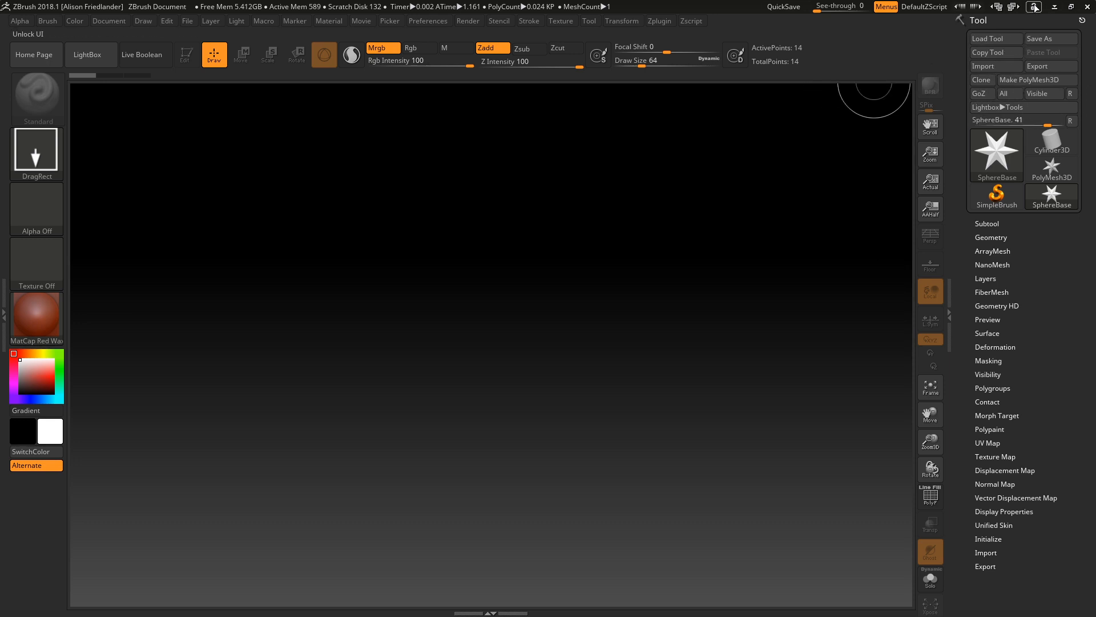
- Import the SphereBase OBJ mesh and draw one large copy of it on the canvas
{"action": "left_click", "coordinate": [992, 70]}
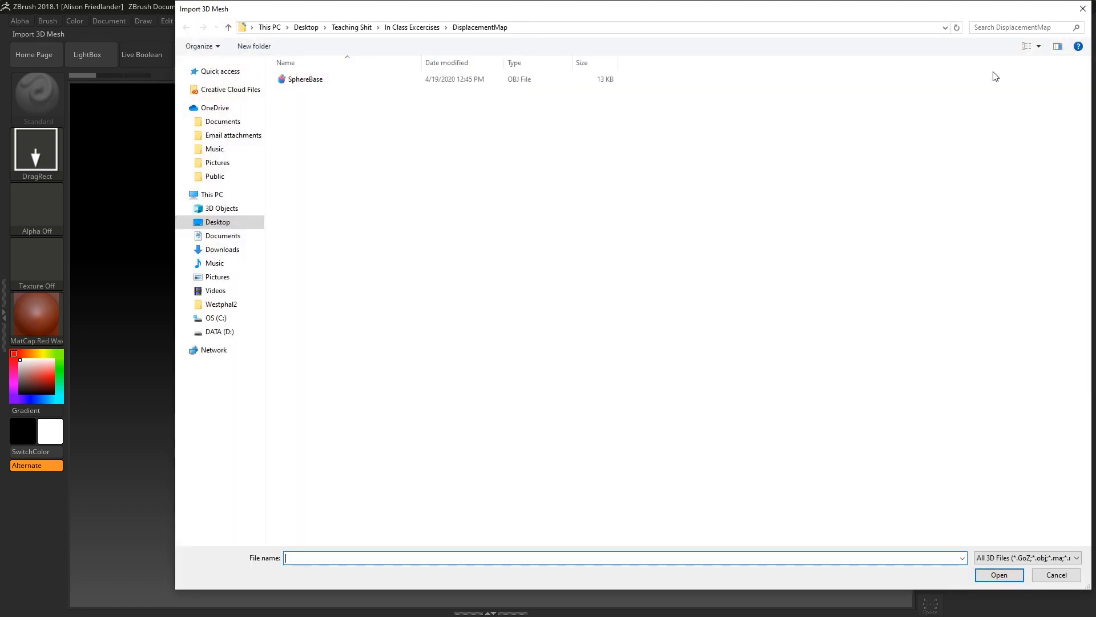
{"action": "double_click", "coordinate": [437, 82]}
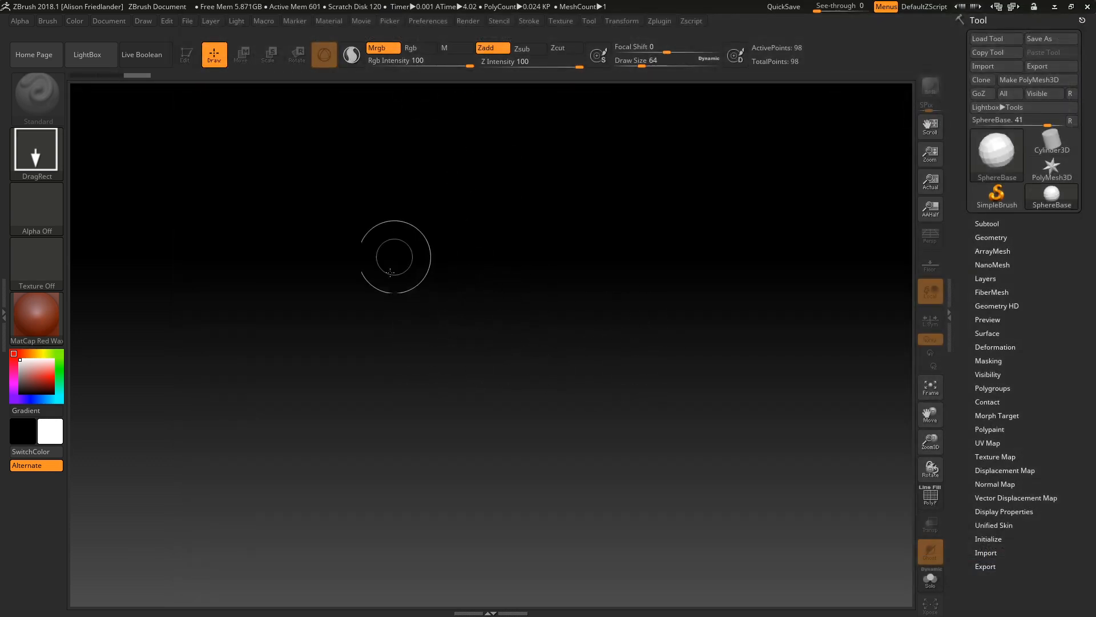
{"action": "left_click_drag", "start_coordinate": [428, 259], "coordinate": [516, 460]}
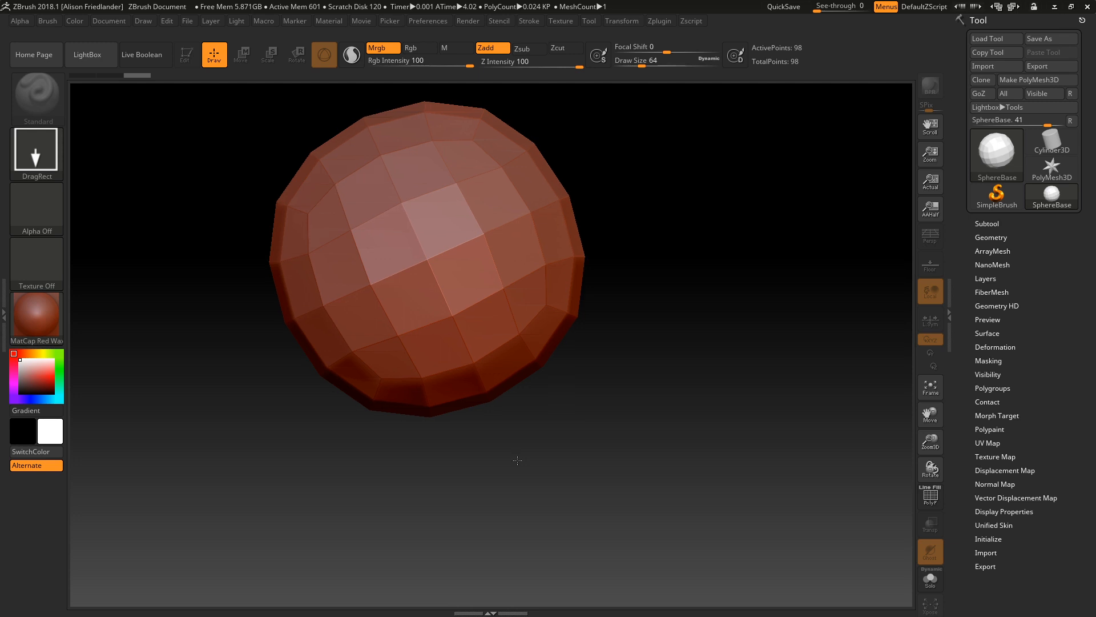
- Turn on Edit mode for the drawn sphere
{"action": "left_click_drag", "start_coordinate": [518, 460], "coordinate": [515, 458]}
{"action": "key", "text": "t"}
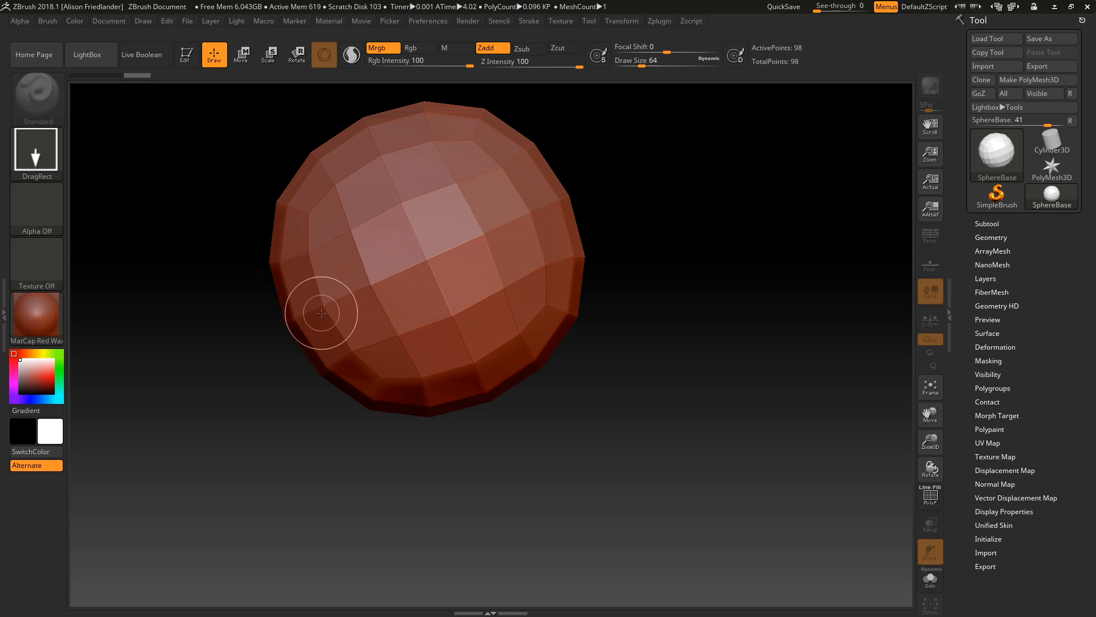
{"action": "left_click", "coordinate": [191, 61]}
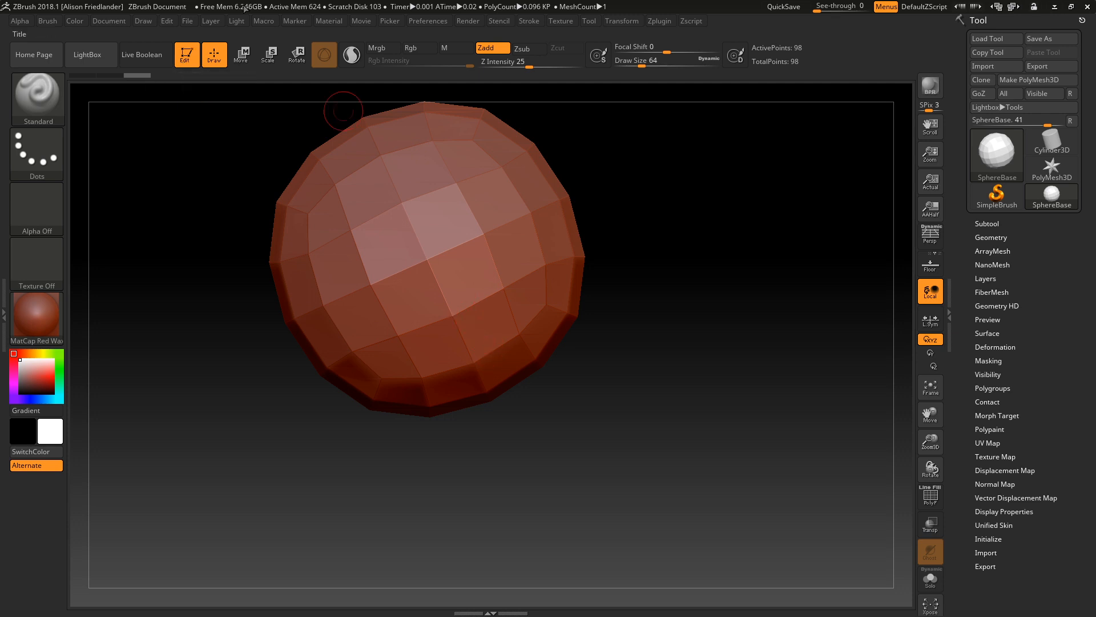
- Leave Edit mode and draw many overlapping copies of the sphere across the canvas
{"action": "key", "text": "t"}
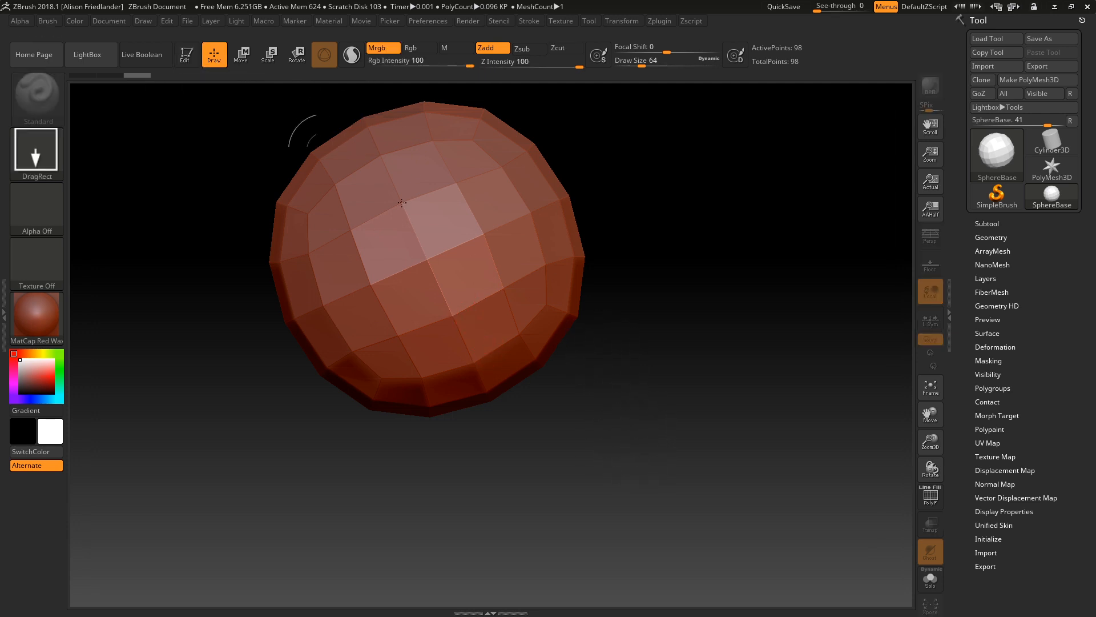
{"action": "left_click_drag", "start_coordinate": [640, 356], "coordinate": [732, 532]}
{"action": "left_click_drag", "start_coordinate": [645, 228], "coordinate": [811, 245]}
{"action": "left_click_drag", "start_coordinate": [421, 294], "coordinate": [294, 293]}
{"action": "left_click_drag", "start_coordinate": [189, 239], "coordinate": [343, 319]}
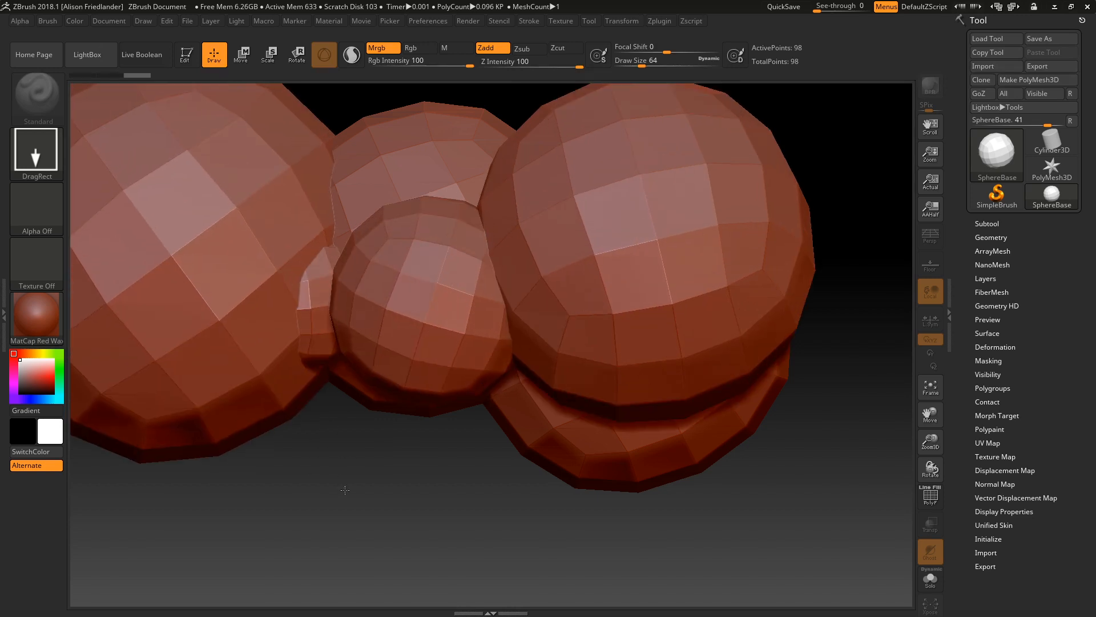
{"action": "mouse_move", "coordinate": [334, 497]}
{"action": "left_mouse_down"}
{"action": "mouse_move", "coordinate": [494, 535]}
{"action": "mouse_move", "coordinate": [559, 491]}
{"action": "left_mouse_up"}
{"action": "left_click_drag", "start_coordinate": [638, 535], "coordinate": [743, 485]}
{"action": "left_click_drag", "start_coordinate": [820, 521], "coordinate": [908, 466]}
{"action": "left_click_drag", "start_coordinate": [797, 316], "coordinate": [628, 282]}
{"action": "left_click_drag", "start_coordinate": [679, 238], "coordinate": [851, 299]}
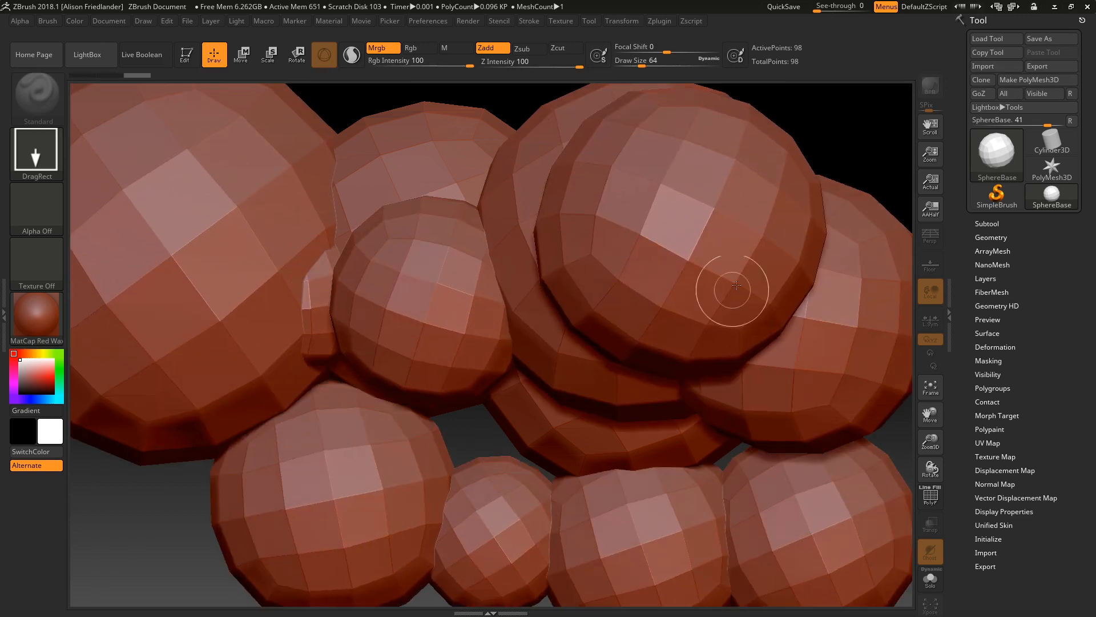
{"action": "mouse_move", "coordinate": [742, 281]}
{"action": "left_mouse_down"}
{"action": "mouse_move", "coordinate": [546, 244]}
{"action": "mouse_move", "coordinate": [371, 371]}
{"action": "left_mouse_up"}
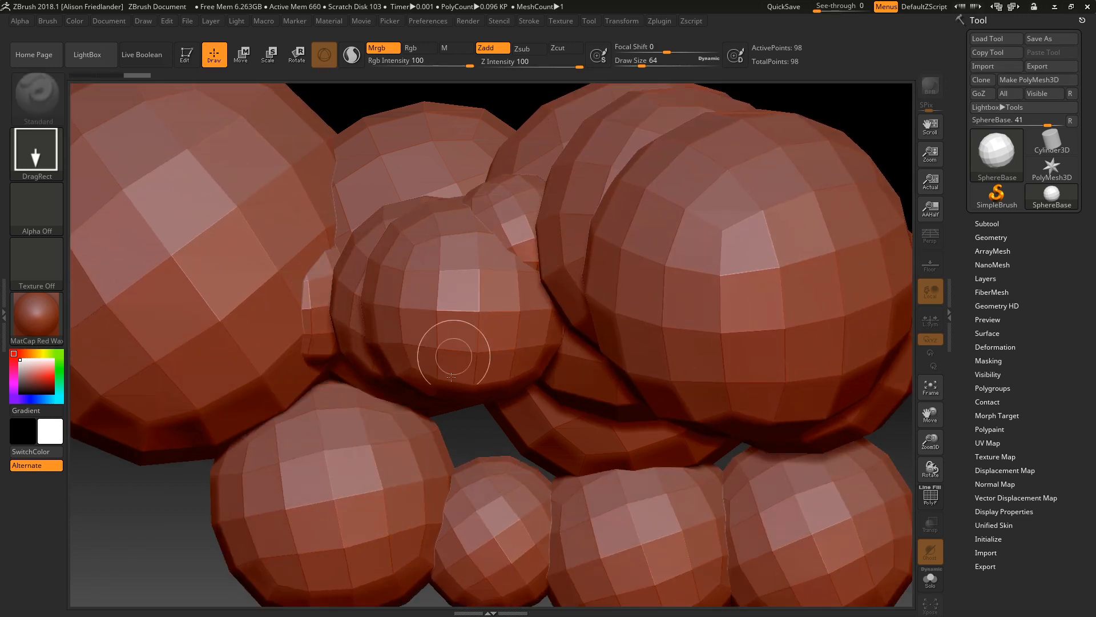
{"action": "left_click_drag", "start_coordinate": [451, 381], "coordinate": [468, 451]}
{"action": "left_click_drag", "start_coordinate": [486, 467], "coordinate": [342, 325]}
{"action": "left_click_drag", "start_coordinate": [610, 359], "coordinate": [736, 491]}
{"action": "left_click_drag", "start_coordinate": [297, 247], "coordinate": [490, 512]}
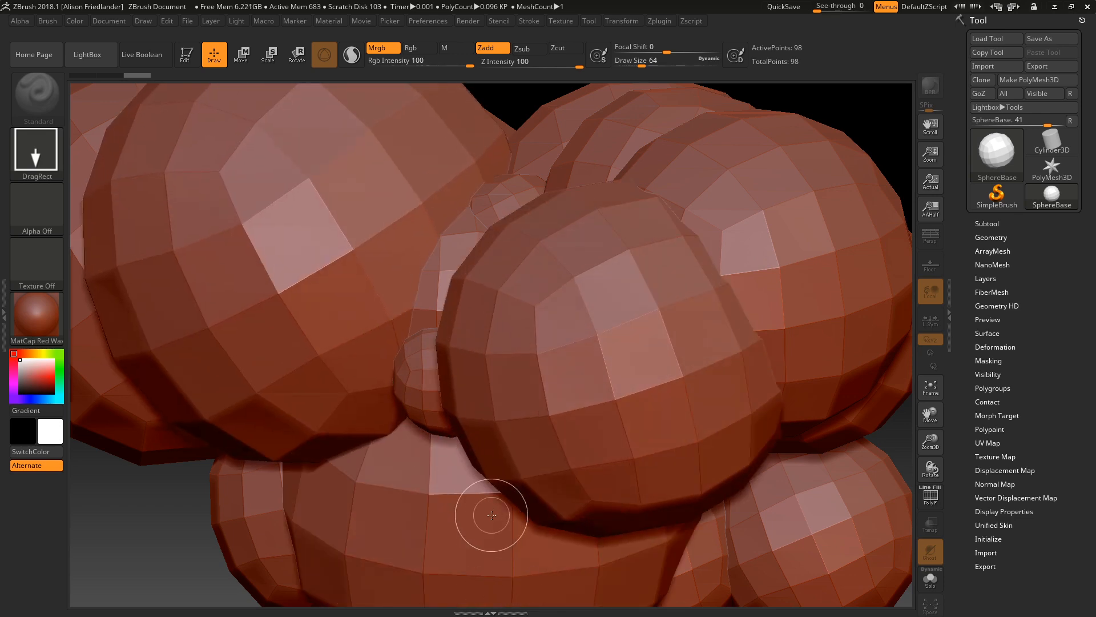
- Return to Edit mode and clear the dropped sphere copies from the layer, keeping only the editable sphere
{"action": "left_click", "coordinate": [189, 56]}
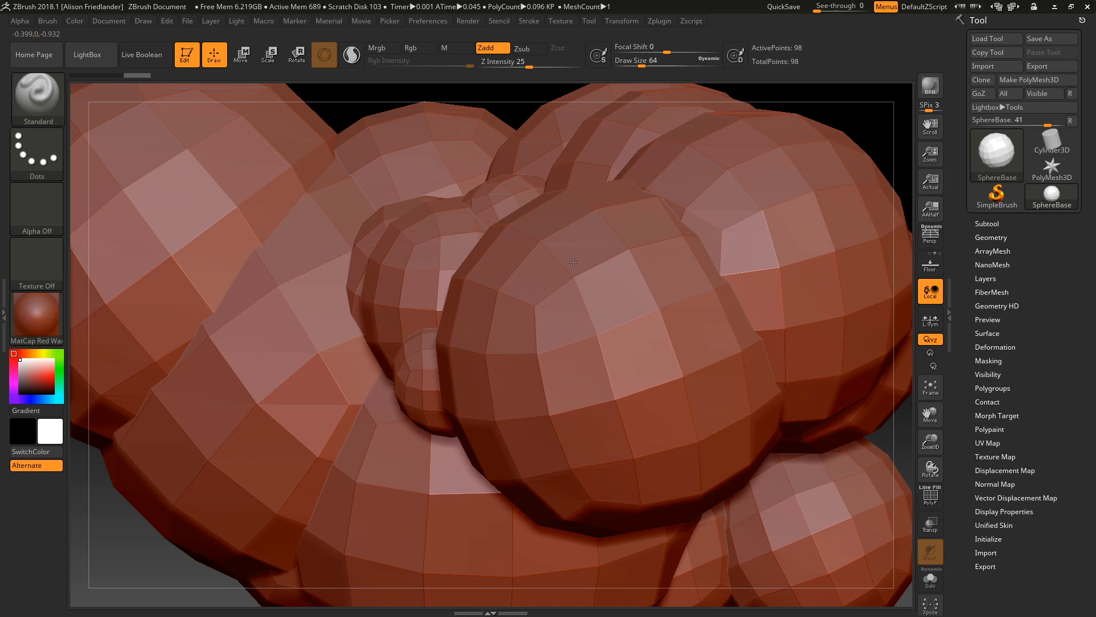
{"action": "left_click_drag", "start_coordinate": [573, 263], "coordinate": [572, 277]}
{"action": "mouse_move", "coordinate": [573, 277]}
{"action": "right_mouse_down", "text": "alt"}
{"action": "mouse_move", "coordinate": [604, 285]}
{"action": "mouse_move", "coordinate": [613, 268]}
{"action": "mouse_move", "coordinate": [612, 304]}
{"action": "right_mouse_up", "text": "alt"}
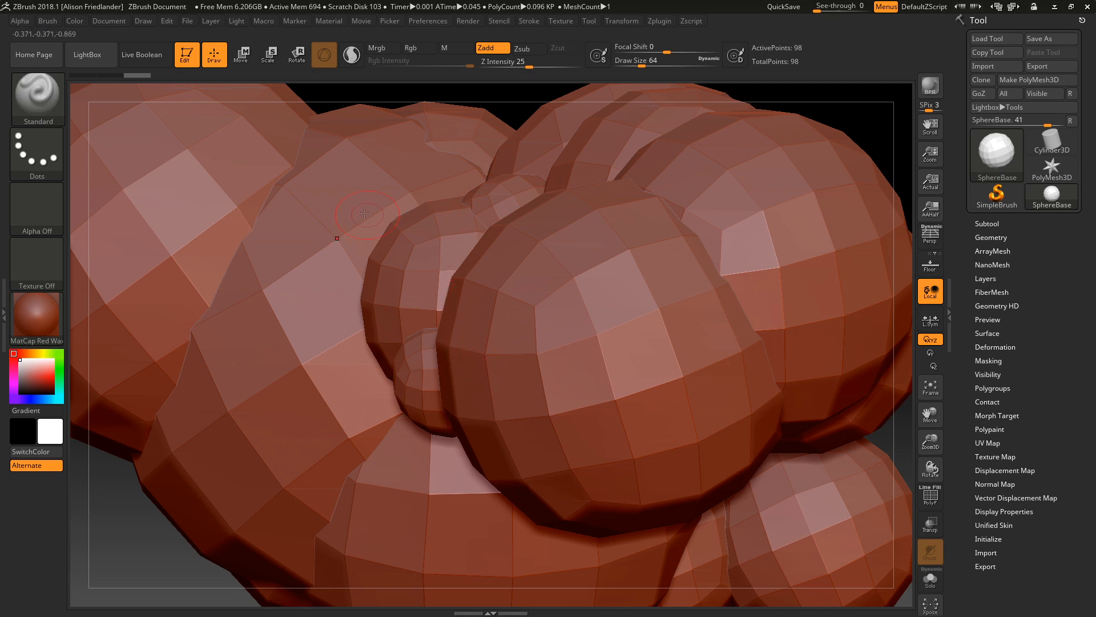
{"action": "left_click", "coordinate": [212, 26]}
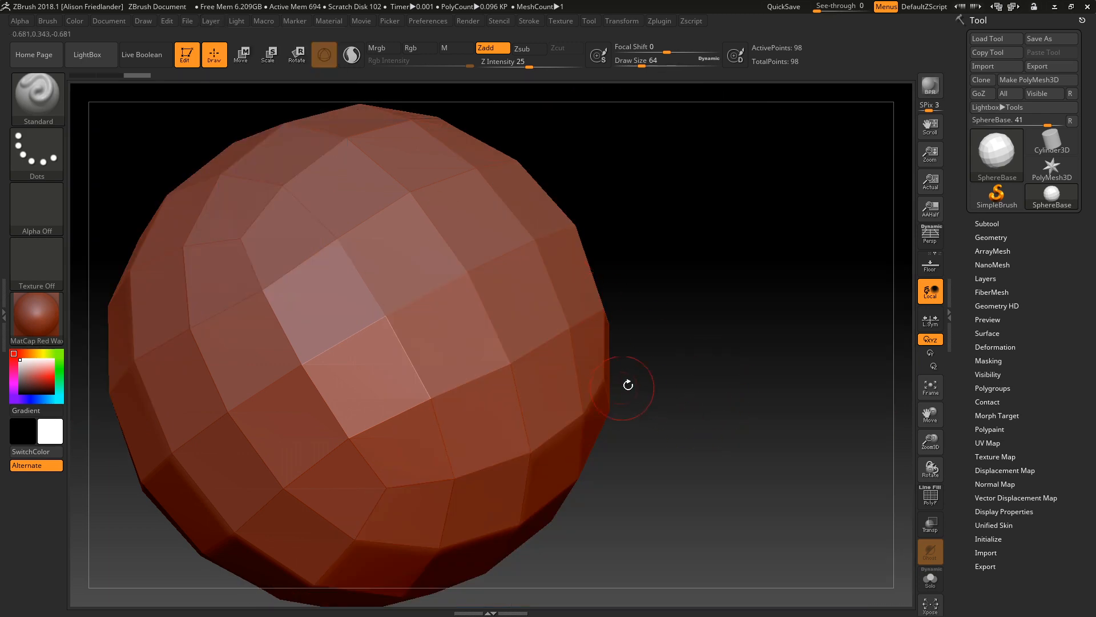
{"action": "right_click_drag", "start_coordinate": [628, 384], "coordinate": [589, 383]}
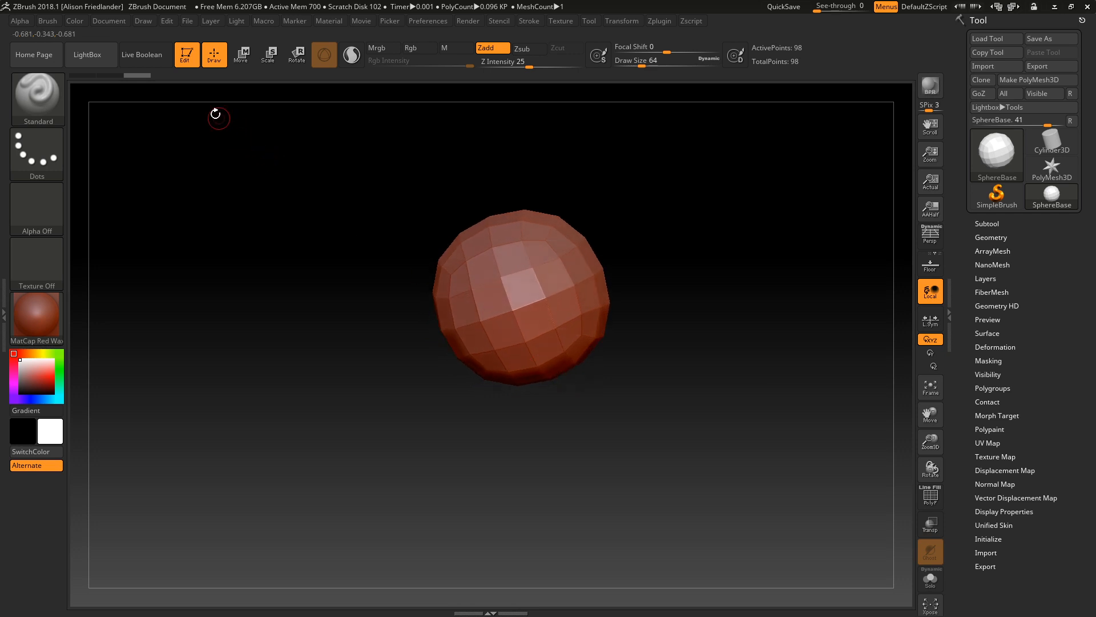
- Exit Edit mode again and scatter several spheres of different sizes around the canvas
{"action": "left_click", "coordinate": [187, 61]}
{"action": "left_click_drag", "start_coordinate": [277, 252], "coordinate": [325, 311]}
{"action": "left_click_drag", "start_coordinate": [342, 267], "coordinate": [393, 380]}
{"action": "left_click_drag", "start_coordinate": [365, 468], "coordinate": [391, 500]}
{"action": "left_click_drag", "start_coordinate": [297, 515], "coordinate": [454, 571]}
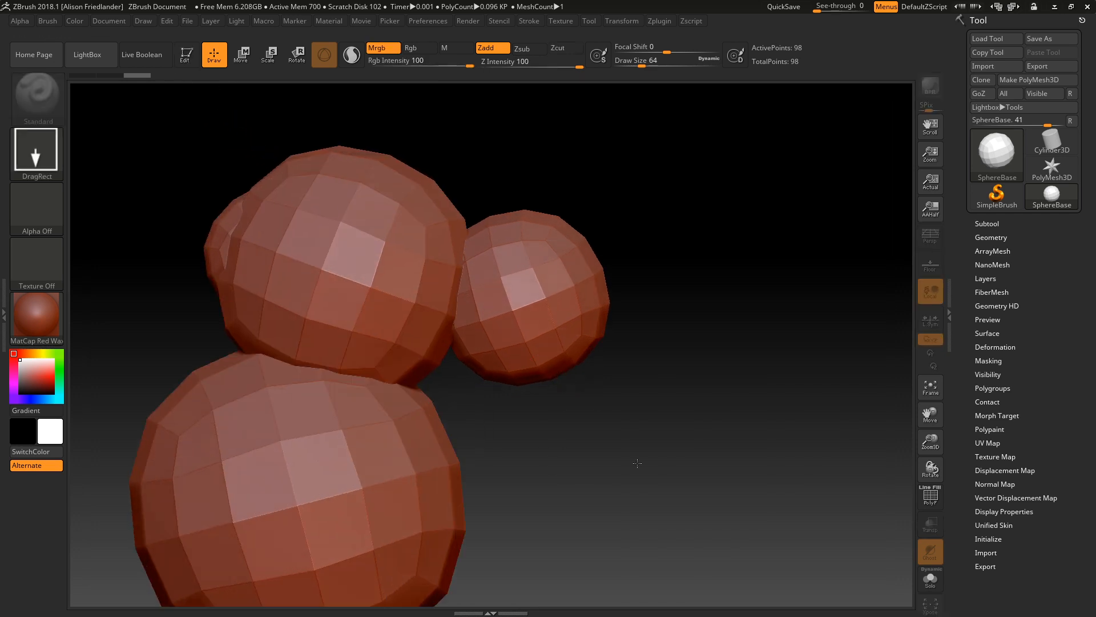
{"action": "left_click_drag", "start_coordinate": [631, 461], "coordinate": [682, 498]}
{"action": "left_click_drag", "start_coordinate": [746, 177], "coordinate": [705, 260]}
{"action": "left_click_drag", "start_coordinate": [693, 327], "coordinate": [662, 297]}
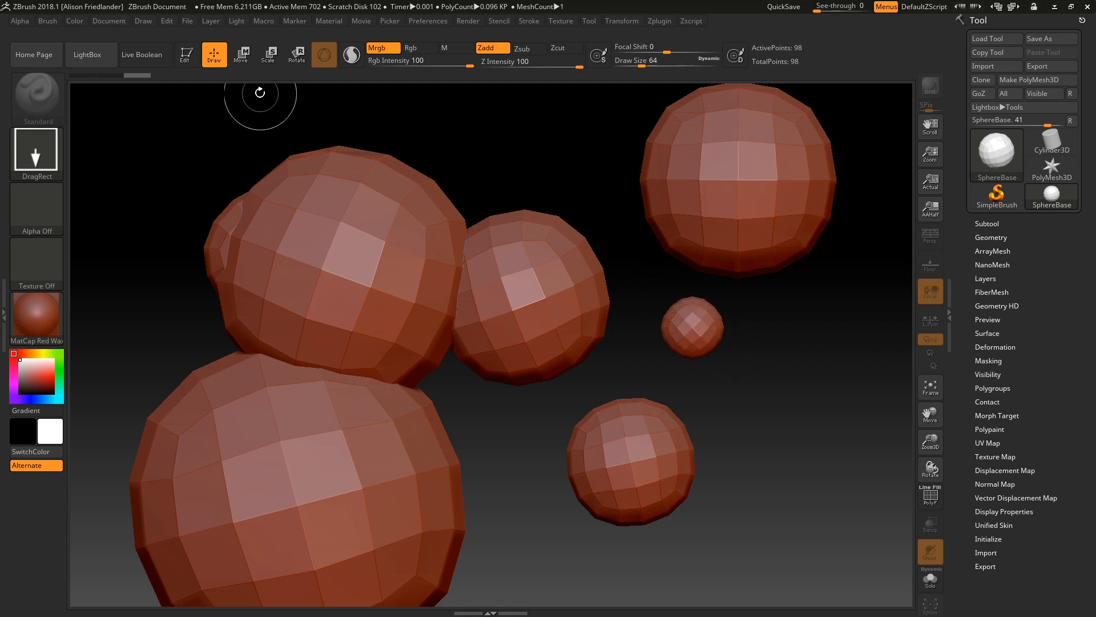
- Re-enter Edit mode on the last small sphere and clear the scattered spheres from the layer
{"action": "left_click", "coordinate": [181, 56]}
{"action": "left_click_drag", "start_coordinate": [237, 117], "coordinate": [209, 110]}
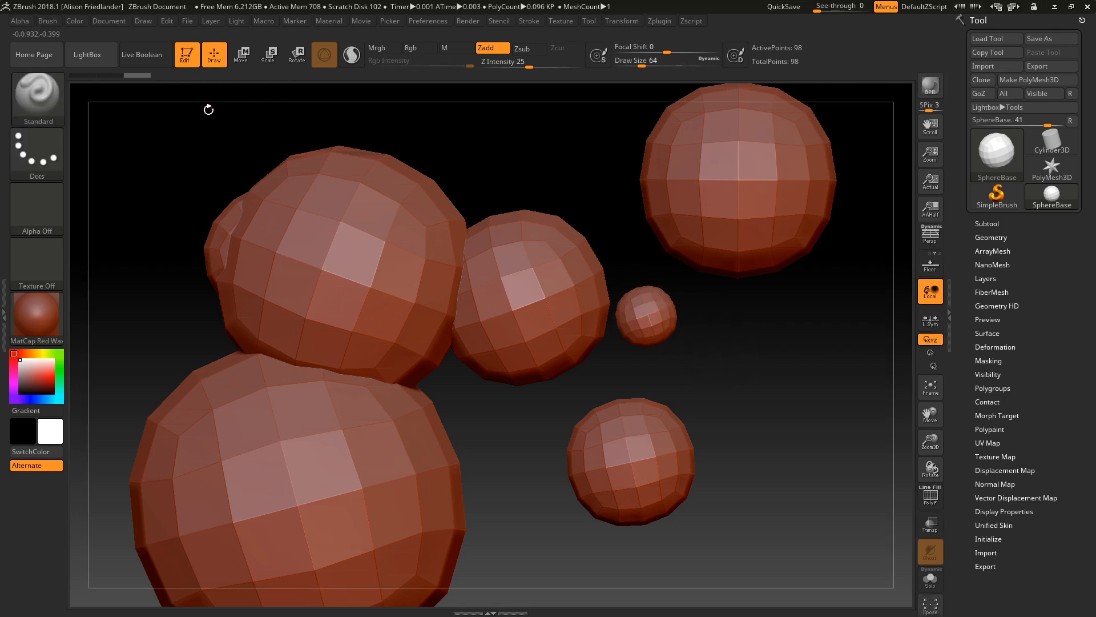
{"action": "left_click", "coordinate": [213, 21]}
{"action": "left_click", "coordinate": [239, 153]}
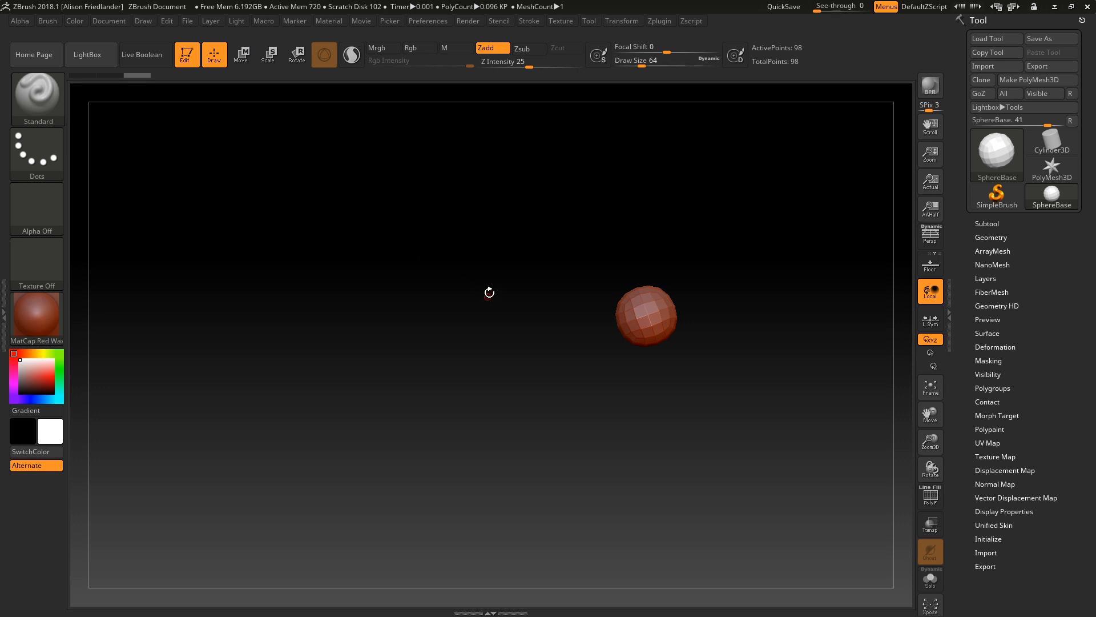
- Examine the remaining sphere from several angles and at different distances
{"action": "mouse_move", "coordinate": [489, 292]}
{"action": "right_mouse_down", "text": "alt"}
{"action": "mouse_move", "coordinate": [377, 291]}
{"action": "mouse_move", "coordinate": [656, 318]}
{"action": "right_mouse_up", "text": "alt"}
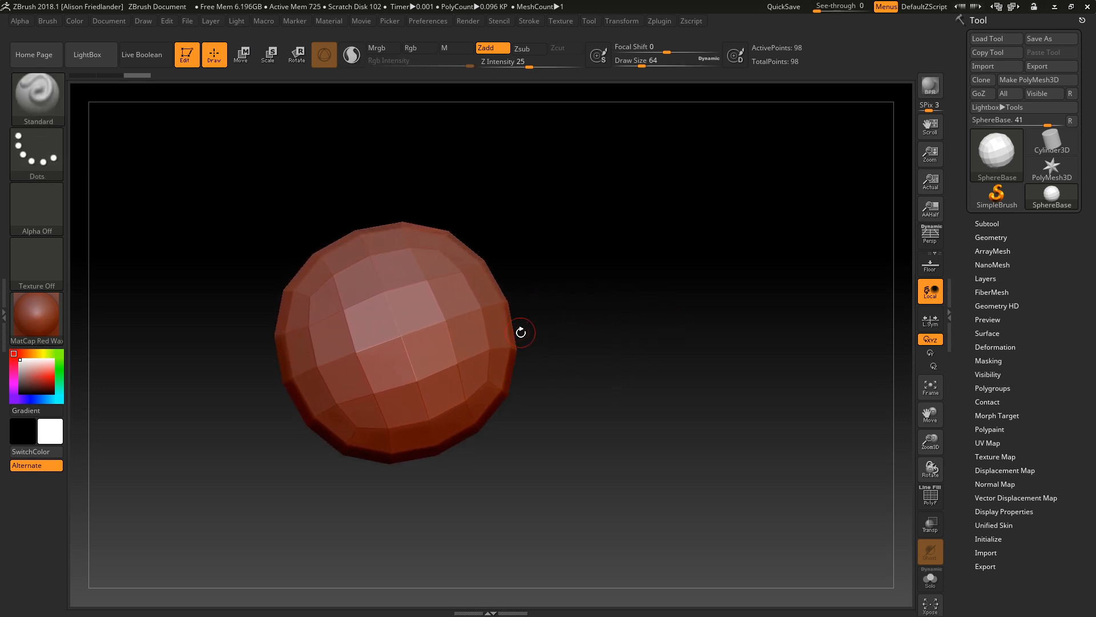
{"action": "right_click_drag", "start_coordinate": [521, 333], "coordinate": [631, 327], "text": "alt"}
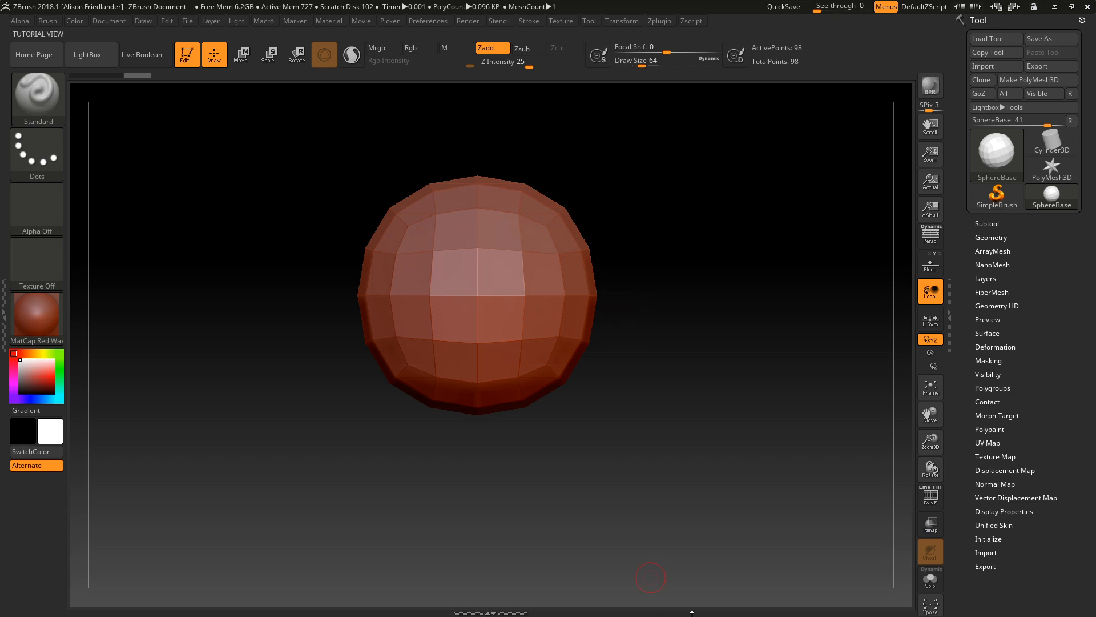
{"action": "mouse_move", "coordinate": [660, 276]}
{"action": "left_mouse_down"}
{"action": "mouse_move", "coordinate": [628, 311]}
{"action": "mouse_move", "coordinate": [637, 282]}
{"action": "mouse_move", "coordinate": [693, 299]}
{"action": "mouse_move", "coordinate": [629, 289]}
{"action": "mouse_move", "coordinate": [641, 252]}
{"action": "mouse_move", "coordinate": [656, 280]}
{"action": "mouse_move", "coordinate": [644, 291]}
{"action": "left_mouse_up"}
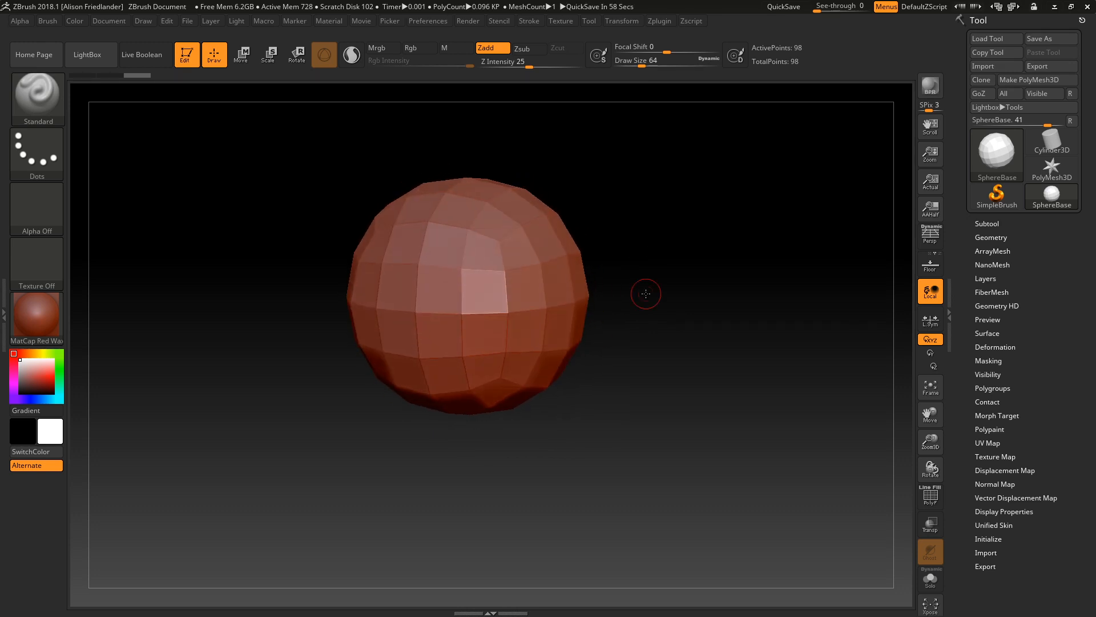
{"action": "mouse_move", "coordinate": [646, 293]}
{"action": "left_mouse_down"}
{"action": "mouse_move", "coordinate": [677, 336]}
{"action": "mouse_move", "coordinate": [656, 286]}
{"action": "mouse_move", "coordinate": [660, 339]}
{"action": "mouse_move", "coordinate": [654, 313]}
{"action": "left_mouse_up"}
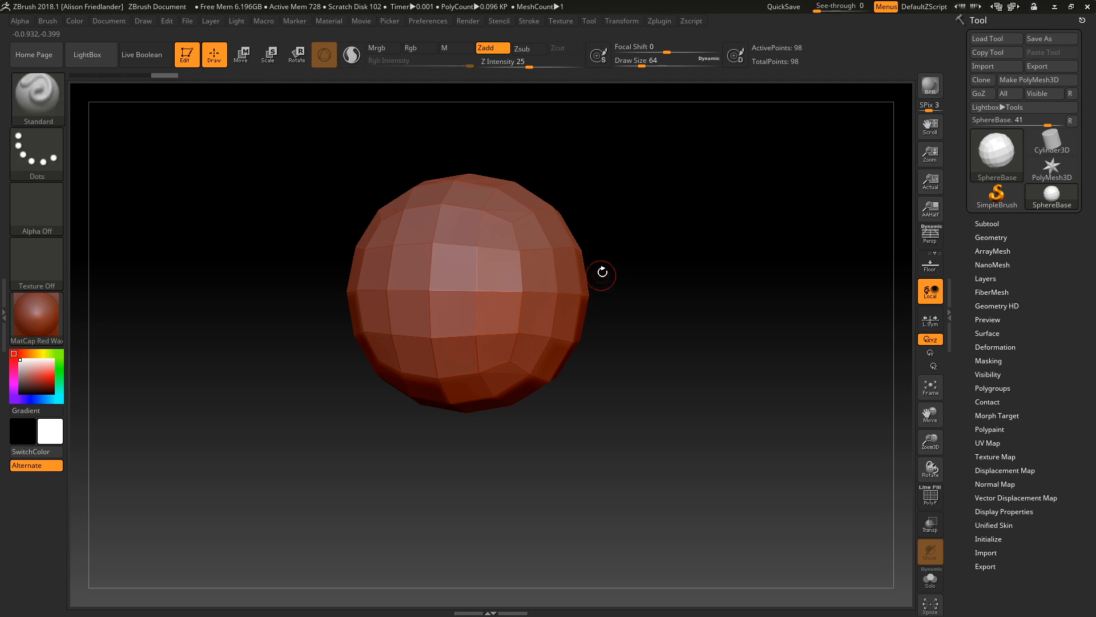
{"action": "left_click_drag", "start_coordinate": [599, 274], "coordinate": [720, 328]}
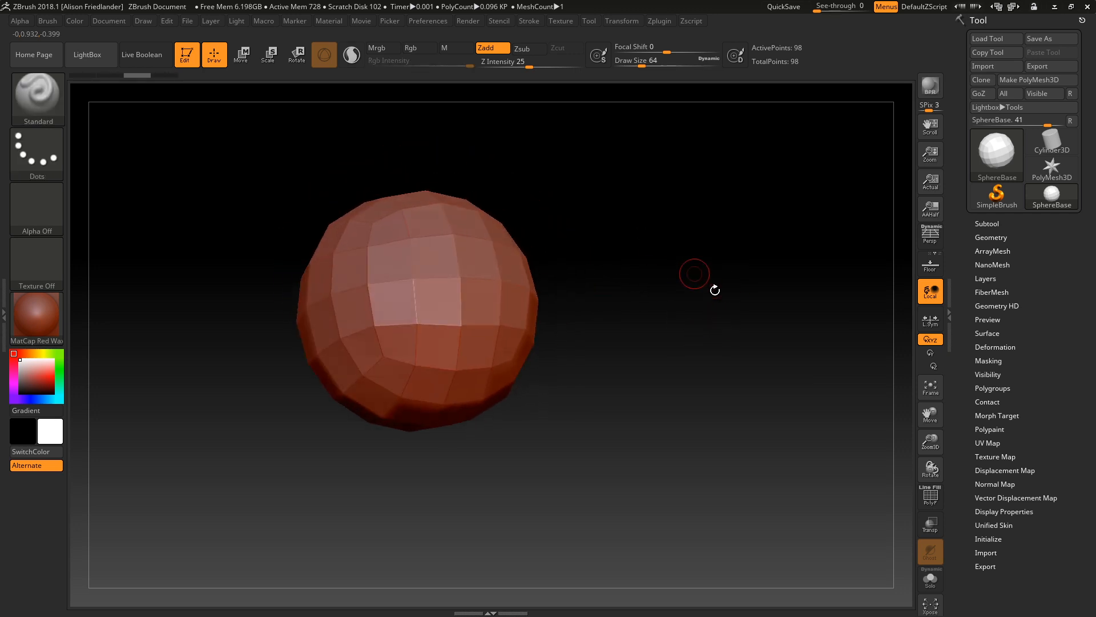
{"action": "mouse_move", "coordinate": [715, 290]}
{"action": "left_mouse_down"}
{"action": "mouse_move", "coordinate": [746, 281]}
{"action": "mouse_move", "coordinate": [714, 281]}
{"action": "mouse_move", "coordinate": [687, 248]}
{"action": "mouse_move", "coordinate": [717, 290]}
{"action": "left_mouse_up"}
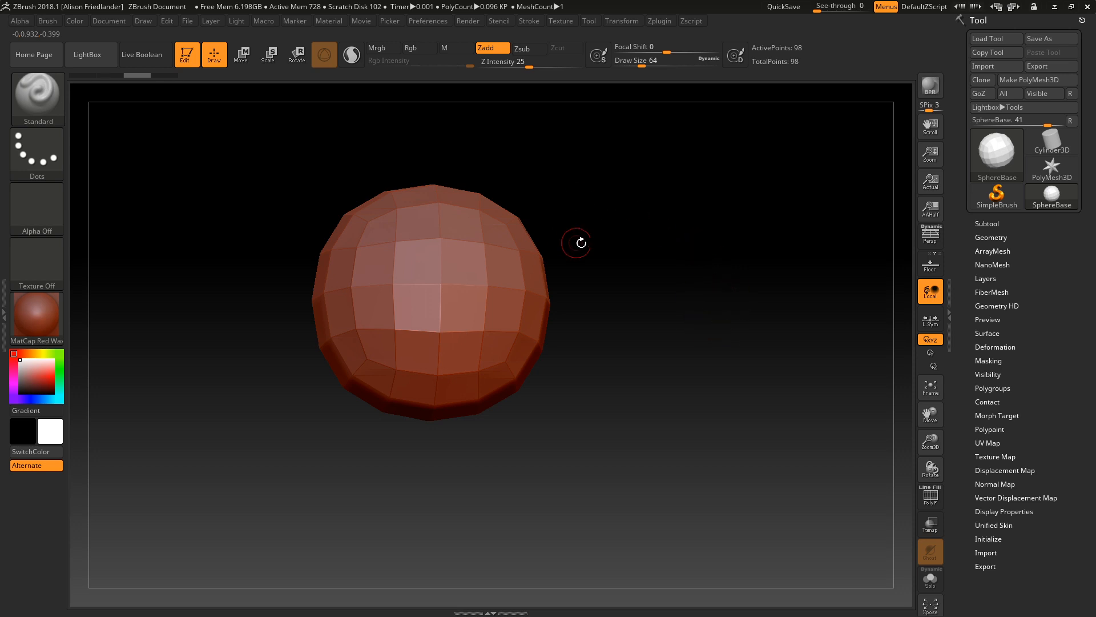
{"action": "left_click_drag", "start_coordinate": [581, 243], "coordinate": [509, 292]}
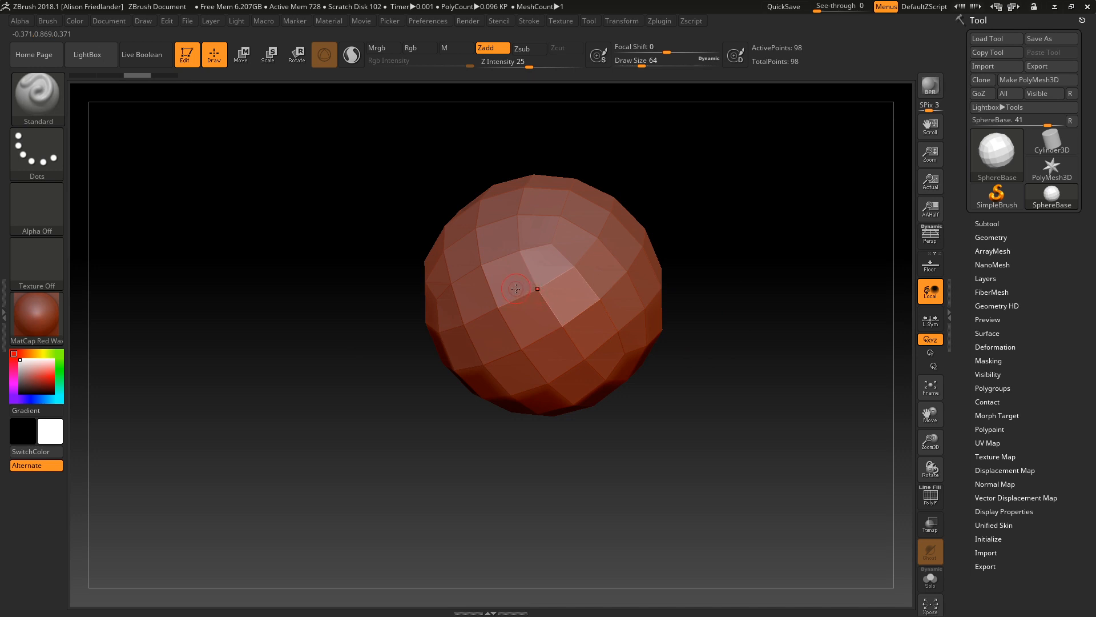
{"action": "mouse_move", "coordinate": [435, 286]}
{"action": "left_mouse_down", "text": "alt"}
{"action": "mouse_move", "coordinate": [286, 294]}
{"action": "mouse_move", "coordinate": [520, 276]}
{"action": "mouse_move", "coordinate": [274, 296]}
{"action": "mouse_move", "coordinate": [436, 271]}
{"action": "mouse_move", "coordinate": [257, 272]}
{"action": "mouse_move", "coordinate": [304, 275]}
{"action": "mouse_move", "coordinate": [318, 306]}
{"action": "mouse_move", "coordinate": [310, 331]}
{"action": "mouse_move", "coordinate": [362, 306]}
{"action": "mouse_move", "coordinate": [306, 307]}
{"action": "mouse_move", "coordinate": [372, 299]}
{"action": "mouse_move", "coordinate": [299, 303]}
{"action": "mouse_move", "coordinate": [350, 346]}
{"action": "left_mouse_up", "text": "alt"}
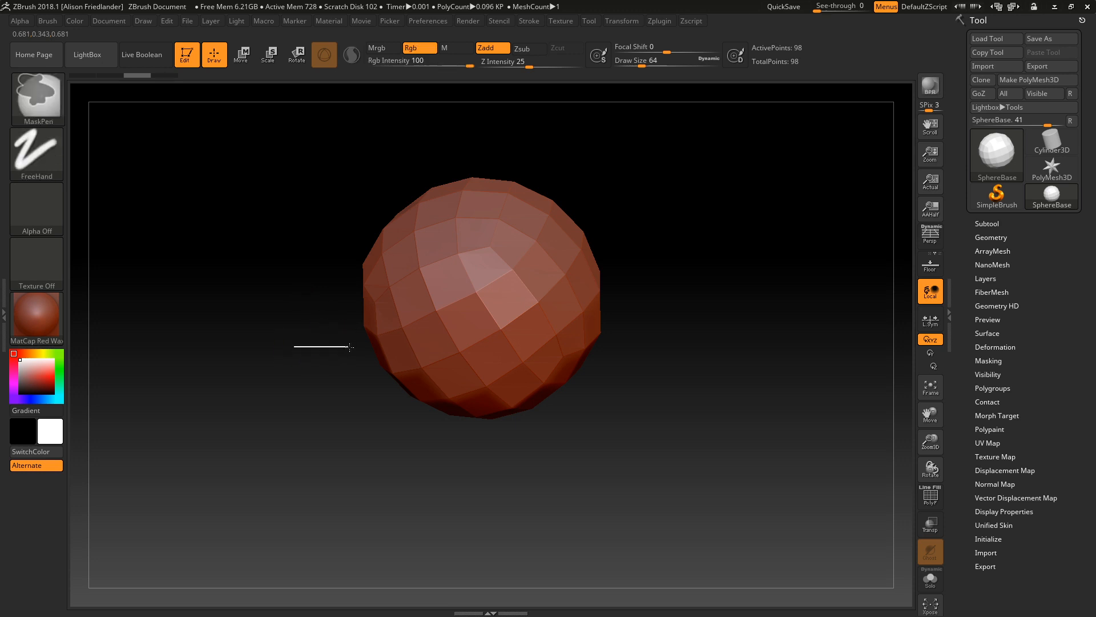
{"action": "mouse_move", "coordinate": [274, 355]}
{"action": "right_mouse_down", "text": "ctrl"}
{"action": "mouse_move", "coordinate": [343, 374]}
{"action": "mouse_move", "coordinate": [400, 365]}
{"action": "mouse_move", "coordinate": [401, 295]}
{"action": "mouse_move", "coordinate": [613, 320]}
{"action": "right_mouse_up", "text": "ctrl"}
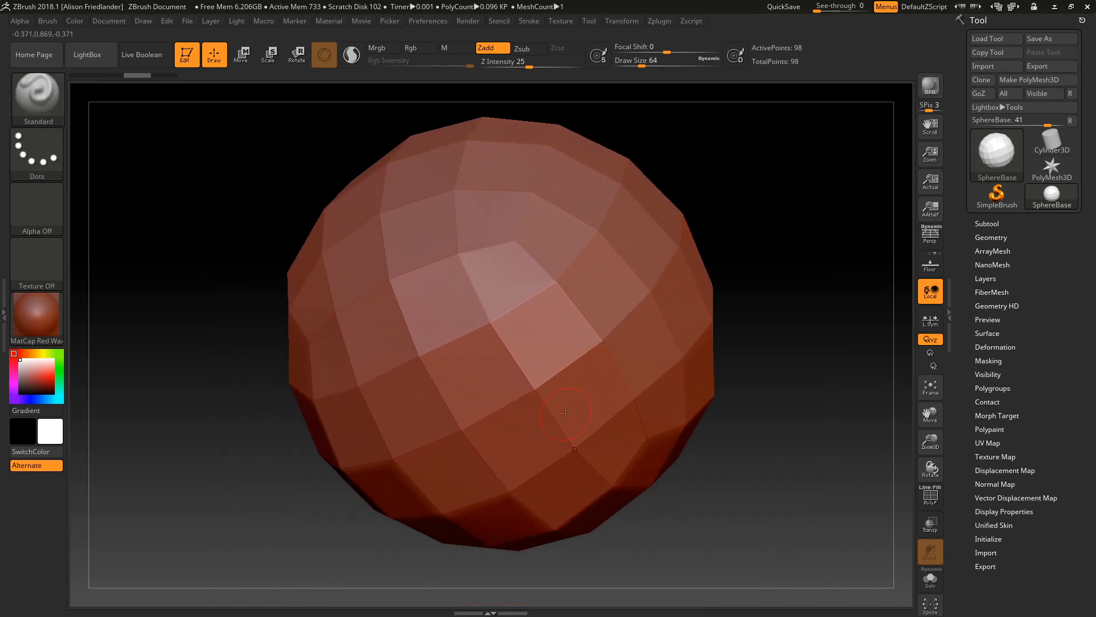
- Mask the lower part of the sphere with a mask selection and clear the mask
{"action": "mouse_move", "coordinate": [186, 235]}
{"action": "left_mouse_down", "text": "ctrl"}
{"action": "mouse_move", "coordinate": [540, 485]}
{"action": "mouse_move", "coordinate": [742, 557]}
{"action": "left_mouse_up", "text": "ctrl"}
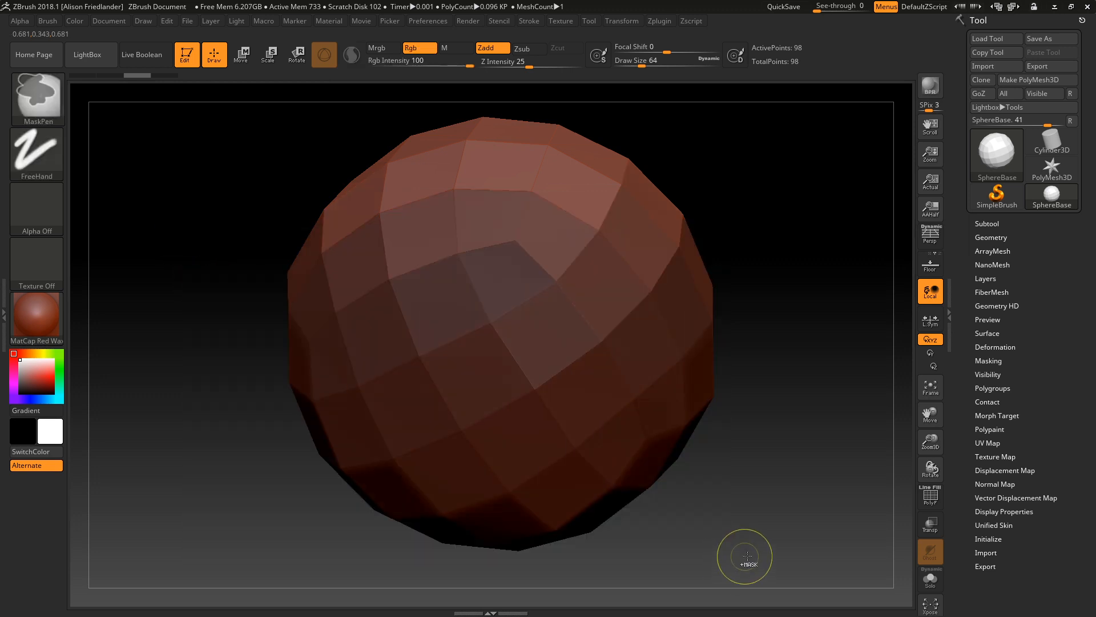
{"action": "left_click_drag", "start_coordinate": [183, 252], "coordinate": [194, 259], "text": "ctrl"}
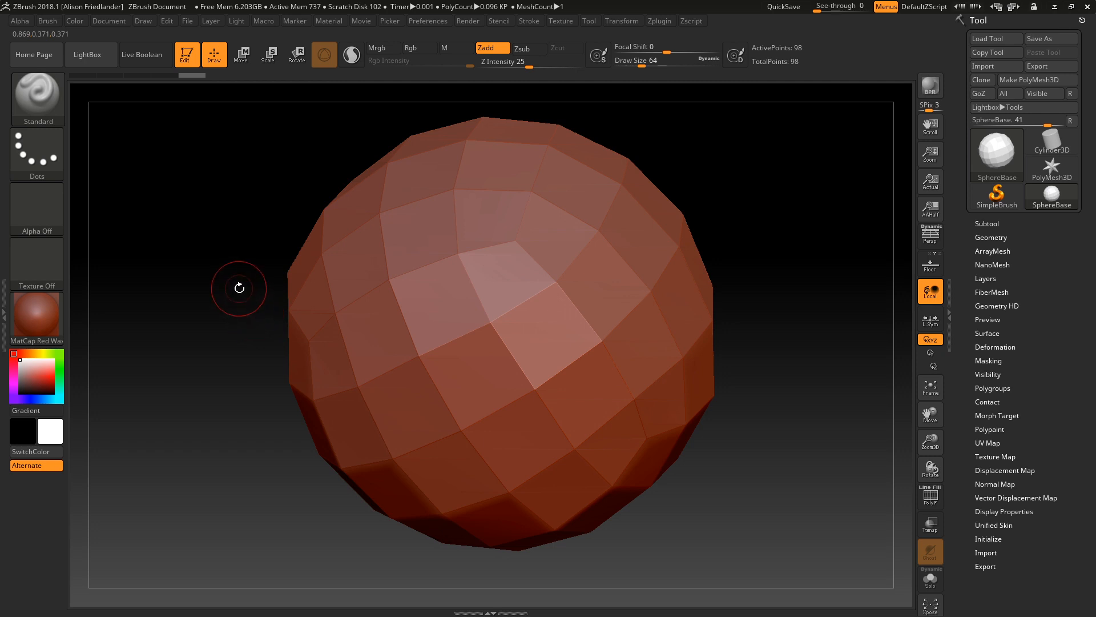
- Inspect the sphere from further sides, including views snapped straight to its axes
{"action": "right_click_drag", "start_coordinate": [239, 288], "coordinate": [422, 338], "text": "ctrl"}
{"action": "mouse_move", "coordinate": [422, 338]}
{"action": "right_mouse_down", "text": "alt"}
{"action": "mouse_move", "coordinate": [276, 316]}
{"action": "mouse_move", "coordinate": [219, 265]}
{"action": "mouse_move", "coordinate": [227, 236]}
{"action": "mouse_move", "coordinate": [178, 191]}
{"action": "mouse_move", "coordinate": [274, 240]}
{"action": "mouse_move", "coordinate": [250, 272]}
{"action": "mouse_move", "coordinate": [299, 419]}
{"action": "mouse_move", "coordinate": [435, 314]}
{"action": "right_mouse_up", "text": "alt"}
{"action": "mouse_move", "coordinate": [594, 417]}
{"action": "right_mouse_down", "text": "ctrl"}
{"action": "mouse_move", "coordinate": [539, 327]}
{"action": "mouse_move", "coordinate": [633, 378]}
{"action": "right_mouse_up", "text": "ctrl"}
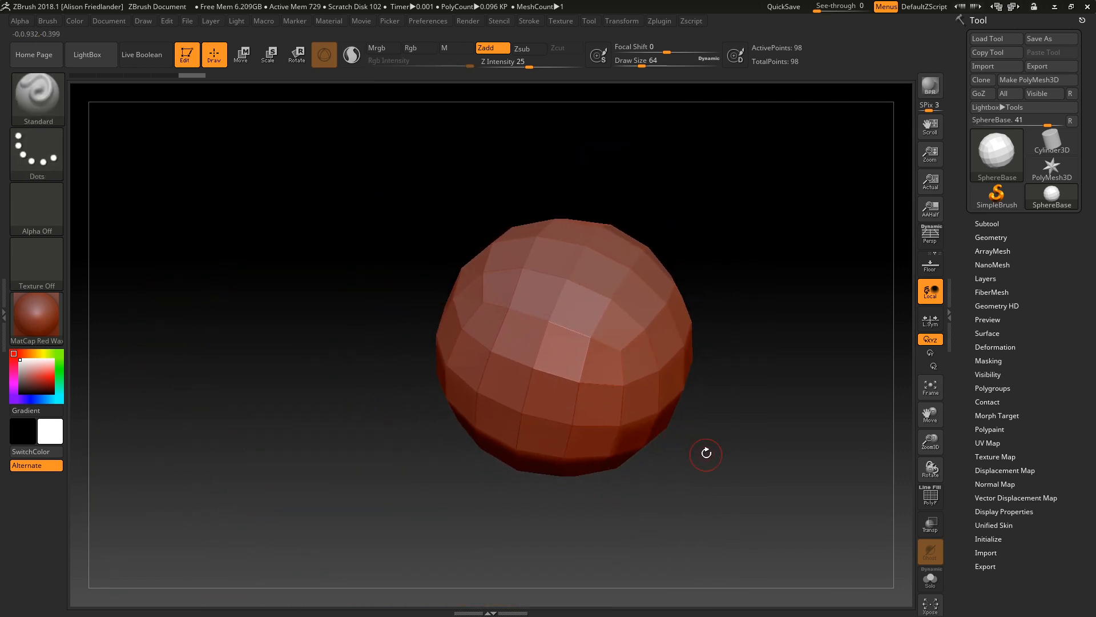
{"action": "right_click_drag", "start_coordinate": [771, 490], "coordinate": [606, 400]}
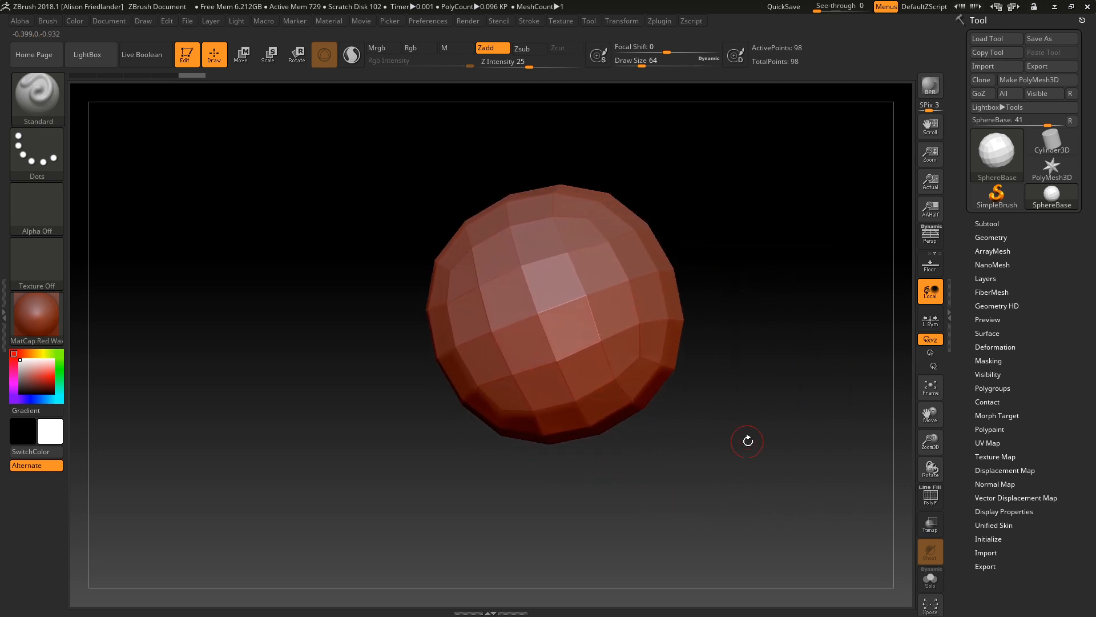
{"action": "right_click_drag", "start_coordinate": [747, 328], "coordinate": [752, 323], "text": "shift"}
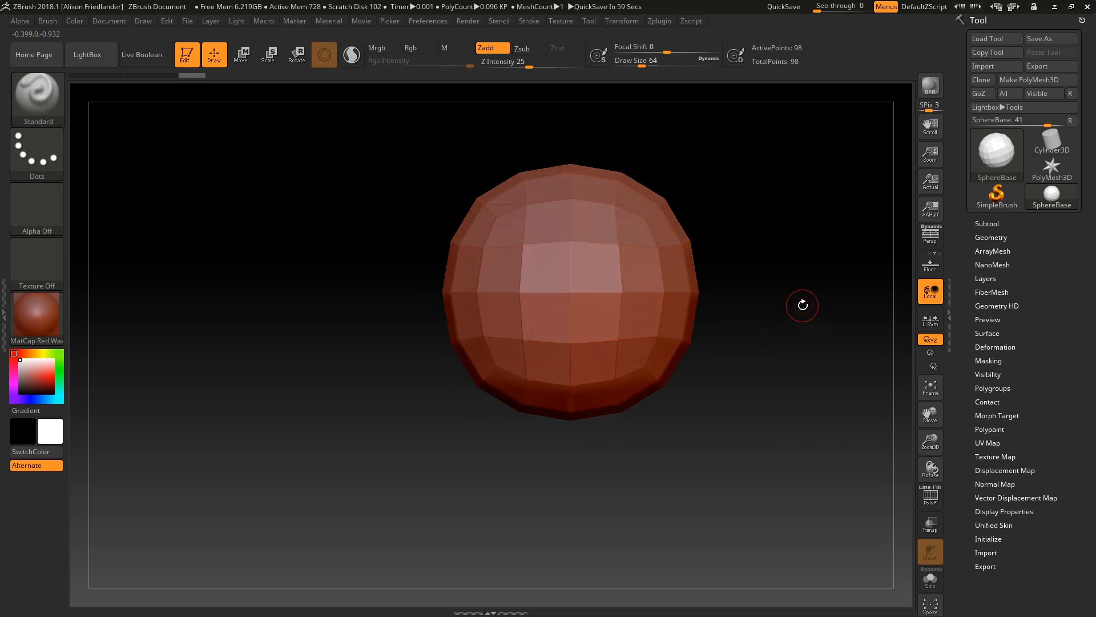
{"action": "key", "text": "shift"}
{"action": "right_click_drag", "start_coordinate": [676, 291], "coordinate": [765, 465], "text": "alt"}
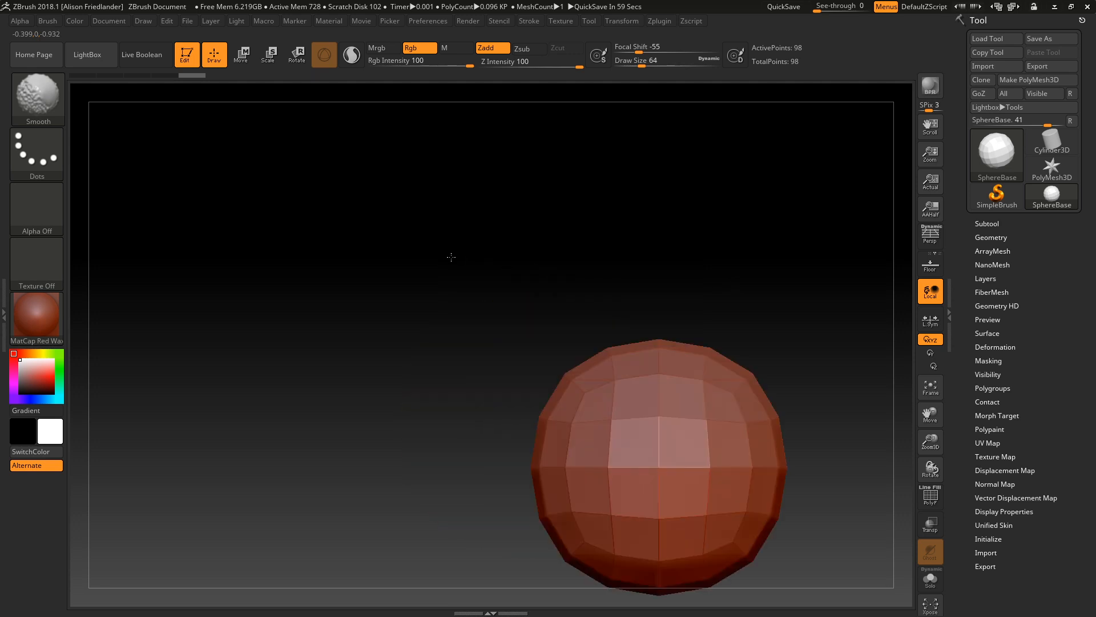
{"action": "mouse_move", "coordinate": [432, 289]}
{"action": "left_mouse_down", "text": "alt"}
{"action": "mouse_move", "coordinate": [370, 276]}
{"action": "mouse_move", "coordinate": [646, 307]}
{"action": "mouse_move", "coordinate": [661, 318]}
{"action": "left_mouse_up", "text": "alt"}
{"action": "left_click_drag", "start_coordinate": [631, 259], "coordinate": [675, 289]}
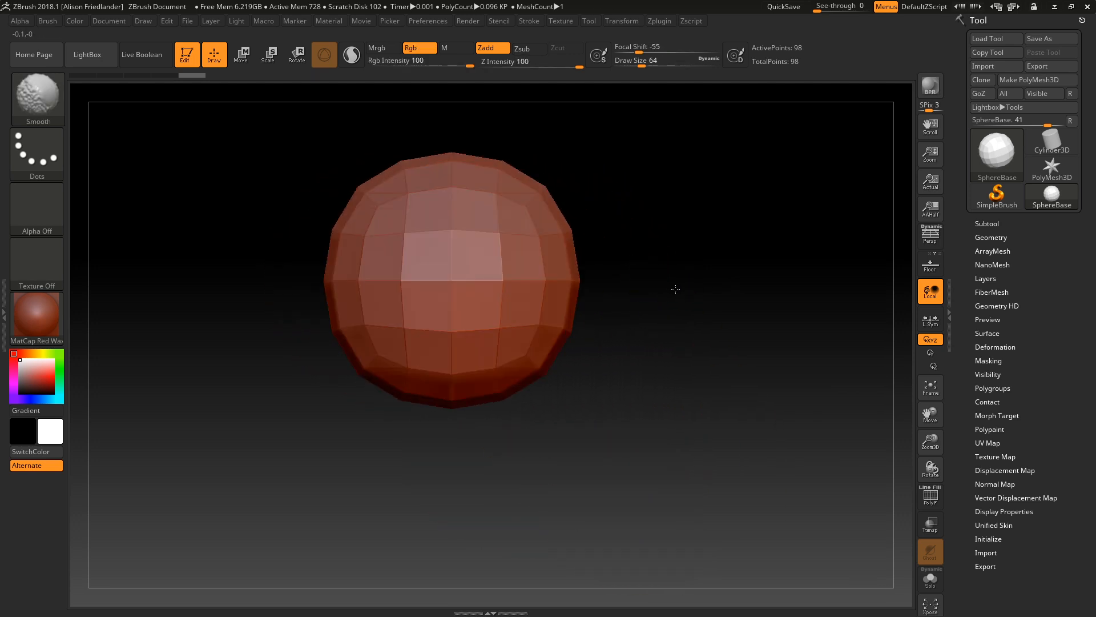
{"action": "left_click_drag", "start_coordinate": [661, 224], "coordinate": [589, 286]}
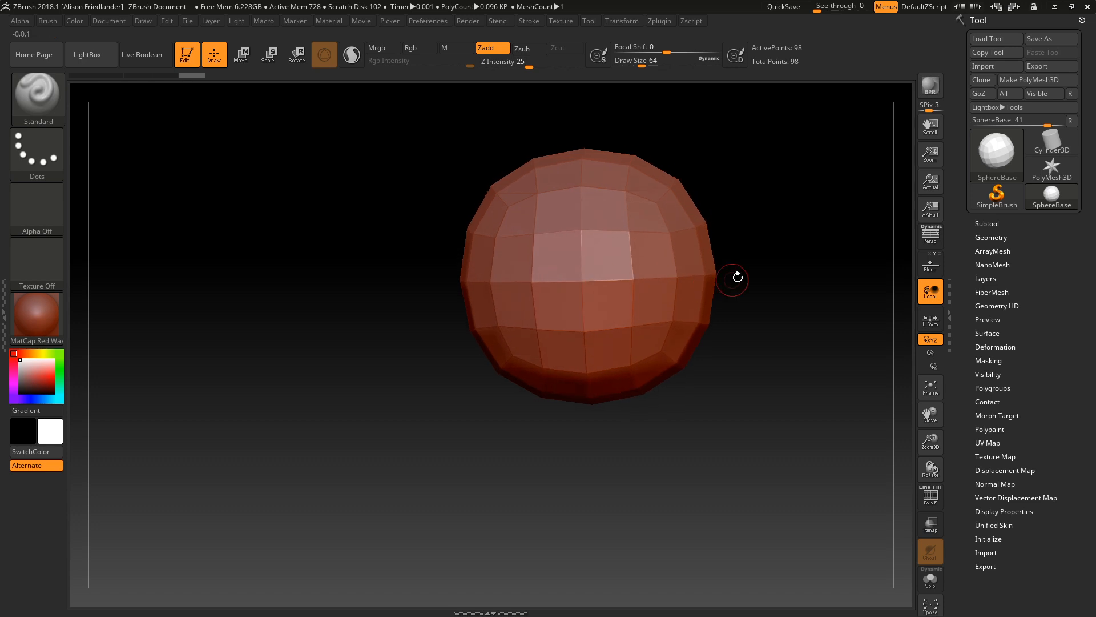
- Inspect the low-poly sphere straight-on, at different positions on the canvas and at closer and farther zoom distances
{"action": "left_click_drag", "start_coordinate": [736, 277], "coordinate": [763, 246], "text": "shift"}
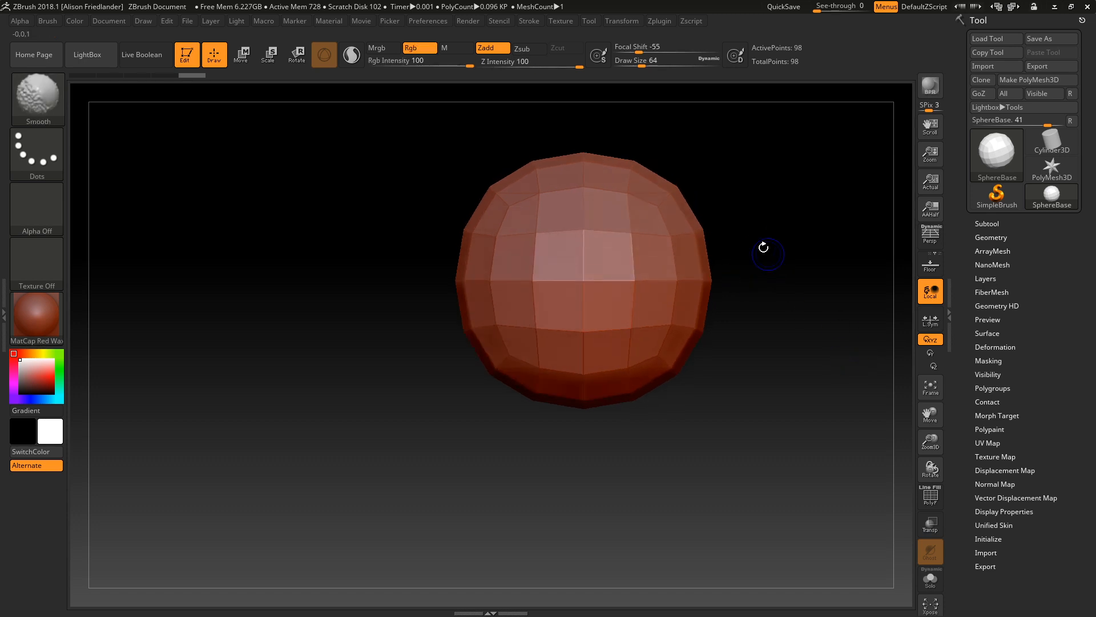
{"action": "right_click_drag", "start_coordinate": [658, 364], "coordinate": [558, 386], "text": "alt"}
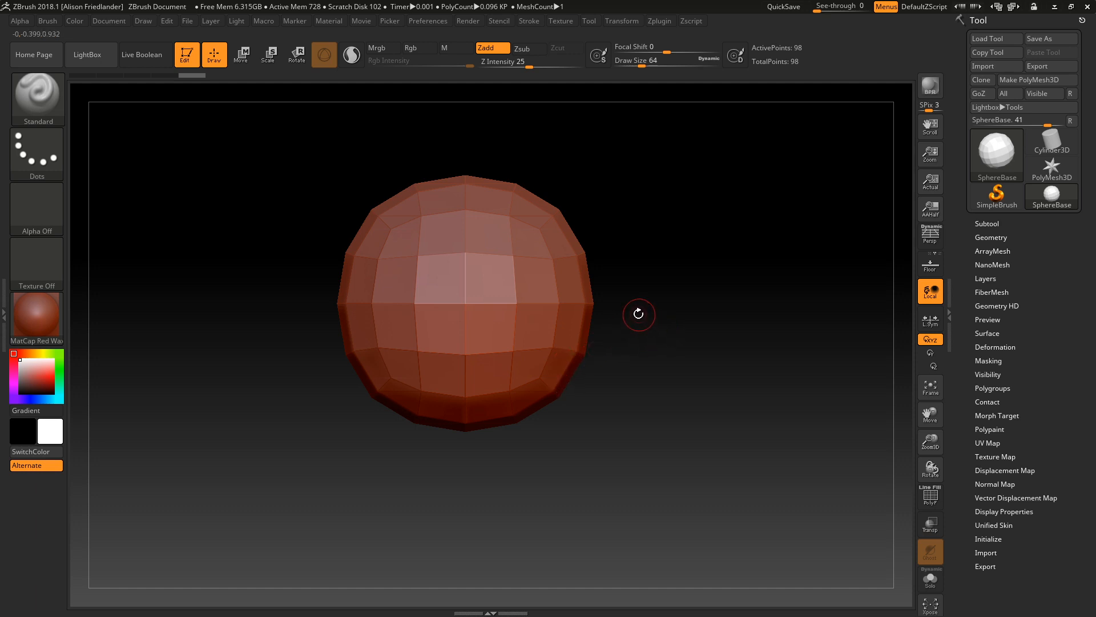
{"action": "left_click_drag", "start_coordinate": [638, 314], "coordinate": [719, 240]}
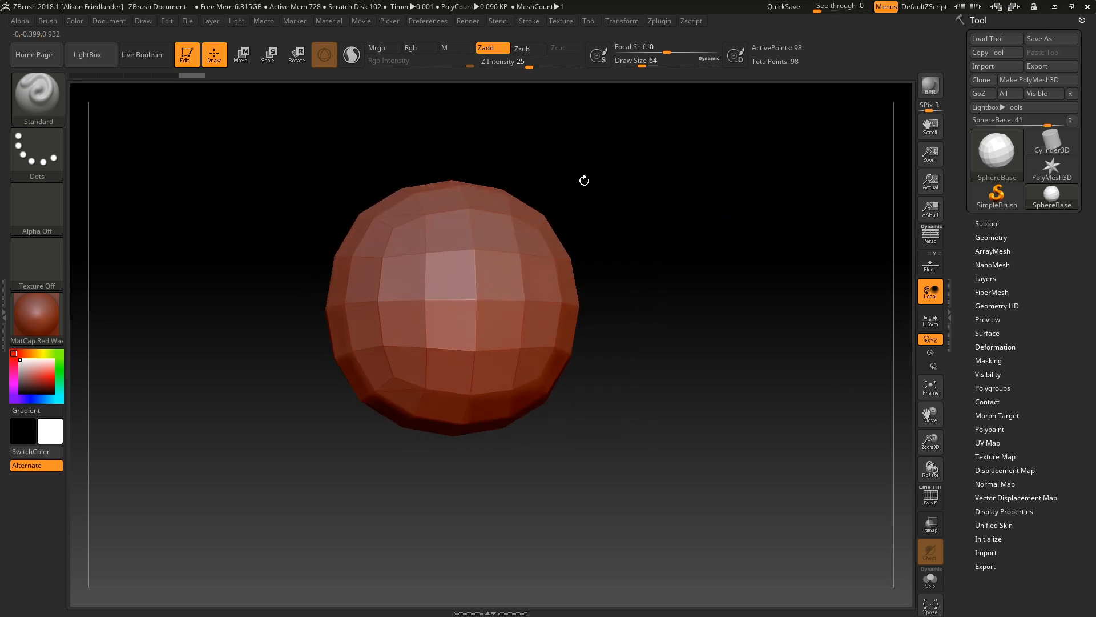
{"action": "mouse_move", "coordinate": [712, 337]}
{"action": "left_mouse_down"}
{"action": "mouse_move", "coordinate": [680, 345]}
{"action": "mouse_move", "coordinate": [685, 296]}
{"action": "mouse_move", "coordinate": [706, 341]}
{"action": "left_mouse_up"}
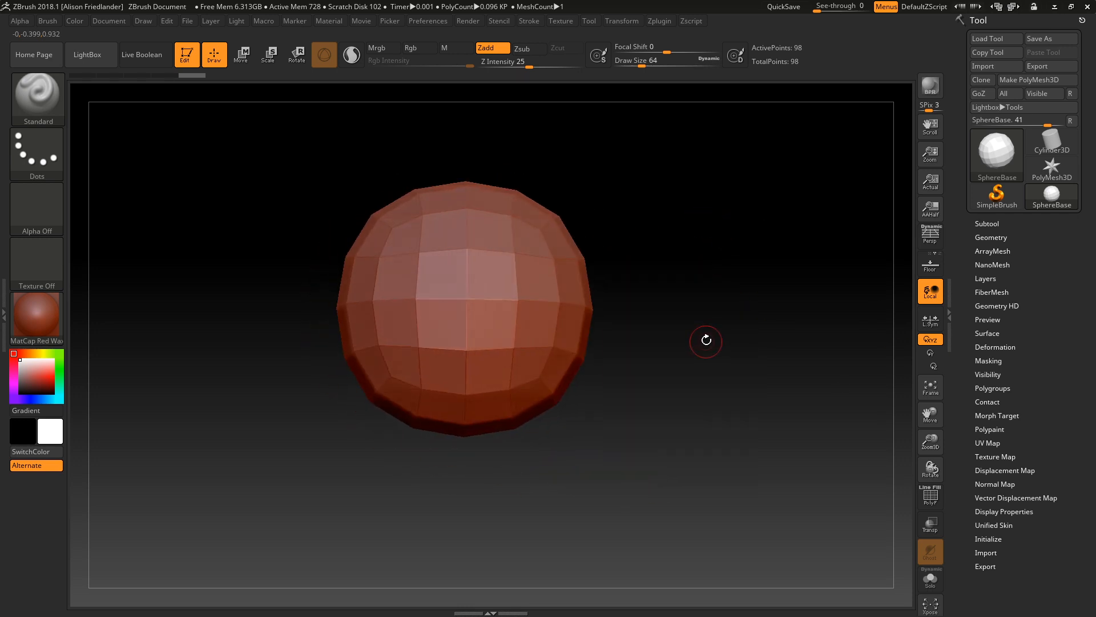
{"action": "mouse_move", "coordinate": [703, 301]}
{"action": "left_mouse_down", "text": "alt"}
{"action": "mouse_move", "coordinate": [714, 271]}
{"action": "mouse_move", "coordinate": [656, 272]}
{"action": "mouse_move", "coordinate": [730, 347]}
{"action": "mouse_move", "coordinate": [702, 359]}
{"action": "mouse_move", "coordinate": [719, 350]}
{"action": "left_mouse_up", "text": "alt"}
{"action": "mouse_move", "coordinate": [719, 350]}
{"action": "right_mouse_down", "text": "ctrl"}
{"action": "mouse_move", "coordinate": [714, 365]}
{"action": "mouse_move", "coordinate": [669, 318]}
{"action": "mouse_move", "coordinate": [713, 340]}
{"action": "mouse_move", "coordinate": [675, 338]}
{"action": "mouse_move", "coordinate": [673, 359]}
{"action": "mouse_move", "coordinate": [668, 345]}
{"action": "right_mouse_up", "text": "ctrl"}
{"action": "right_click_drag", "start_coordinate": [834, 416], "coordinate": [718, 383], "text": "ctrl"}
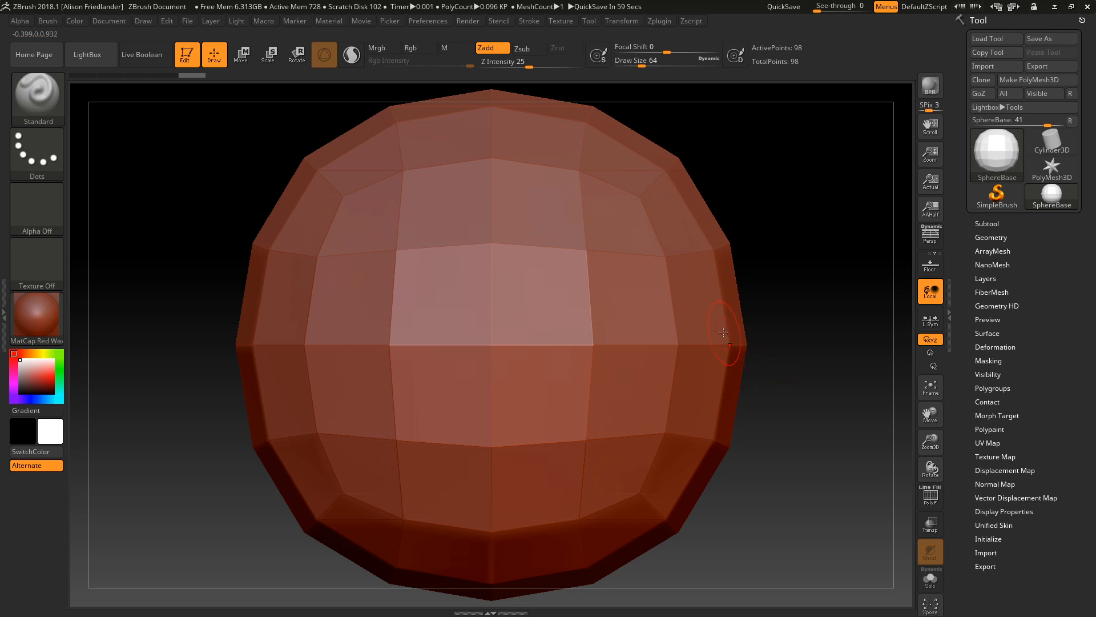
{"action": "mouse_move", "coordinate": [731, 331]}
{"action": "right_mouse_down", "text": "ctrl"}
{"action": "mouse_move", "coordinate": [736, 286]}
{"action": "mouse_move", "coordinate": [722, 293]}
{"action": "mouse_move", "coordinate": [728, 320]}
{"action": "right_mouse_up", "text": "ctrl"}
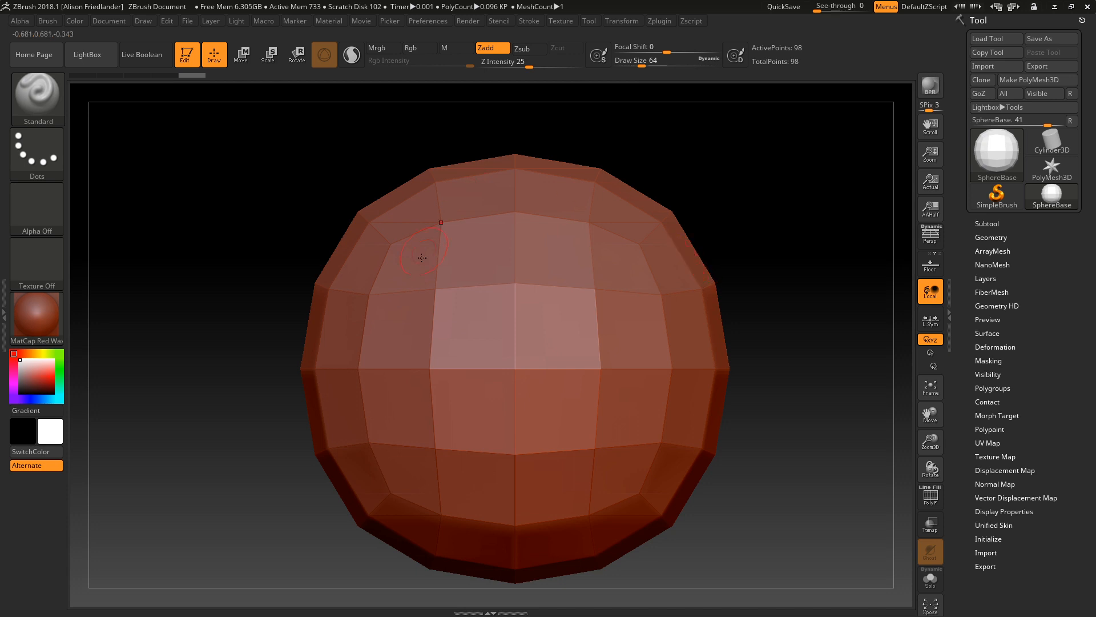
- Orbit around the enlarged sphere to view its sides from tilted angles, and return to a straight front view
{"action": "mouse_move", "coordinate": [392, 312]}
{"action": "right_mouse_down"}
{"action": "mouse_move", "coordinate": [530, 251]}
{"action": "mouse_move", "coordinate": [605, 332]}
{"action": "mouse_move", "coordinate": [542, 226]}
{"action": "right_mouse_up"}
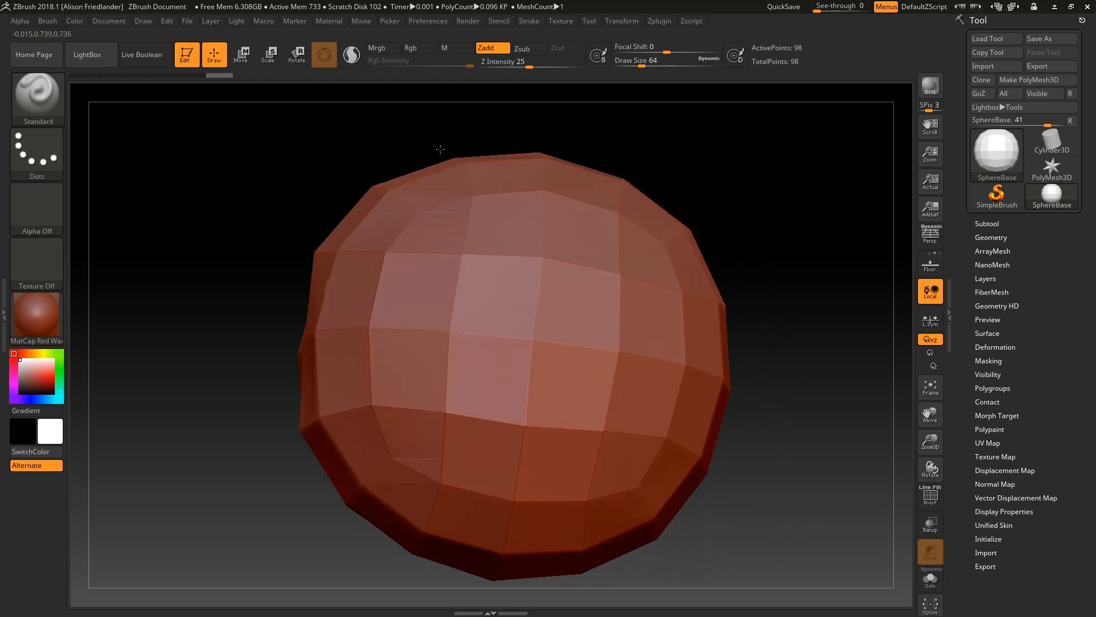
{"action": "right_click_drag", "start_coordinate": [441, 149], "coordinate": [466, 350]}
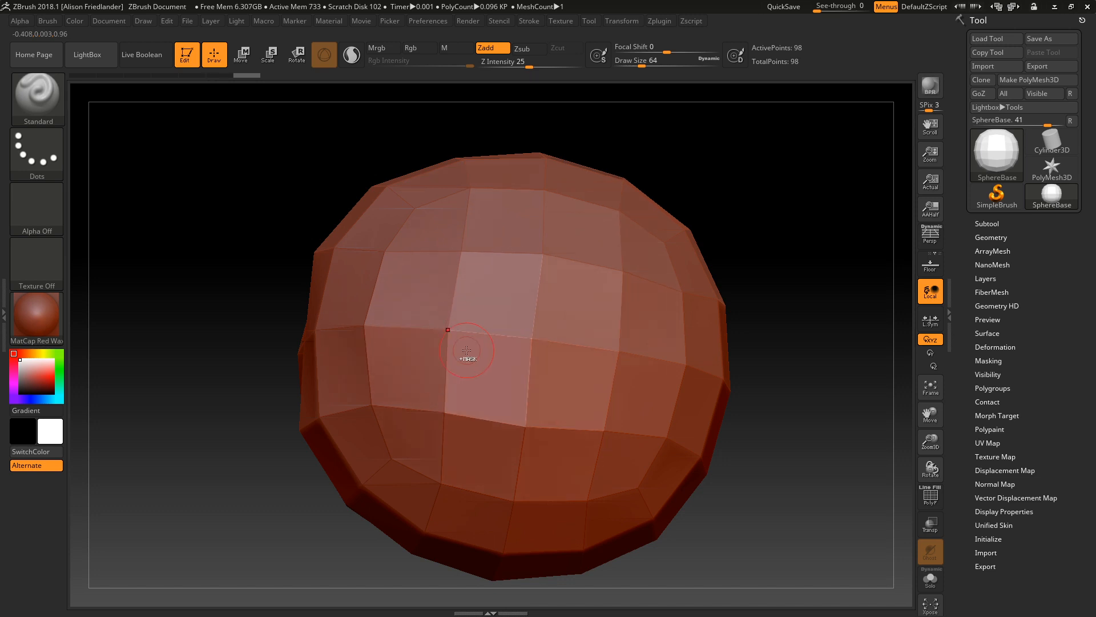
{"action": "left_click_drag", "start_coordinate": [274, 269], "coordinate": [337, 266]}
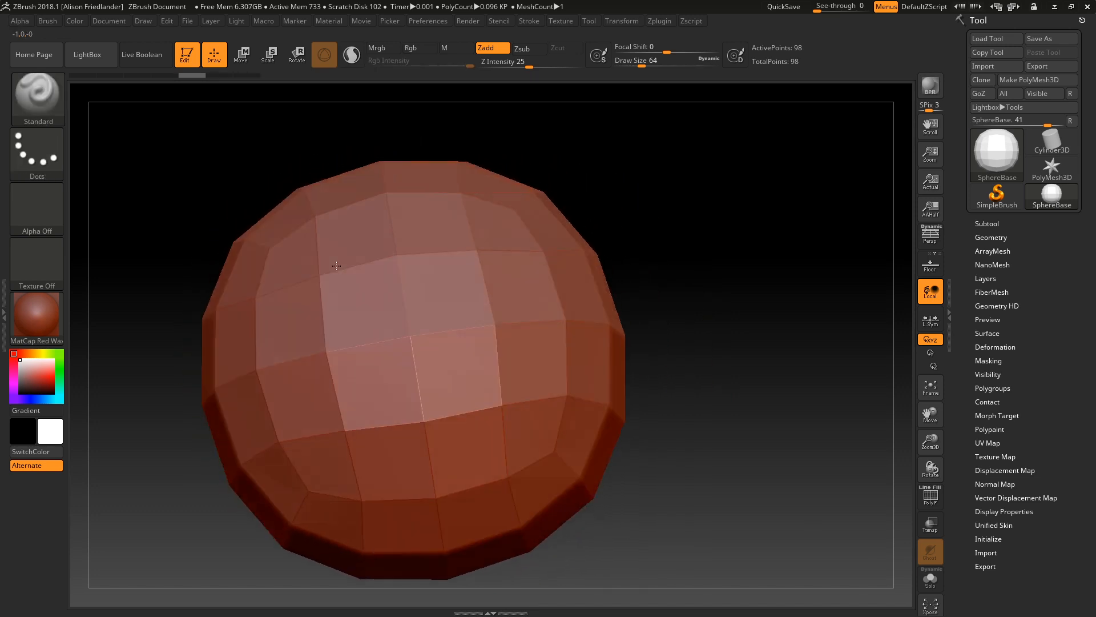
{"action": "left_click", "coordinate": [337, 266], "text": "ctrl"}
{"action": "left_click_drag", "start_coordinate": [630, 289], "coordinate": [679, 237]}
{"action": "left_click_drag", "start_coordinate": [682, 235], "coordinate": [705, 286], "text": "ctrl"}
{"action": "left_click_drag", "start_coordinate": [651, 237], "coordinate": [648, 200]}
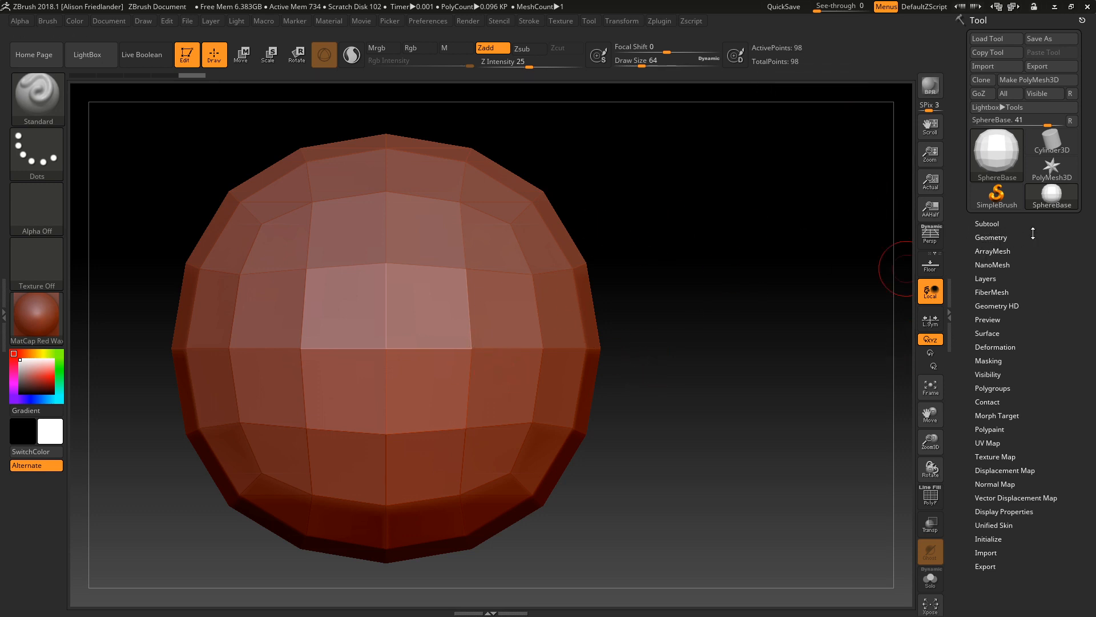
- Divide the sphere's geometry five times with smoothing on to reach subdivision level 6
{"action": "left_click", "coordinate": [990, 236]}
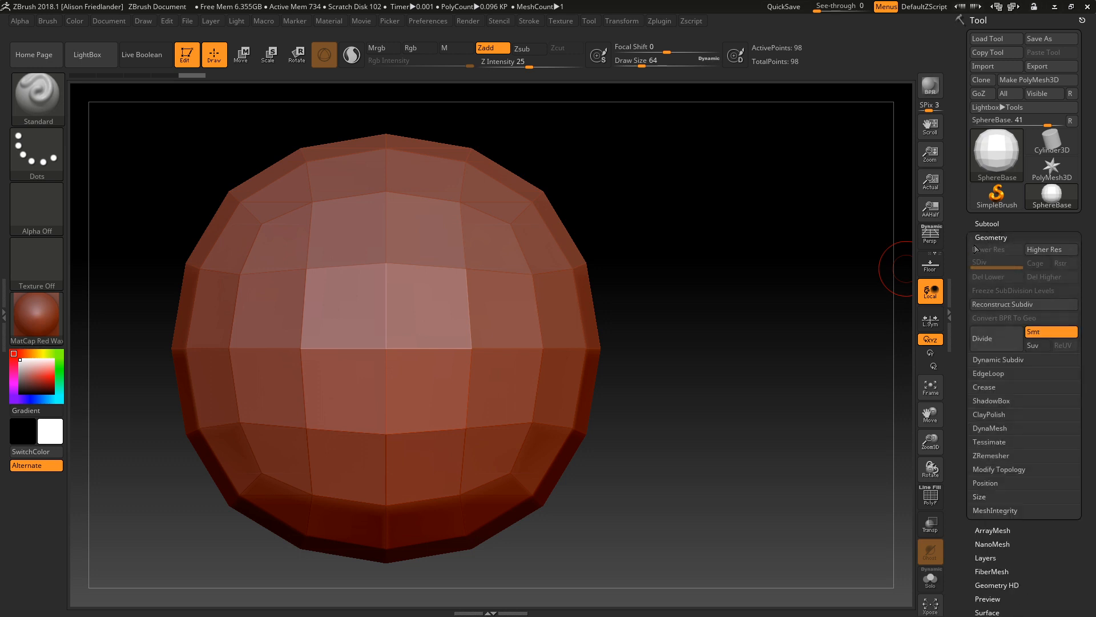
{"action": "left_click", "coordinate": [998, 346]}
{"action": "left_click", "coordinate": [998, 345]}
{"action": "left_click", "coordinate": [996, 346]}
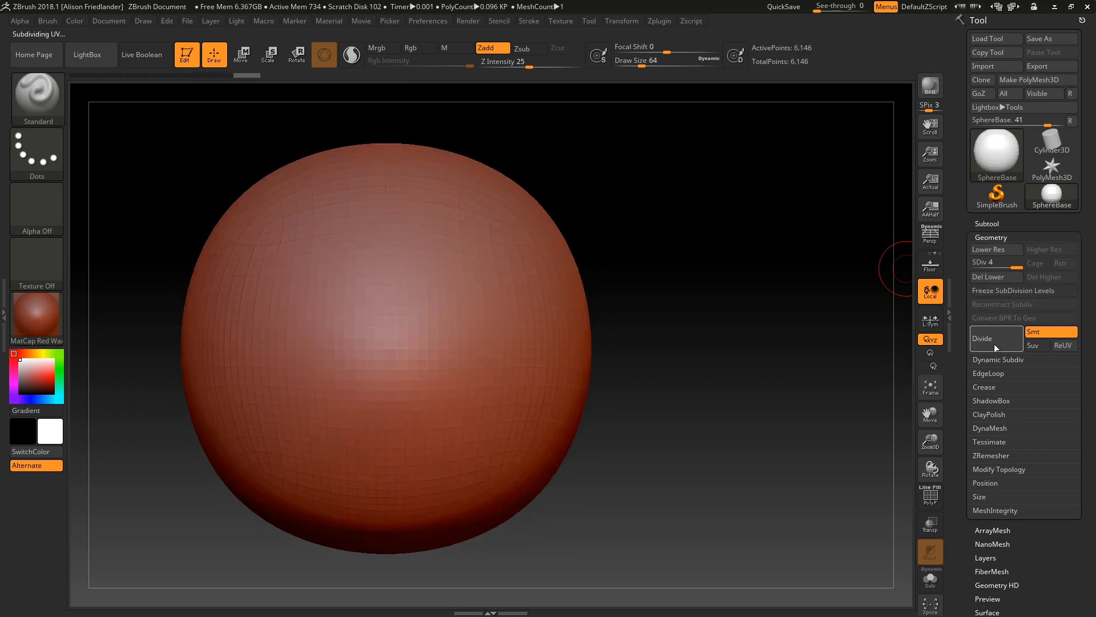
{"action": "left_click", "coordinate": [995, 344]}
{"action": "left_click", "coordinate": [994, 344]}
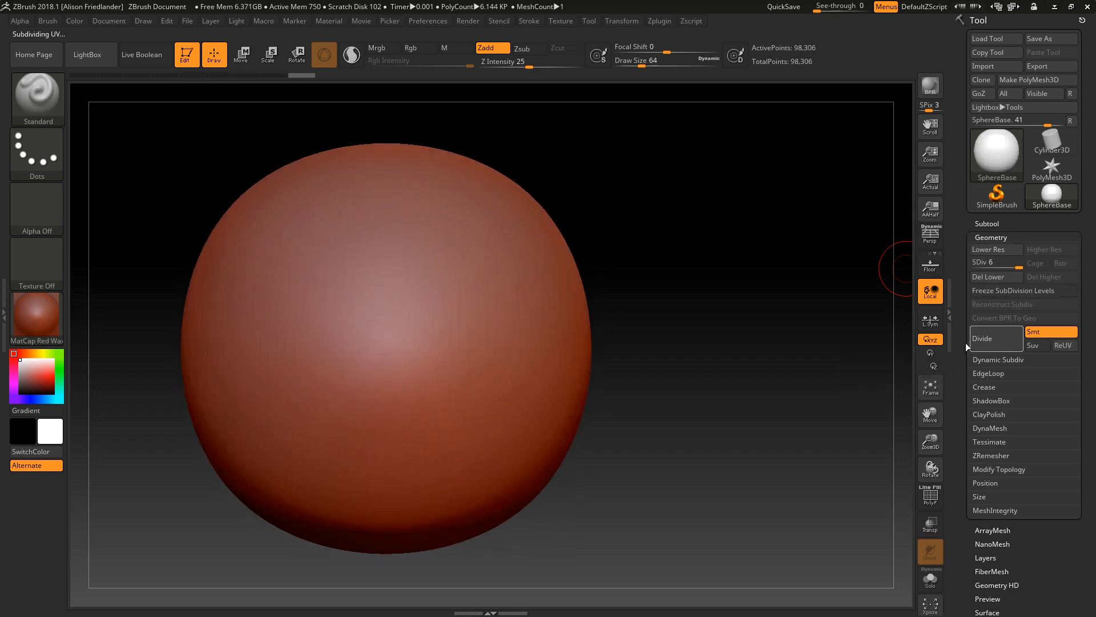
- Try Standard brush strokes across the front of the smooth sphere and undo them
{"action": "right_click_drag", "start_coordinate": [465, 341], "coordinate": [533, 339], "text": "alt"}
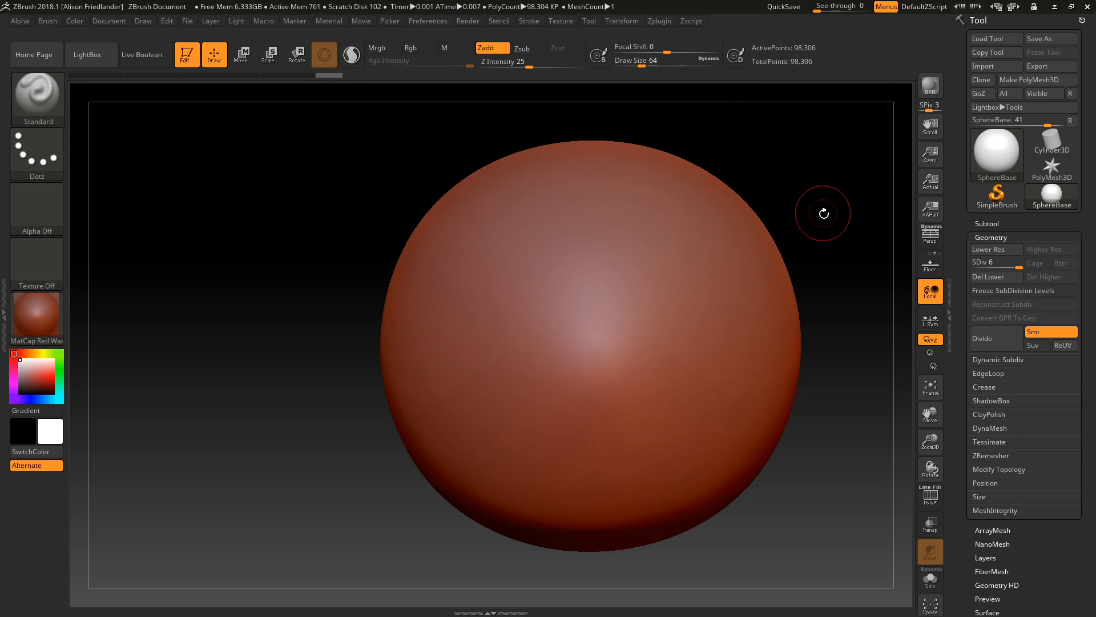
{"action": "mouse_move", "coordinate": [502, 357]}
{"action": "left_mouse_down"}
{"action": "mouse_move", "coordinate": [492, 291]}
{"action": "mouse_move", "coordinate": [605, 394]}
{"action": "mouse_move", "coordinate": [688, 220]}
{"action": "mouse_move", "coordinate": [500, 366]}
{"action": "mouse_move", "coordinate": [457, 257]}
{"action": "mouse_move", "coordinate": [594, 357]}
{"action": "mouse_move", "coordinate": [680, 400]}
{"action": "mouse_move", "coordinate": [717, 483]}
{"action": "left_mouse_up"}
{"action": "mouse_move", "coordinate": [802, 313]}
{"action": "left_mouse_down"}
{"action": "mouse_move", "coordinate": [732, 259]}
{"action": "mouse_move", "coordinate": [645, 274]}
{"action": "mouse_move", "coordinate": [742, 320]}
{"action": "left_mouse_up"}
{"action": "left_click_drag", "start_coordinate": [365, 308], "coordinate": [634, 286]}
{"action": "key", "text": "ctrl+z"}
{"action": "key", "text": "ctrl+z"}
{"action": "left_click_drag", "start_coordinate": [790, 271], "coordinate": [724, 164]}
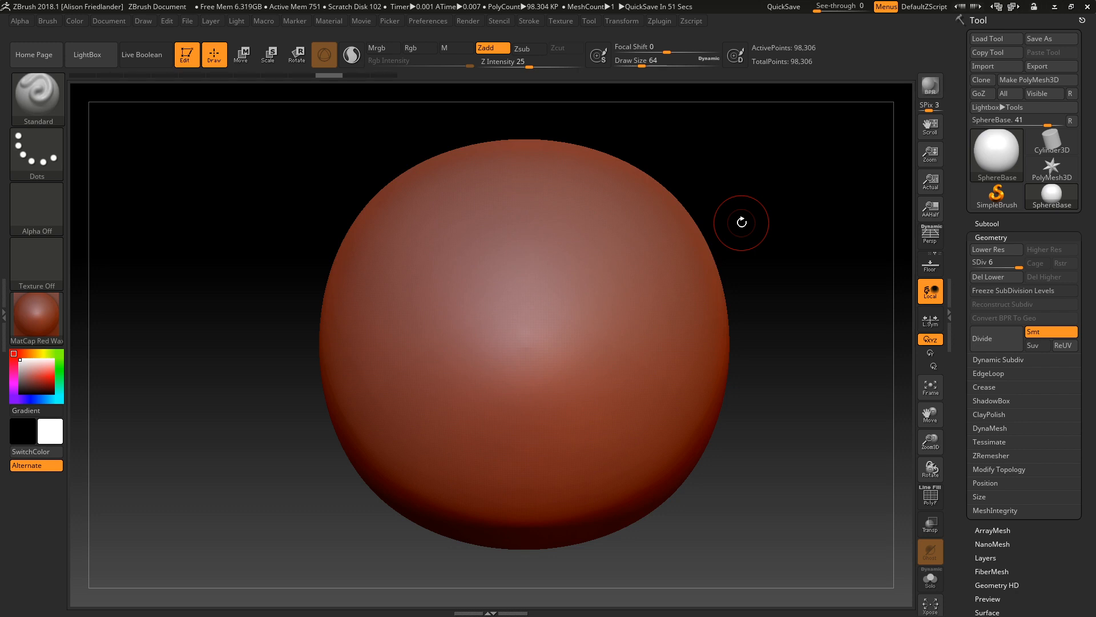
- Try further brush strokes over the upper front of the sphere and undo them
{"action": "mouse_move", "coordinate": [534, 269]}
{"action": "left_mouse_down"}
{"action": "mouse_move", "coordinate": [557, 240]}
{"action": "mouse_move", "coordinate": [571, 451]}
{"action": "mouse_move", "coordinate": [543, 385]}
{"action": "mouse_move", "coordinate": [434, 319]}
{"action": "mouse_move", "coordinate": [548, 456]}
{"action": "mouse_move", "coordinate": [593, 309]}
{"action": "mouse_move", "coordinate": [511, 194]}
{"action": "mouse_move", "coordinate": [583, 303]}
{"action": "mouse_move", "coordinate": [673, 342]}
{"action": "mouse_move", "coordinate": [628, 365]}
{"action": "left_mouse_up"}
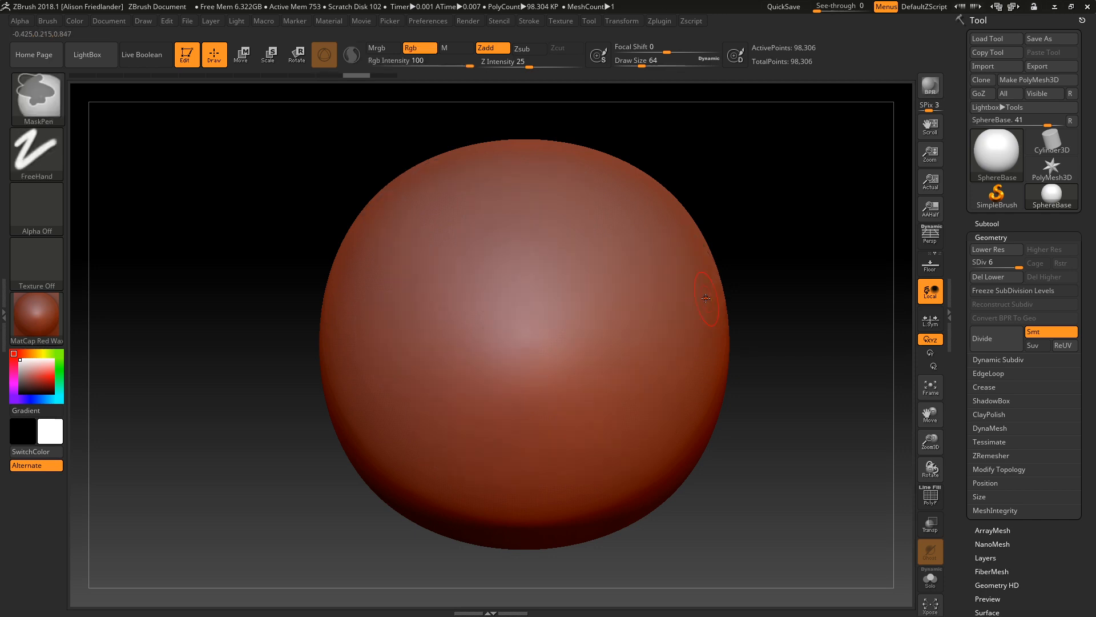
{"action": "key", "text": "shift"}
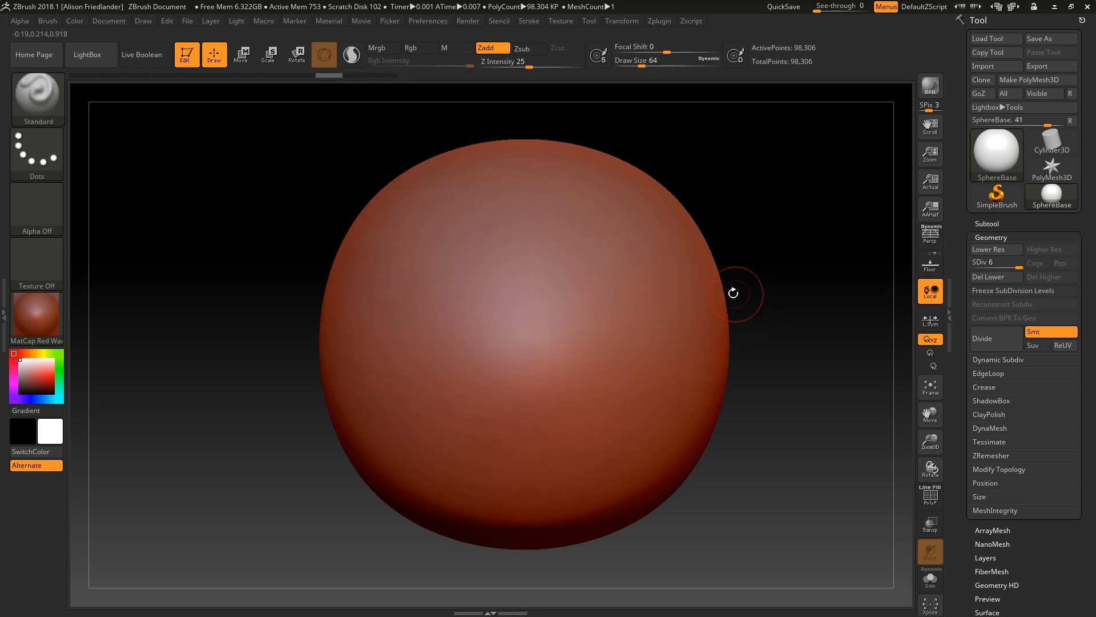
{"action": "mouse_move", "coordinate": [477, 246]}
{"action": "left_mouse_down"}
{"action": "mouse_move", "coordinate": [456, 400]}
{"action": "mouse_move", "coordinate": [522, 214]}
{"action": "mouse_move", "coordinate": [454, 466]}
{"action": "mouse_move", "coordinate": [411, 206]}
{"action": "mouse_move", "coordinate": [622, 422]}
{"action": "mouse_move", "coordinate": [445, 269]}
{"action": "mouse_move", "coordinate": [518, 357]}
{"action": "mouse_move", "coordinate": [628, 371]}
{"action": "mouse_move", "coordinate": [622, 257]}
{"action": "left_mouse_up"}
{"action": "mouse_move", "coordinate": [740, 240]}
{"action": "left_mouse_down"}
{"action": "mouse_move", "coordinate": [776, 190]}
{"action": "mouse_move", "coordinate": [655, 172]}
{"action": "left_mouse_up"}
{"action": "key", "text": "ctrl+z"}
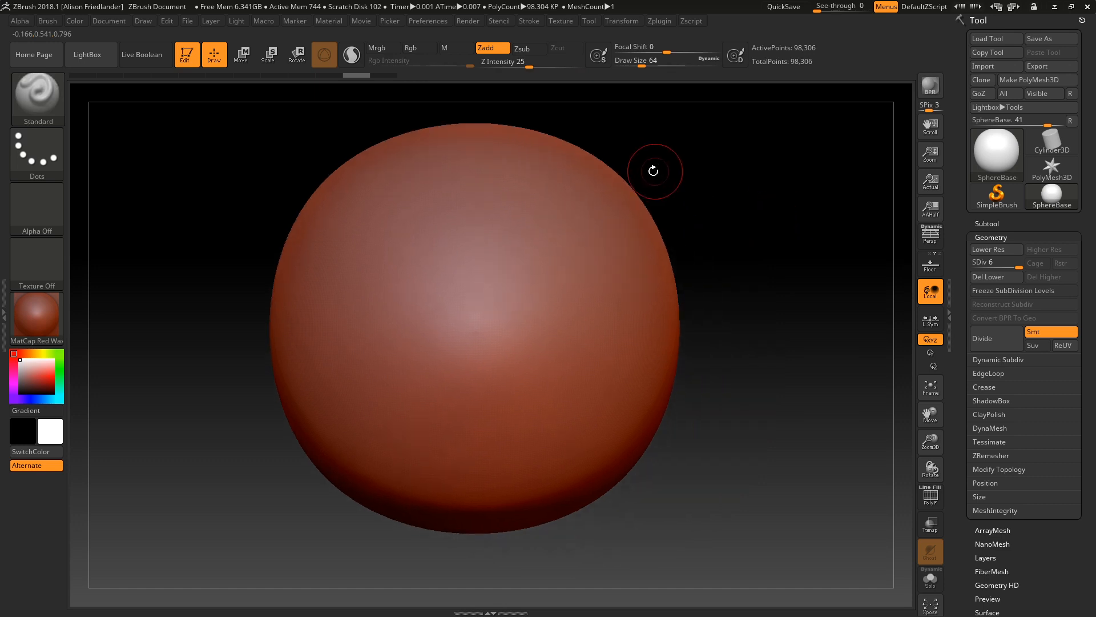
- Divide the sphere once more to level 7 and lower the working subdivision level to 4
{"action": "left_click", "coordinate": [994, 346]}
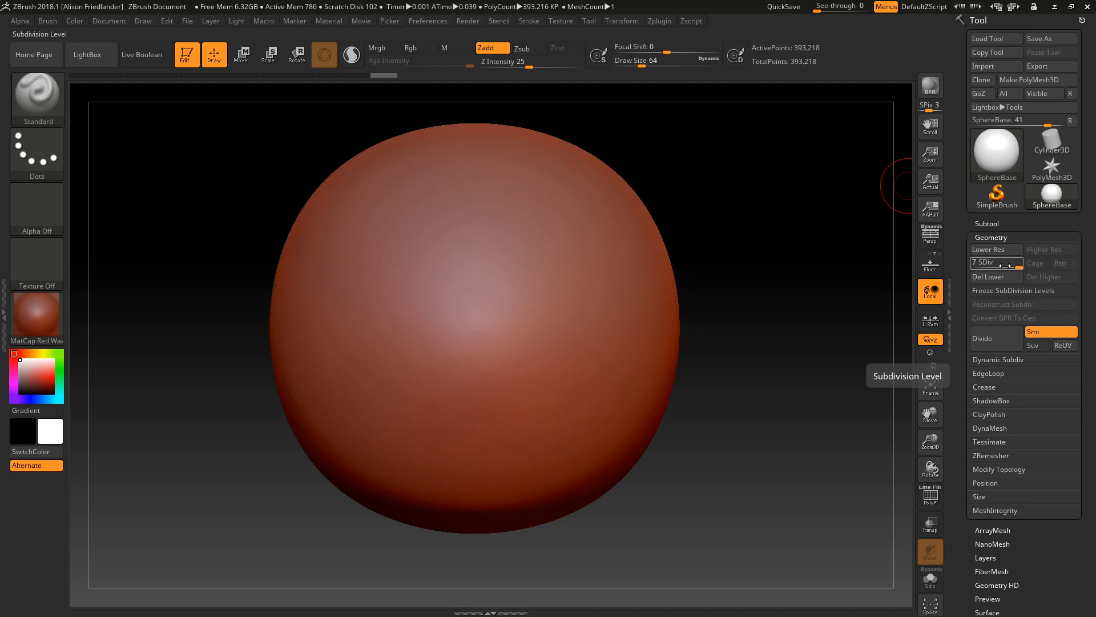
{"action": "mouse_move", "coordinate": [1005, 265]}
{"action": "left_mouse_down"}
{"action": "mouse_move", "coordinate": [953, 267]}
{"action": "mouse_move", "coordinate": [1011, 261]}
{"action": "mouse_move", "coordinate": [993, 265]}
{"action": "left_mouse_up"}
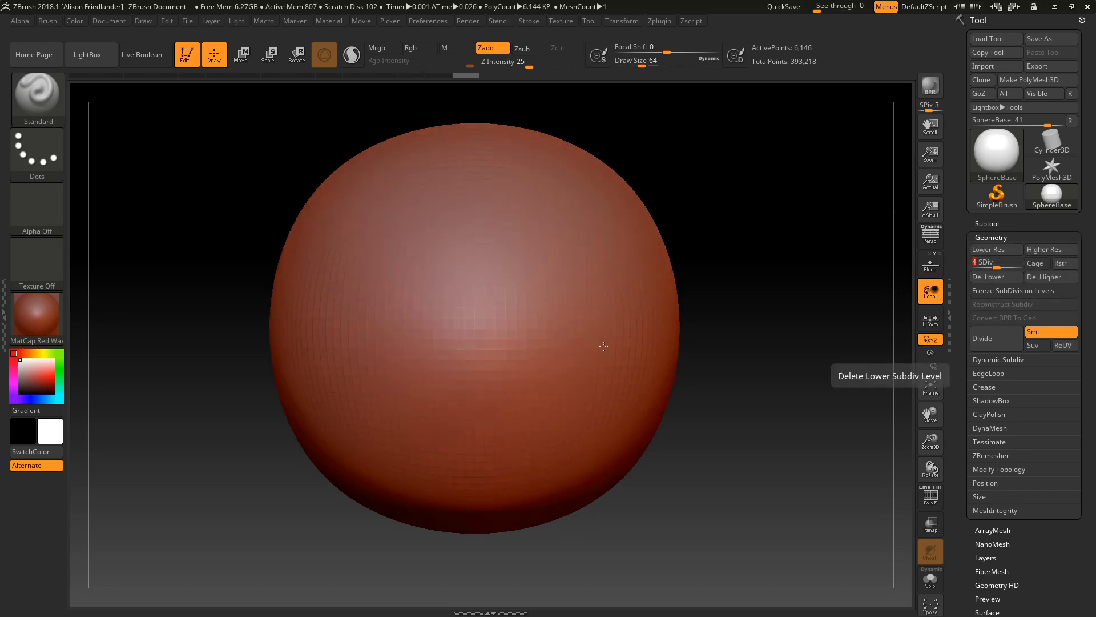
- Sculpt looping strokes on the sphere at subdivision level 4 and step up to level 7
{"action": "mouse_move", "coordinate": [480, 371]}
{"action": "left_mouse_down"}
{"action": "mouse_move", "coordinate": [457, 268]}
{"action": "mouse_move", "coordinate": [602, 383]}
{"action": "mouse_move", "coordinate": [651, 291]}
{"action": "left_mouse_up"}
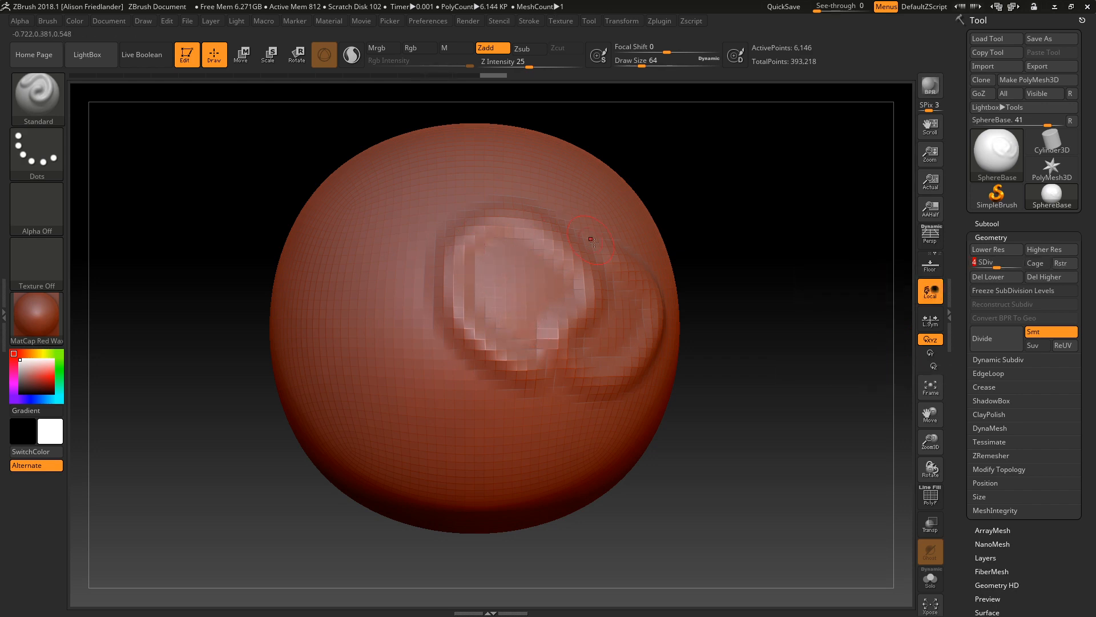
{"action": "key", "text": "d"}
{"action": "key", "text": "d"}
{"action": "key", "text": "d"}
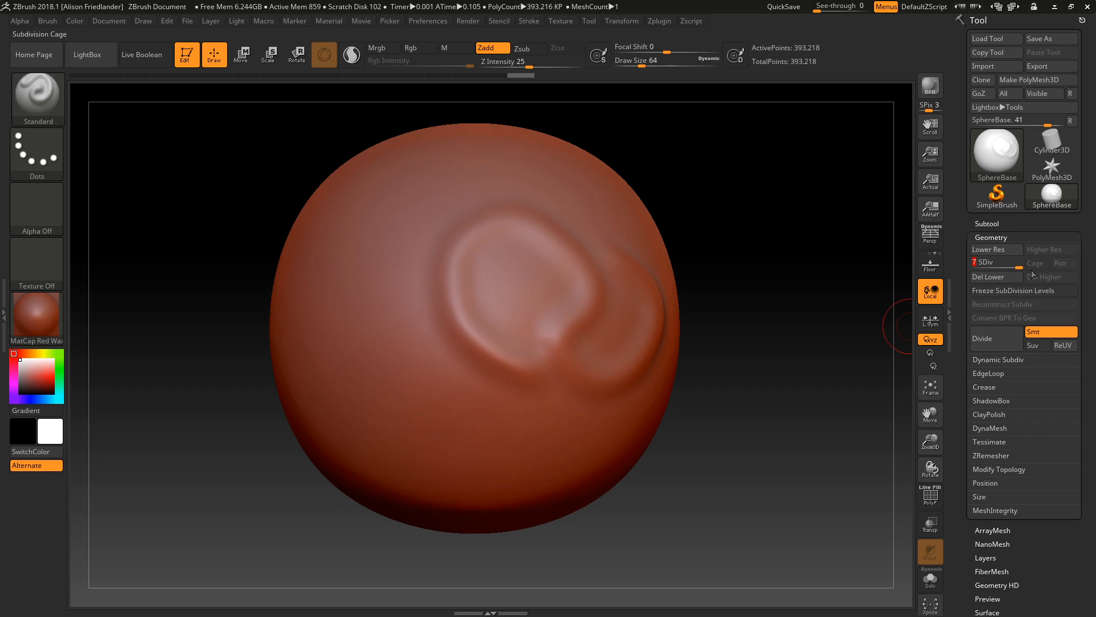
{"action": "mouse_move", "coordinate": [1012, 264]}
{"action": "left_mouse_down"}
{"action": "mouse_move", "coordinate": [980, 271]}
{"action": "mouse_move", "coordinate": [1019, 266]}
{"action": "left_mouse_up"}
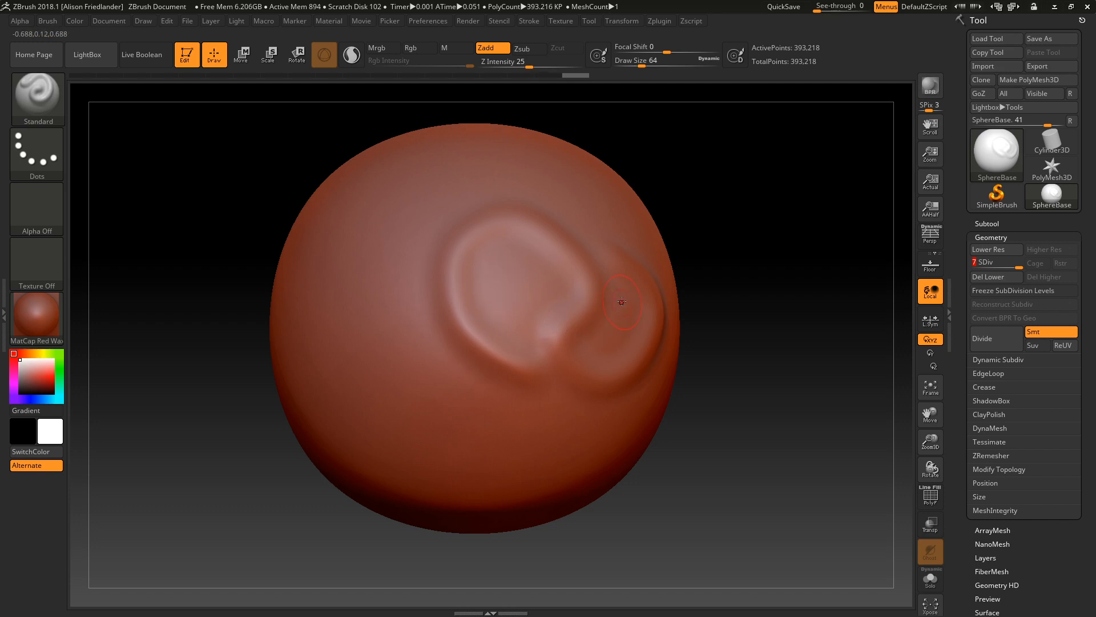
- Remove the looping strokes from the sphere and step back down to subdivision level 4
{"action": "key", "text": "ctrl"}
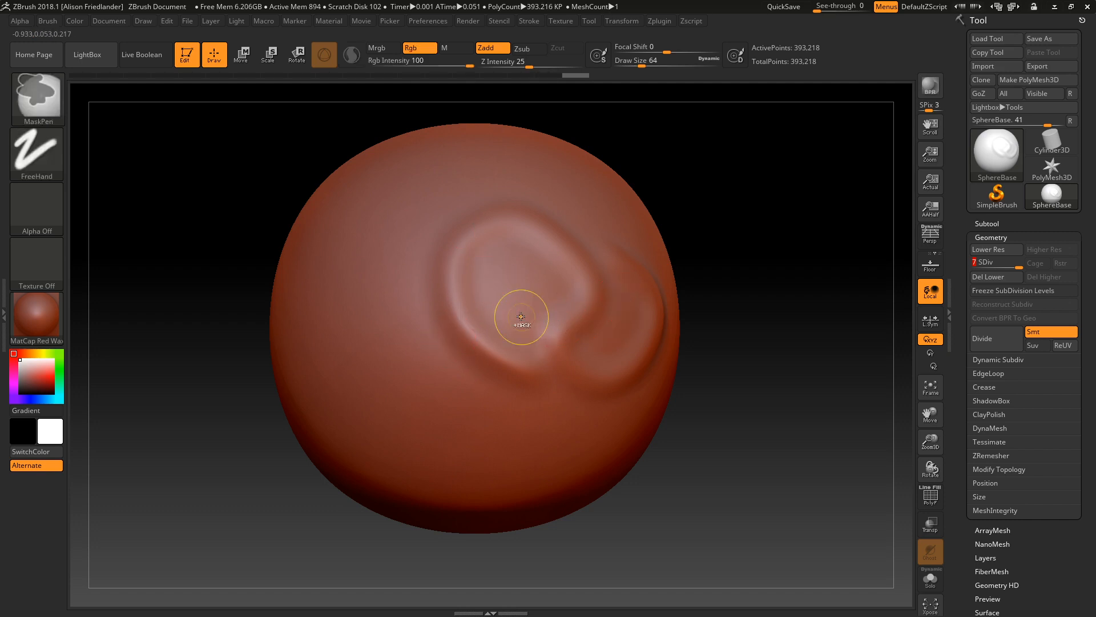
{"action": "key", "text": "shift+d"}
{"action": "key", "text": "shift+d"}
{"action": "key", "text": "shift+d"}
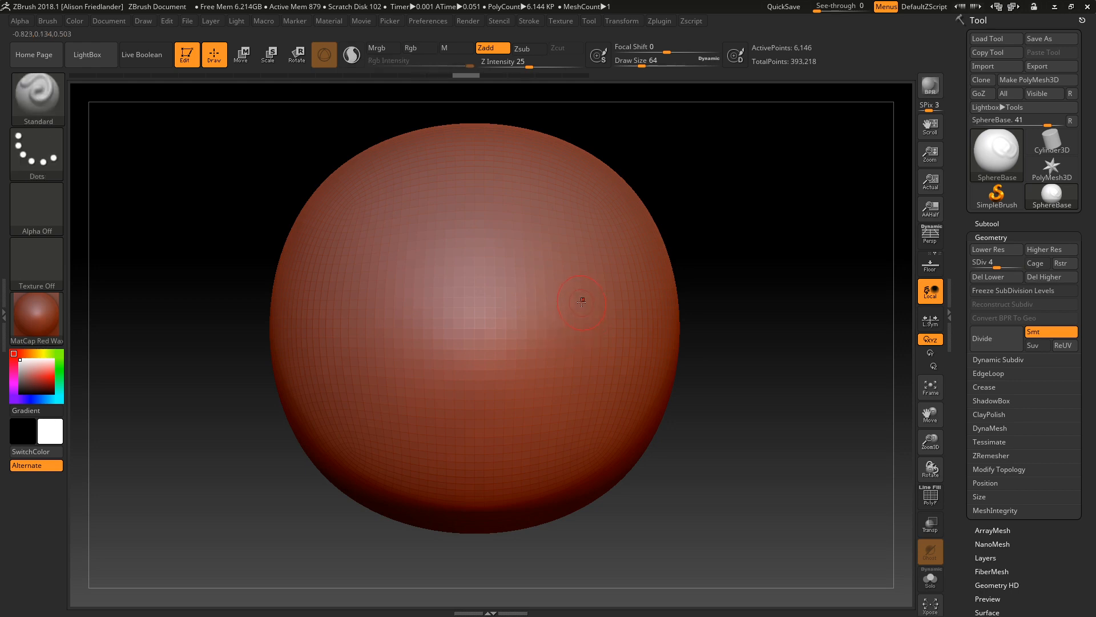
- Try deleting the lower subdivision levels and the higher ones, undoing each deletion
{"action": "left_click", "coordinate": [1002, 276]}
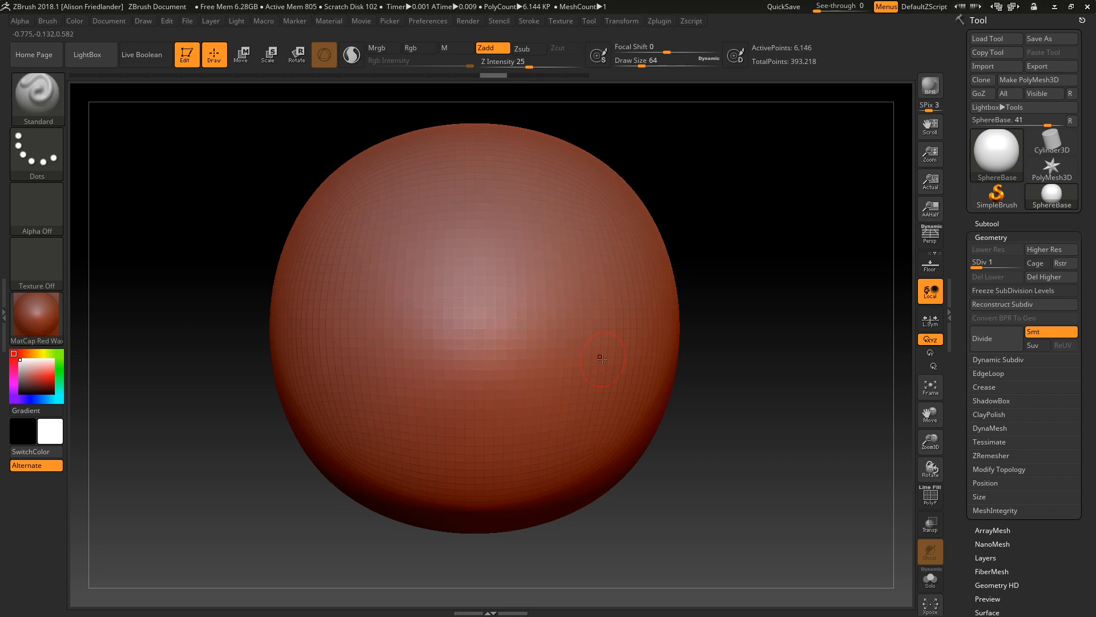
{"action": "key", "text": "ctrl+z"}
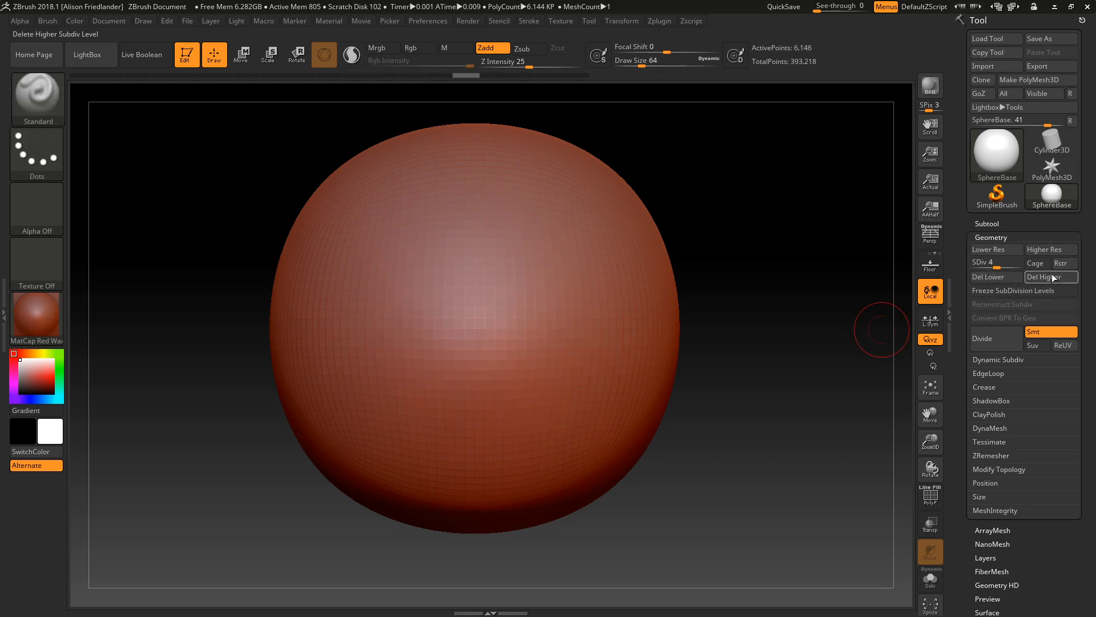
{"action": "left_click", "coordinate": [1051, 278]}
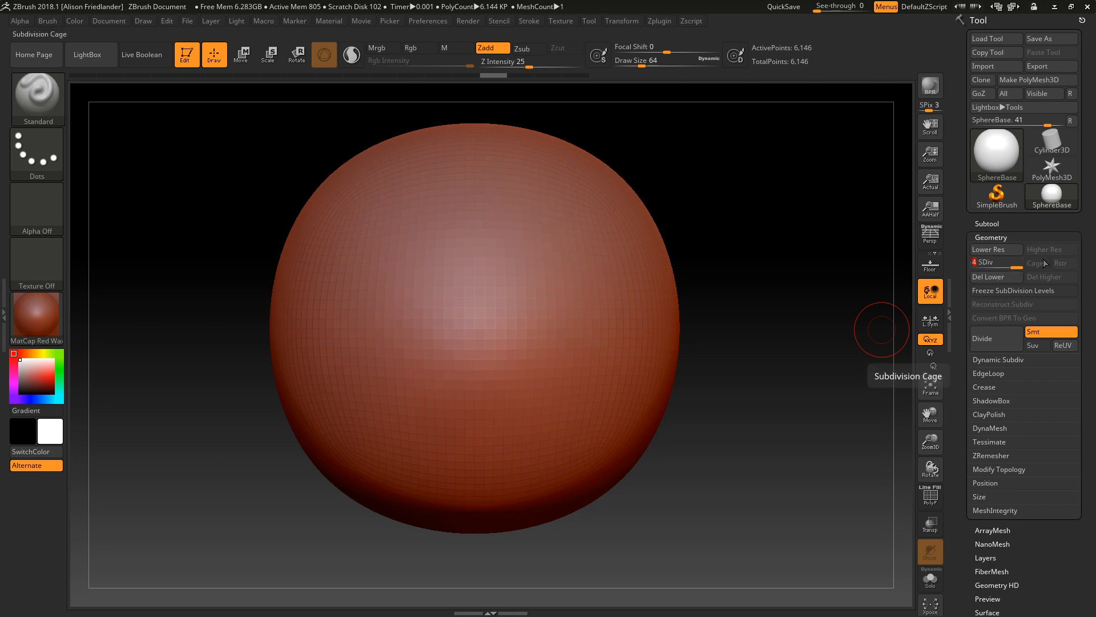
{"action": "key", "text": "ctrl+z"}
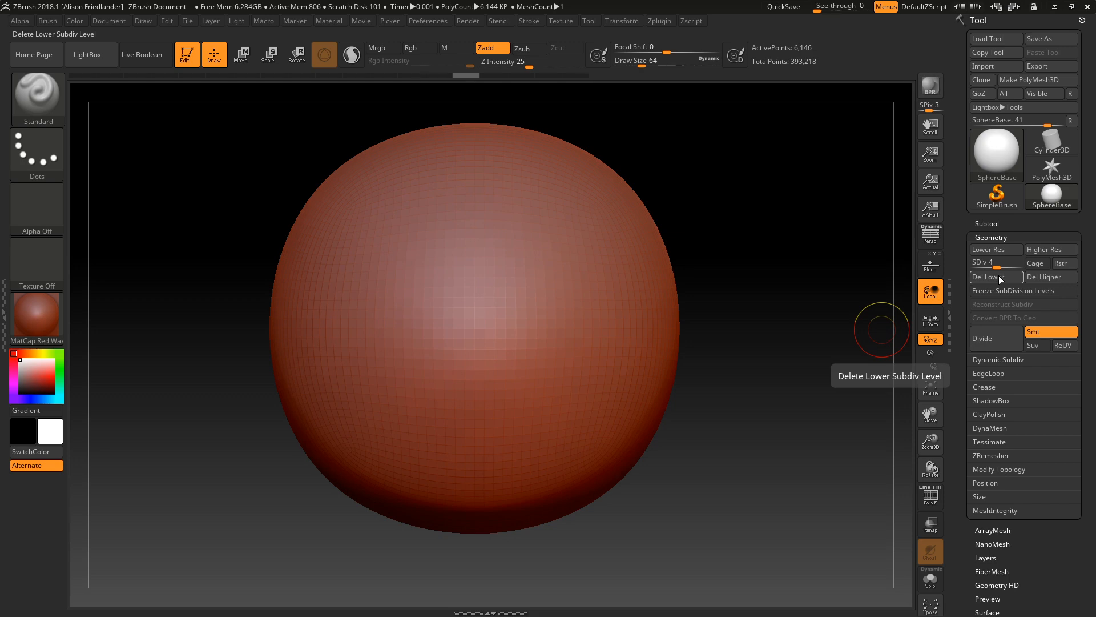
- Delete the subdivision levels below 4 and sculpt strokes all over the front of the sphere
{"action": "left_click", "coordinate": [996, 277]}
{"action": "left_click_drag", "start_coordinate": [531, 321], "coordinate": [383, 321]}
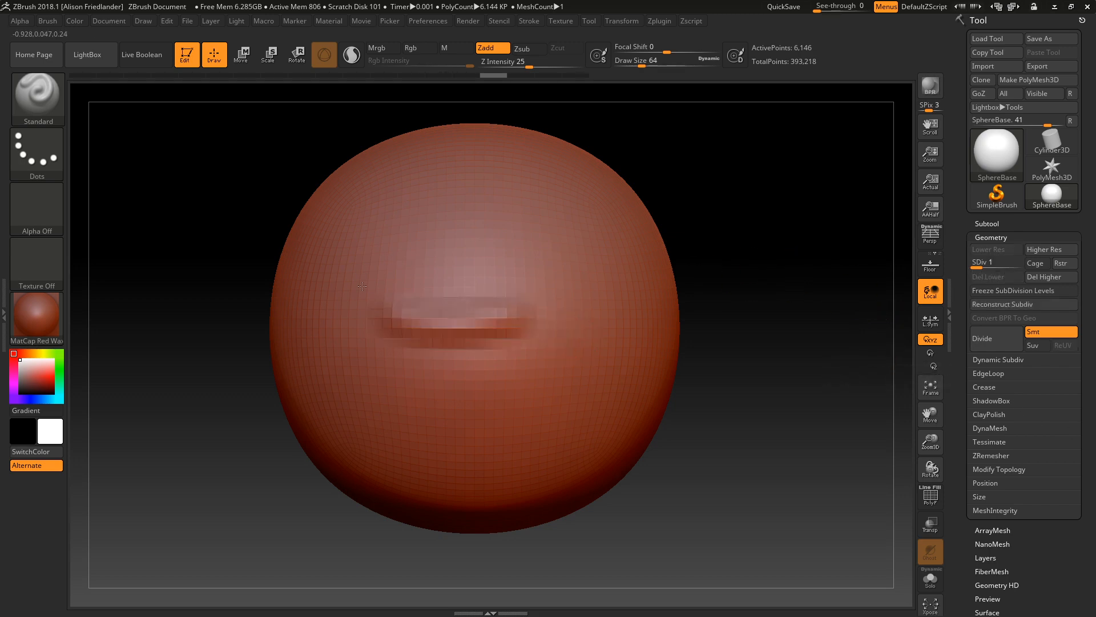
{"action": "mouse_move", "coordinate": [362, 285]}
{"action": "left_mouse_down"}
{"action": "mouse_move", "coordinate": [508, 366]}
{"action": "mouse_move", "coordinate": [343, 274]}
{"action": "mouse_move", "coordinate": [434, 257]}
{"action": "mouse_move", "coordinate": [608, 194]}
{"action": "mouse_move", "coordinate": [605, 210]}
{"action": "left_mouse_up"}
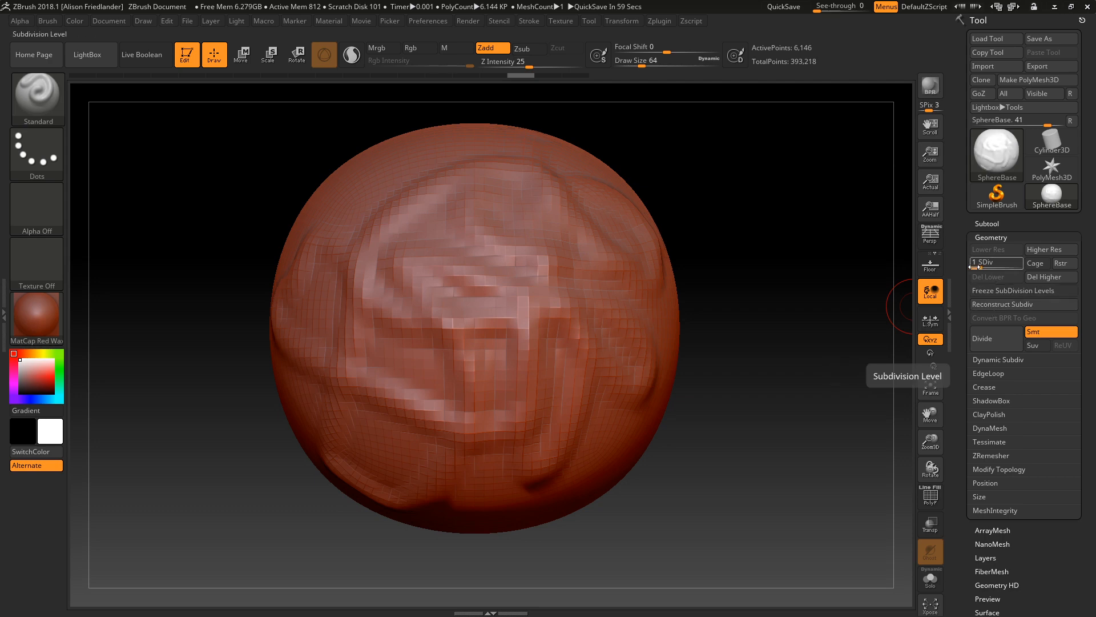
- Reconstruct two lower subdivision levels, set the sphere to level 5 and frame it in the view
{"action": "left_click", "coordinate": [1007, 303]}
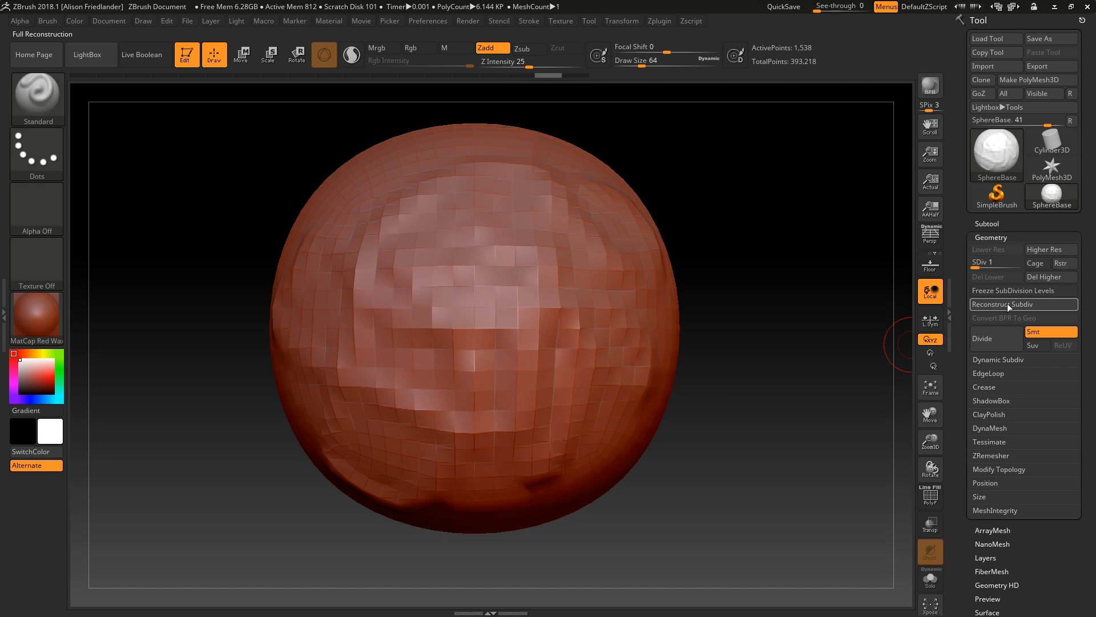
{"action": "left_click", "coordinate": [1007, 303]}
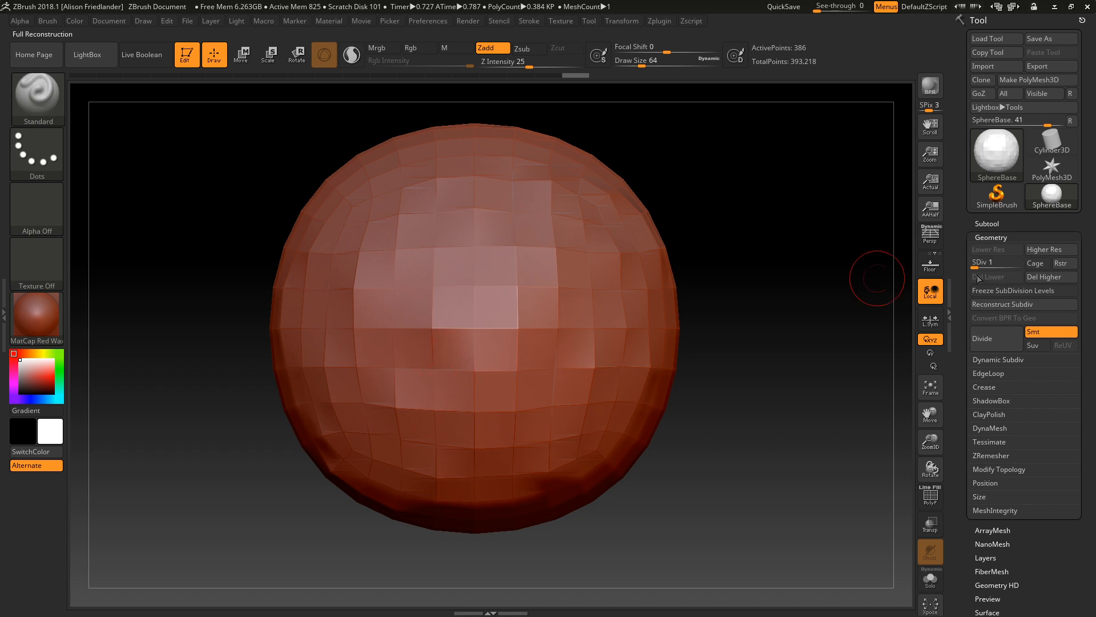
{"action": "left_click_drag", "start_coordinate": [975, 266], "coordinate": [1009, 267]}
{"action": "left_click_drag", "start_coordinate": [741, 335], "coordinate": [714, 332]}
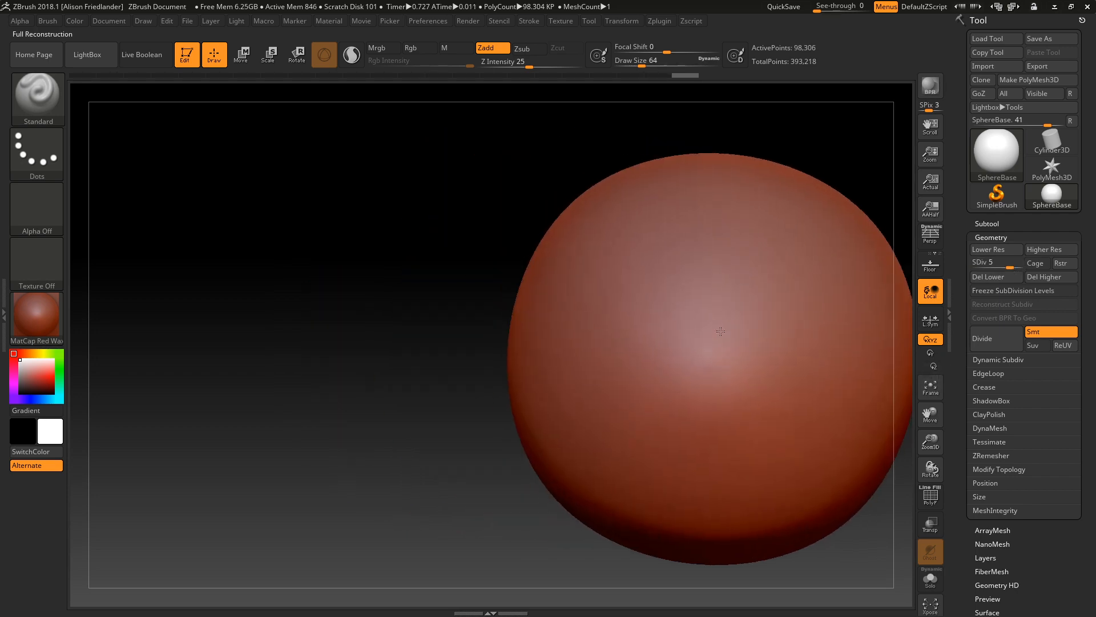
{"action": "key", "text": "f"}
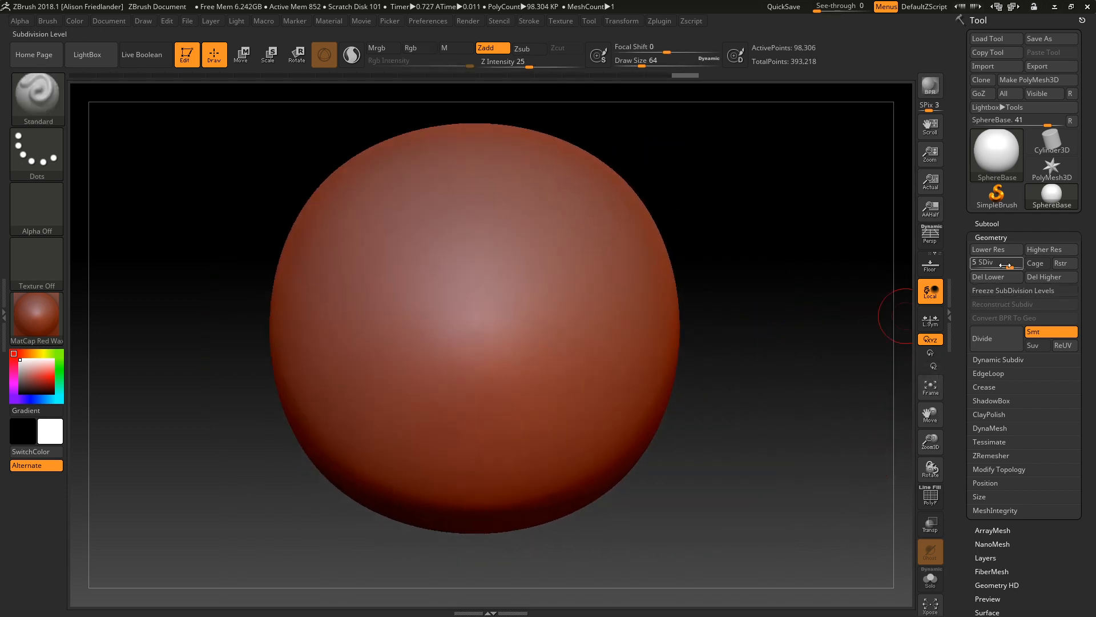
- Try sculpting overlapping strokes across the front of the sphere at subdivision level 5, and undo them
{"action": "mouse_move", "coordinate": [427, 383]}
{"action": "left_mouse_down"}
{"action": "mouse_move", "coordinate": [366, 394]}
{"action": "mouse_move", "coordinate": [548, 485]}
{"action": "mouse_move", "coordinate": [571, 285]}
{"action": "mouse_move", "coordinate": [454, 204]}
{"action": "mouse_move", "coordinate": [400, 229]}
{"action": "mouse_move", "coordinate": [342, 343]}
{"action": "mouse_move", "coordinate": [502, 394]}
{"action": "mouse_move", "coordinate": [462, 428]}
{"action": "left_mouse_up"}
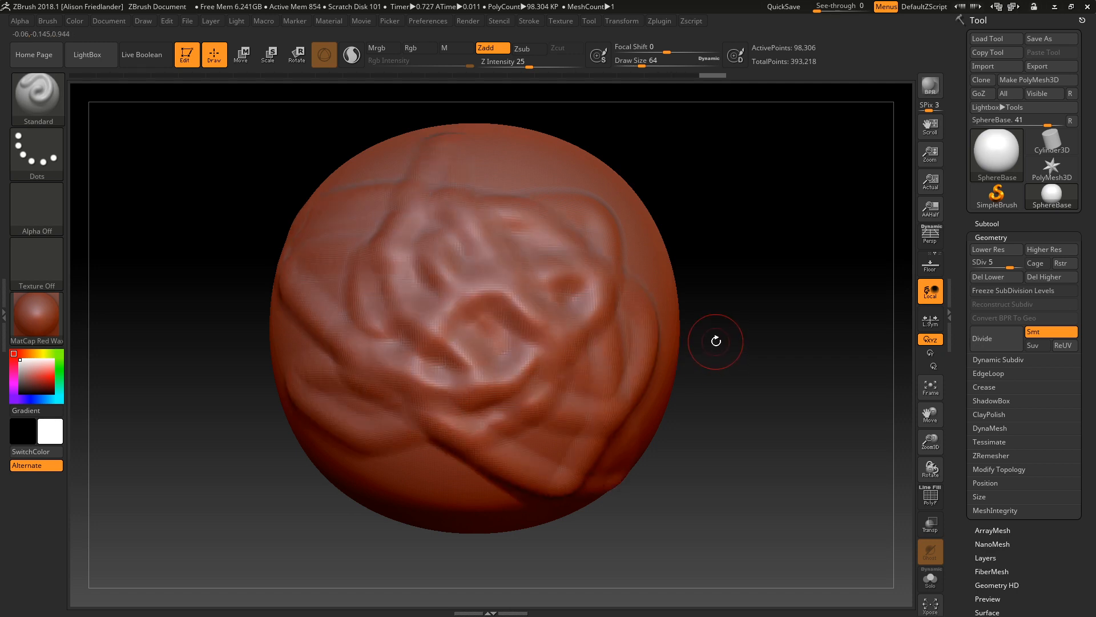
{"action": "key", "text": "ctrl+z"}
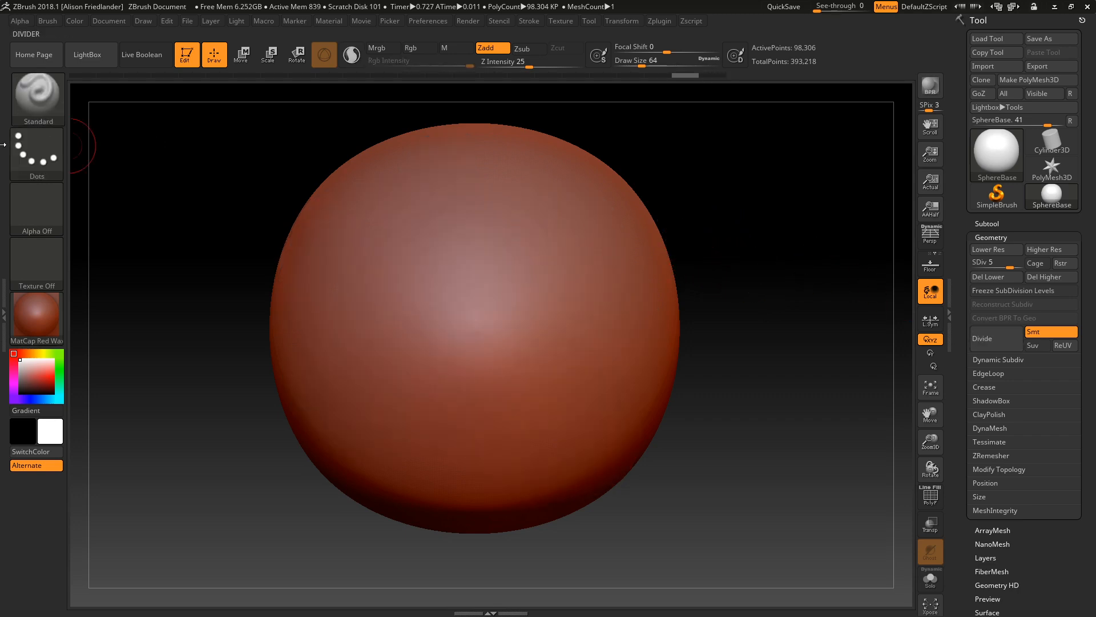
- Reconstruct the remaining lower subdivision levels from the sphere's lowest level, and set the sphere to level 8
{"action": "key", "text": "shift+d"}
{"action": "key", "text": "shift+d"}
{"action": "key", "text": "shift+d"}
{"action": "key", "text": "shift+d"}
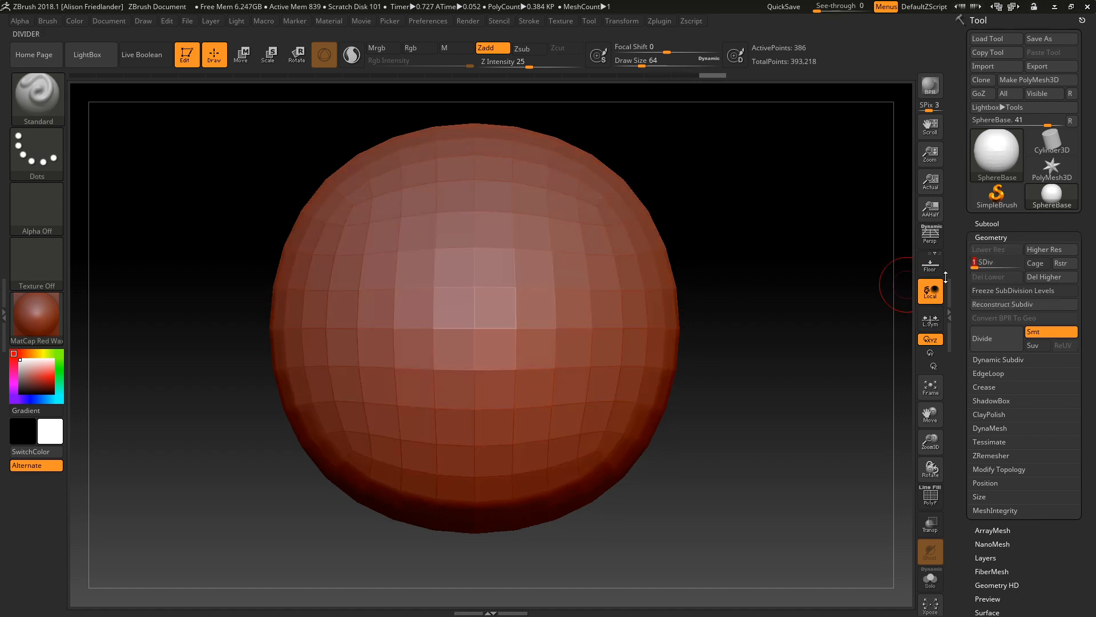
{"action": "left_click", "coordinate": [996, 305]}
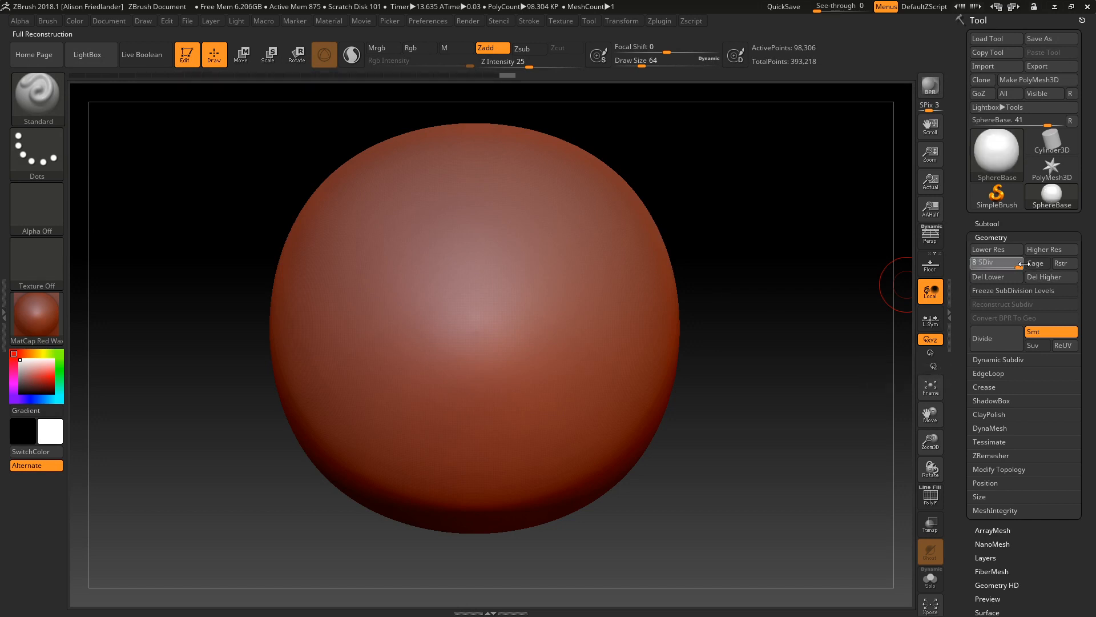
{"action": "left_click_drag", "start_coordinate": [1011, 268], "coordinate": [1025, 268]}
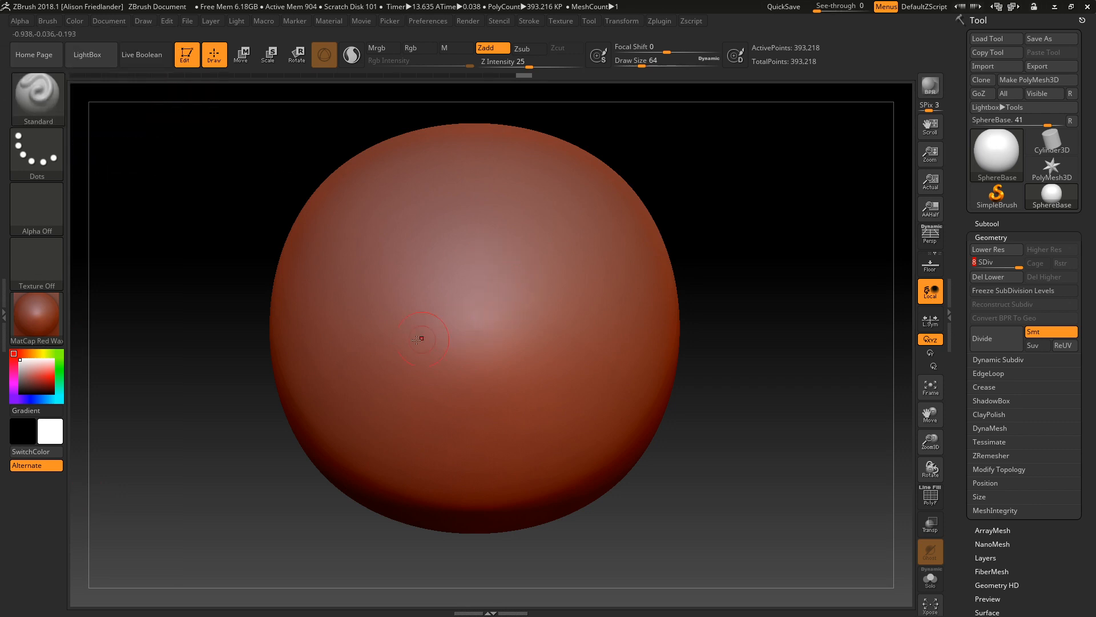
- Sculpt winding raised strokes over the front of the sphere with the Standard brush
{"action": "mouse_move", "coordinate": [402, 345]}
{"action": "left_mouse_down"}
{"action": "mouse_move", "coordinate": [372, 259]}
{"action": "mouse_move", "coordinate": [456, 360]}
{"action": "mouse_move", "coordinate": [577, 262]}
{"action": "mouse_move", "coordinate": [457, 228]}
{"action": "mouse_move", "coordinate": [549, 298]}
{"action": "mouse_move", "coordinate": [649, 318]}
{"action": "left_mouse_up"}
{"action": "mouse_move", "coordinate": [679, 328]}
{"action": "right_mouse_down", "text": "ctrl"}
{"action": "mouse_move", "coordinate": [664, 256]}
{"action": "mouse_move", "coordinate": [639, 308]}
{"action": "right_mouse_up", "text": "ctrl"}
{"action": "right_click_drag", "start_coordinate": [624, 270], "coordinate": [530, 305], "text": "alt"}
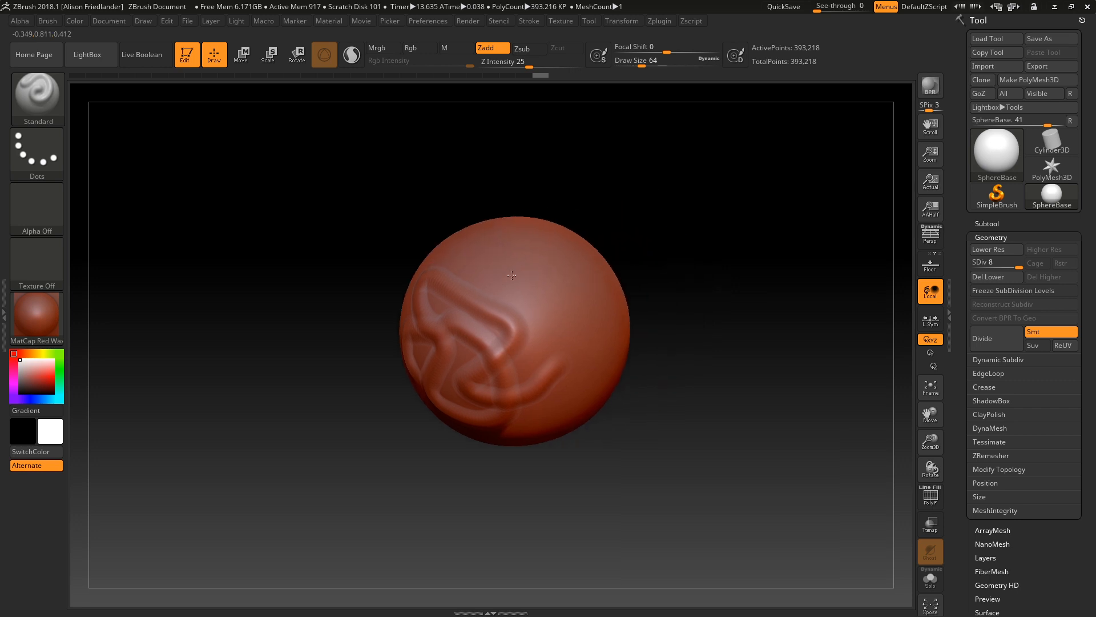
- Set the draw size to 262 and sculpt a broad bulge beside the winding strokes
{"action": "left_click_drag", "start_coordinate": [642, 61], "coordinate": [668, 61]}
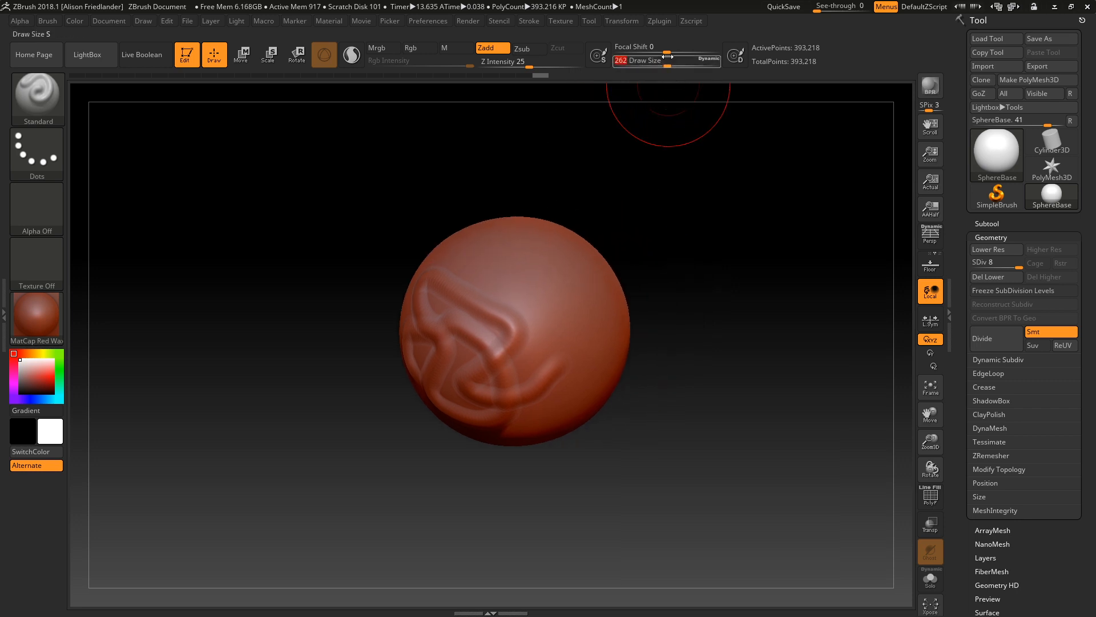
{"action": "mouse_move", "coordinate": [499, 328]}
{"action": "left_mouse_down"}
{"action": "mouse_move", "coordinate": [526, 269]}
{"action": "mouse_move", "coordinate": [517, 284]}
{"action": "left_mouse_up"}
{"action": "mouse_move", "coordinate": [516, 285]}
{"action": "right_mouse_down"}
{"action": "mouse_move", "coordinate": [604, 289]}
{"action": "mouse_move", "coordinate": [569, 295]}
{"action": "right_mouse_up"}
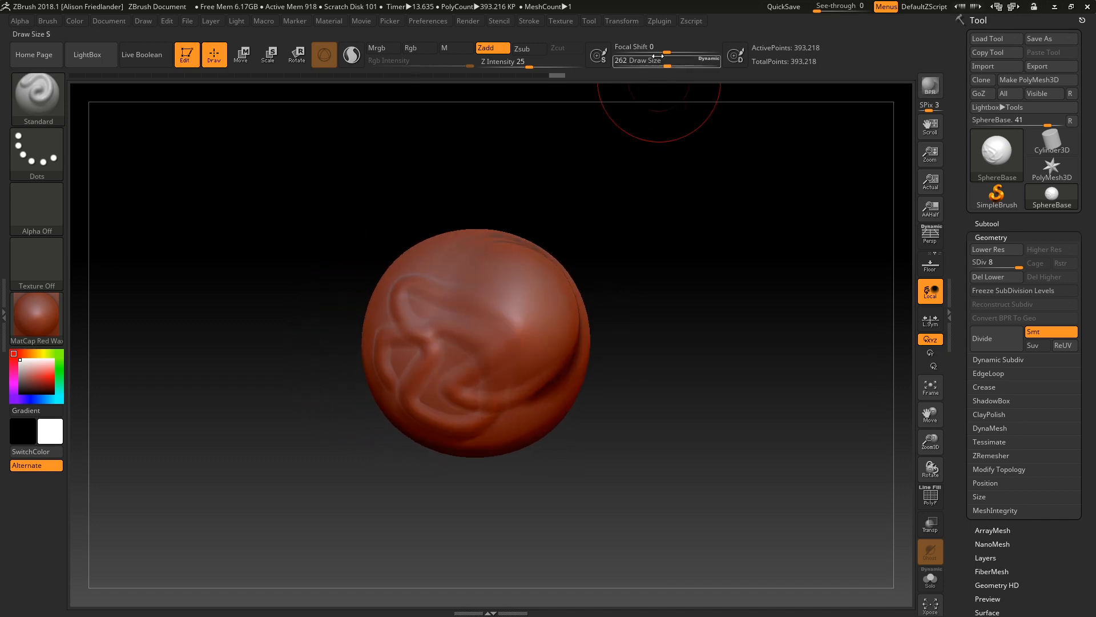
- Set the focal shift to -88 and draw size to 77, and sculpt three hard-edged round bumps on the sphere's side
{"action": "left_click_drag", "start_coordinate": [667, 51], "coordinate": [622, 50]}
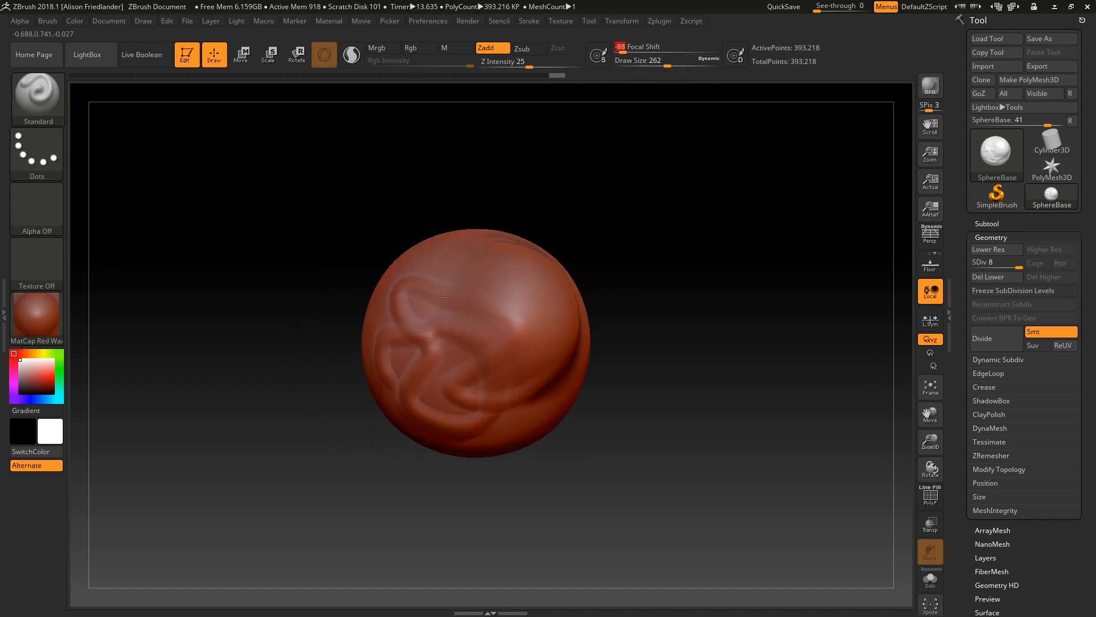
{"action": "right_click_drag", "start_coordinate": [240, 337], "coordinate": [336, 342]}
{"action": "right_click", "coordinate": [332, 360]}
{"action": "left_click_drag", "start_coordinate": [412, 281], "coordinate": [331, 287]}
{"action": "right_click_drag", "start_coordinate": [329, 280], "coordinate": [394, 289]}
{"action": "left_click_drag", "start_coordinate": [299, 328], "coordinate": [304, 334]}
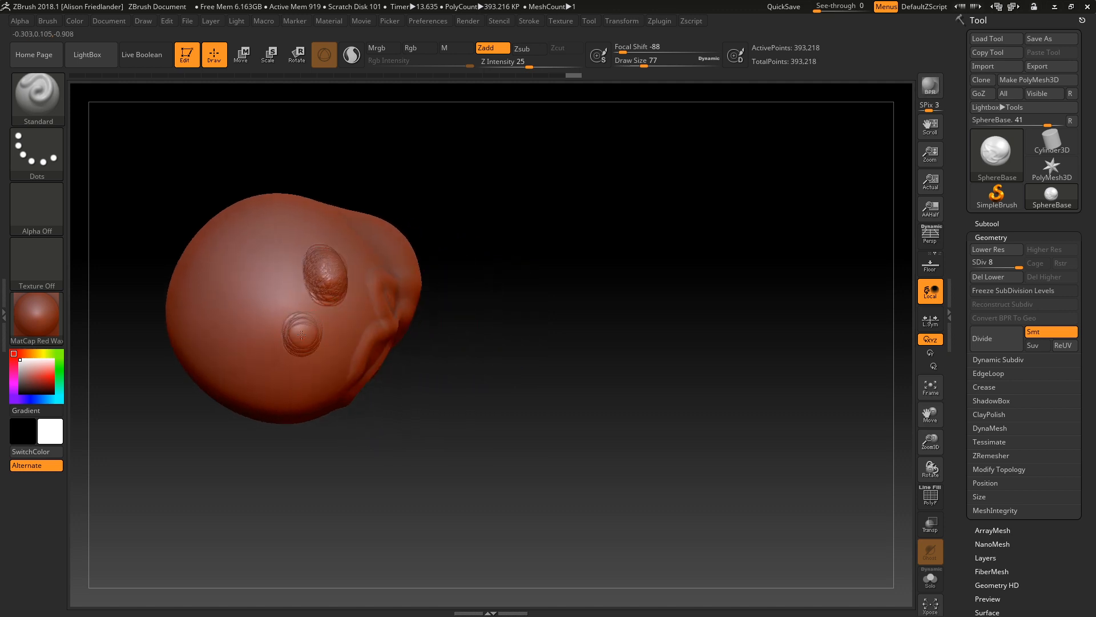
{"action": "left_click", "coordinate": [254, 281]}
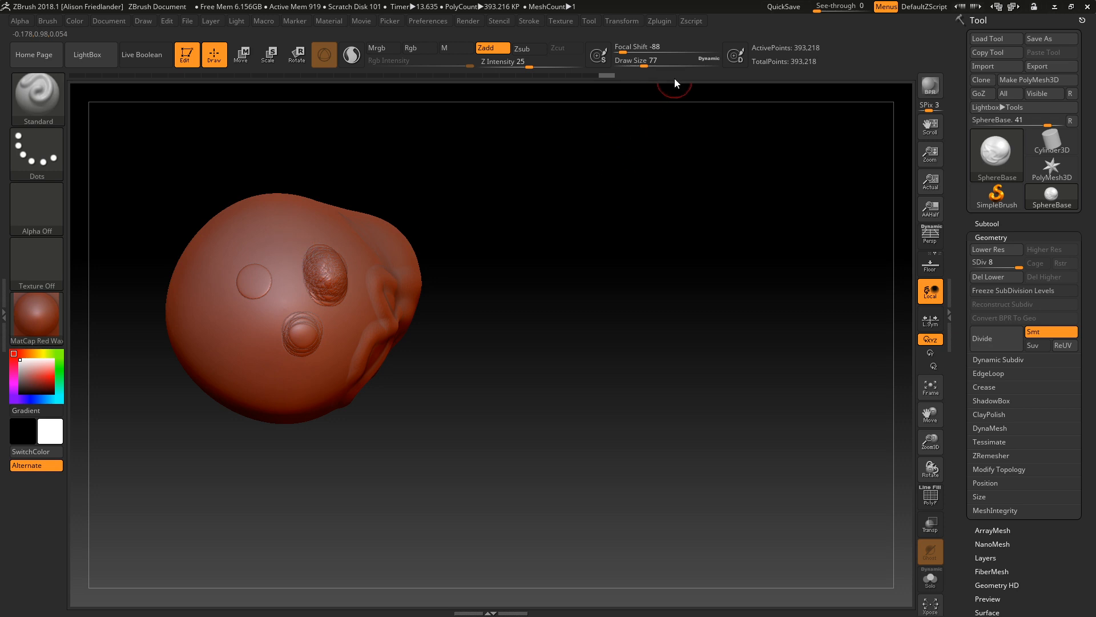
- Set the focal shift to 22 and Z Intensity to 100, and raise a pointed bump above the hard-edged ones
{"action": "left_click_drag", "start_coordinate": [625, 51], "coordinate": [679, 52]}
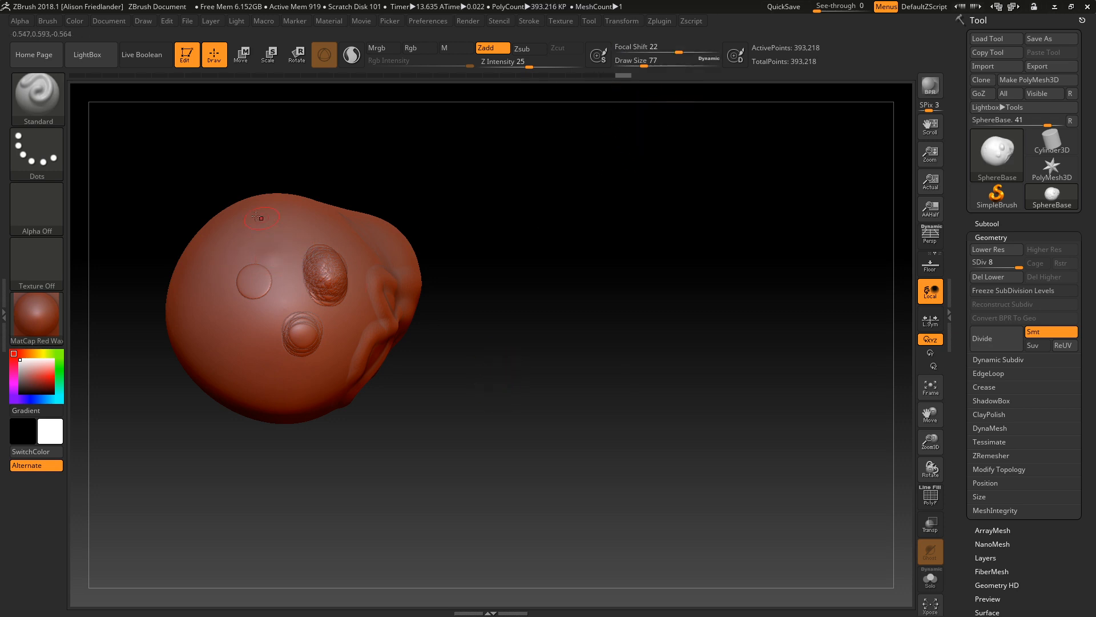
{"action": "mouse_move", "coordinate": [497, 385]}
{"action": "right_mouse_down", "text": "ctrl"}
{"action": "mouse_move", "coordinate": [390, 260]}
{"action": "mouse_move", "coordinate": [553, 205]}
{"action": "right_mouse_up", "text": "ctrl"}
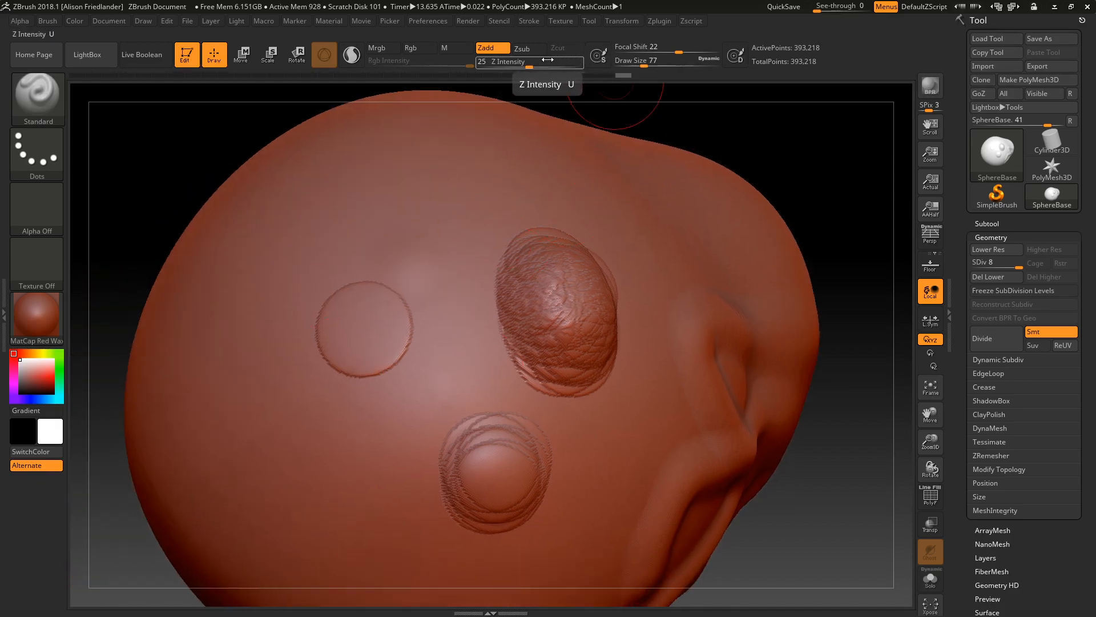
{"action": "left_click_drag", "start_coordinate": [531, 67], "coordinate": [582, 67]}
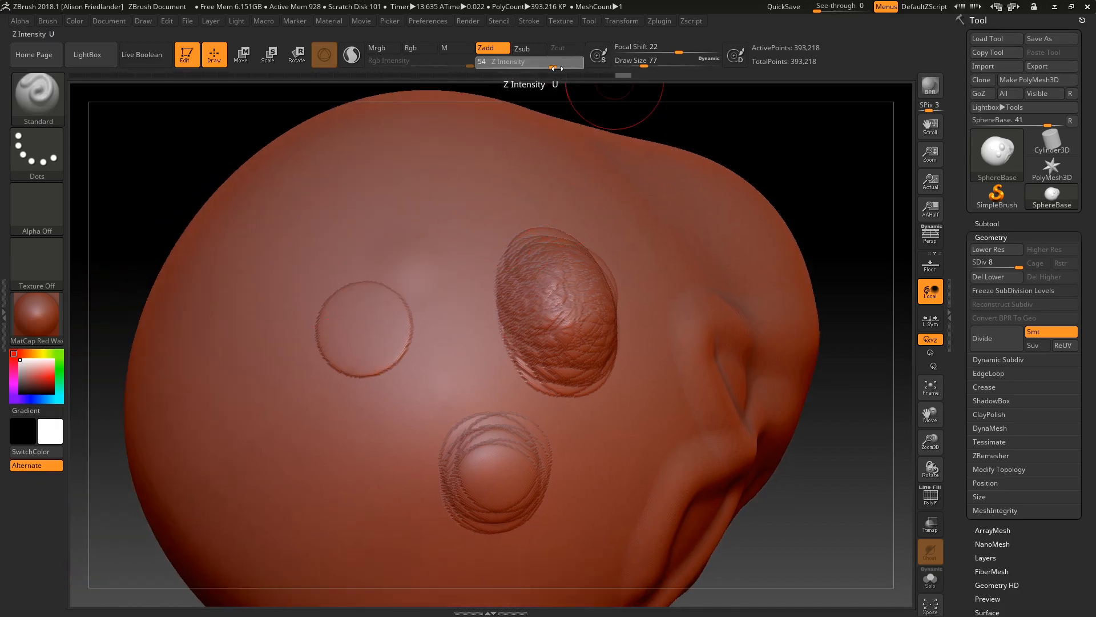
{"action": "left_click", "coordinate": [479, 199]}
{"action": "mouse_move", "coordinate": [478, 197]}
{"action": "right_mouse_down"}
{"action": "mouse_move", "coordinate": [457, 165]}
{"action": "mouse_move", "coordinate": [463, 152]}
{"action": "mouse_move", "coordinate": [525, 193]}
{"action": "right_mouse_up"}
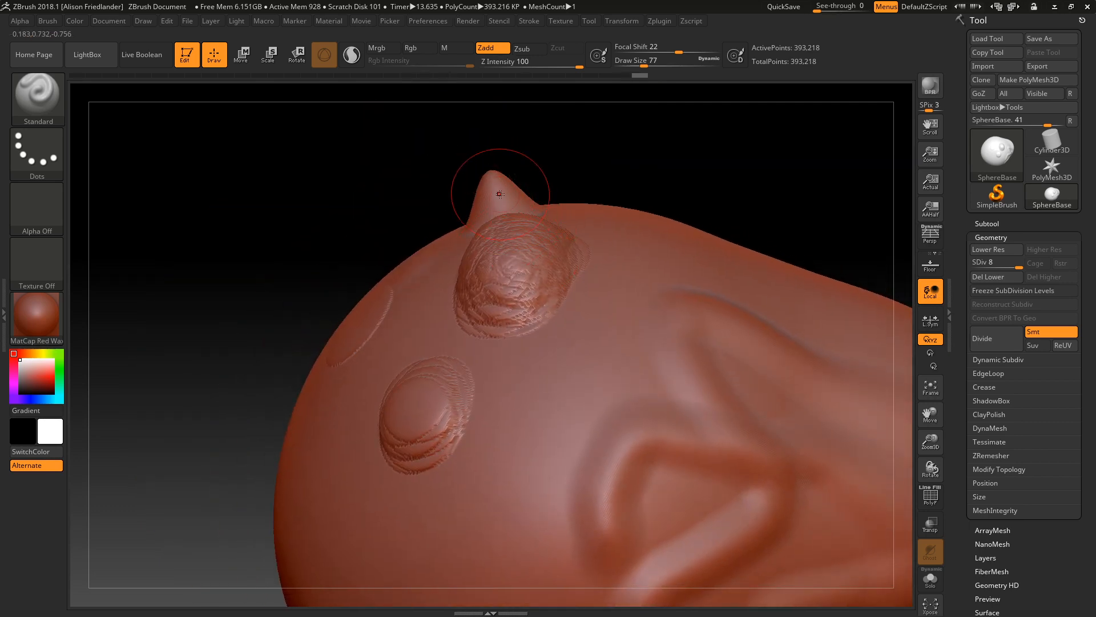
{"action": "right_click_drag", "start_coordinate": [477, 172], "coordinate": [505, 235]}
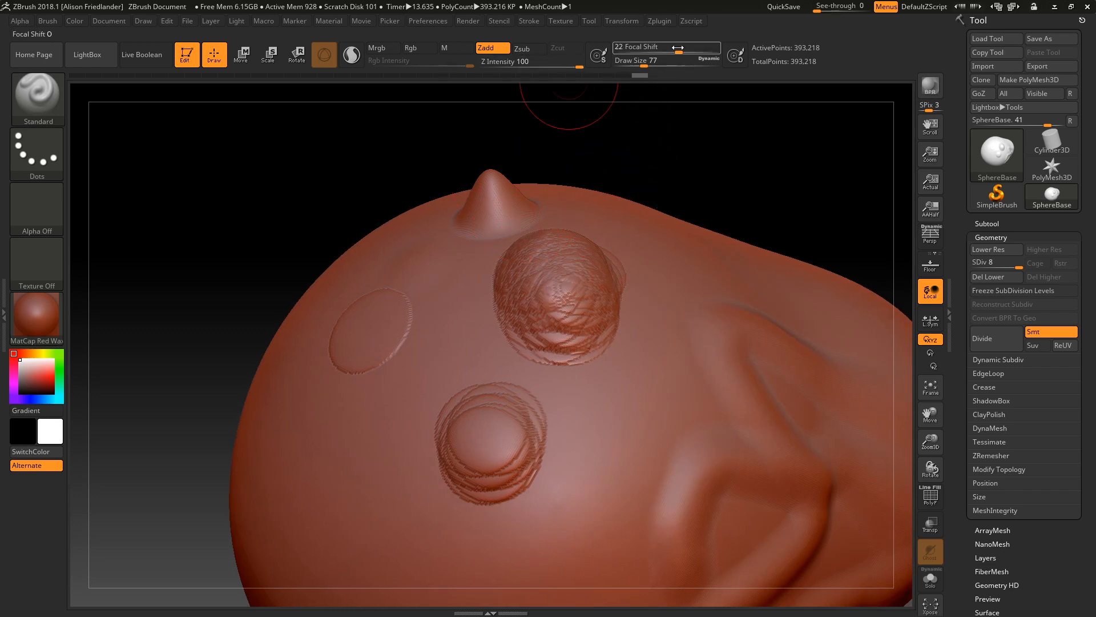
- Bring up the quick-access brush settings over the model several times and dismiss them
{"action": "key", "text": "space"}
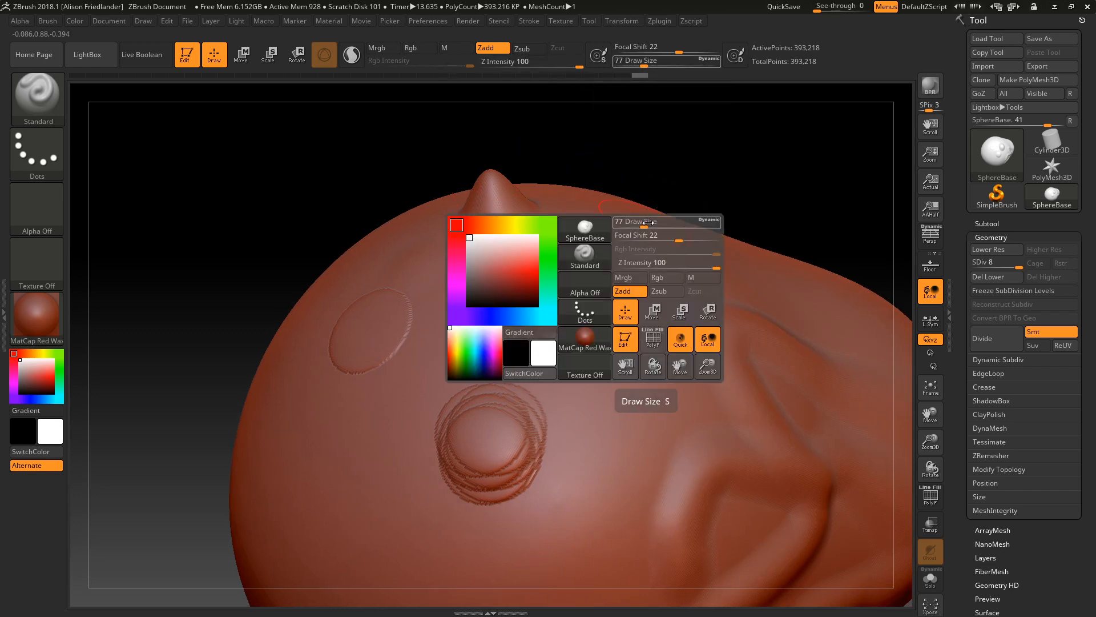
{"action": "left_click_drag", "start_coordinate": [485, 320], "coordinate": [494, 315]}
{"action": "key", "text": "space"}
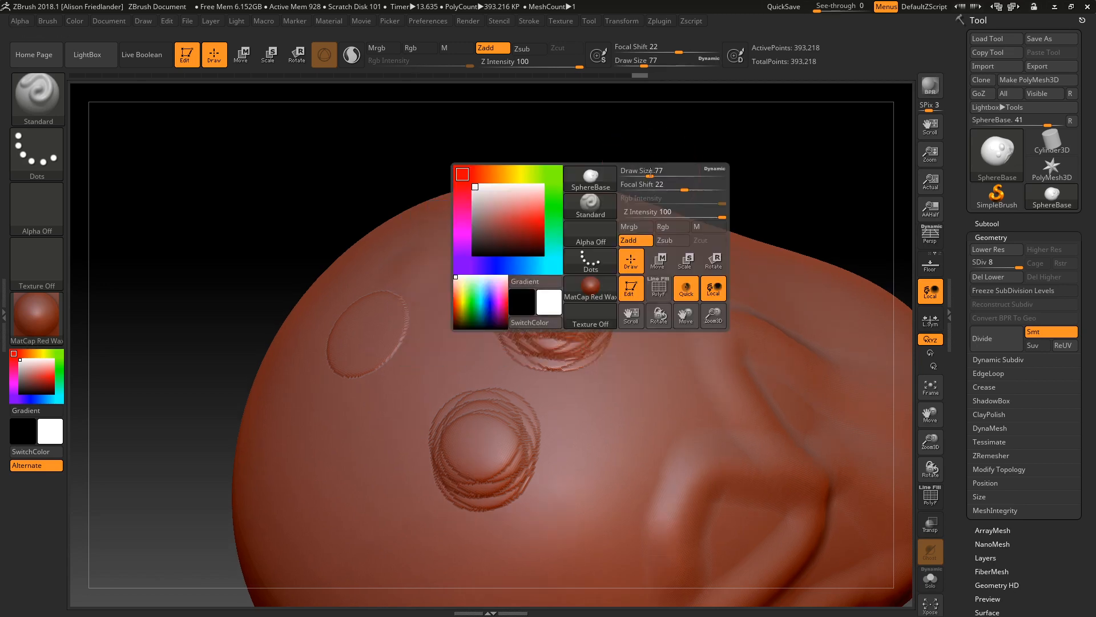
{"action": "key", "text": "space"}
{"action": "key", "text": "space"}
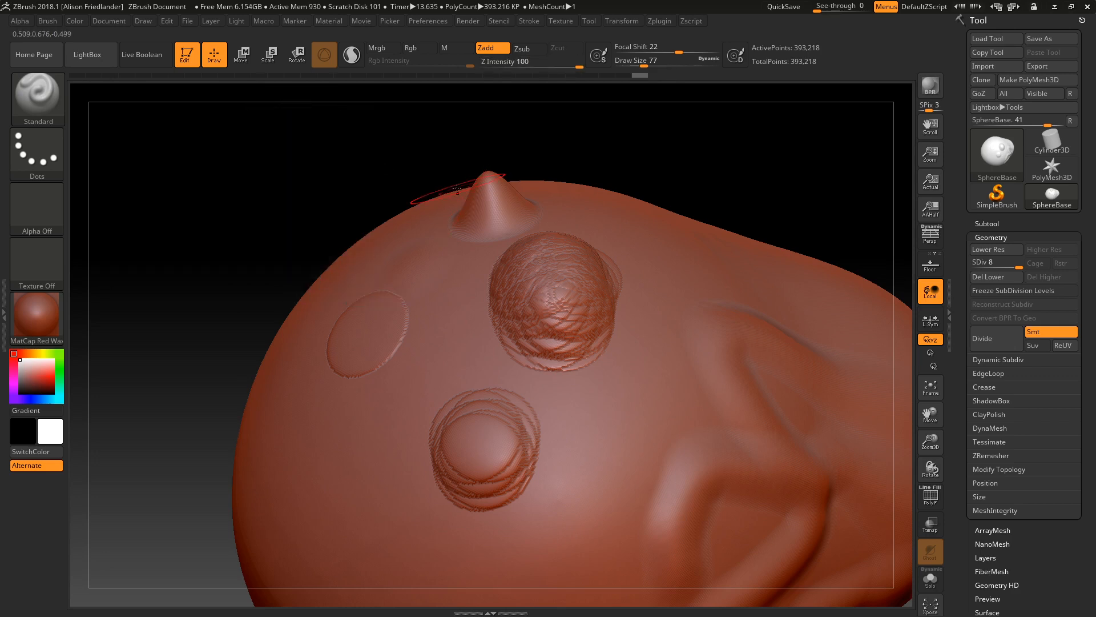
{"action": "key", "text": "space"}
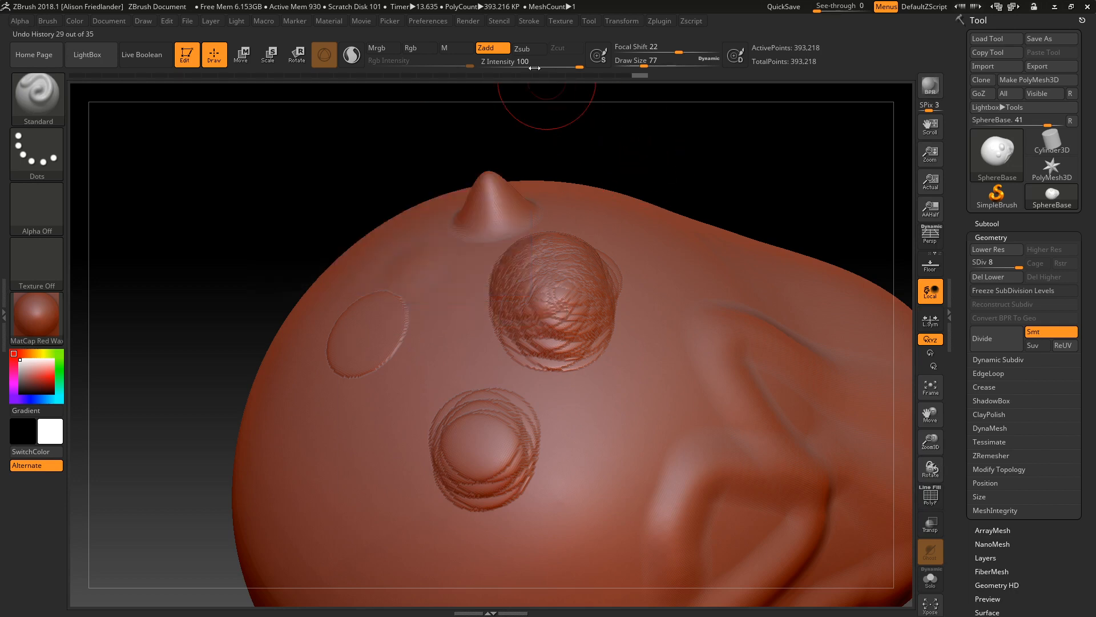
- Switch the brush to Zsub, carve a round dent next to the pointed bump and view it from several angles
{"action": "left_click", "coordinate": [531, 50]}
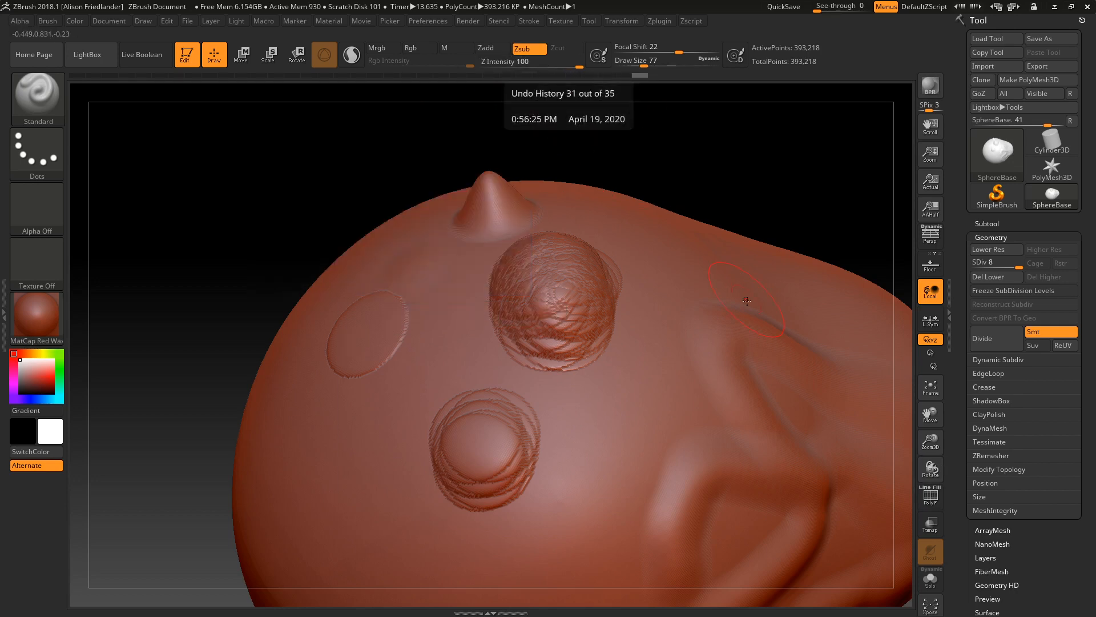
{"action": "left_click_drag", "start_coordinate": [574, 108], "coordinate": [574, 202]}
{"action": "left_click", "coordinate": [573, 202]}
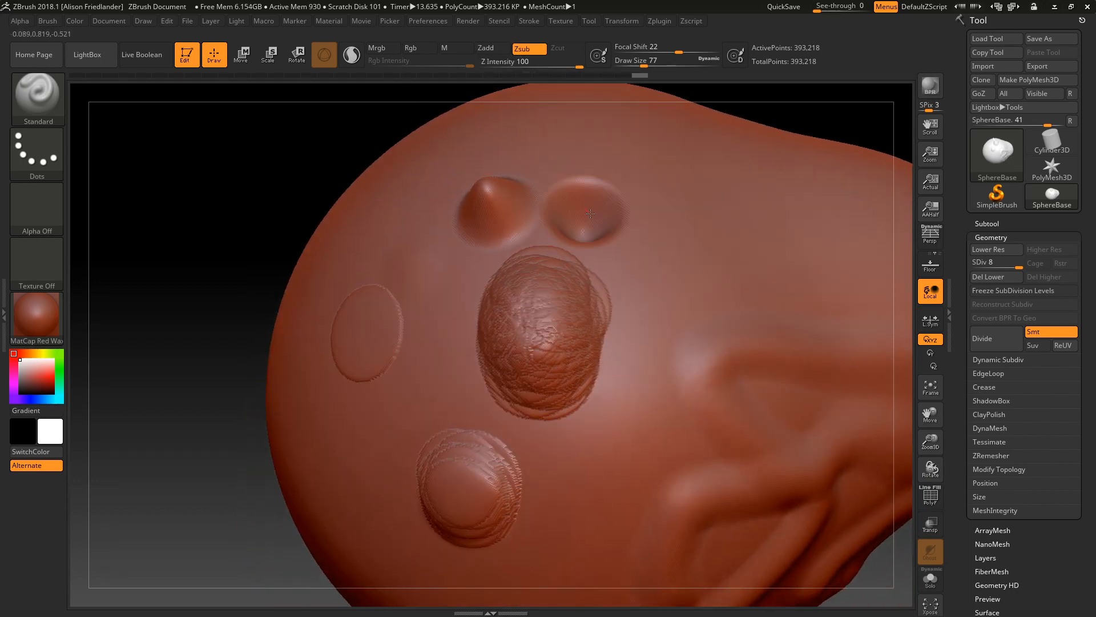
{"action": "right_click_drag", "start_coordinate": [734, 289], "coordinate": [567, 223]}
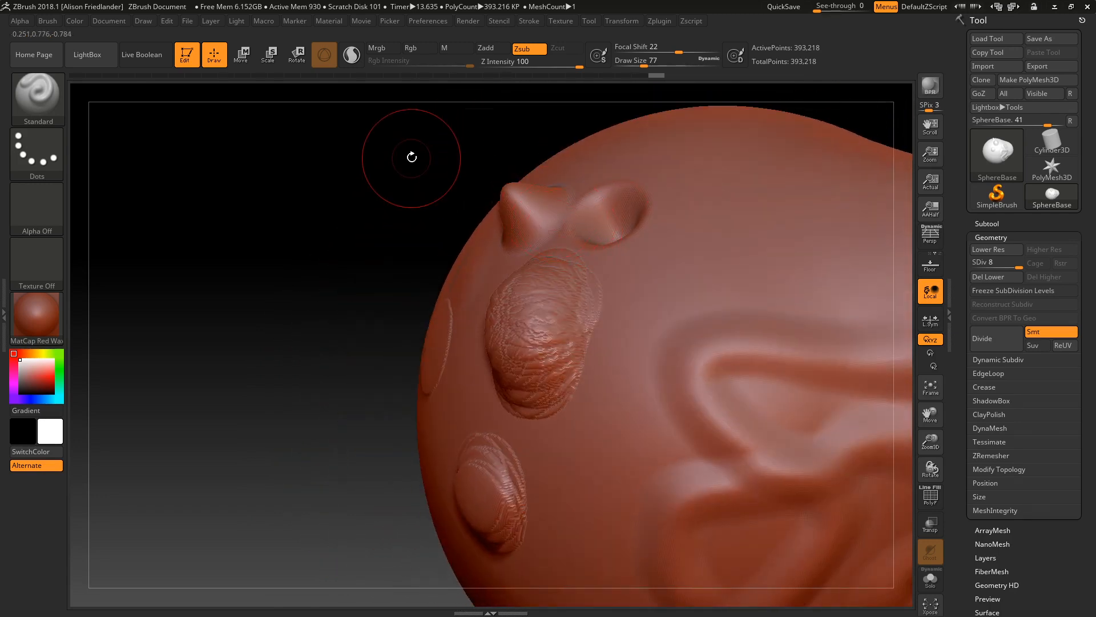
{"action": "left_click_drag", "start_coordinate": [411, 162], "coordinate": [590, 199]}
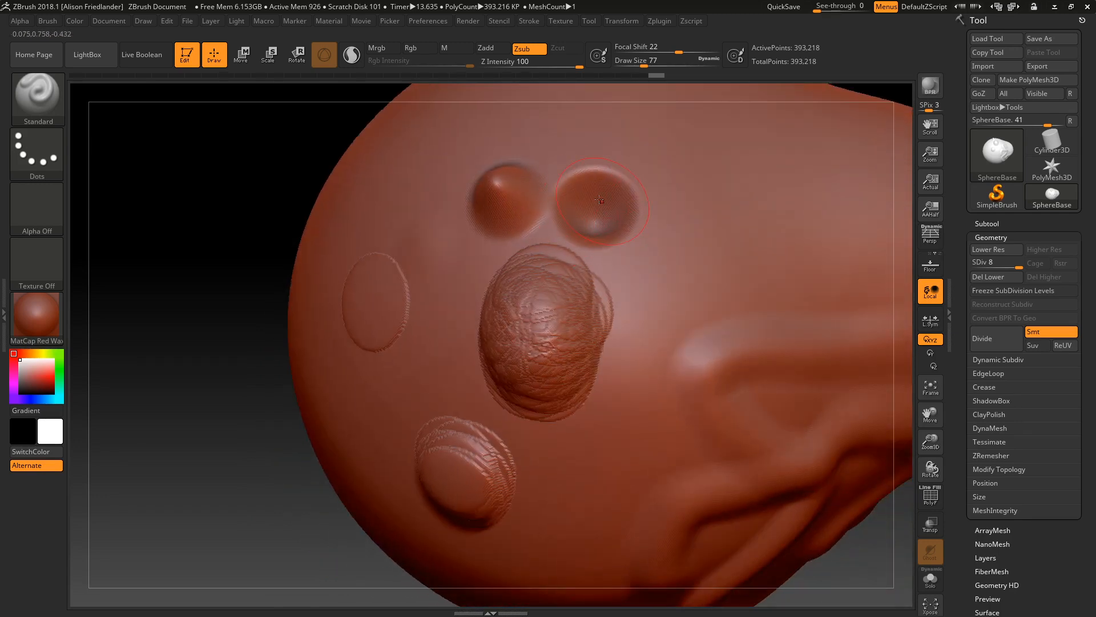
- Carve a long curving groove beside the dent and the rough bump, and switch the brush back to Zadd
{"action": "mouse_move", "coordinate": [685, 182]}
{"action": "left_mouse_down"}
{"action": "mouse_move", "coordinate": [691, 228]}
{"action": "mouse_move", "coordinate": [657, 309]}
{"action": "mouse_move", "coordinate": [657, 423]}
{"action": "left_mouse_up"}
{"action": "right_click_drag", "start_coordinate": [656, 422], "coordinate": [526, 82]}
{"action": "left_click", "coordinate": [499, 48]}
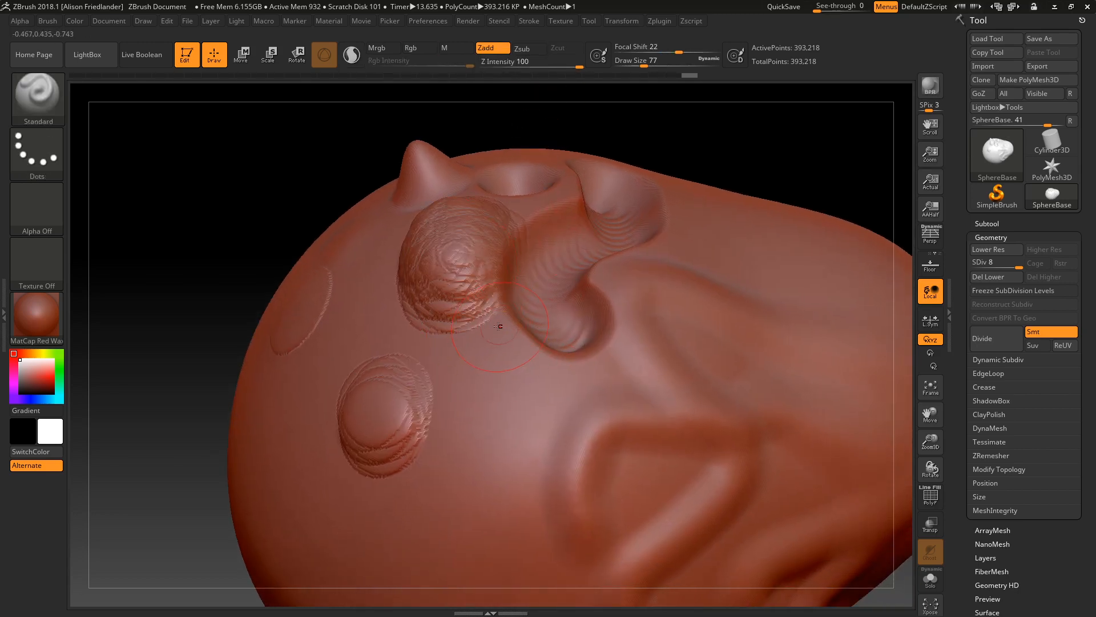
- Smooth the rough surfaces of the bumps, the flat circle's edge and the curving groove
{"action": "right_click_drag", "start_coordinate": [469, 262], "coordinate": [495, 261]}
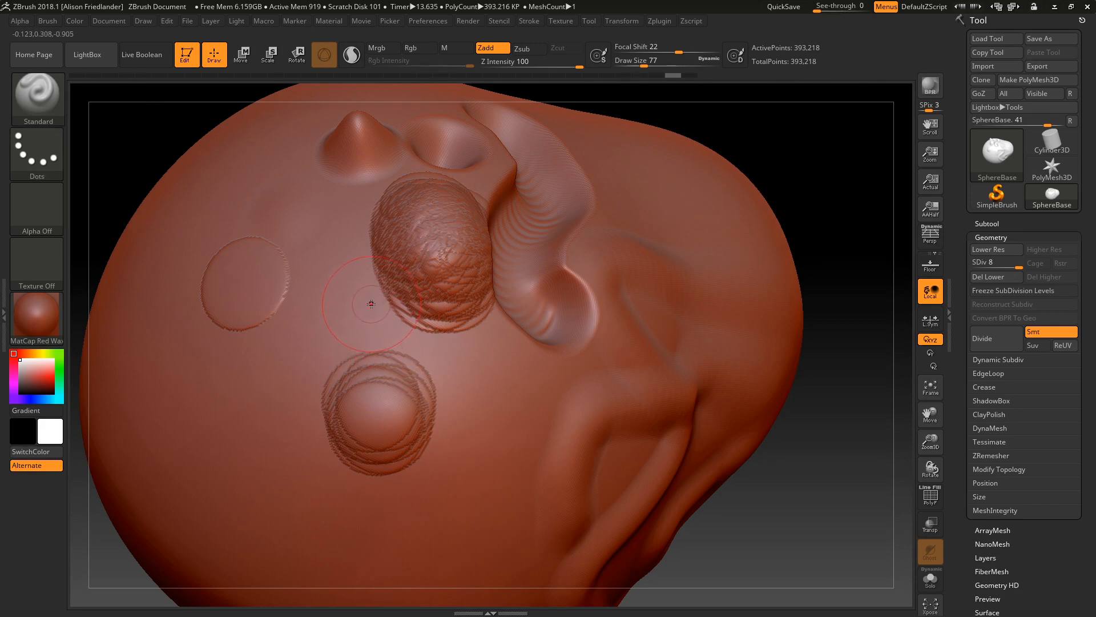
{"action": "mouse_move", "coordinate": [394, 308]}
{"action": "left_mouse_down", "text": "shift"}
{"action": "mouse_move", "coordinate": [445, 326]}
{"action": "mouse_move", "coordinate": [423, 303]}
{"action": "mouse_move", "coordinate": [444, 286]}
{"action": "left_mouse_up", "text": "shift"}
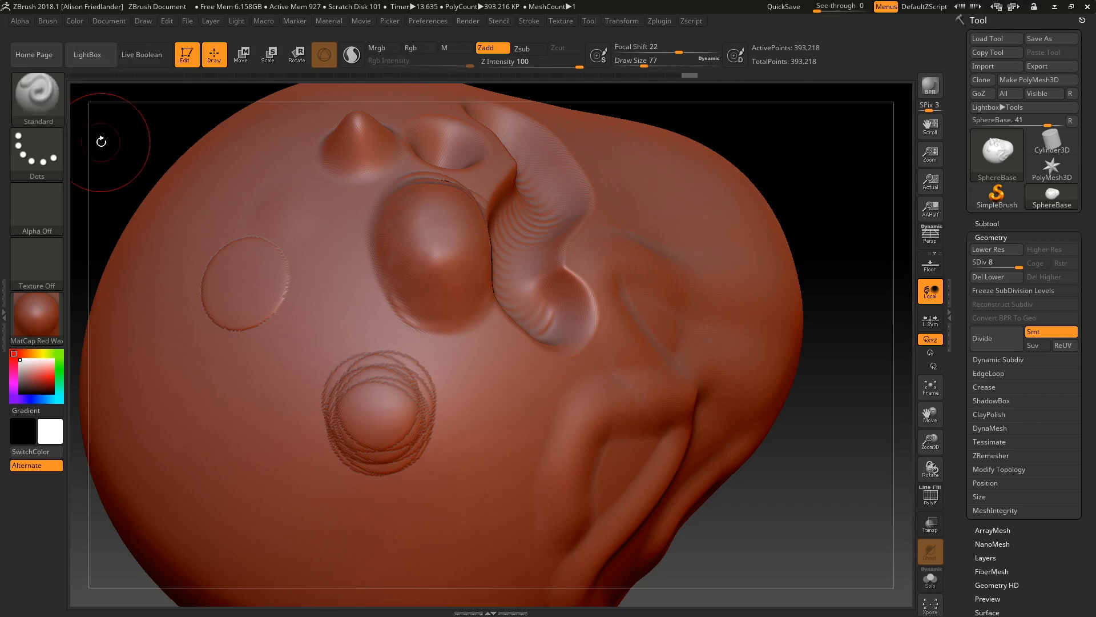
{"action": "key", "text": "shift"}
{"action": "left_click_drag", "start_coordinate": [426, 386], "coordinate": [403, 427], "text": "shift"}
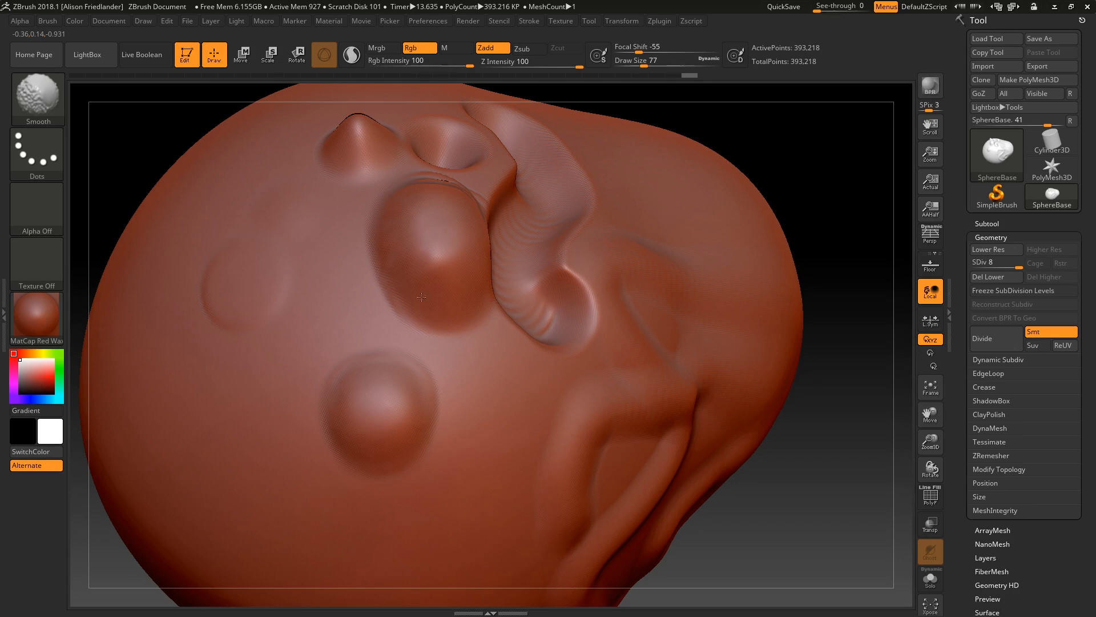
{"action": "right_click_drag", "start_coordinate": [533, 239], "coordinate": [599, 288]}
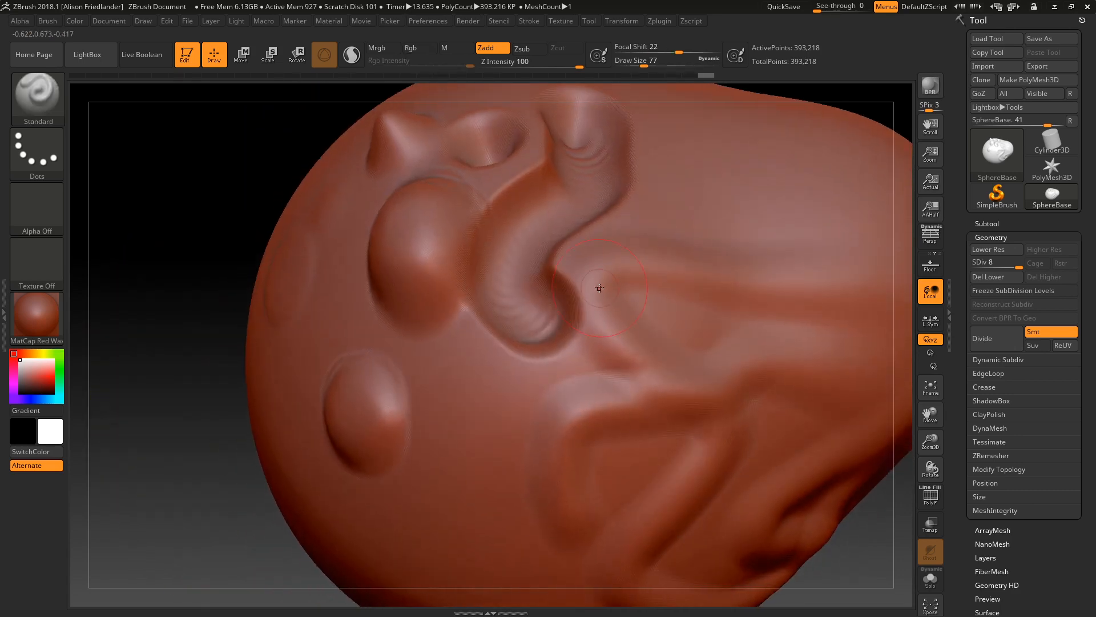
- Set the model to subdivision level 3 and smooth the uneven facets around the groove and the large bulge
{"action": "mouse_move", "coordinate": [689, 272]}
{"action": "right_mouse_down", "text": "ctrl"}
{"action": "mouse_move", "coordinate": [679, 251]}
{"action": "mouse_move", "coordinate": [692, 269]}
{"action": "right_mouse_up", "text": "ctrl"}
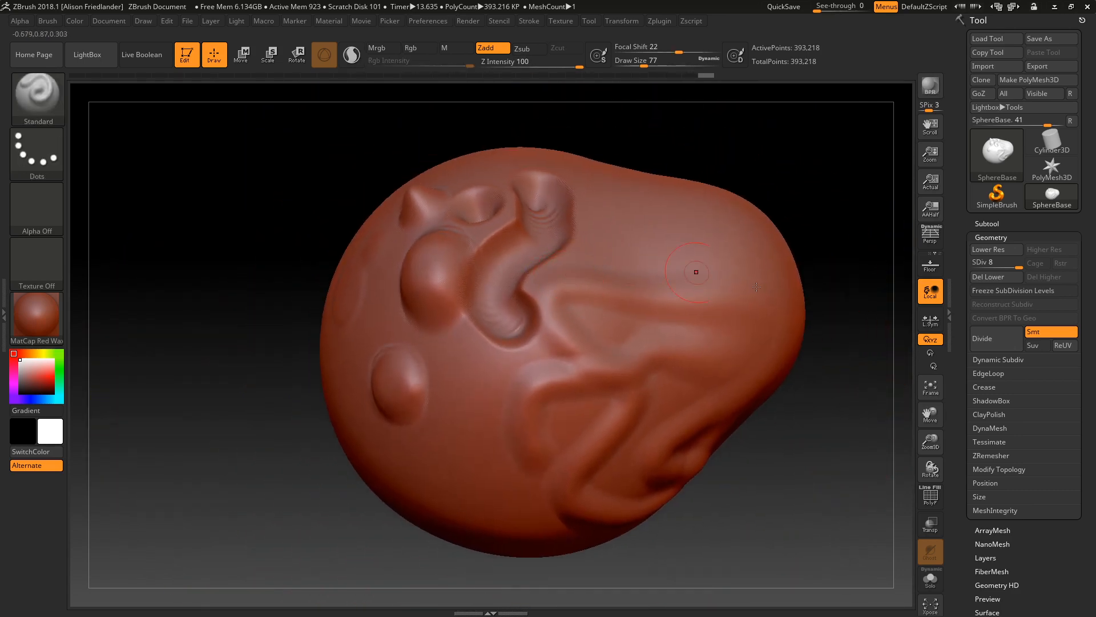
{"action": "left_click_drag", "start_coordinate": [1017, 264], "coordinate": [1002, 265]}
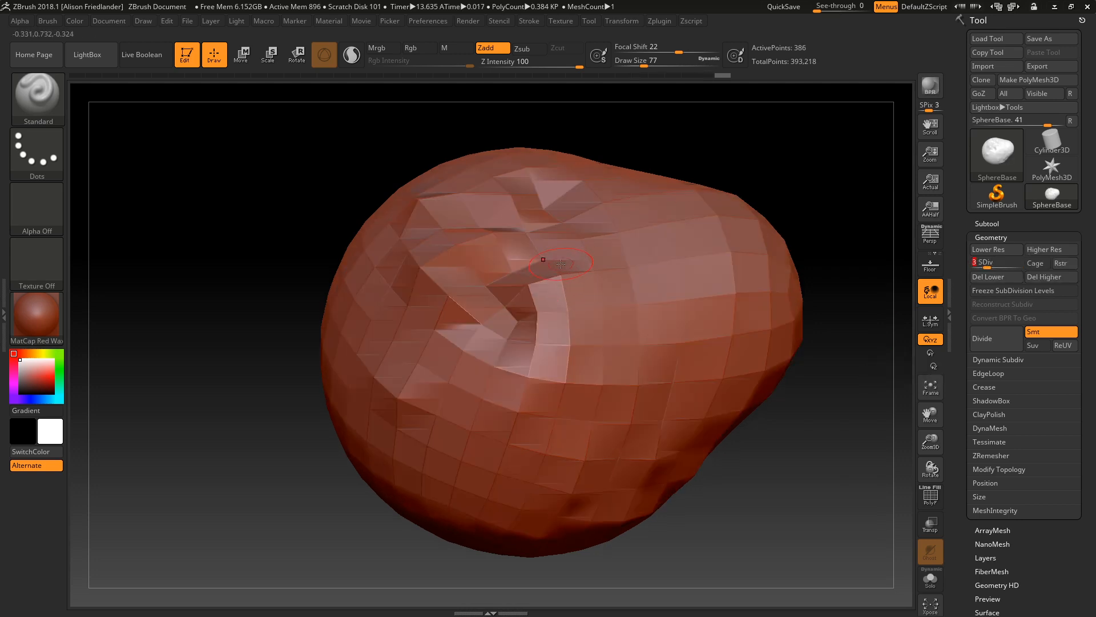
{"action": "right_click_drag", "start_coordinate": [545, 268], "coordinate": [534, 300]}
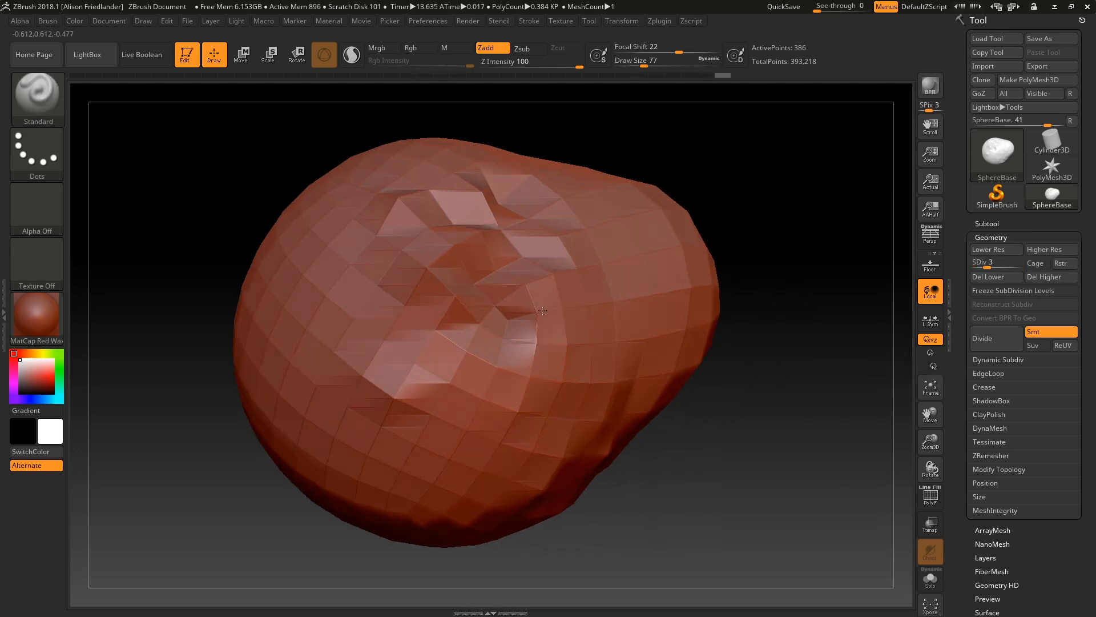
{"action": "key", "text": "shift"}
{"action": "mouse_move", "coordinate": [532, 303]}
{"action": "left_mouse_down", "text": "shift"}
{"action": "mouse_move", "coordinate": [405, 262]}
{"action": "mouse_move", "coordinate": [394, 388]}
{"action": "mouse_move", "coordinate": [420, 223]}
{"action": "mouse_move", "coordinate": [653, 178]}
{"action": "mouse_move", "coordinate": [697, 268]}
{"action": "mouse_move", "coordinate": [650, 327]}
{"action": "mouse_move", "coordinate": [693, 343]}
{"action": "mouse_move", "coordinate": [680, 251]}
{"action": "mouse_move", "coordinate": [640, 200]}
{"action": "mouse_move", "coordinate": [650, 276]}
{"action": "mouse_move", "coordinate": [694, 286]}
{"action": "mouse_move", "coordinate": [514, 246]}
{"action": "mouse_move", "coordinate": [434, 320]}
{"action": "mouse_move", "coordinate": [543, 308]}
{"action": "mouse_move", "coordinate": [594, 274]}
{"action": "left_mouse_up", "text": "shift"}
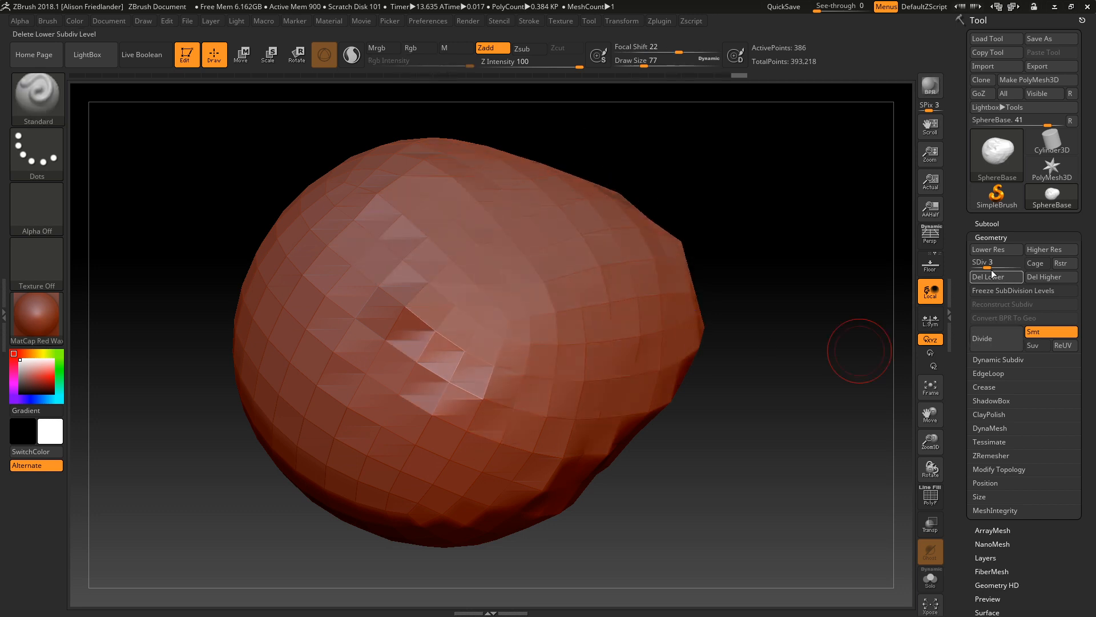
- Return the model to subdivision level 8 and smooth the remaining ripples along the curving groove
{"action": "left_click", "coordinate": [1022, 262]}
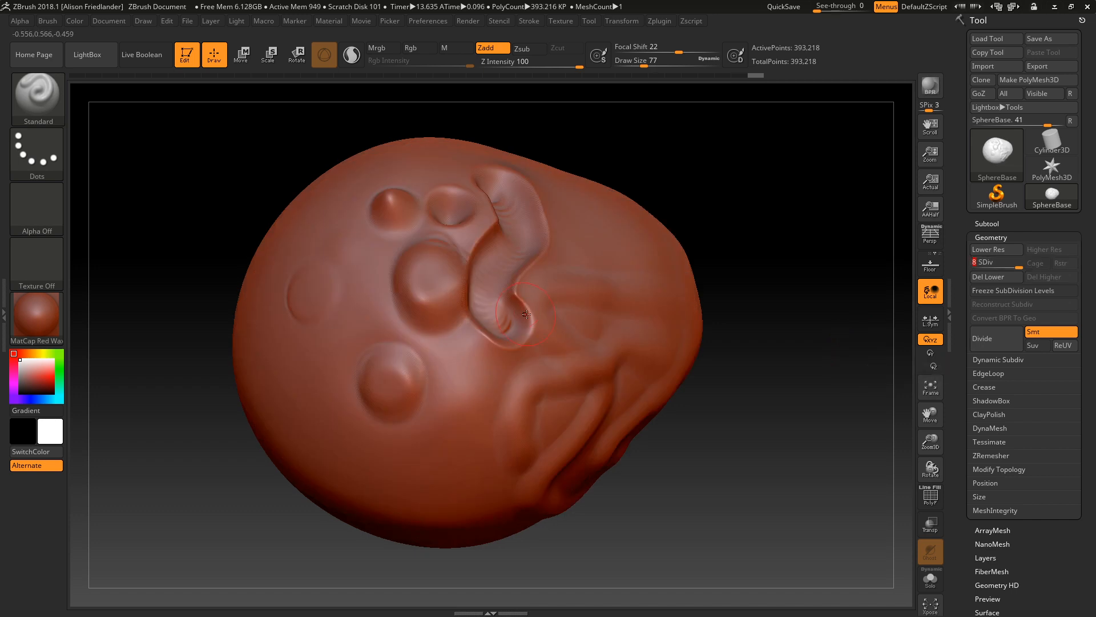
{"action": "mouse_move", "coordinate": [517, 281]}
{"action": "left_mouse_down"}
{"action": "mouse_move", "coordinate": [527, 233]}
{"action": "mouse_move", "coordinate": [473, 311]}
{"action": "left_mouse_up"}
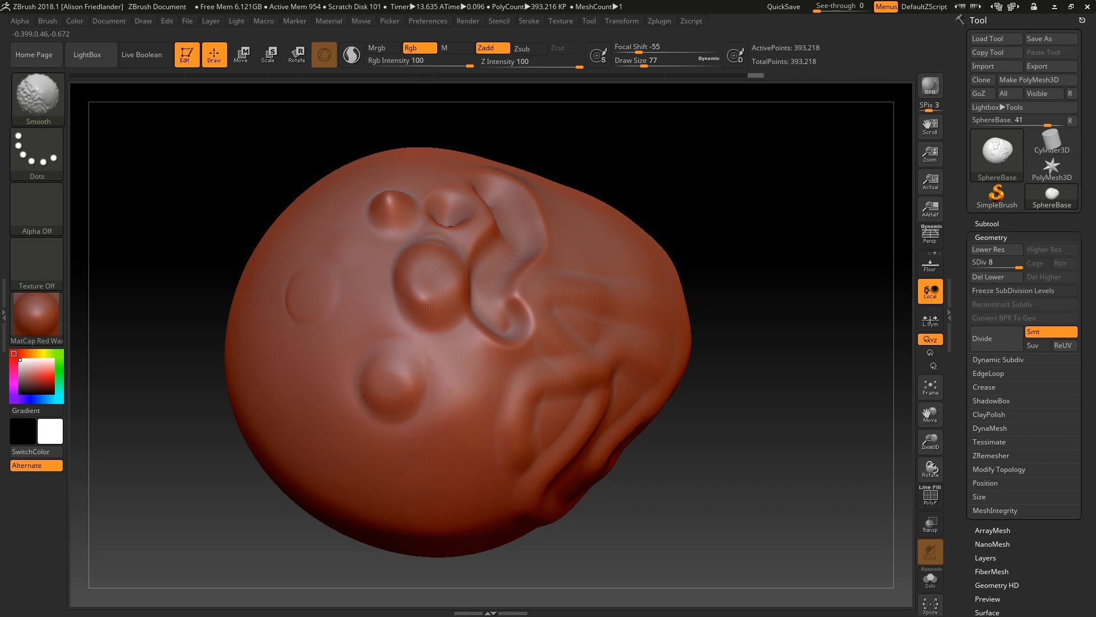
- Smooth at subdivision level 8, switch to level 5, and smooth the area around the curving groove and dent
{"action": "key", "text": "shift"}
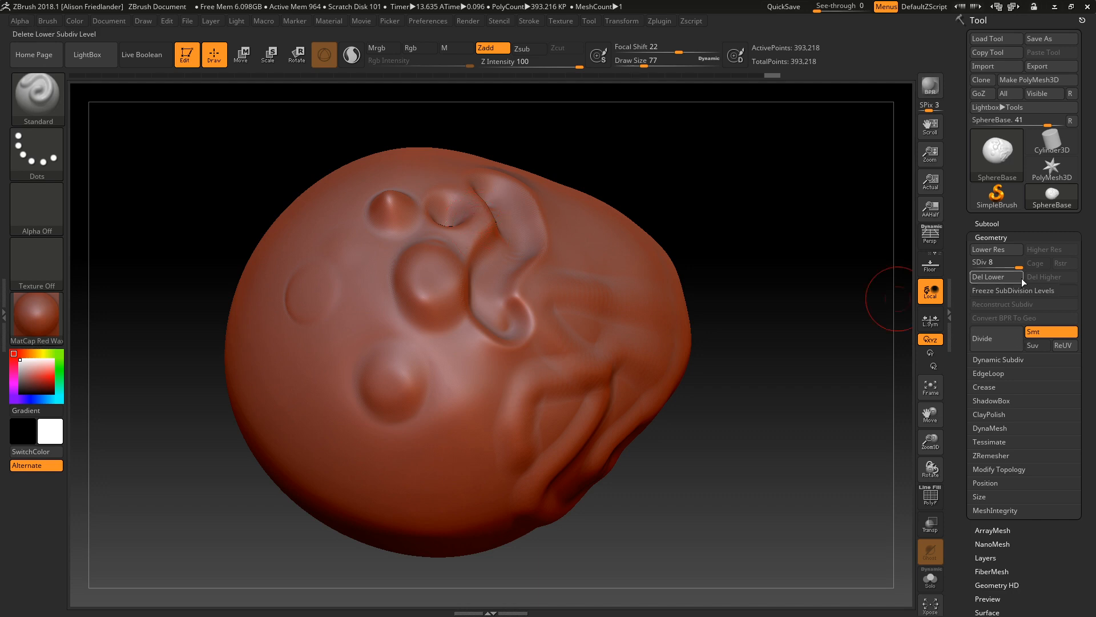
{"action": "left_click_drag", "start_coordinate": [1007, 265], "coordinate": [999, 264]}
{"action": "key", "text": "shift"}
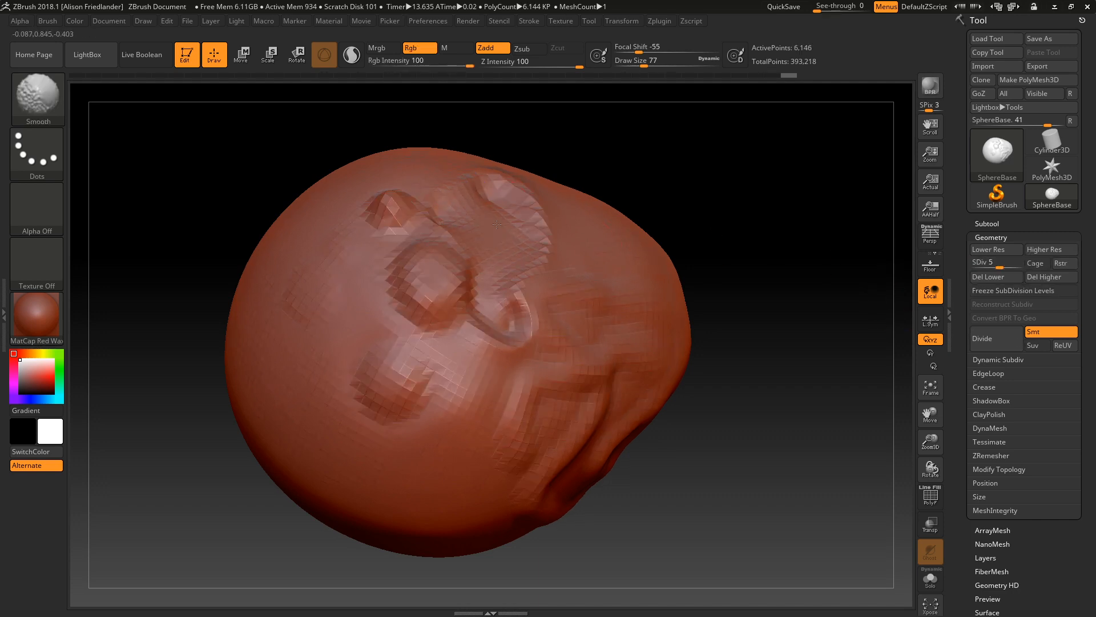
- Raise the subdivision level to 7 and finally 8, smoothing the curving groove at each level
{"action": "left_click_drag", "start_coordinate": [999, 264], "coordinate": [1012, 265]}
{"action": "key", "text": "shift"}
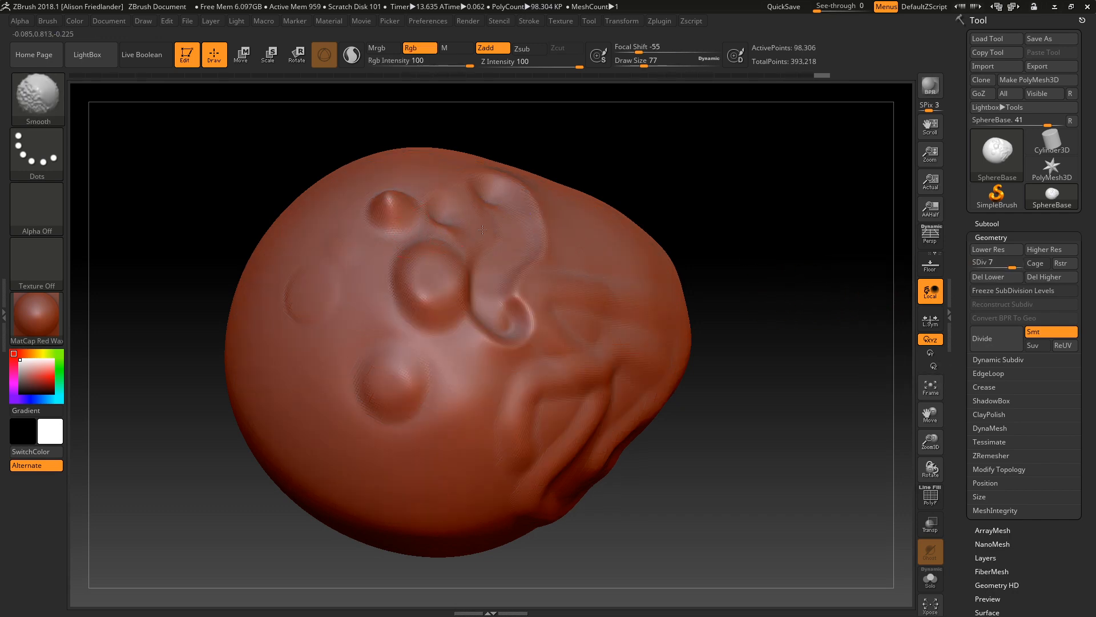
{"action": "left_click_drag", "start_coordinate": [1033, 262], "coordinate": [1034, 263]}
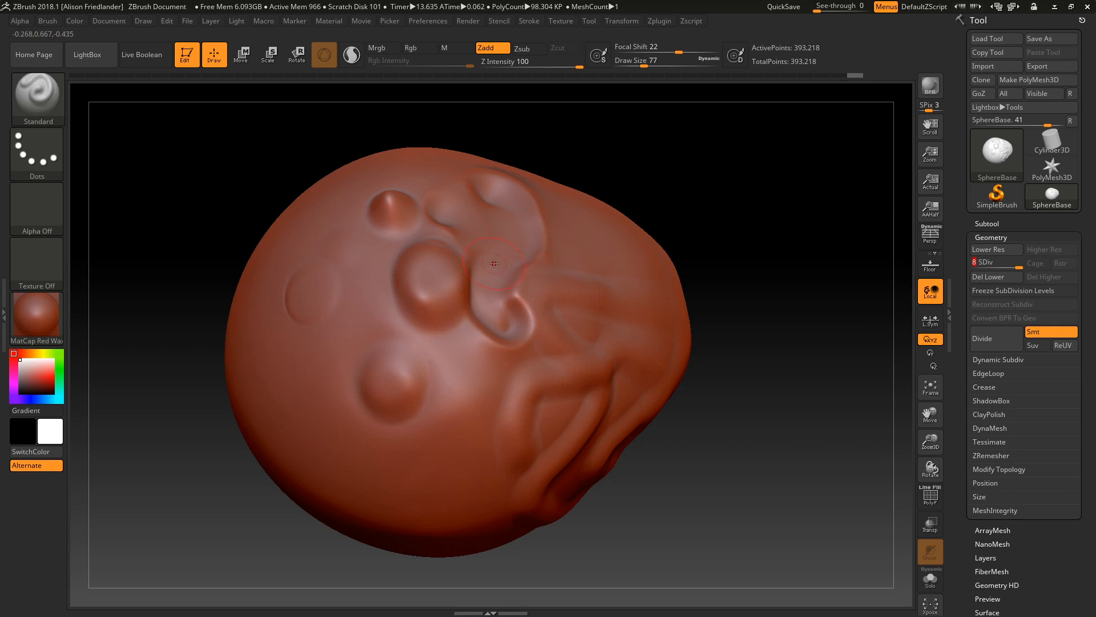
{"action": "key", "text": "shift"}
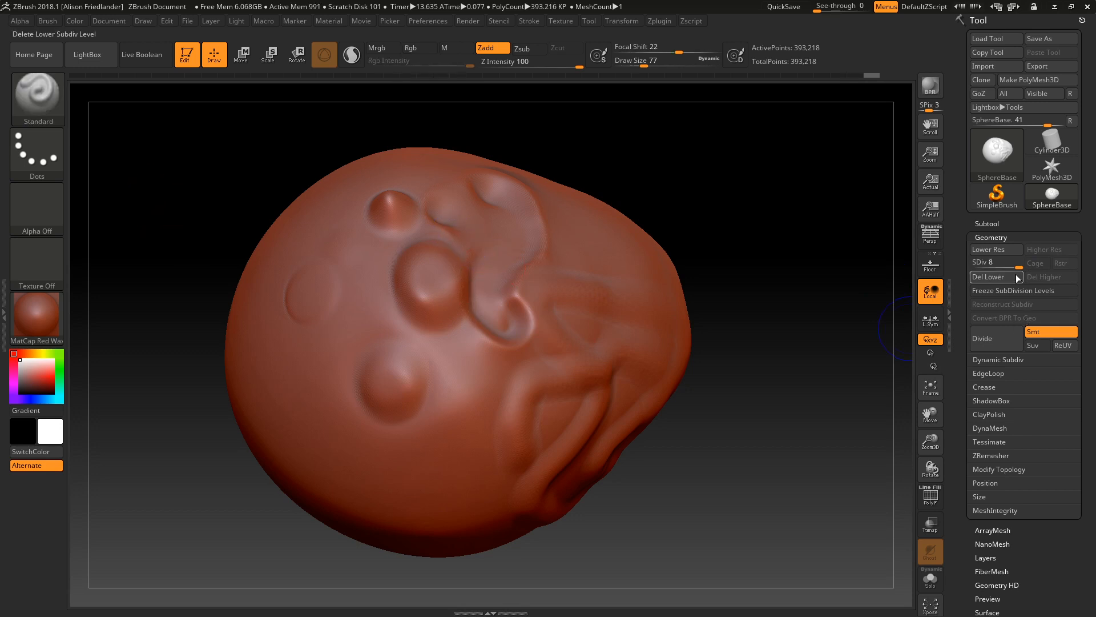
- Set the model to subdivision level 4, enlarge the draw size to 228 and smooth the faceted grooves and bumps
{"action": "mouse_move", "coordinate": [1016, 266]}
{"action": "left_mouse_down"}
{"action": "mouse_move", "coordinate": [977, 266]}
{"action": "mouse_move", "coordinate": [994, 266]}
{"action": "left_mouse_up"}
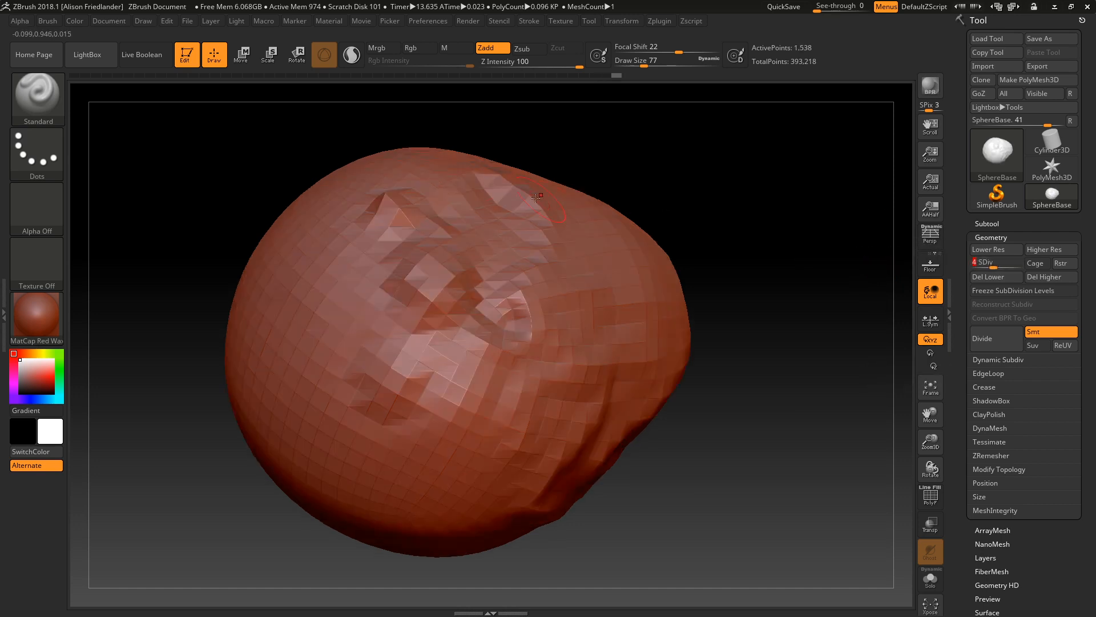
{"action": "mouse_move", "coordinate": [474, 277]}
{"action": "left_mouse_down", "text": "shift"}
{"action": "mouse_move", "coordinate": [434, 285]}
{"action": "mouse_move", "coordinate": [523, 307]}
{"action": "mouse_move", "coordinate": [540, 269]}
{"action": "mouse_move", "coordinate": [597, 255]}
{"action": "left_mouse_up", "text": "shift"}
{"action": "key", "text": "space"}
{"action": "right_click_drag", "start_coordinate": [635, 258], "coordinate": [654, 303], "text": "ctrl"}
{"action": "mouse_move", "coordinate": [645, 289]}
{"action": "left_mouse_down", "text": "shift"}
{"action": "mouse_move", "coordinate": [632, 302]}
{"action": "mouse_move", "coordinate": [599, 262]}
{"action": "mouse_move", "coordinate": [601, 337]}
{"action": "mouse_move", "coordinate": [586, 307]}
{"action": "mouse_move", "coordinate": [626, 274]}
{"action": "mouse_move", "coordinate": [596, 365]}
{"action": "mouse_move", "coordinate": [619, 286]}
{"action": "left_mouse_up", "text": "shift"}
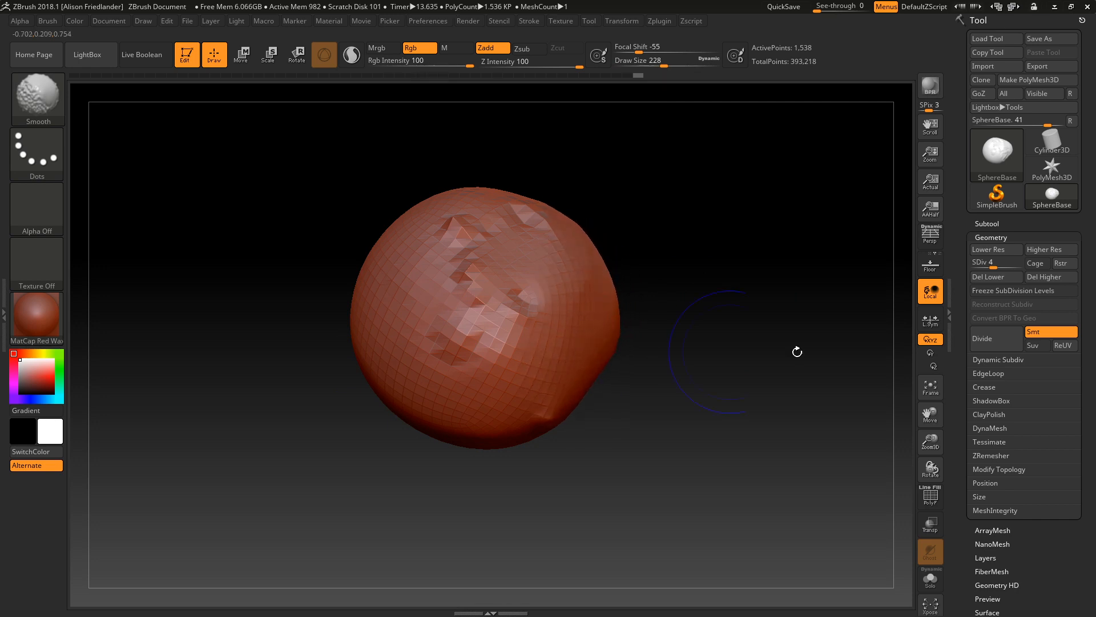
- Raise the subdivision level to 5 and on to 6, and smooth away the curving groove and the large central bulge
{"action": "left_click", "coordinate": [1003, 264]}
{"action": "left_click_drag", "start_coordinate": [761, 247], "coordinate": [889, 288]}
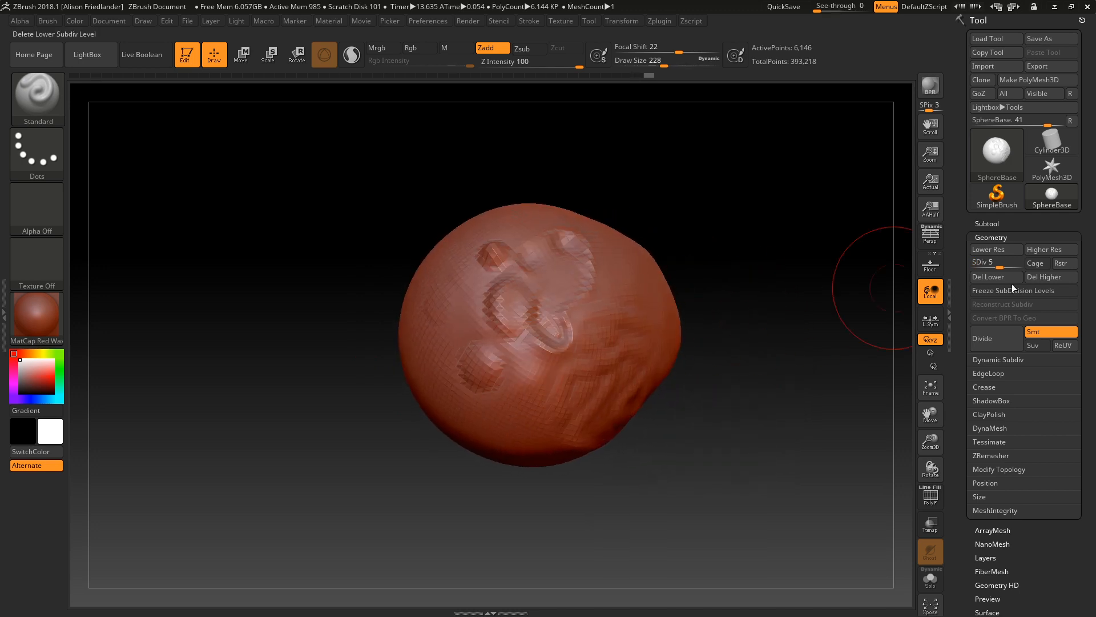
{"action": "left_click", "coordinate": [1004, 267]}
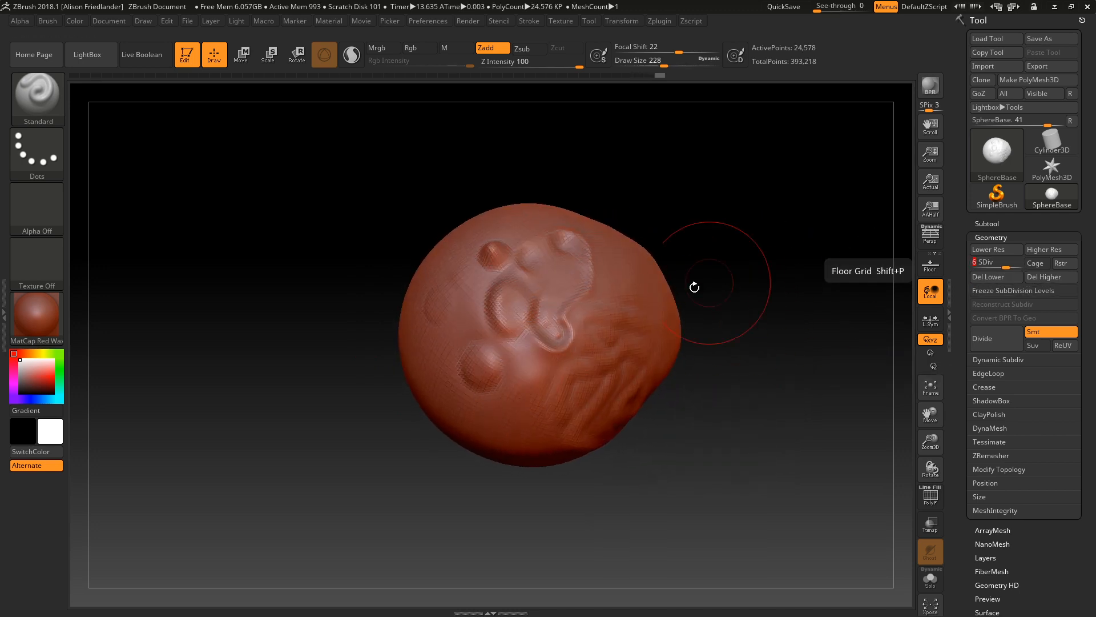
{"action": "left_click_drag", "start_coordinate": [563, 329], "coordinate": [530, 261], "text": "shift"}
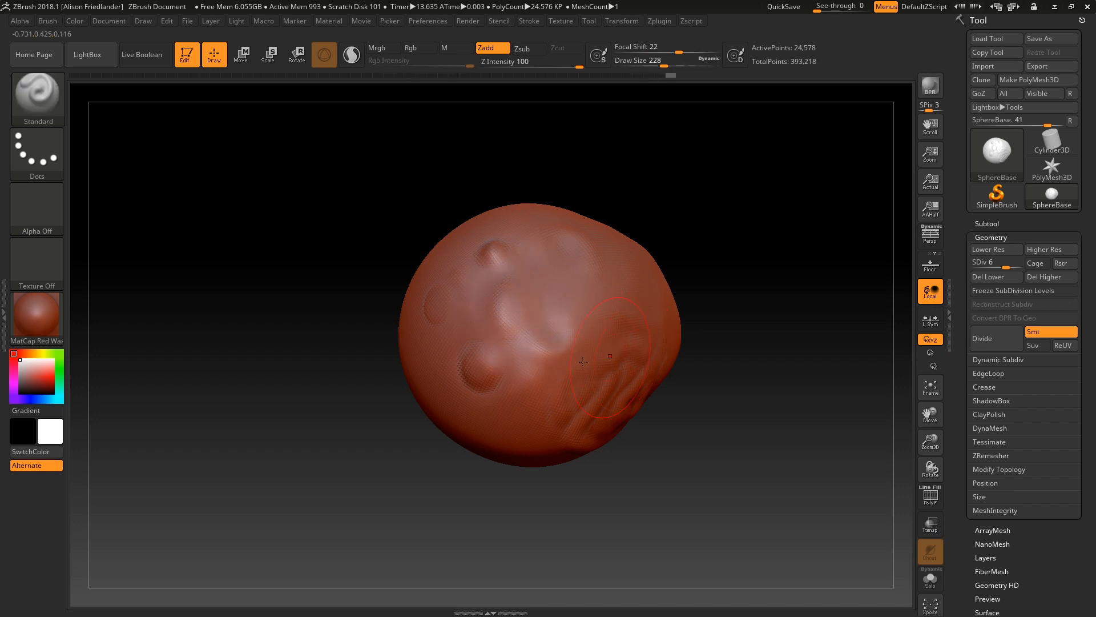
- Undo a trial stroke and sculpt a broad swirling form across the front of the model with the Standard brush
{"action": "right_click_drag", "start_coordinate": [530, 328], "coordinate": [638, 351], "text": "ctrl"}
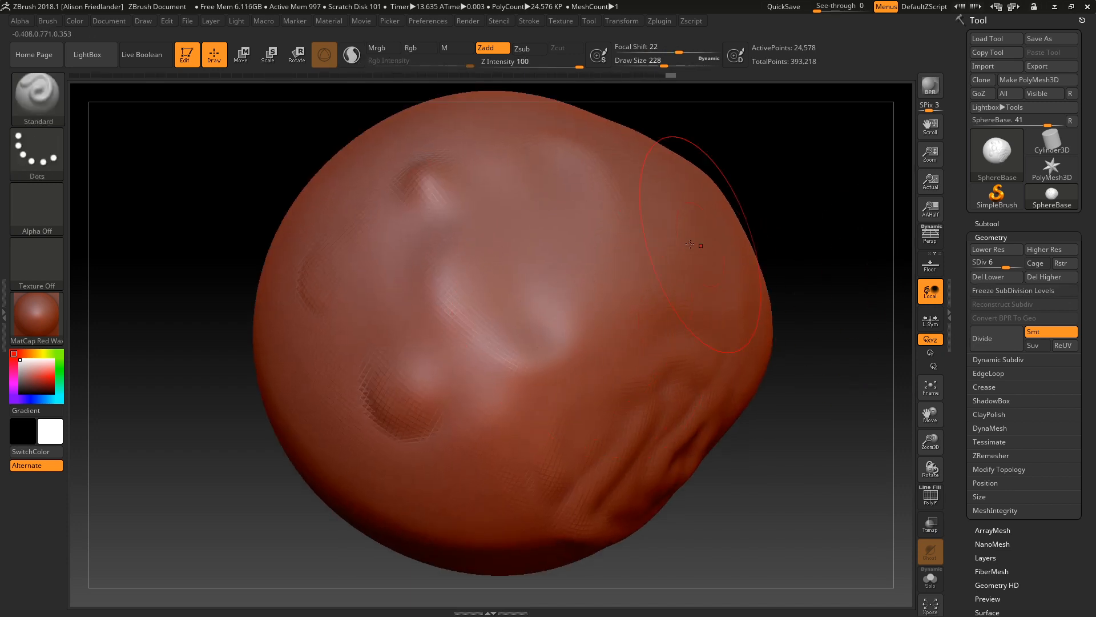
{"action": "left_click_drag", "start_coordinate": [578, 226], "coordinate": [388, 240]}
{"action": "key", "text": "ctrl+z"}
{"action": "mouse_move", "coordinate": [502, 262]}
{"action": "left_mouse_down"}
{"action": "mouse_move", "coordinate": [399, 200]}
{"action": "mouse_move", "coordinate": [505, 403]}
{"action": "left_mouse_up"}
- Enlarge the draw size to 878 and smooth the whole swirling form into soft shapes
{"action": "right_click_drag", "start_coordinate": [673, 334], "coordinate": [587, 306], "text": "ctrl"}
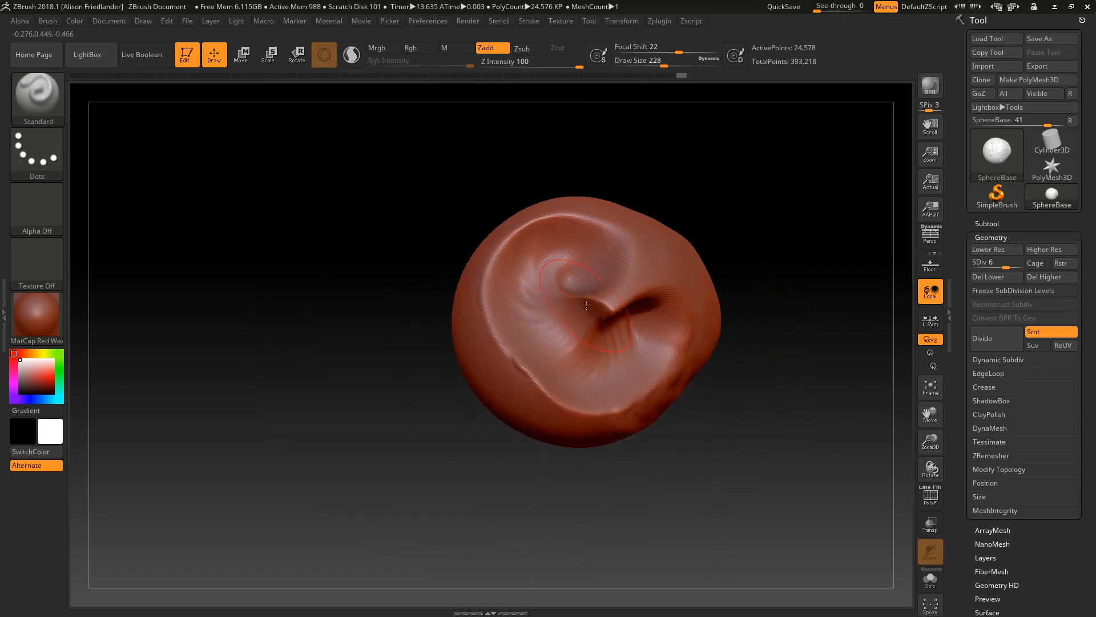
{"action": "right_click", "coordinate": [606, 321]}
{"action": "mouse_move", "coordinate": [605, 311]}
{"action": "left_mouse_down"}
{"action": "mouse_move", "coordinate": [650, 311]}
{"action": "mouse_move", "coordinate": [525, 365]}
{"action": "mouse_move", "coordinate": [559, 229]}
{"action": "mouse_move", "coordinate": [514, 269]}
{"action": "mouse_move", "coordinate": [620, 289]}
{"action": "left_mouse_up"}
{"action": "right_click", "coordinate": [577, 288]}
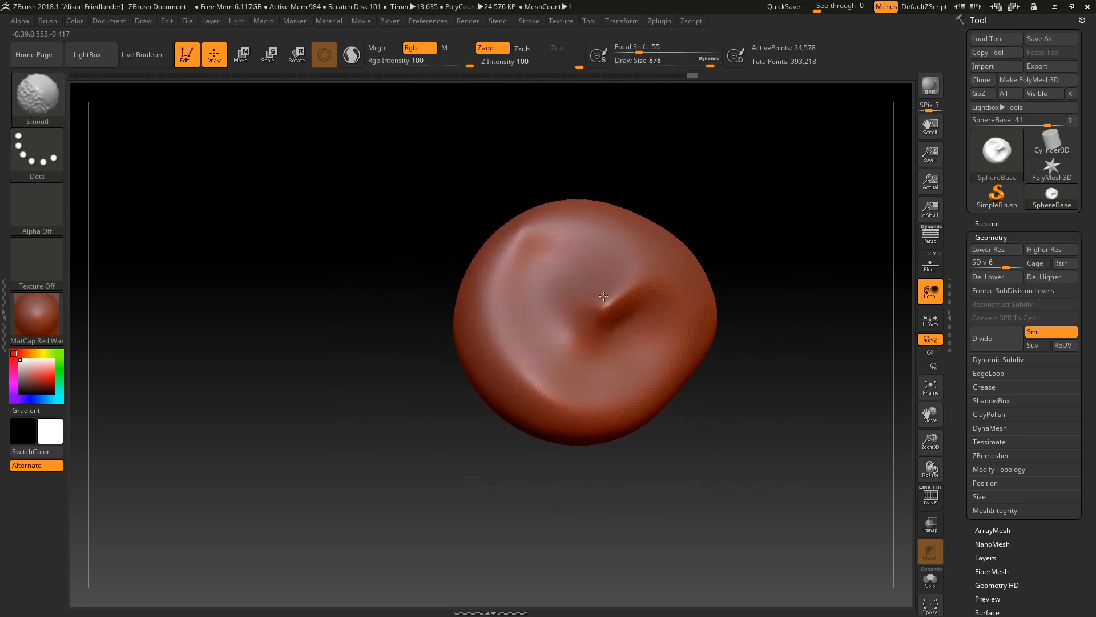
{"action": "left_click_drag", "start_coordinate": [570, 326], "coordinate": [585, 327], "text": "shift"}
- Reduce the brush's draw size to 80
{"action": "mouse_move", "coordinate": [585, 327]}
{"action": "right_mouse_down"}
{"action": "mouse_move", "coordinate": [636, 308]}
{"action": "mouse_move", "coordinate": [553, 269]}
{"action": "mouse_move", "coordinate": [574, 332]}
{"action": "mouse_move", "coordinate": [577, 286]}
{"action": "mouse_move", "coordinate": [622, 314]}
{"action": "right_mouse_up"}
{"action": "right_click", "coordinate": [623, 314]}
{"action": "mouse_move", "coordinate": [639, 258]}
{"action": "right_mouse_down", "text": "shift"}
{"action": "mouse_move", "coordinate": [673, 279]}
{"action": "mouse_move", "coordinate": [580, 246]}
{"action": "right_mouse_up", "text": "shift"}
{"action": "right_click", "coordinate": [580, 245]}
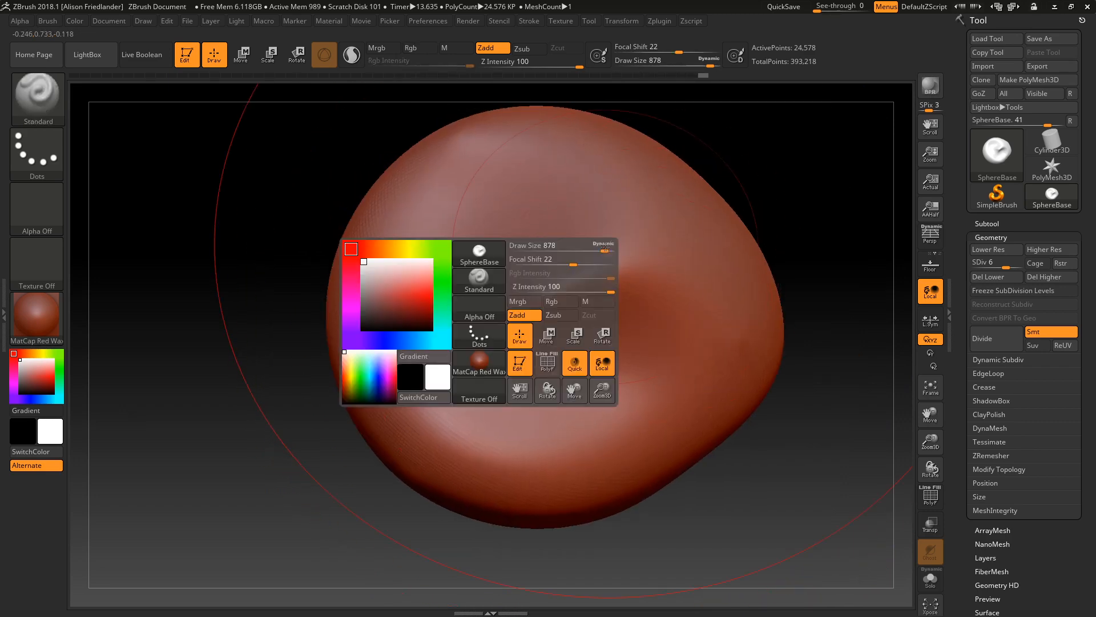
{"action": "left_click_drag", "start_coordinate": [579, 245], "coordinate": [539, 245]}
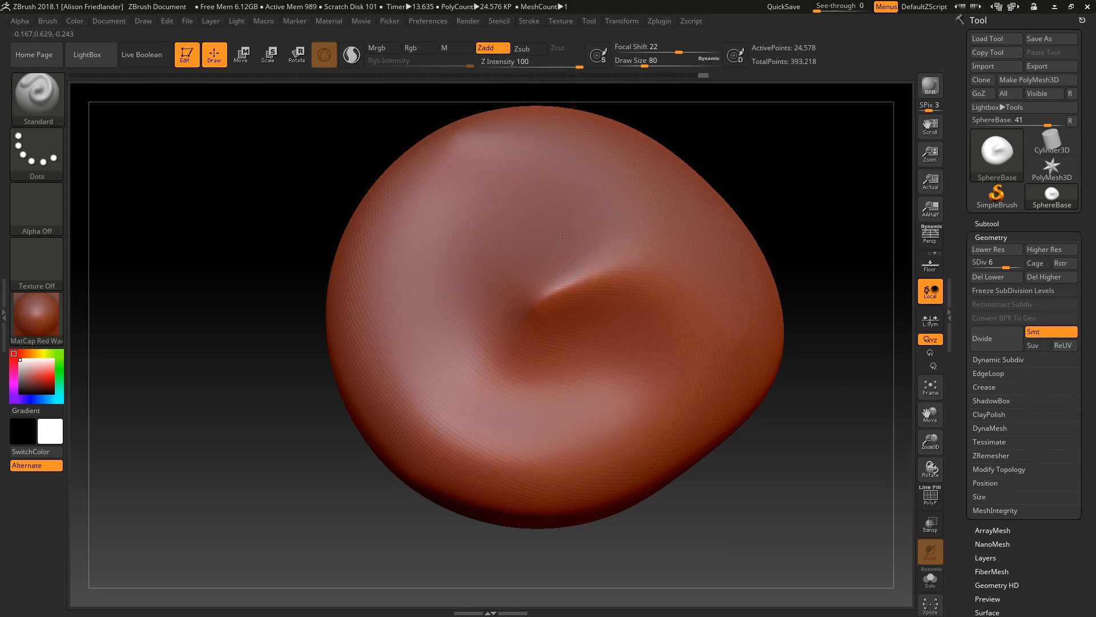
{"action": "mouse_move", "coordinate": [580, 247]}
{"action": "left_mouse_down", "text": "alt"}
{"action": "mouse_move", "coordinate": [505, 163]}
{"action": "mouse_move", "coordinate": [466, 188]}
{"action": "left_mouse_up", "text": "alt"}
{"action": "mouse_move", "coordinate": [624, 329]}
{"action": "left_mouse_down", "text": "alt"}
{"action": "mouse_move", "coordinate": [649, 352]}
{"action": "mouse_move", "coordinate": [642, 402]}
{"action": "left_mouse_up", "text": "alt"}
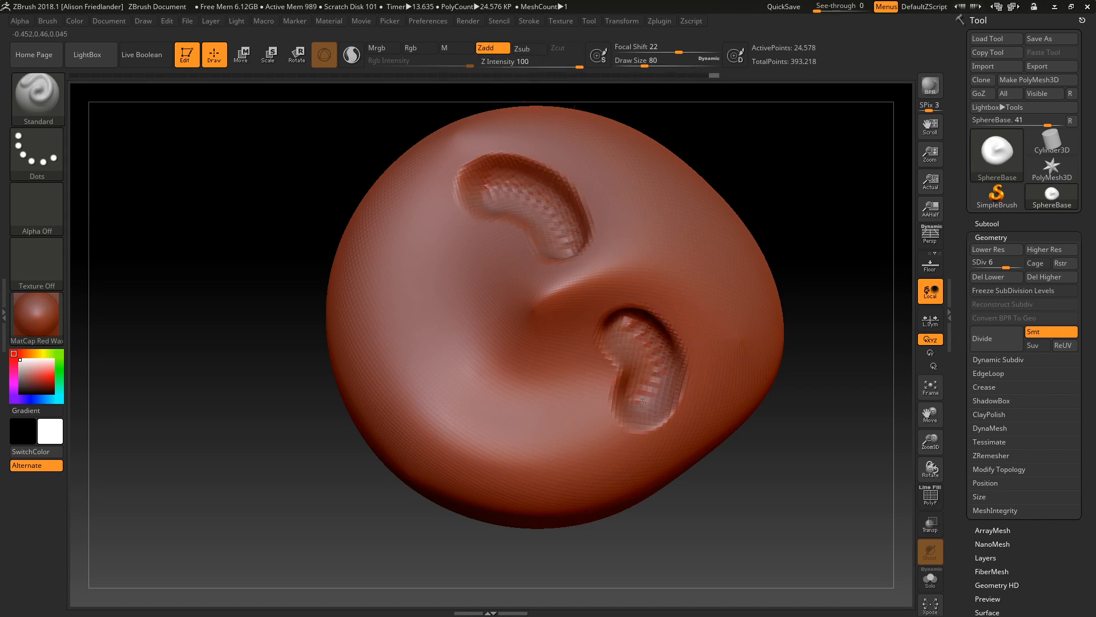
{"action": "mouse_move", "coordinate": [415, 307]}
{"action": "left_mouse_down", "text": "alt"}
{"action": "mouse_move", "coordinate": [496, 365]}
{"action": "mouse_move", "coordinate": [568, 455]}
{"action": "left_mouse_up", "text": "alt"}
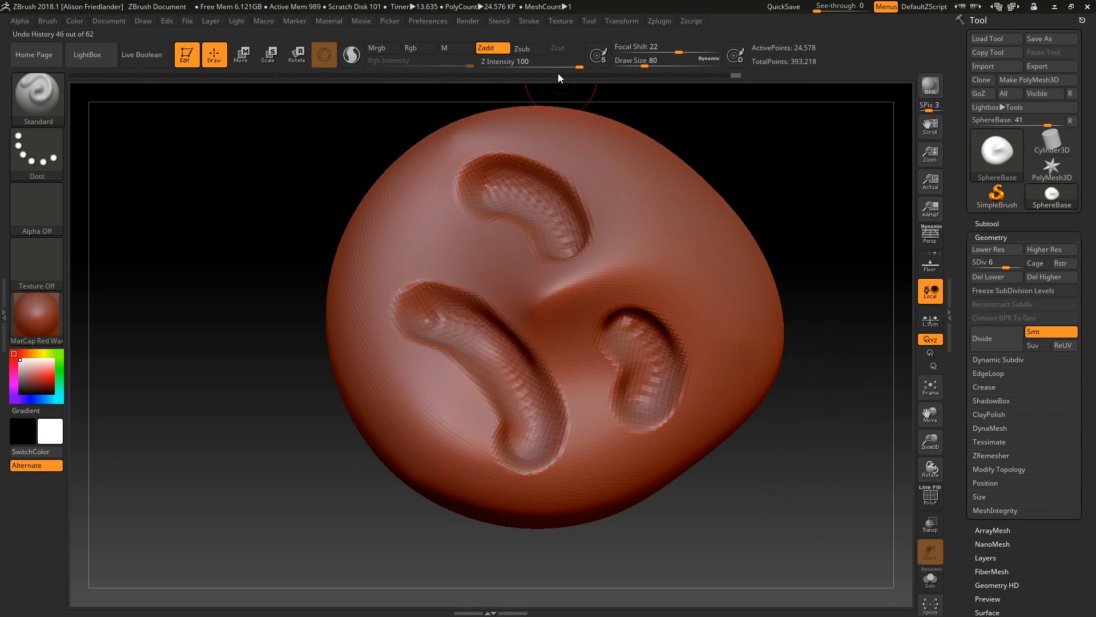
{"action": "key", "text": "ctrl+z"}
{"action": "key", "text": "ctrl+z"}
{"action": "key", "text": "ctrl+z"}
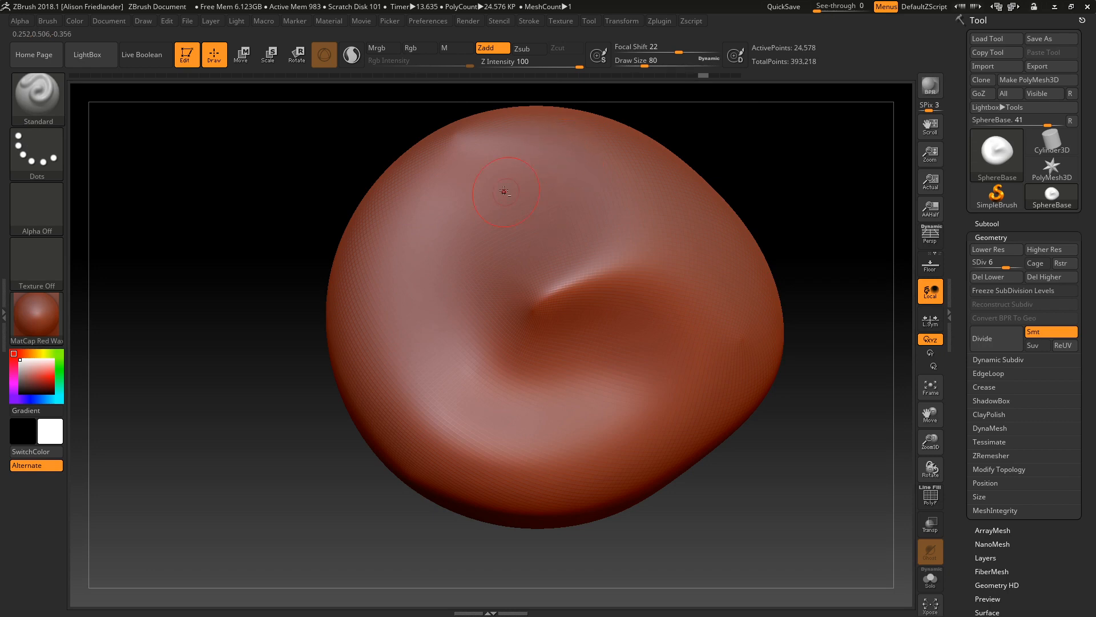
- Carve two elongated grooves and raise one curved bump around the central crease at draw size 80
{"action": "left_click_drag", "start_coordinate": [480, 179], "coordinate": [564, 261], "text": "alt"}
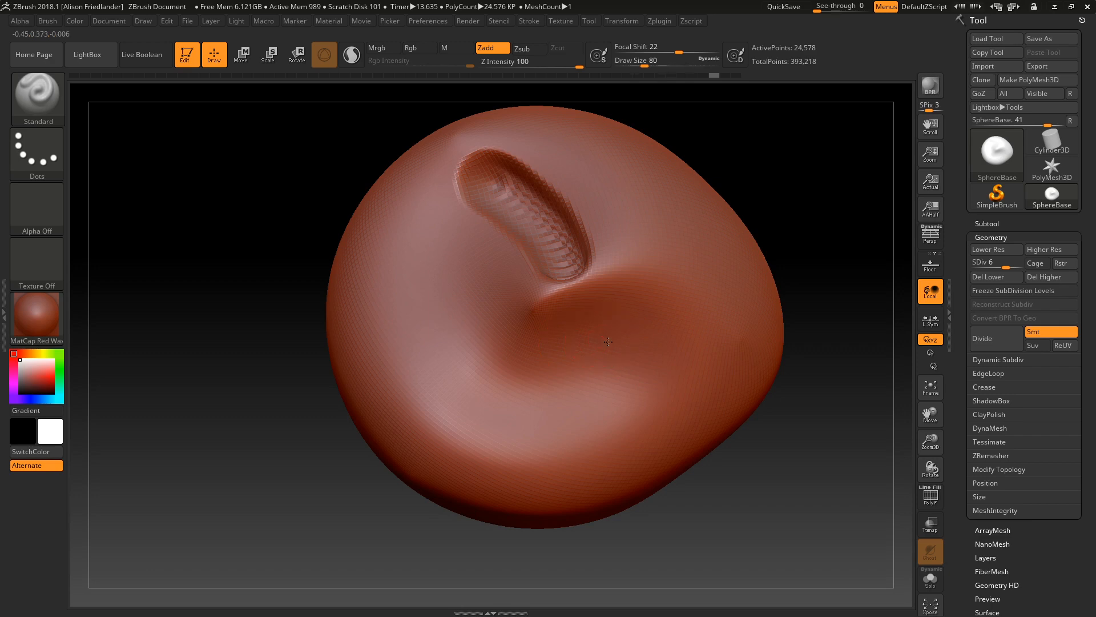
{"action": "mouse_move", "coordinate": [608, 341]}
{"action": "left_mouse_down"}
{"action": "mouse_move", "coordinate": [613, 440]}
{"action": "mouse_move", "coordinate": [636, 371]}
{"action": "mouse_move", "coordinate": [616, 451]}
{"action": "left_mouse_up"}
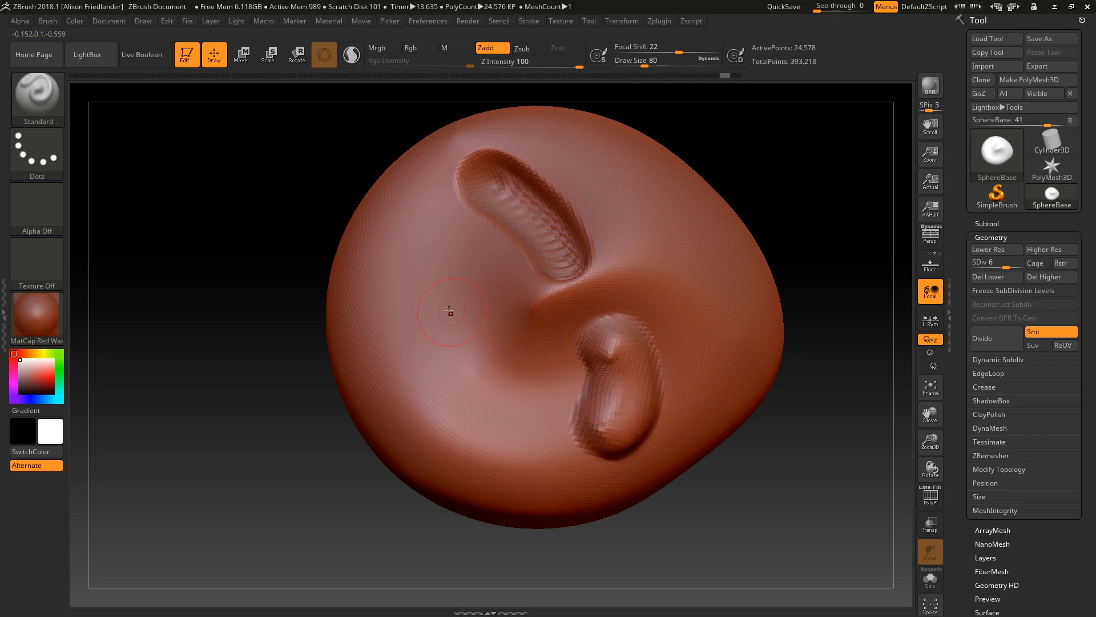
{"action": "left_click_drag", "start_coordinate": [416, 284], "coordinate": [485, 426]}
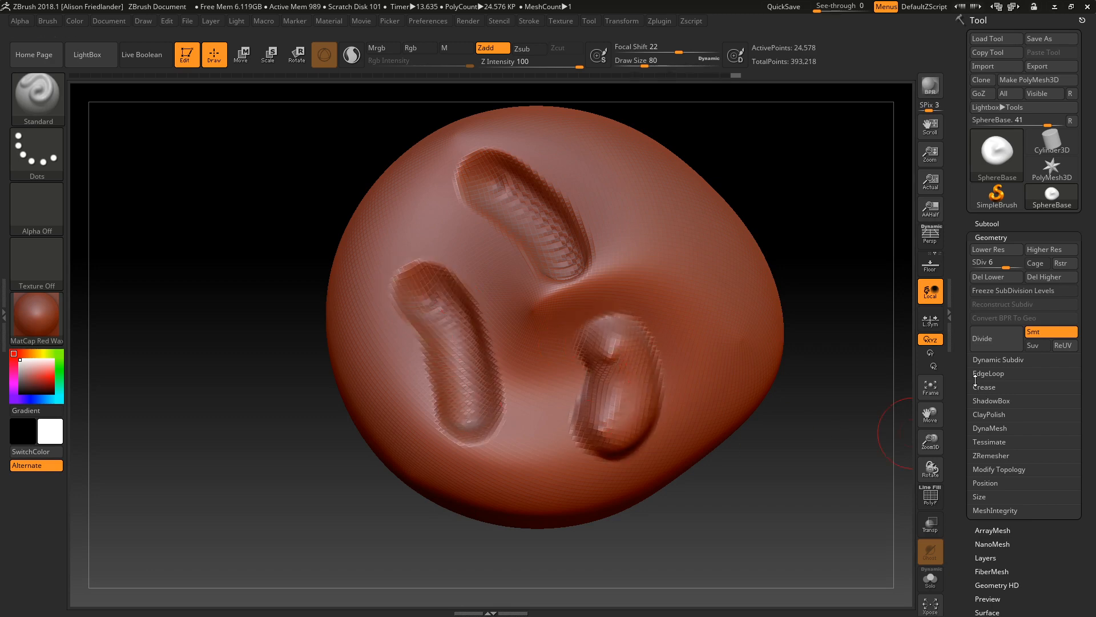
- Set the model to subdivision level 8 and smooth the stepped surfaces of the two grooves and the curved bump
{"action": "left_click_drag", "start_coordinate": [775, 307], "coordinate": [808, 248]}
{"action": "mouse_move", "coordinate": [757, 195]}
{"action": "left_mouse_down"}
{"action": "mouse_move", "coordinate": [795, 233]}
{"action": "mouse_move", "coordinate": [813, 194]}
{"action": "mouse_move", "coordinate": [787, 262]}
{"action": "mouse_move", "coordinate": [761, 452]}
{"action": "mouse_move", "coordinate": [734, 333]}
{"action": "mouse_move", "coordinate": [681, 405]}
{"action": "mouse_move", "coordinate": [703, 332]}
{"action": "left_mouse_up"}
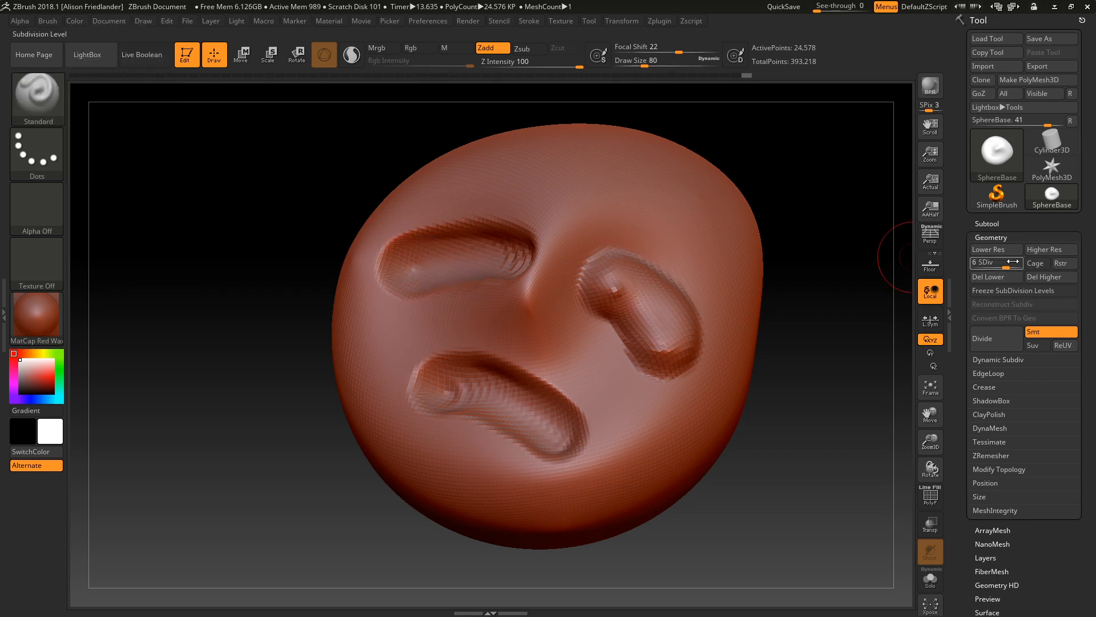
{"action": "left_click_drag", "start_coordinate": [1011, 262], "coordinate": [1022, 262]}
{"action": "key", "text": "shift"}
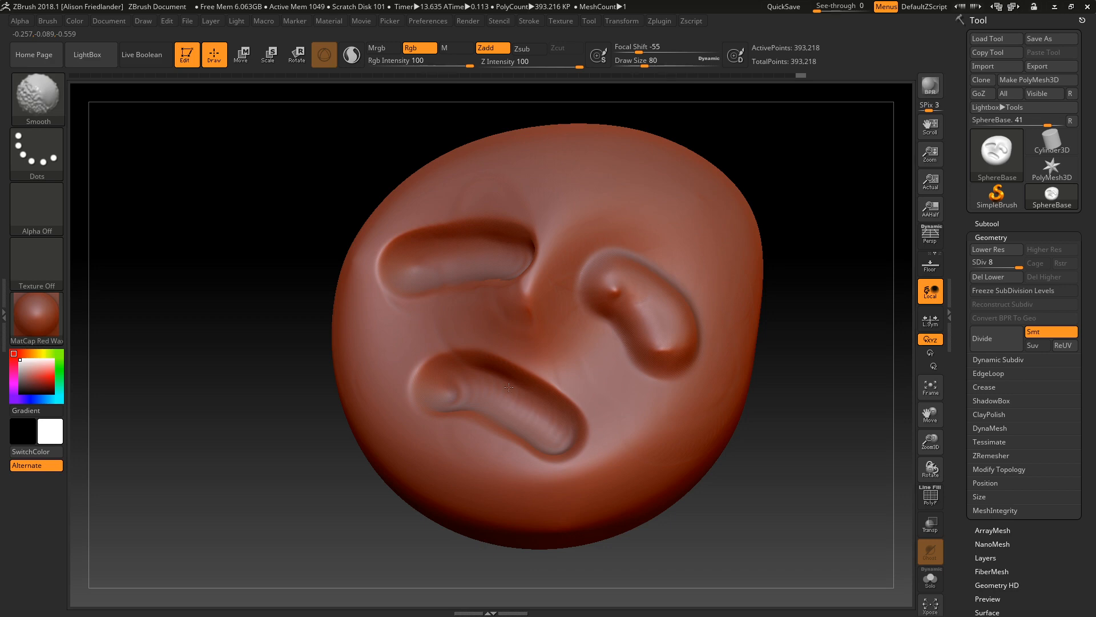
- Choose the Blob brush and sculpt lumpy strokes over the area above and beside the grooves
{"action": "left_click", "coordinate": [31, 100]}
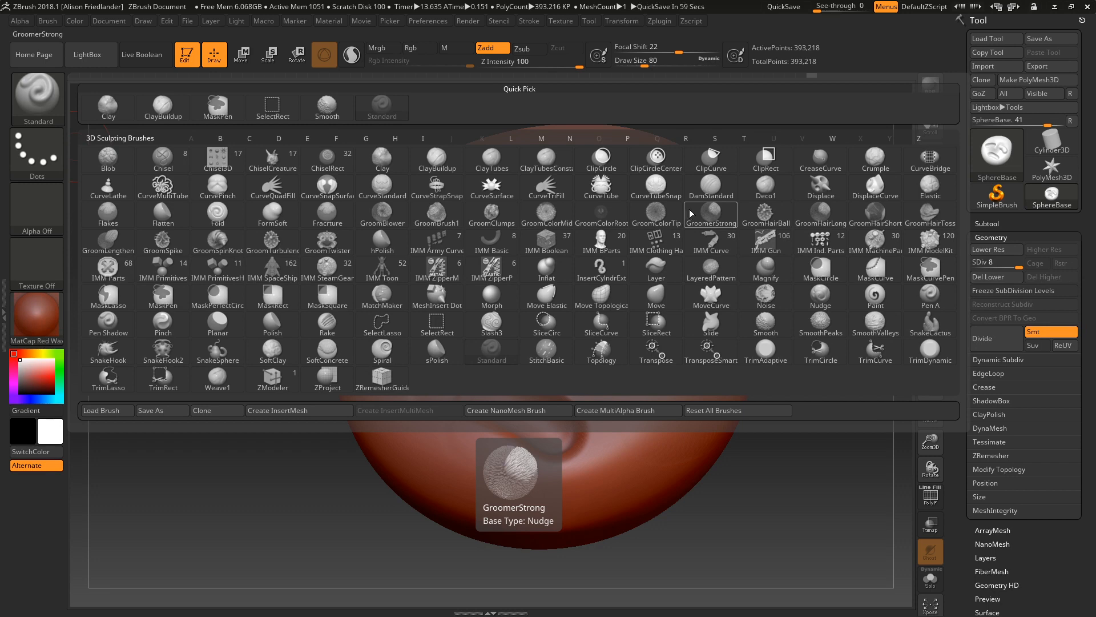
{"action": "left_click", "coordinate": [108, 158]}
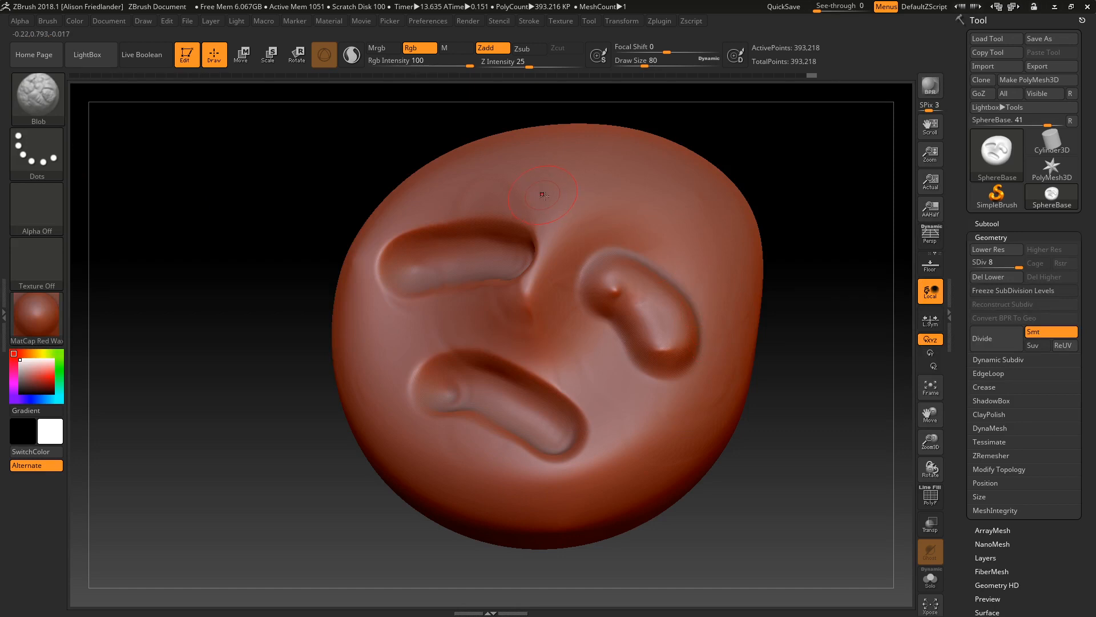
{"action": "left_click_drag", "start_coordinate": [545, 195], "coordinate": [593, 205]}
{"action": "mouse_move", "coordinate": [665, 206]}
{"action": "right_mouse_down"}
{"action": "mouse_move", "coordinate": [593, 194]}
{"action": "mouse_move", "coordinate": [648, 212]}
{"action": "right_mouse_up"}
{"action": "mouse_move", "coordinate": [656, 215]}
{"action": "left_mouse_down"}
{"action": "mouse_move", "coordinate": [651, 201]}
{"action": "mouse_move", "coordinate": [734, 288]}
{"action": "mouse_move", "coordinate": [748, 322]}
{"action": "mouse_move", "coordinate": [717, 383]}
{"action": "mouse_move", "coordinate": [630, 450]}
{"action": "mouse_move", "coordinate": [657, 474]}
{"action": "mouse_move", "coordinate": [568, 351]}
{"action": "mouse_move", "coordinate": [578, 362]}
{"action": "left_mouse_up"}
{"action": "mouse_move", "coordinate": [588, 364]}
{"action": "right_mouse_down"}
{"action": "mouse_move", "coordinate": [546, 323]}
{"action": "mouse_move", "coordinate": [577, 365]}
{"action": "mouse_move", "coordinate": [651, 354]}
{"action": "right_mouse_up"}
{"action": "mouse_move", "coordinate": [717, 201]}
{"action": "left_mouse_down"}
{"action": "mouse_move", "coordinate": [714, 210]}
{"action": "mouse_move", "coordinate": [608, 154]}
{"action": "mouse_move", "coordinate": [579, 163]}
{"action": "mouse_move", "coordinate": [540, 141]}
{"action": "mouse_move", "coordinate": [435, 149]}
{"action": "mouse_move", "coordinate": [370, 213]}
{"action": "mouse_move", "coordinate": [378, 257]}
{"action": "left_mouse_up"}
{"action": "mouse_move", "coordinate": [365, 123]}
{"action": "left_mouse_down"}
{"action": "mouse_move", "coordinate": [431, 171]}
{"action": "mouse_move", "coordinate": [479, 176]}
{"action": "mouse_move", "coordinate": [485, 266]}
{"action": "left_mouse_up"}
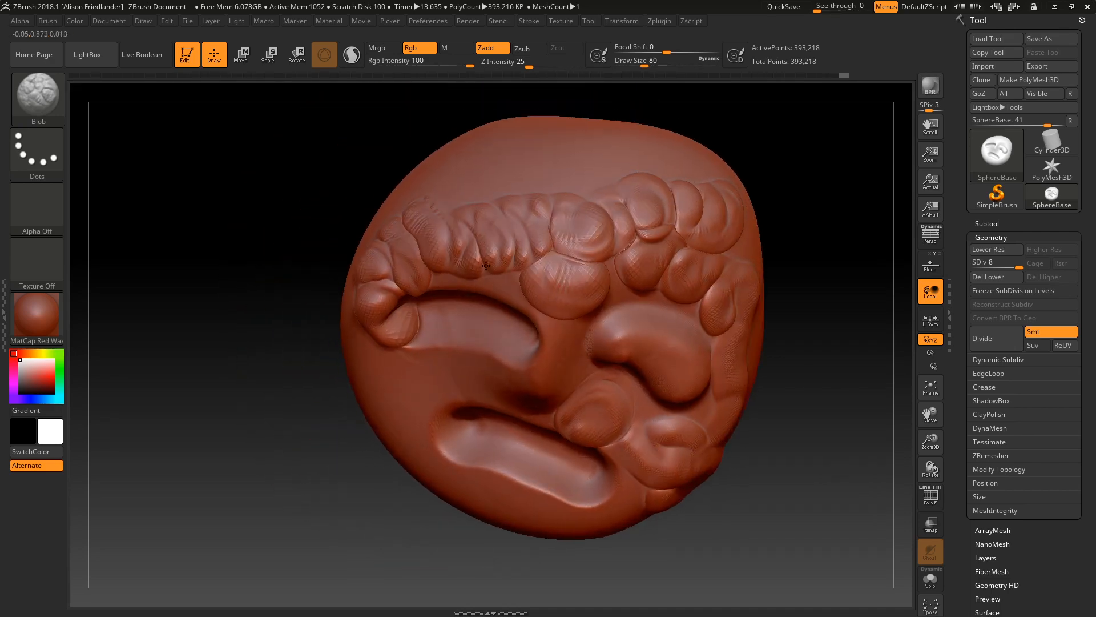
{"action": "mouse_move", "coordinate": [496, 194]}
{"action": "left_mouse_down"}
{"action": "mouse_move", "coordinate": [531, 183]}
{"action": "mouse_move", "coordinate": [577, 191]}
{"action": "mouse_move", "coordinate": [611, 174]}
{"action": "mouse_move", "coordinate": [586, 156]}
{"action": "left_mouse_up"}
- Undo the Blob brush strokes
{"action": "key", "text": "ctrl+z"}
{"action": "key", "text": "ctrl+z"}
{"action": "key", "text": "ctrl+z"}
{"action": "key", "text": "ctrl+z"}
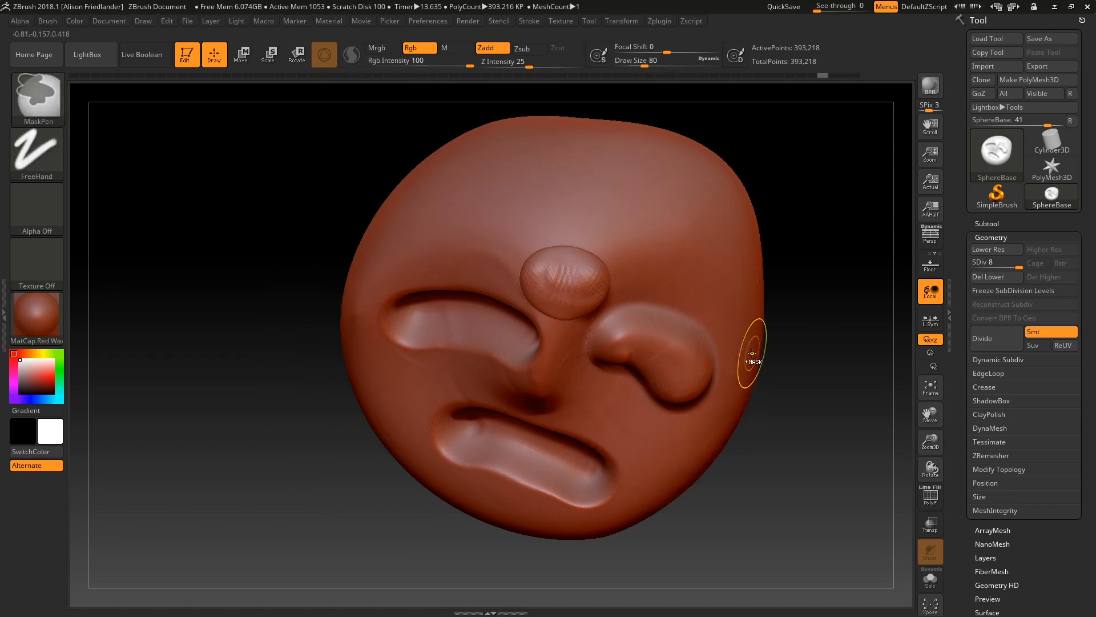
- Choose the Chisel brush and carve a looping groove with a short branch across the model's upper area
{"action": "left_click", "coordinate": [38, 94]}
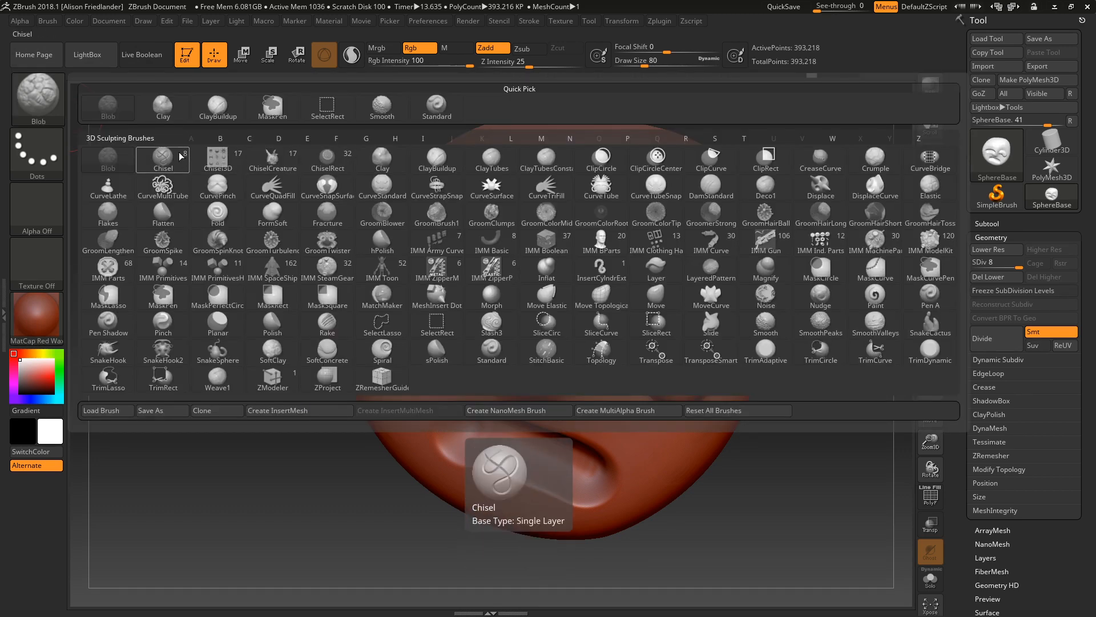
{"action": "left_click", "coordinate": [163, 159]}
{"action": "mouse_move", "coordinate": [531, 195]}
{"action": "left_mouse_down"}
{"action": "mouse_move", "coordinate": [571, 191]}
{"action": "mouse_move", "coordinate": [637, 231]}
{"action": "mouse_move", "coordinate": [696, 300]}
{"action": "mouse_move", "coordinate": [722, 193]}
{"action": "mouse_move", "coordinate": [647, 204]}
{"action": "mouse_move", "coordinate": [528, 295]}
{"action": "mouse_move", "coordinate": [420, 248]}
{"action": "mouse_move", "coordinate": [486, 217]}
{"action": "mouse_move", "coordinate": [547, 239]}
{"action": "left_mouse_up"}
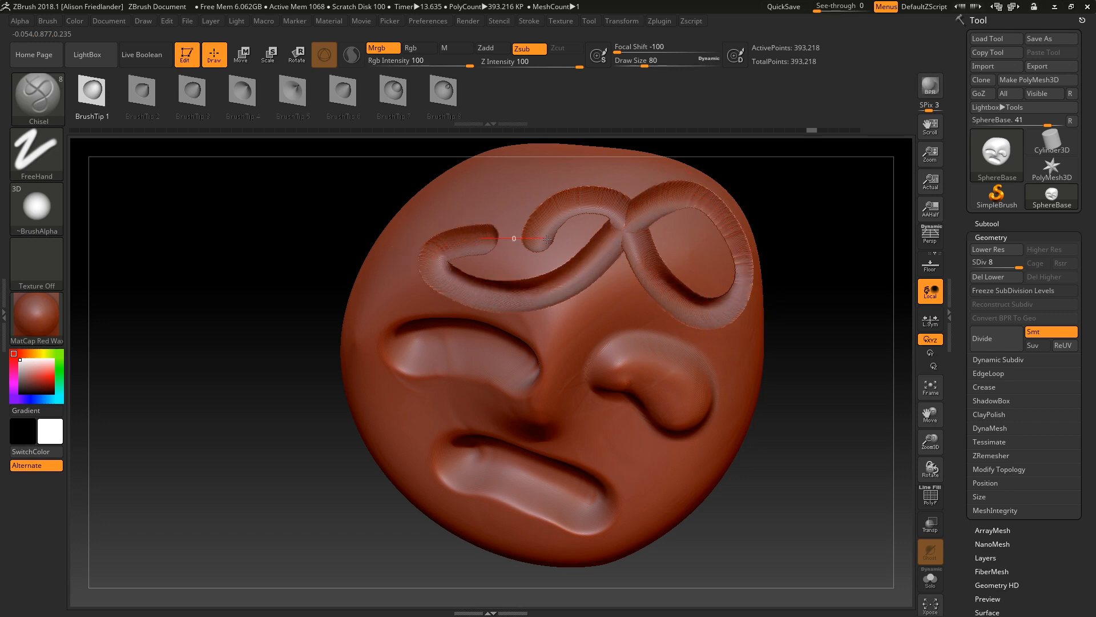
{"action": "left_click_drag", "start_coordinate": [544, 182], "coordinate": [425, 146]}
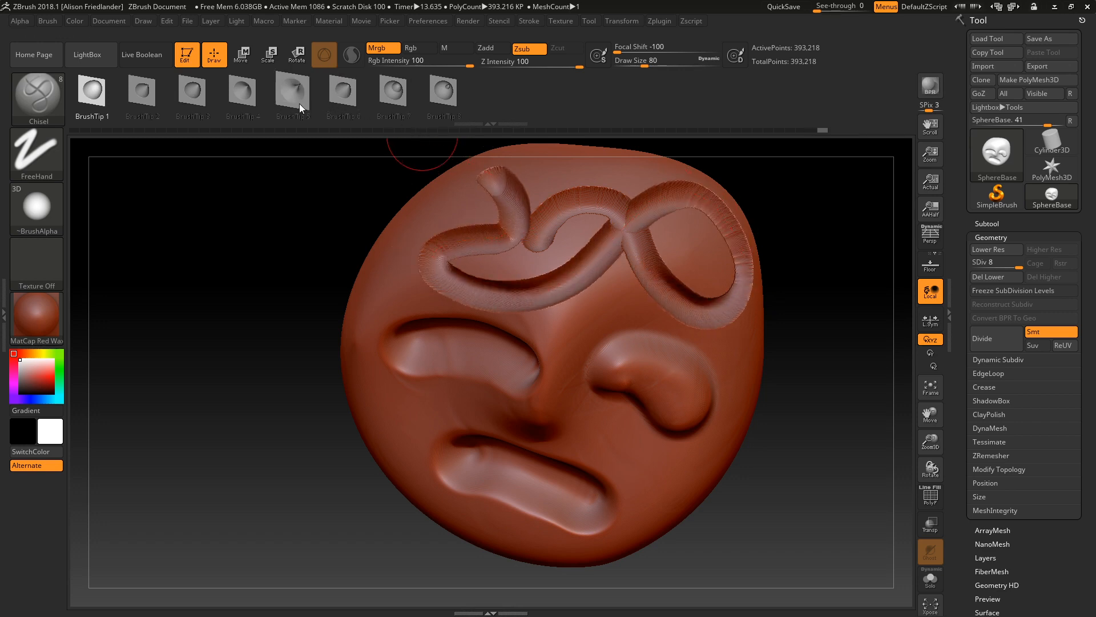
- Switch the Chisel to BrushTip 8 and carve winding ridged grooves around the upper elongated groove and down the model's side
{"action": "left_click", "coordinate": [442, 104]}
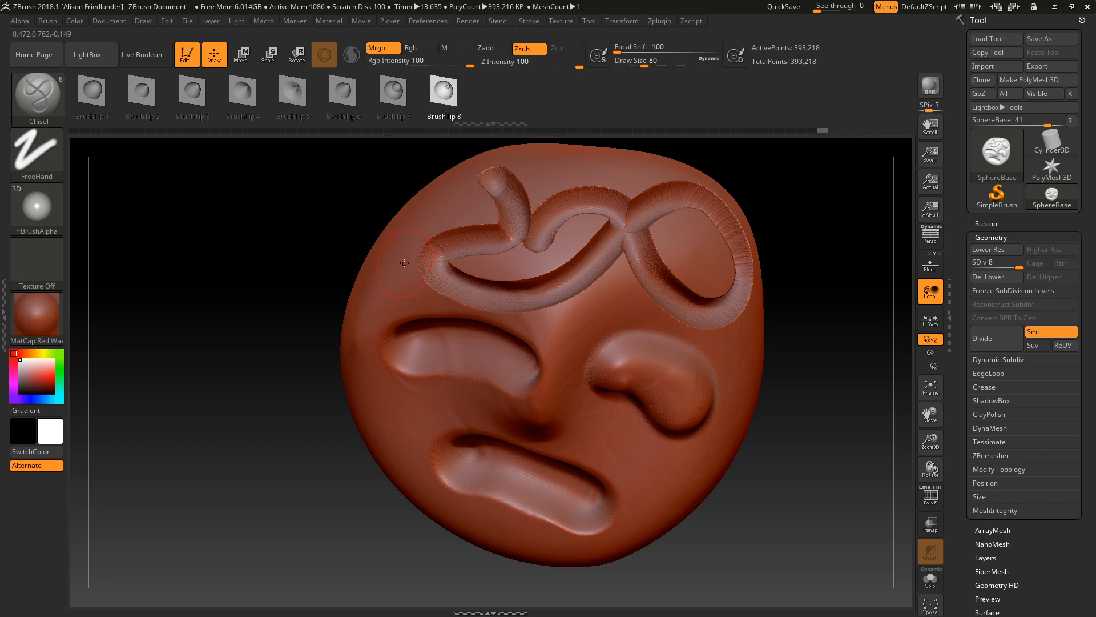
{"action": "mouse_move", "coordinate": [373, 307]}
{"action": "left_mouse_down"}
{"action": "mouse_move", "coordinate": [348, 346]}
{"action": "mouse_move", "coordinate": [385, 410]}
{"action": "mouse_move", "coordinate": [564, 434]}
{"action": "mouse_move", "coordinate": [603, 366]}
{"action": "left_mouse_up"}
{"action": "mouse_move", "coordinate": [504, 294]}
{"action": "left_mouse_down"}
{"action": "mouse_move", "coordinate": [514, 331]}
{"action": "mouse_move", "coordinate": [420, 355]}
{"action": "mouse_move", "coordinate": [337, 411]}
{"action": "mouse_move", "coordinate": [403, 482]}
{"action": "left_mouse_up"}
- Smooth the jagged edges where the BrushTip 8 grooves cross and along the groove at the model's side
{"action": "mouse_move", "coordinate": [403, 482]}
{"action": "right_mouse_down"}
{"action": "mouse_move", "coordinate": [420, 390]}
{"action": "mouse_move", "coordinate": [406, 448]}
{"action": "right_mouse_up"}
{"action": "key", "text": "ctrl"}
{"action": "right_click_drag", "start_coordinate": [382, 387], "coordinate": [459, 381], "text": "alt"}
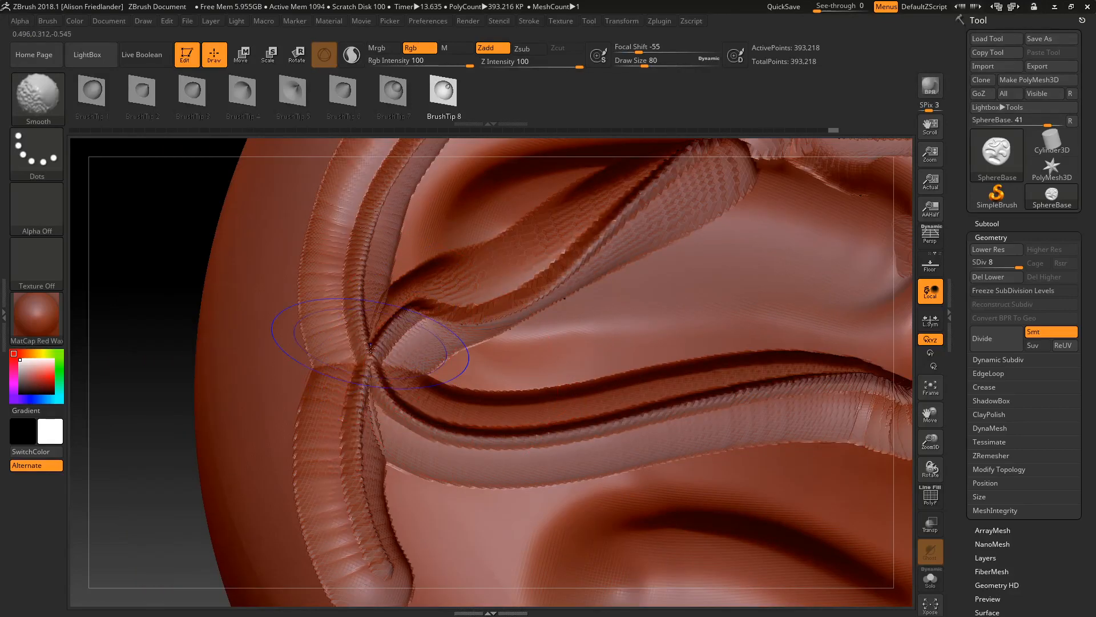
{"action": "left_click_drag", "start_coordinate": [394, 342], "coordinate": [462, 365], "text": "shift"}
{"action": "left_click_drag", "start_coordinate": [485, 505], "coordinate": [433, 388], "text": "shift"}
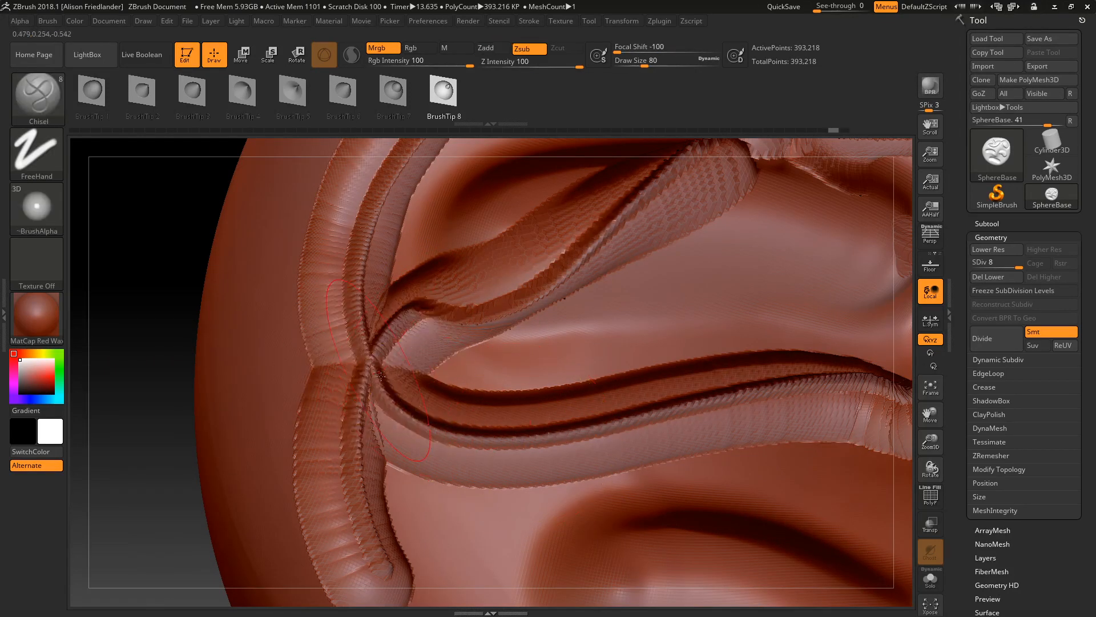
{"action": "mouse_move", "coordinate": [408, 336]}
{"action": "left_mouse_down", "text": "shift"}
{"action": "mouse_move", "coordinate": [400, 382]}
{"action": "mouse_move", "coordinate": [407, 360]}
{"action": "left_mouse_up", "text": "shift"}
{"action": "right_click_drag", "start_coordinate": [570, 350], "coordinate": [556, 291], "text": "ctrl"}
{"action": "left_click_drag", "start_coordinate": [506, 314], "coordinate": [546, 247], "text": "shift"}
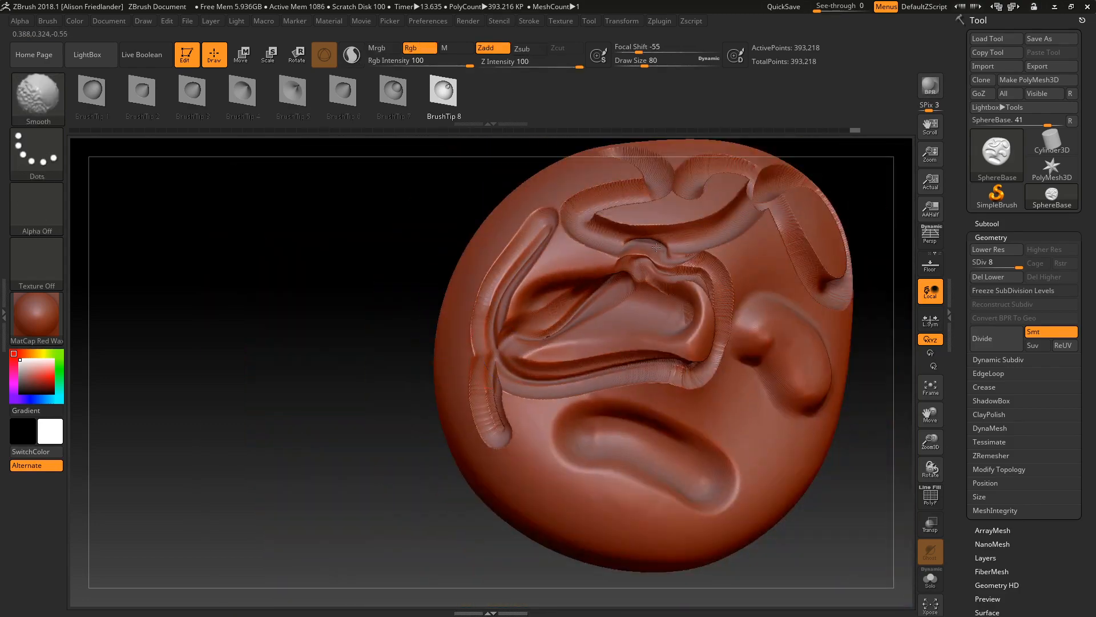
{"action": "key", "text": "ctrl"}
{"action": "right_click_drag", "start_coordinate": [717, 238], "coordinate": [747, 217]}
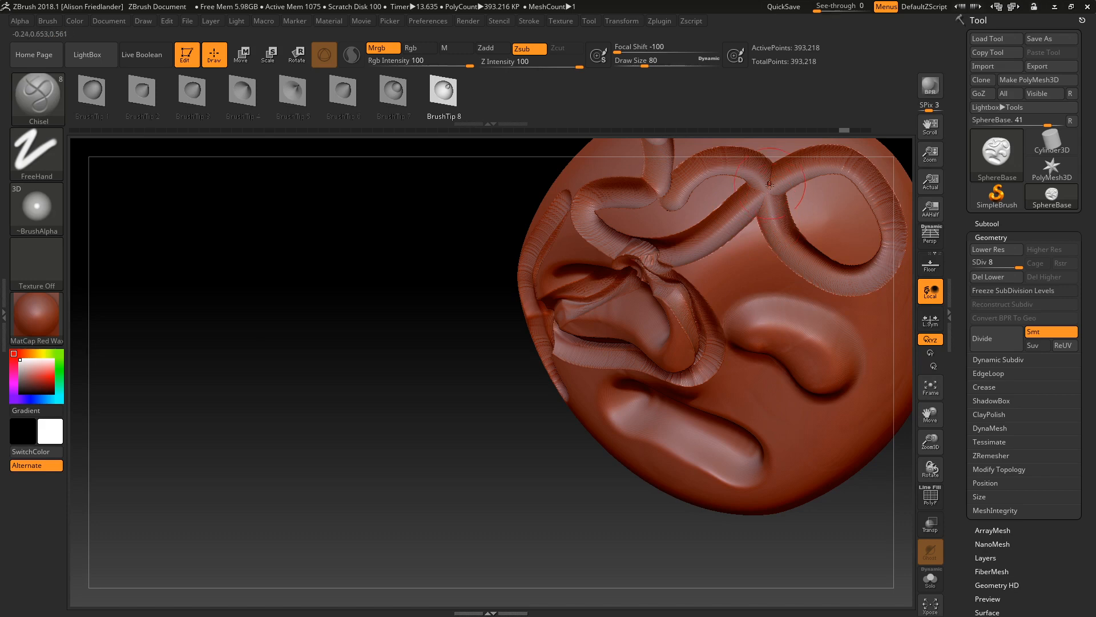
- Undo the Chisel groove strokes across the model's upper area and side
{"action": "key", "text": "ctrl+z"}
{"action": "key", "text": "ctrl+z"}
{"action": "key", "text": "ctrl+z"}
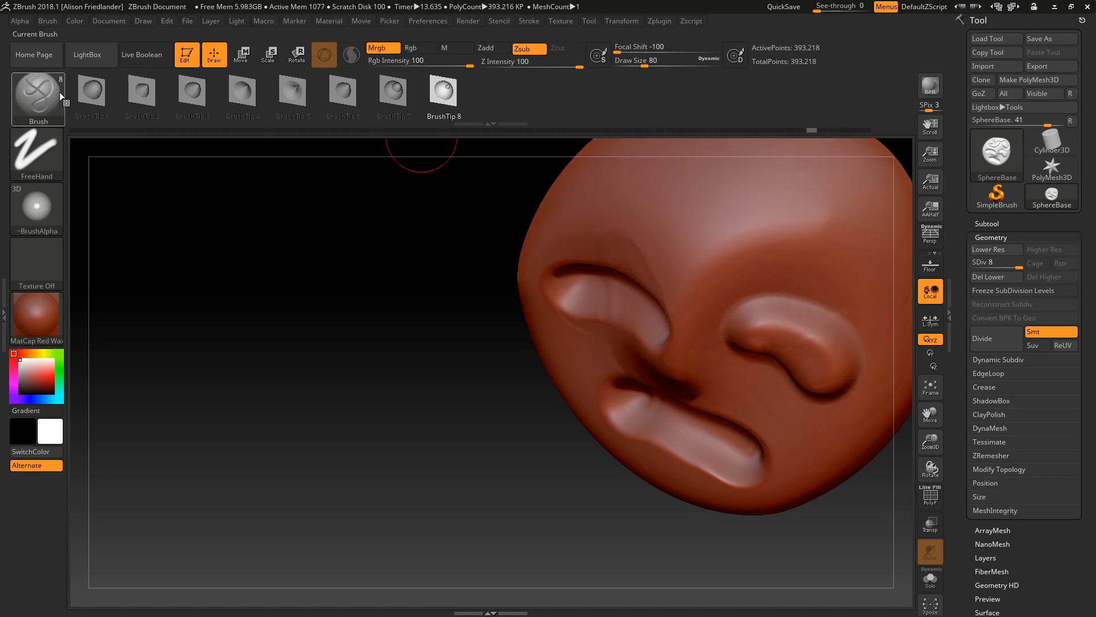
- Choose the Chisel3D brush and try stamping its sixth tip on the model's forehead
{"action": "left_click", "coordinate": [38, 95]}
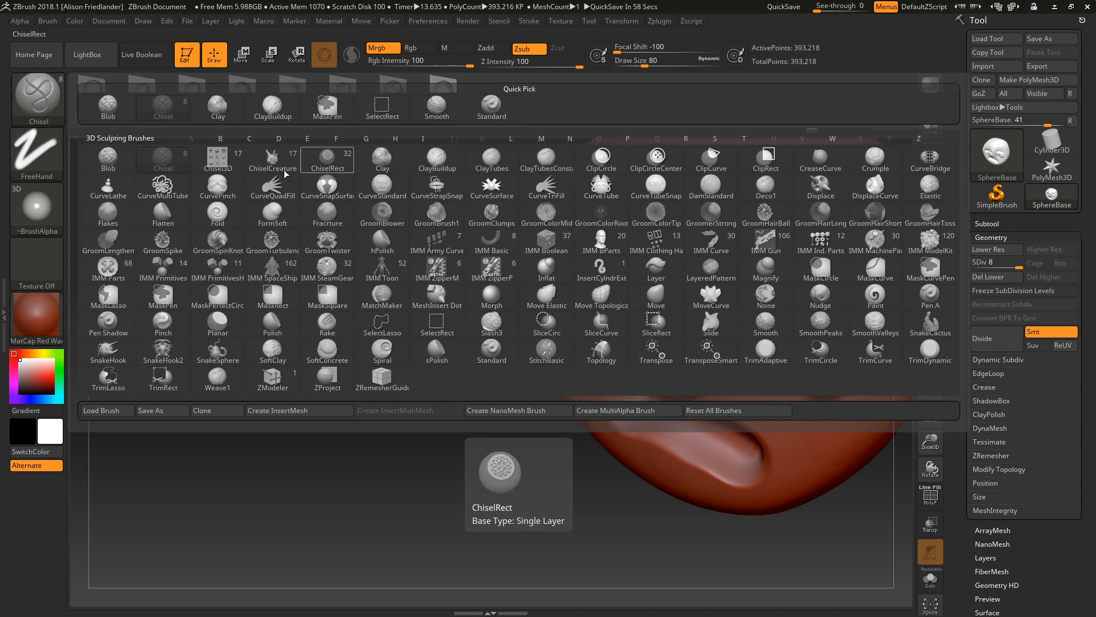
{"action": "left_click", "coordinate": [209, 161]}
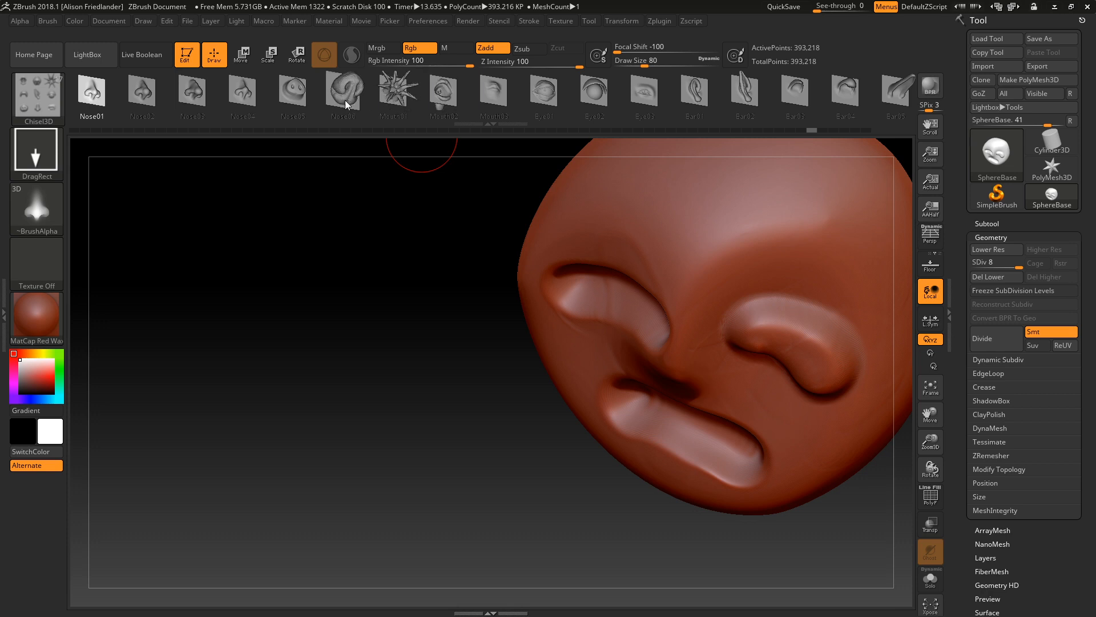
{"action": "left_click", "coordinate": [345, 100]}
{"action": "mouse_move", "coordinate": [681, 209]}
{"action": "left_mouse_down"}
{"action": "mouse_move", "coordinate": [768, 217]}
{"action": "mouse_move", "coordinate": [828, 294]}
{"action": "left_mouse_up"}
- Remove the trial stamp and use the Ear02 tip to stamp a large pointed ear beside the bulging eye shape
{"action": "left_click", "coordinate": [745, 92]}
{"action": "right_click_drag", "start_coordinate": [748, 314], "coordinate": [723, 311]}
{"action": "key", "text": "ctrl+z"}
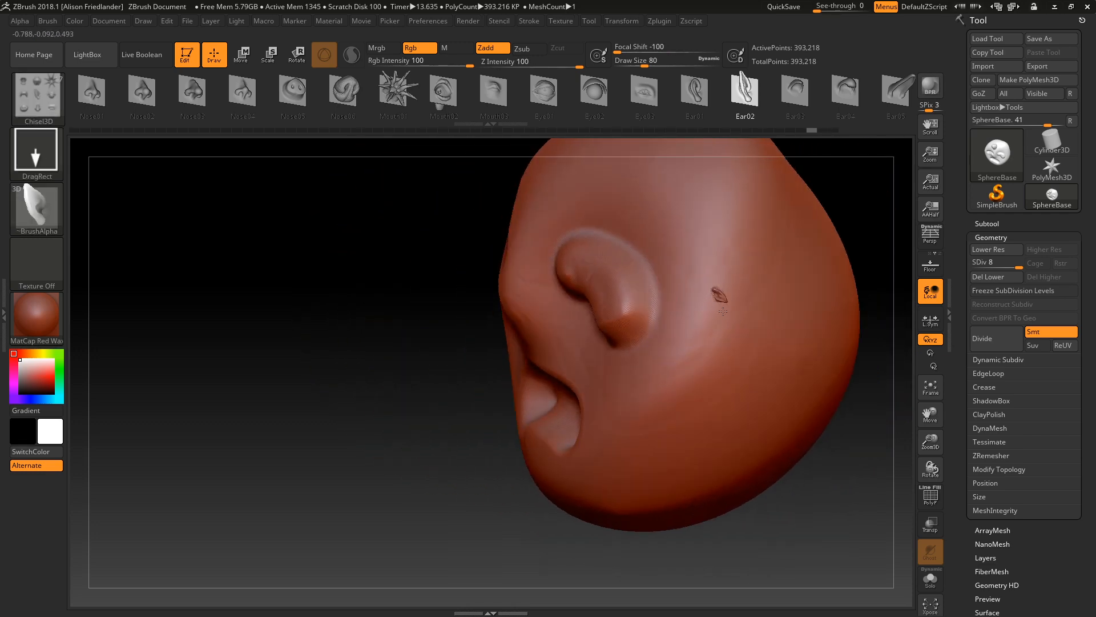
{"action": "mouse_move", "coordinate": [723, 311]}
{"action": "left_mouse_down"}
{"action": "mouse_move", "coordinate": [811, 254]}
{"action": "mouse_move", "coordinate": [824, 262]}
{"action": "left_mouse_up"}
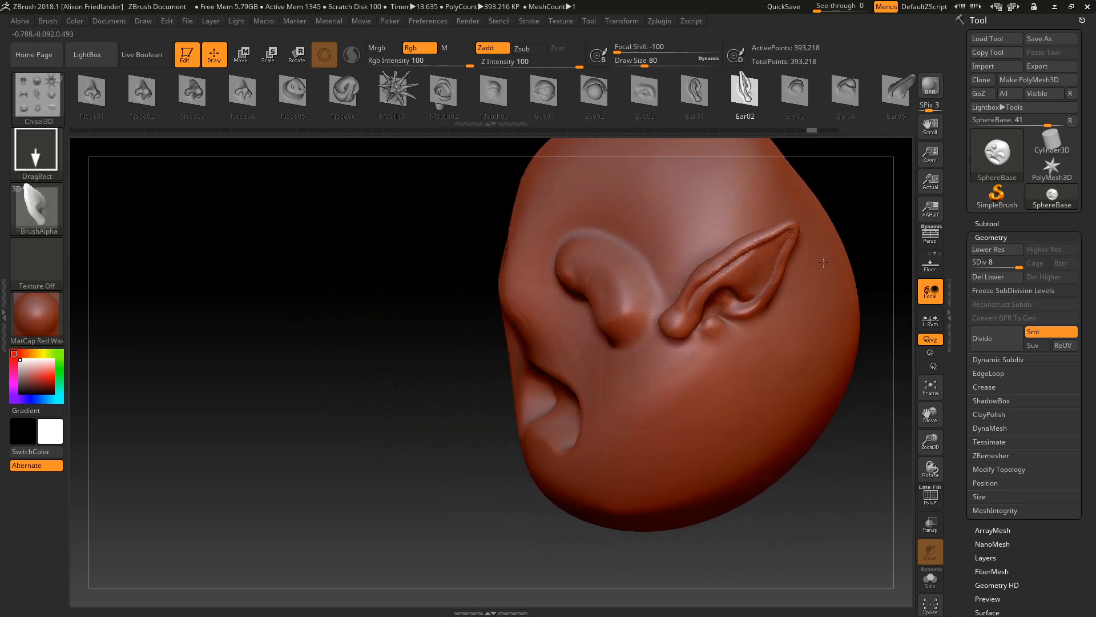
{"action": "key", "text": "ctrl+z"}
{"action": "left_click_drag", "start_coordinate": [736, 331], "coordinate": [867, 266]}
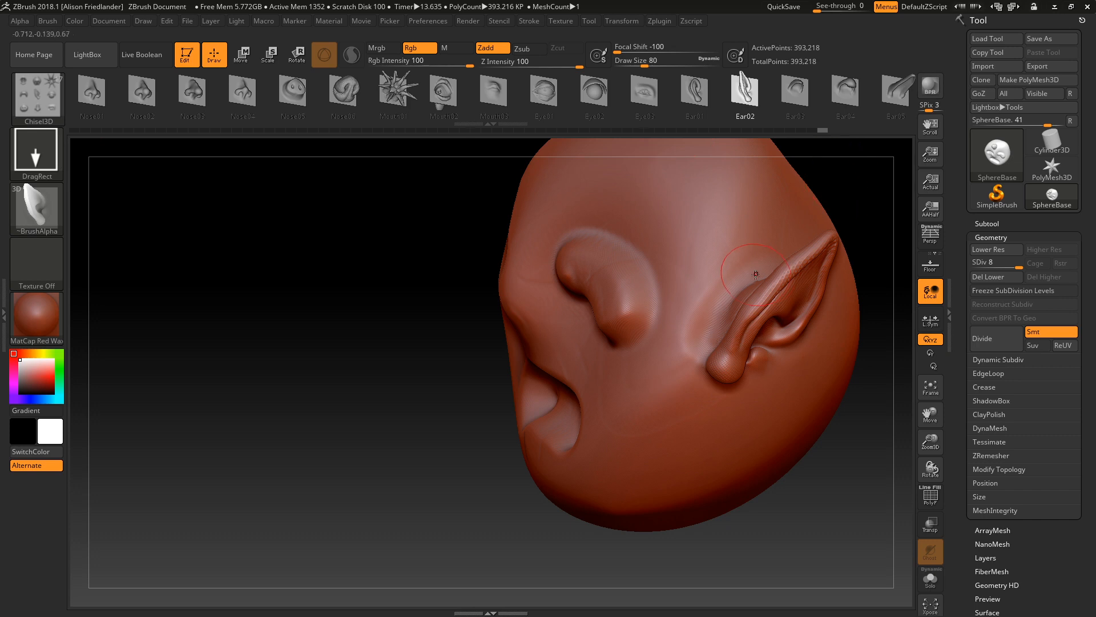
{"action": "mouse_move", "coordinate": [700, 222]}
{"action": "left_mouse_down"}
{"action": "mouse_move", "coordinate": [637, 187]}
{"action": "mouse_move", "coordinate": [668, 319]}
{"action": "mouse_move", "coordinate": [704, 334]}
{"action": "left_mouse_up"}
{"action": "key", "text": "ctrl+z"}
- Switch to the third nose tip and stamp a nose between the eye shapes, above the mouth groove
{"action": "left_click_drag", "start_coordinate": [366, 343], "coordinate": [556, 331]}
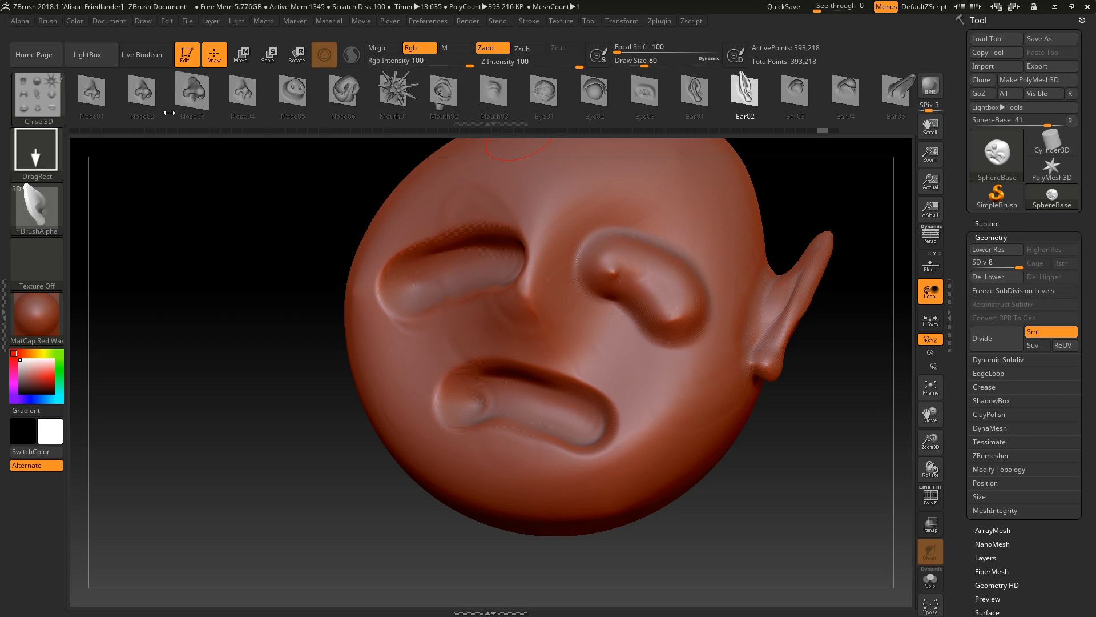
{"action": "left_click", "coordinate": [193, 91]}
{"action": "left_click_drag", "start_coordinate": [533, 320], "coordinate": [536, 233]}
- Switch to the Ear01 tip and stamp a rounded ear on the side of the head opposite the pointed ear
{"action": "mouse_move", "coordinate": [536, 232]}
{"action": "right_mouse_down"}
{"action": "mouse_move", "coordinate": [496, 301]}
{"action": "mouse_move", "coordinate": [506, 294]}
{"action": "mouse_move", "coordinate": [399, 316]}
{"action": "right_mouse_up"}
{"action": "left_click", "coordinate": [695, 91]}
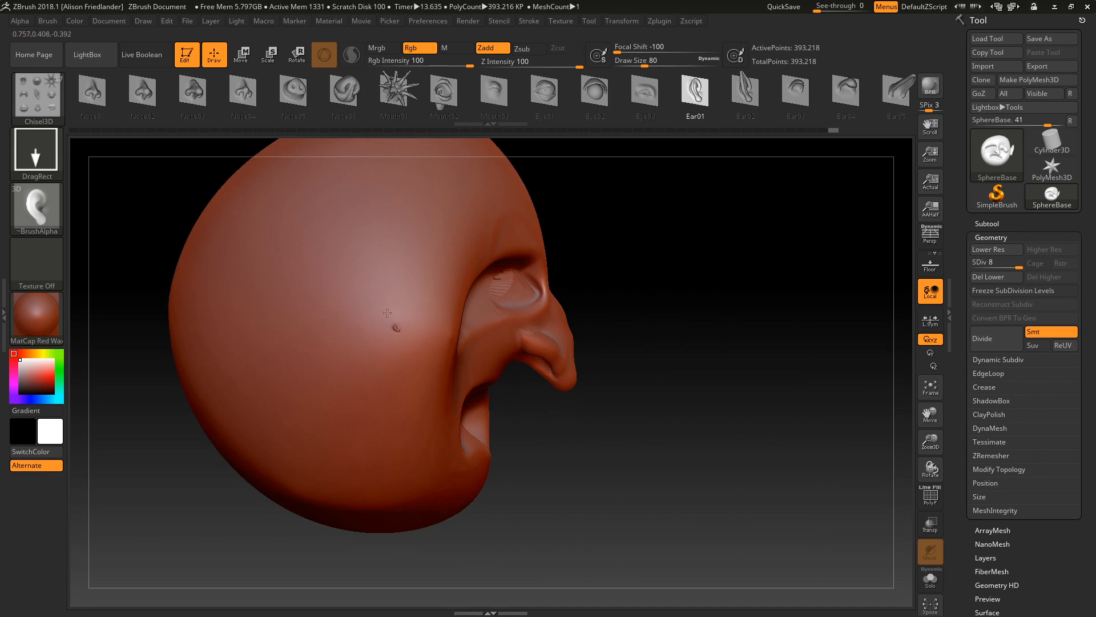
{"action": "left_click_drag", "start_coordinate": [399, 316], "coordinate": [402, 189]}
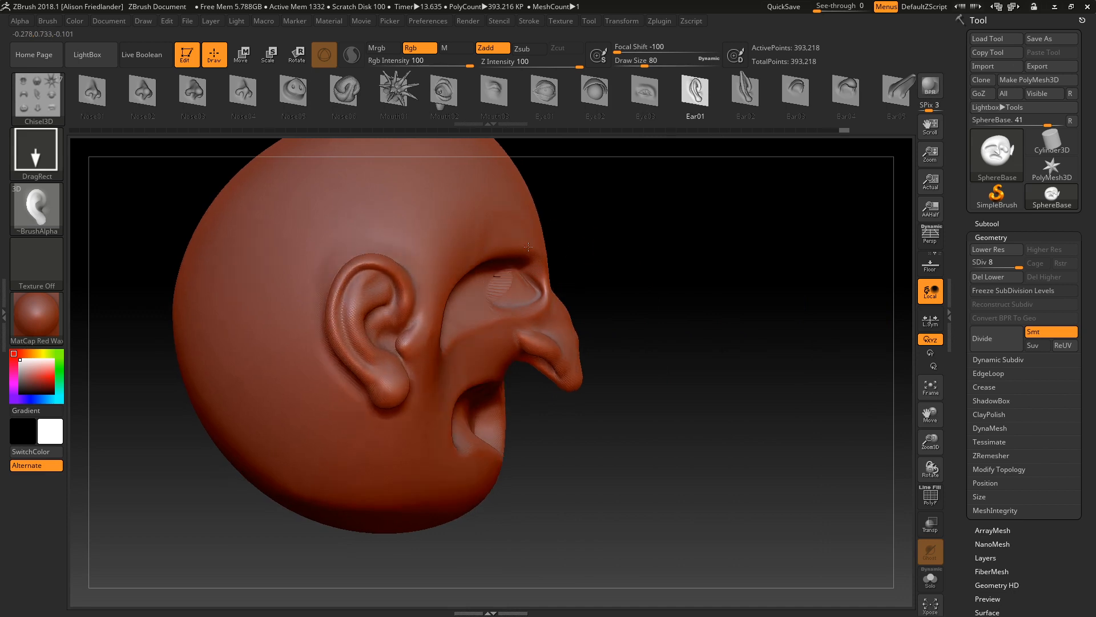
{"action": "right_click_drag", "start_coordinate": [403, 188], "coordinate": [492, 240]}
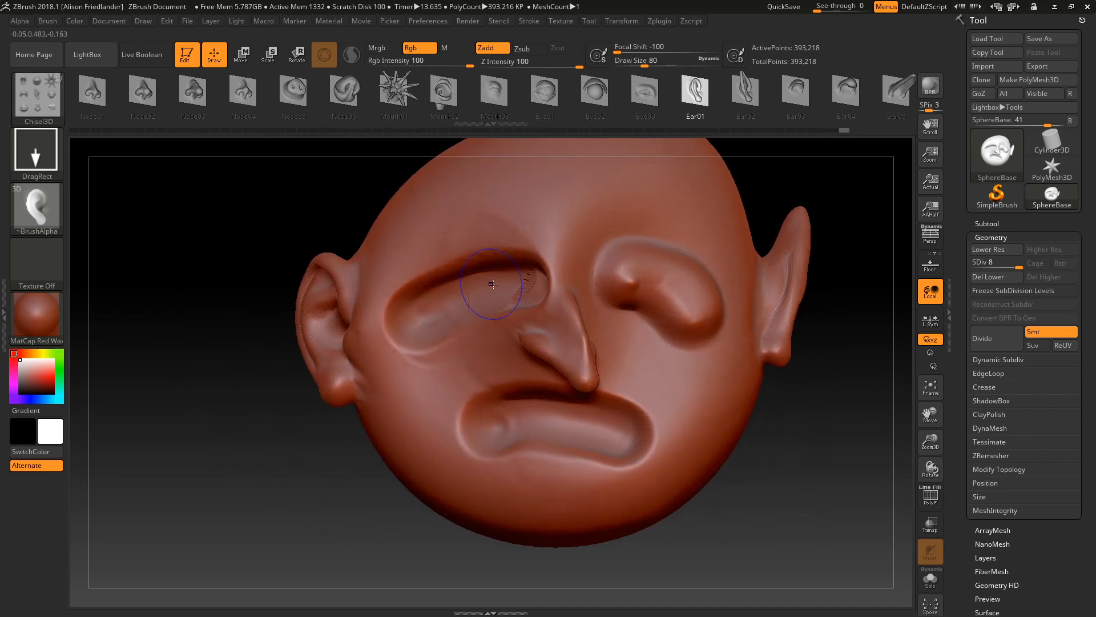
- Try the ChiselCreature brush's Spike2 tip by stamping two horns on the forehead, and undo both
{"action": "left_click", "coordinate": [38, 99]}
{"action": "left_click", "coordinate": [287, 163]}
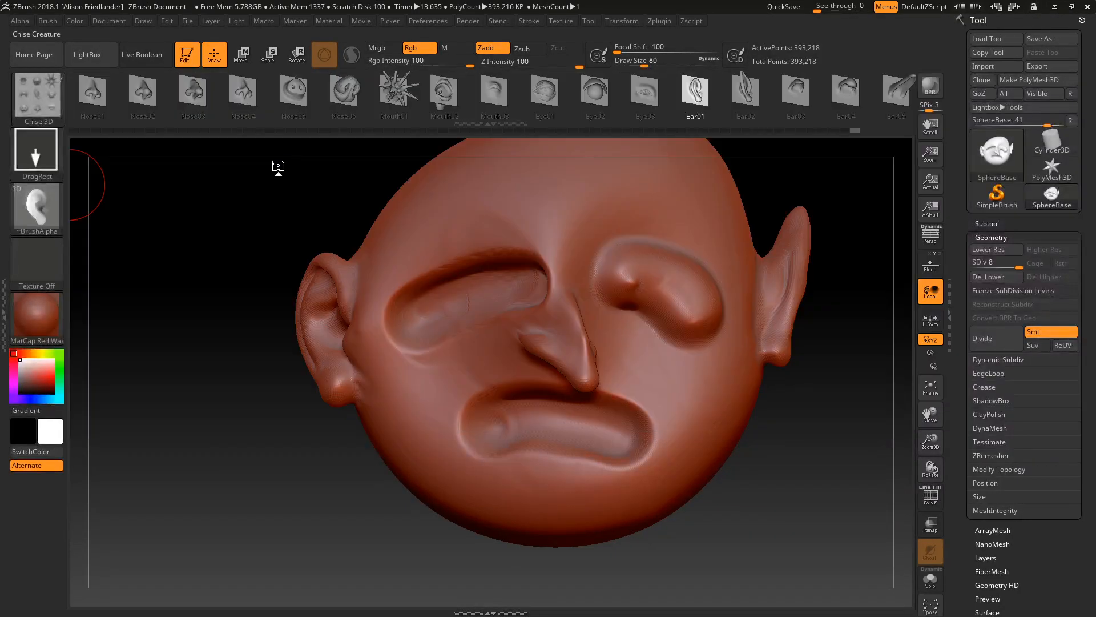
{"action": "left_click", "coordinate": [293, 91]}
{"action": "left_click_drag", "start_coordinate": [591, 231], "coordinate": [669, 274]}
{"action": "left_click_drag", "start_coordinate": [483, 219], "coordinate": [393, 191]}
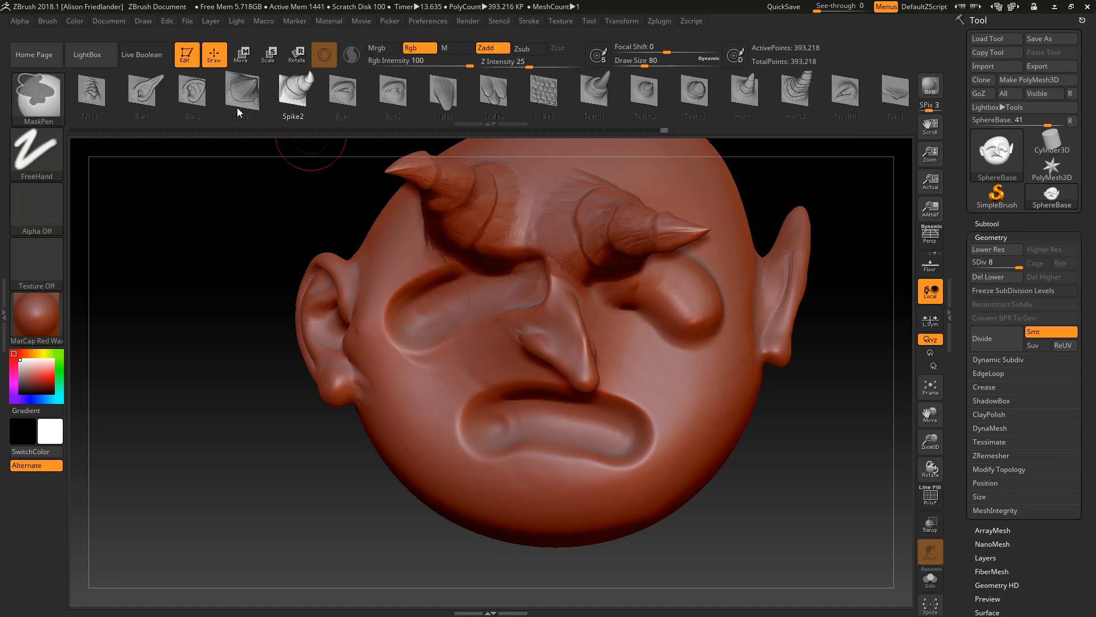
{"action": "key", "text": "ctrl+z"}
{"action": "key", "text": "ctrl+z"}
- Try the Scale3 tip by stamping patches of scales on the forehead, and undo them
{"action": "left_click", "coordinate": [550, 113]}
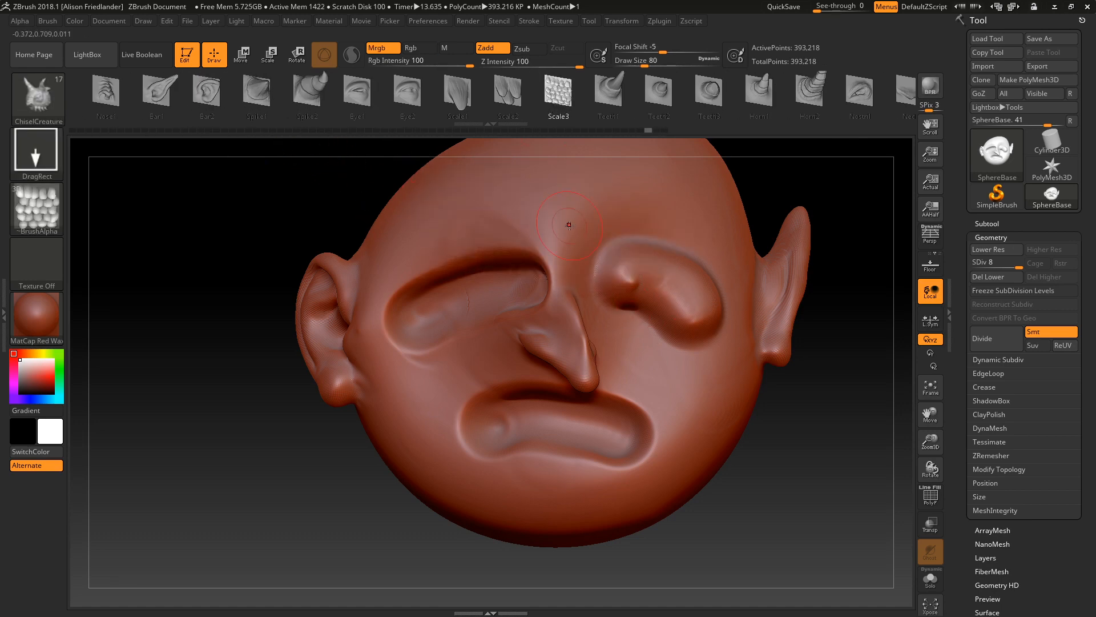
{"action": "left_click_drag", "start_coordinate": [548, 229], "coordinate": [487, 149]}
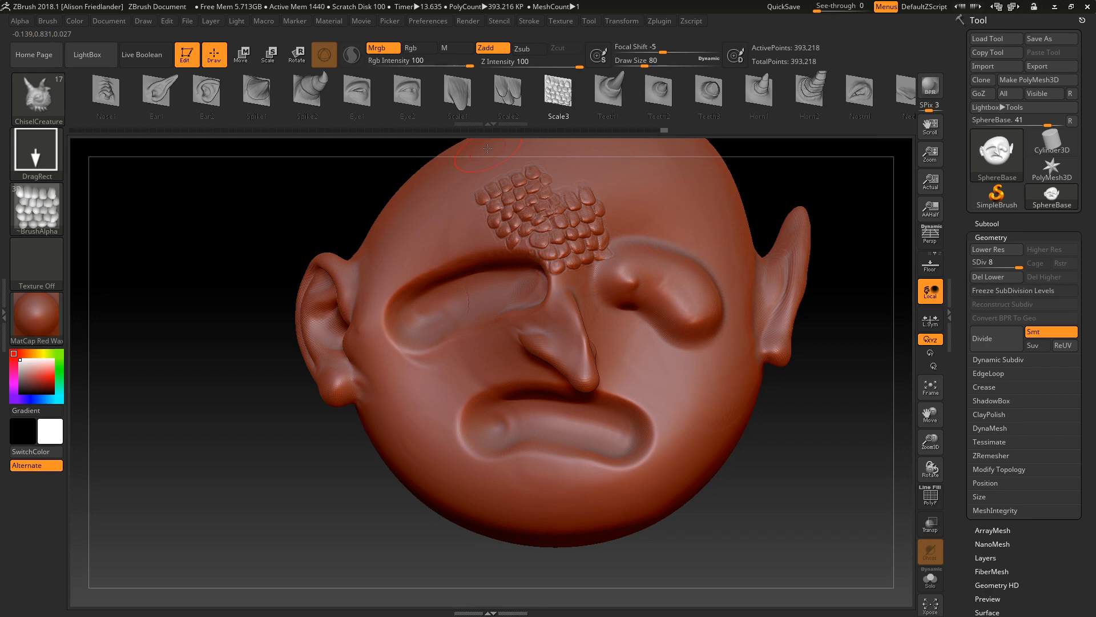
{"action": "key", "text": "ctrl+z"}
- Choose the Clay brush and build up a broad, flat patch across the forehead
{"action": "left_click", "coordinate": [53, 102]}
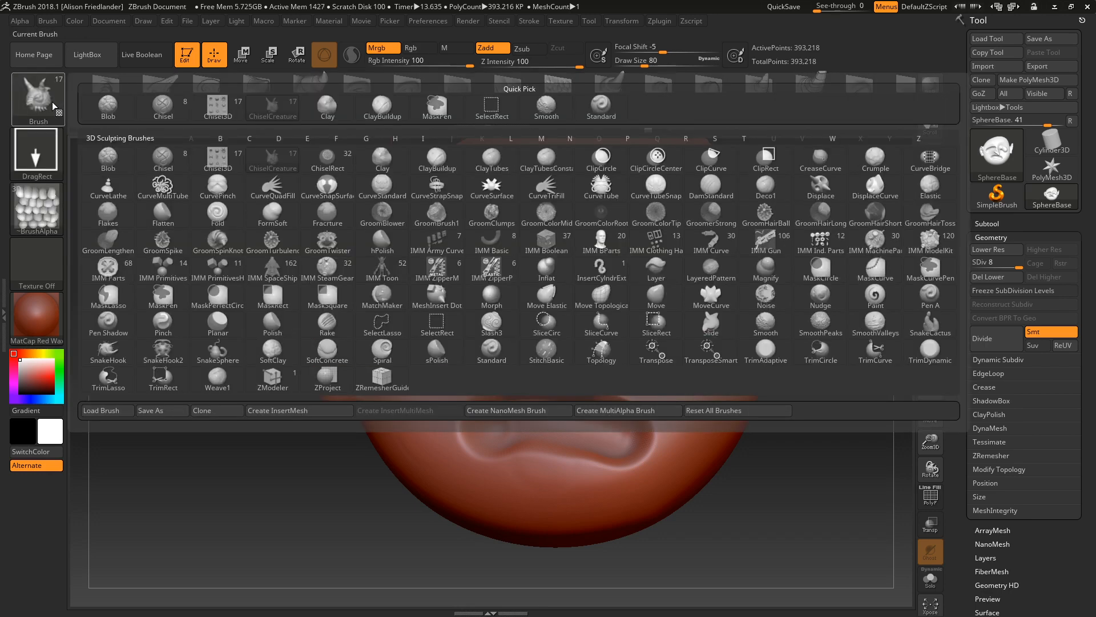
{"action": "left_click", "coordinate": [379, 161]}
{"action": "right_click_drag", "start_coordinate": [550, 201], "coordinate": [551, 253]}
{"action": "mouse_move", "coordinate": [534, 237]}
{"action": "left_mouse_down"}
{"action": "mouse_move", "coordinate": [417, 251]}
{"action": "mouse_move", "coordinate": [474, 239]}
{"action": "mouse_move", "coordinate": [513, 257]}
{"action": "mouse_move", "coordinate": [437, 247]}
{"action": "left_mouse_up"}
{"action": "mouse_move", "coordinate": [502, 241]}
{"action": "right_mouse_down"}
{"action": "mouse_move", "coordinate": [521, 229]}
{"action": "mouse_move", "coordinate": [503, 228]}
{"action": "mouse_move", "coordinate": [538, 216]}
{"action": "mouse_move", "coordinate": [578, 245]}
{"action": "right_mouse_up"}
{"action": "key", "text": "shift"}
{"action": "left_click_drag", "start_coordinate": [578, 245], "coordinate": [546, 253]}
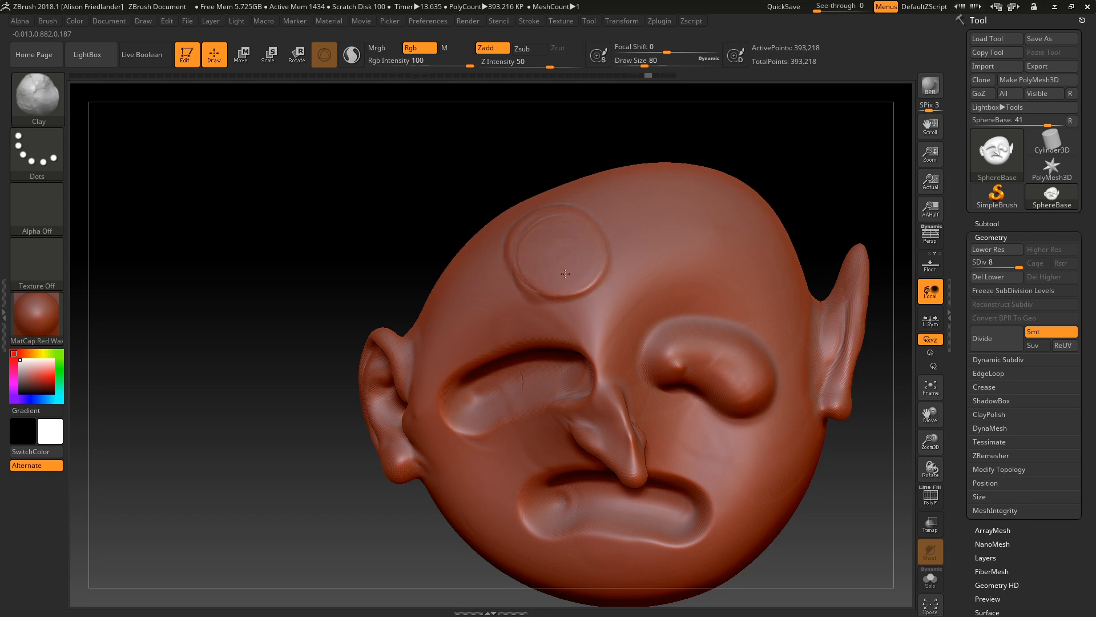
{"action": "mouse_move", "coordinate": [565, 258]}
{"action": "left_mouse_down"}
{"action": "mouse_move", "coordinate": [708, 234]}
{"action": "mouse_move", "coordinate": [627, 283]}
{"action": "mouse_move", "coordinate": [593, 268]}
{"action": "mouse_move", "coordinate": [717, 223]}
{"action": "mouse_move", "coordinate": [670, 209]}
{"action": "left_mouse_up"}
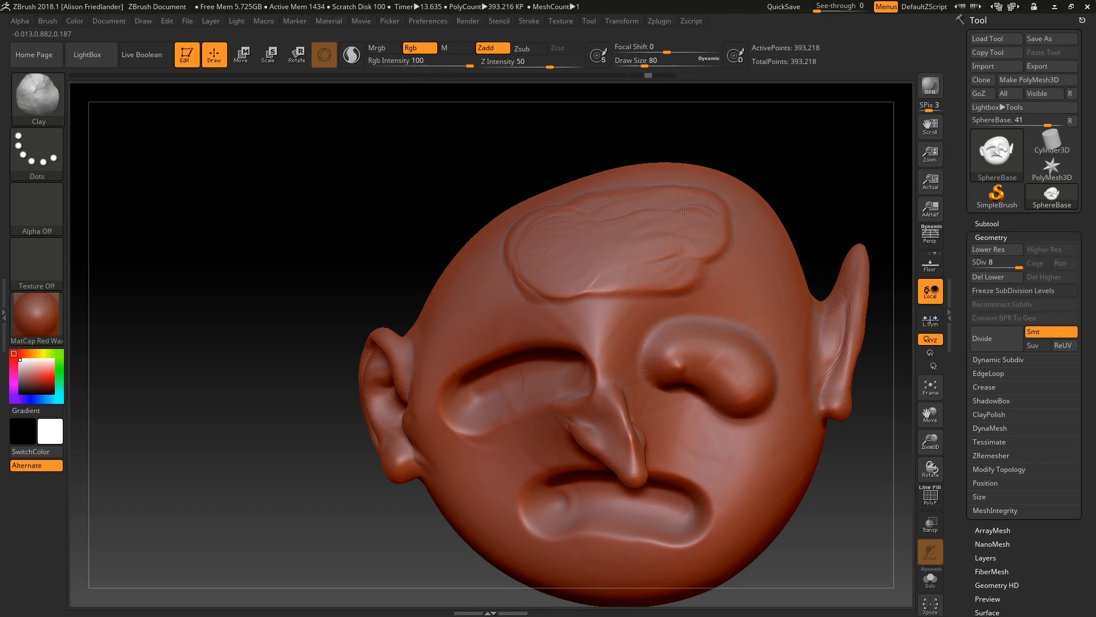
- Smooth the forehead patch and layer more clay over its middle
{"action": "key", "text": "shift"}
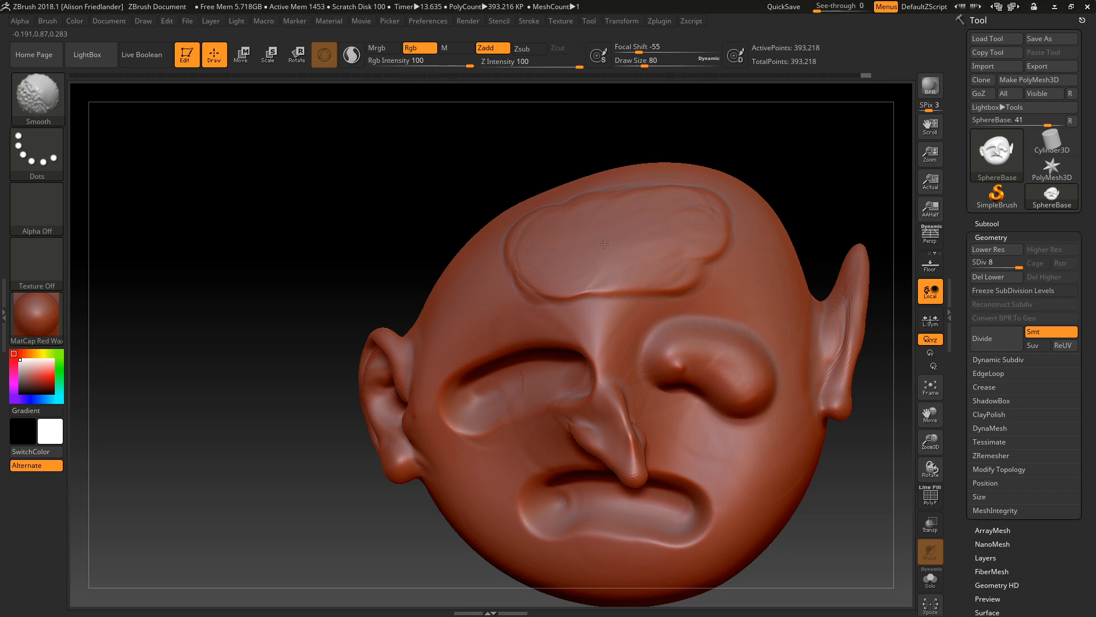
{"action": "mouse_move", "coordinate": [604, 244]}
{"action": "left_mouse_down"}
{"action": "mouse_move", "coordinate": [588, 263]}
{"action": "mouse_move", "coordinate": [568, 252]}
{"action": "mouse_move", "coordinate": [610, 267]}
{"action": "mouse_move", "coordinate": [573, 228]}
{"action": "mouse_move", "coordinate": [673, 249]}
{"action": "left_mouse_up"}
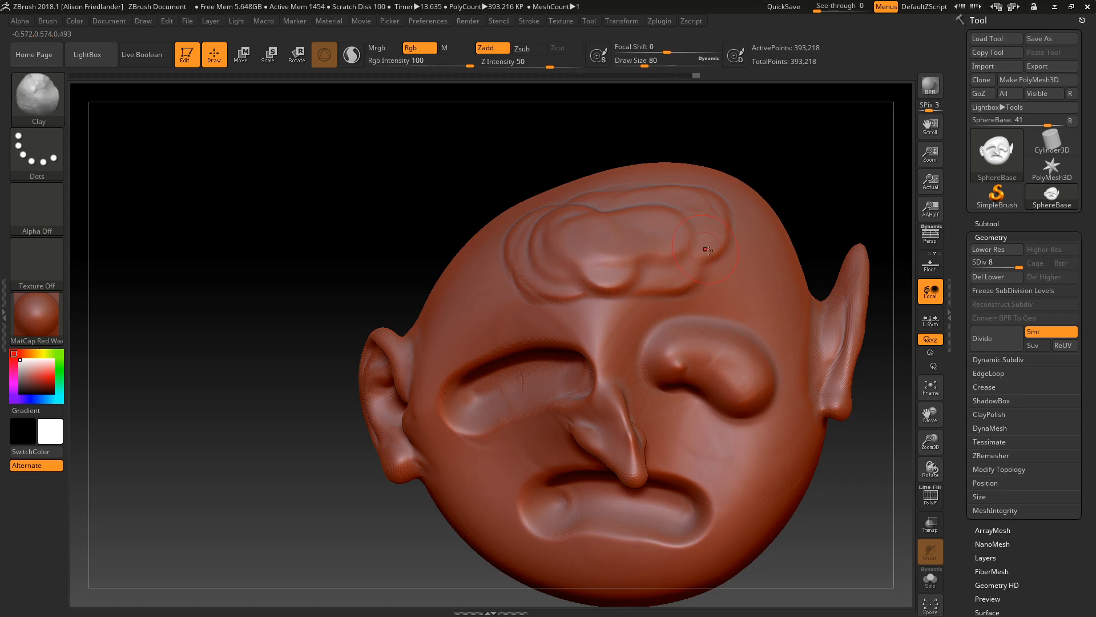
- Undo all the Clay brush strokes on the forehead
{"action": "key", "text": "ctrl+z"}
{"action": "key", "text": "ctrl+z"}
{"action": "key", "text": "ctrl+z"}
{"action": "key", "text": "ctrl+z"}
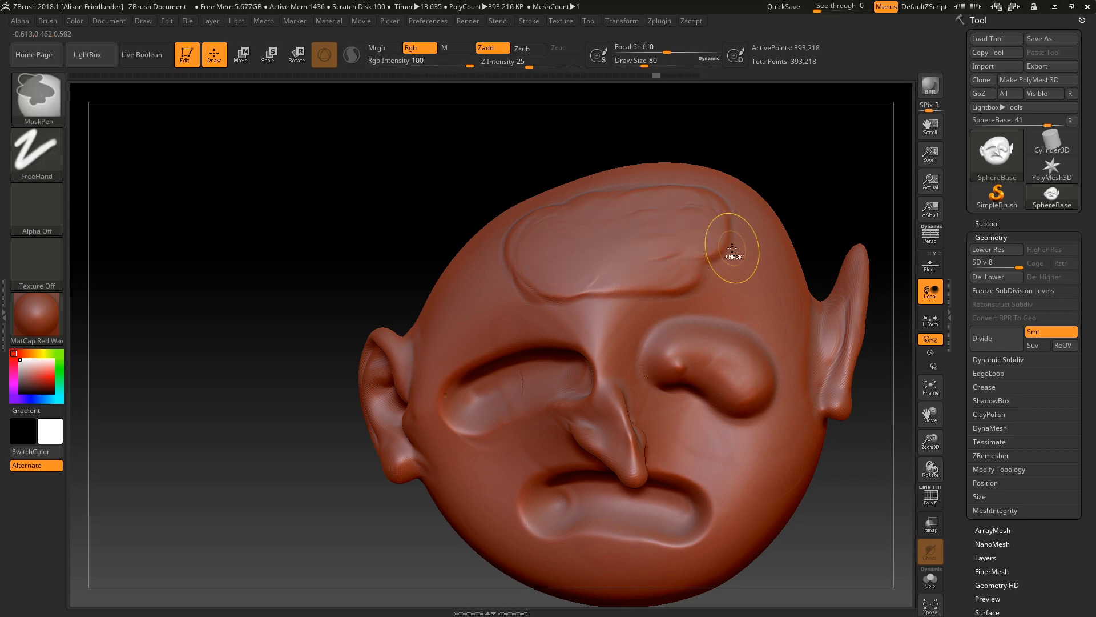
{"action": "key", "text": "ctrl+z"}
- Choose the ClayTubes brush and build up a fan-shaped forehead patch with a round layered mound in its middle
{"action": "left_click", "coordinate": [48, 108]}
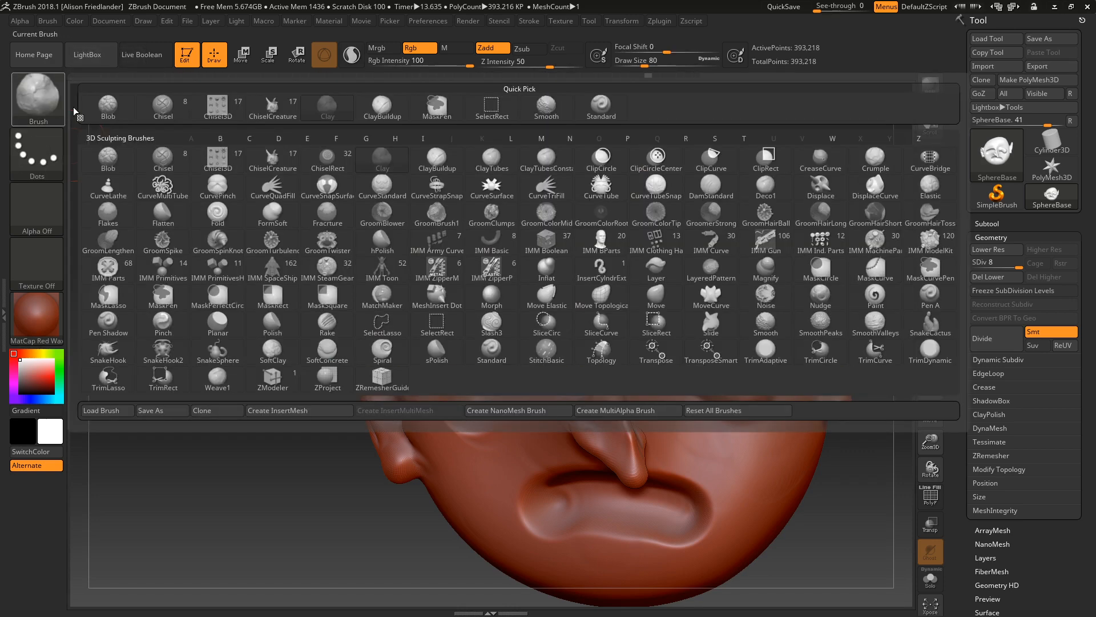
{"action": "left_click", "coordinate": [493, 160]}
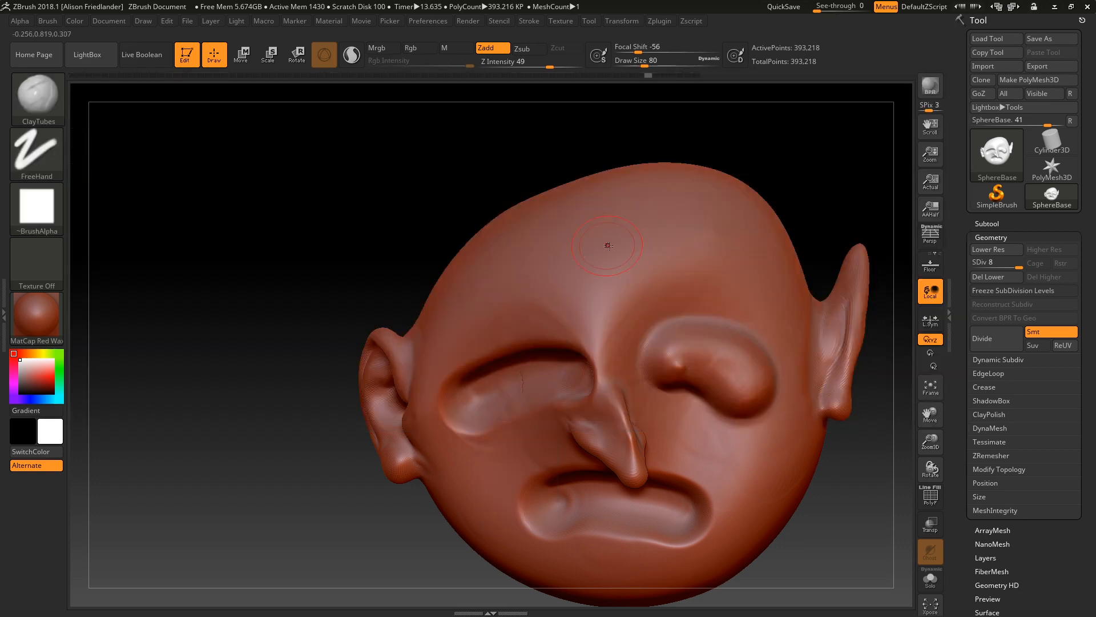
{"action": "left_click_drag", "start_coordinate": [656, 234], "coordinate": [525, 280]}
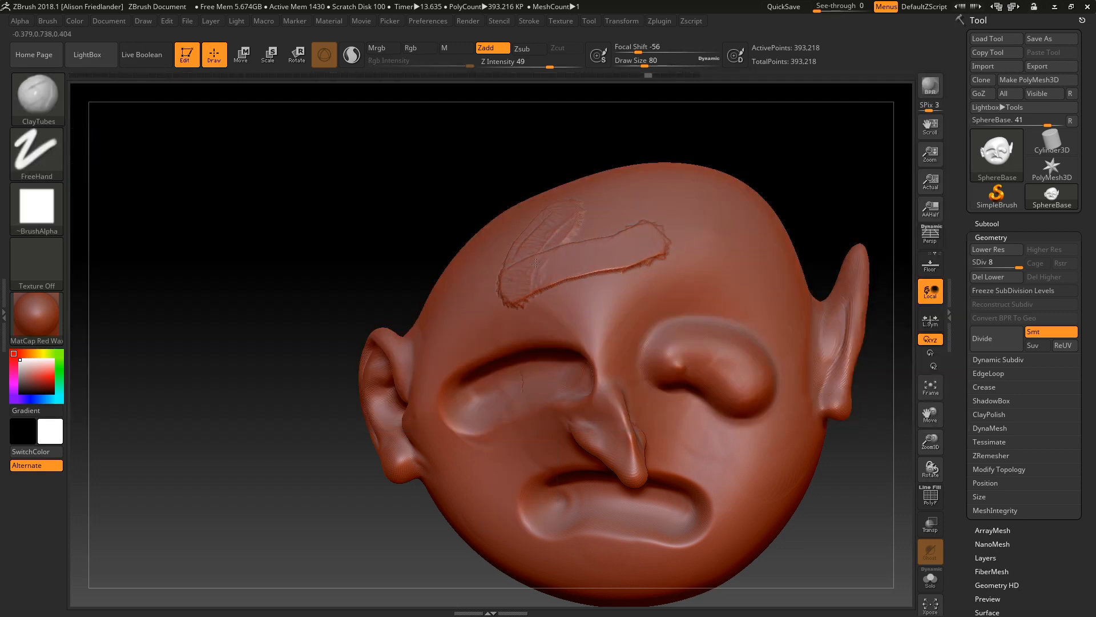
{"action": "mouse_move", "coordinate": [631, 266]}
{"action": "left_mouse_down"}
{"action": "mouse_move", "coordinate": [682, 251]}
{"action": "mouse_move", "coordinate": [586, 259]}
{"action": "left_mouse_up"}
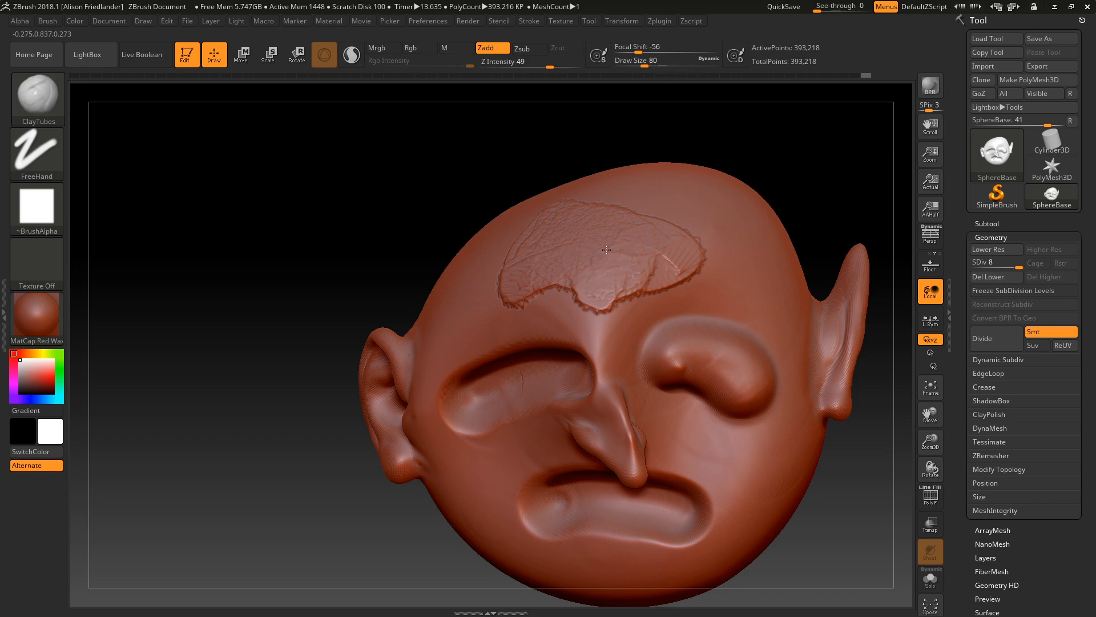
{"action": "mouse_move", "coordinate": [606, 250]}
{"action": "left_mouse_down"}
{"action": "mouse_move", "coordinate": [587, 279]}
{"action": "mouse_move", "coordinate": [604, 225]}
{"action": "mouse_move", "coordinate": [620, 264]}
{"action": "mouse_move", "coordinate": [594, 257]}
{"action": "mouse_move", "coordinate": [626, 268]}
{"action": "left_mouse_up"}
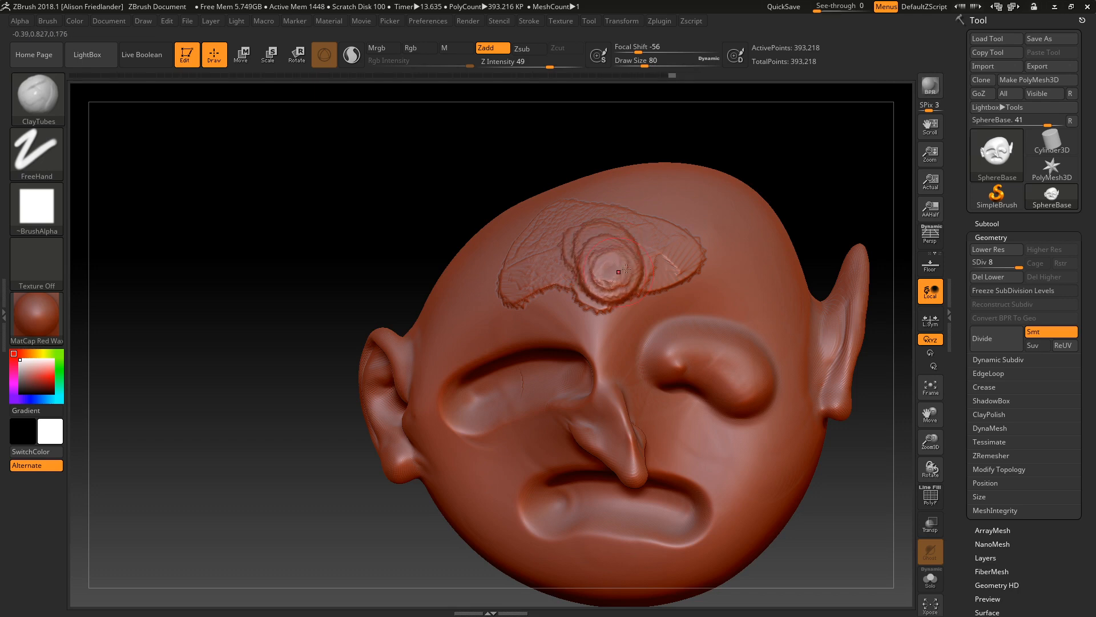
{"action": "mouse_move", "coordinate": [739, 250]}
{"action": "left_mouse_down"}
{"action": "mouse_move", "coordinate": [754, 271]}
{"action": "mouse_move", "coordinate": [721, 228]}
{"action": "mouse_move", "coordinate": [736, 220]}
{"action": "mouse_move", "coordinate": [750, 257]}
{"action": "mouse_move", "coordinate": [740, 254]}
{"action": "left_mouse_up"}
- Undo all the ClayTubes strokes on the forehead
{"action": "mouse_move", "coordinate": [739, 254]}
{"action": "right_mouse_down"}
{"action": "mouse_move", "coordinate": [711, 253]}
{"action": "mouse_move", "coordinate": [702, 228]}
{"action": "mouse_move", "coordinate": [710, 231]}
{"action": "right_mouse_up"}
{"action": "key", "text": "shift"}
{"action": "mouse_move", "coordinate": [710, 231]}
{"action": "left_mouse_down", "text": "ctrl"}
{"action": "mouse_move", "coordinate": [730, 263]}
{"action": "mouse_move", "coordinate": [710, 226]}
{"action": "left_mouse_up", "text": "ctrl"}
{"action": "key", "text": "ctrl+z"}
{"action": "key", "text": "ctrl+z"}
{"action": "key", "text": "ctrl+z"}
{"action": "key", "text": "ctrl+z"}
{"action": "key", "text": "ctrl+z"}
{"action": "key", "text": "ctrl+z"}
{"action": "key", "text": "ctrl+z"}
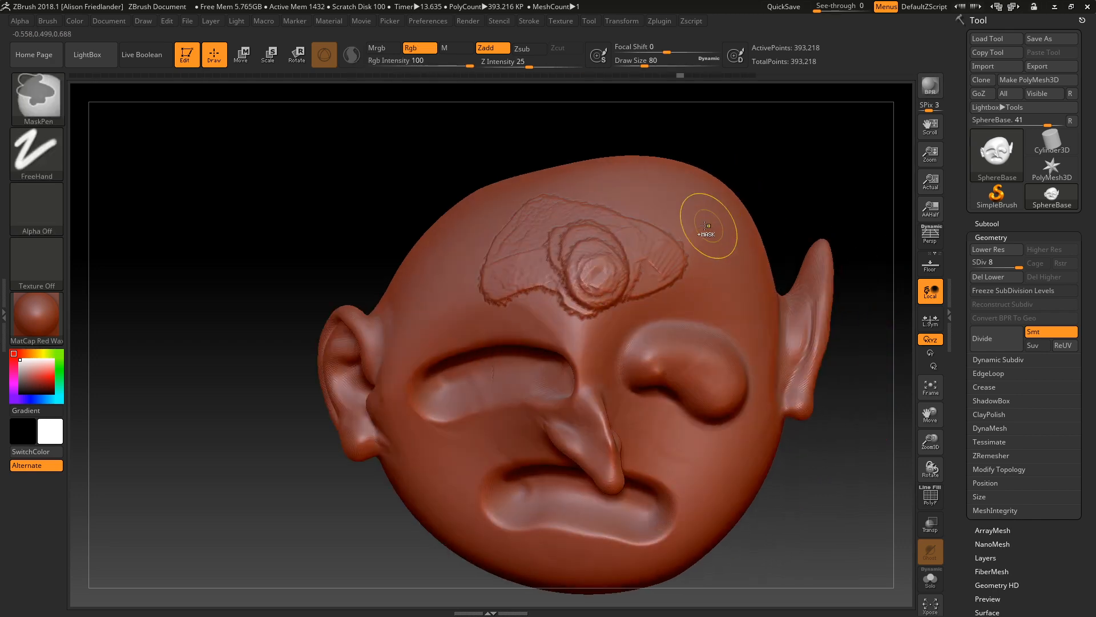
{"action": "key", "text": "ctrl+z"}
- Choose the ClayBuildup brush and build up a rough, protruding chin below the mouth groove
{"action": "left_click", "coordinate": [36, 96]}
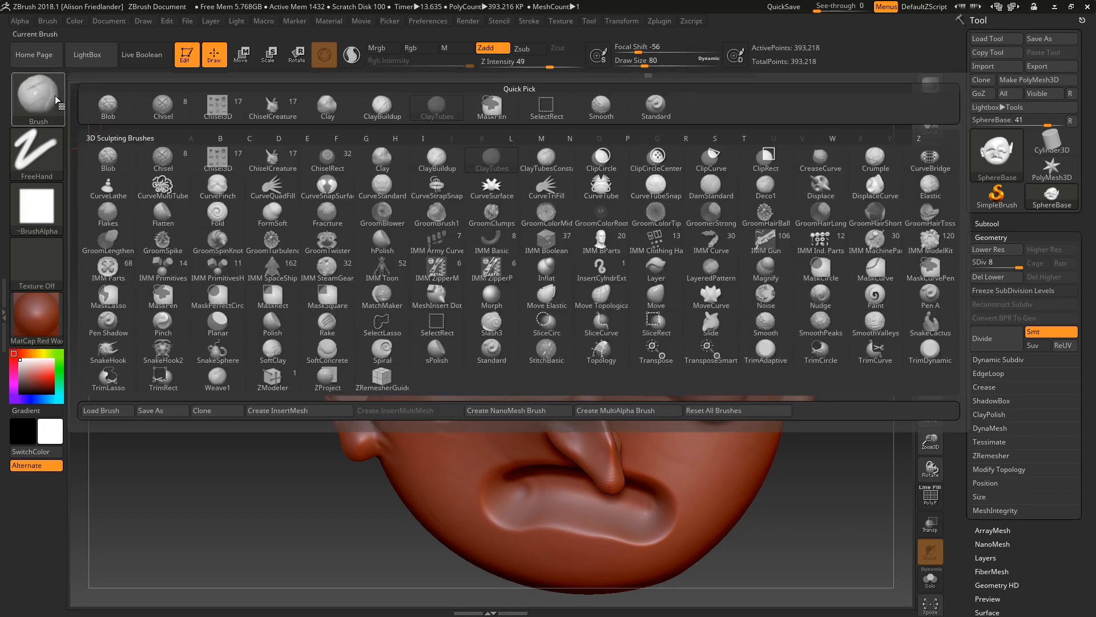
{"action": "left_click", "coordinate": [447, 164]}
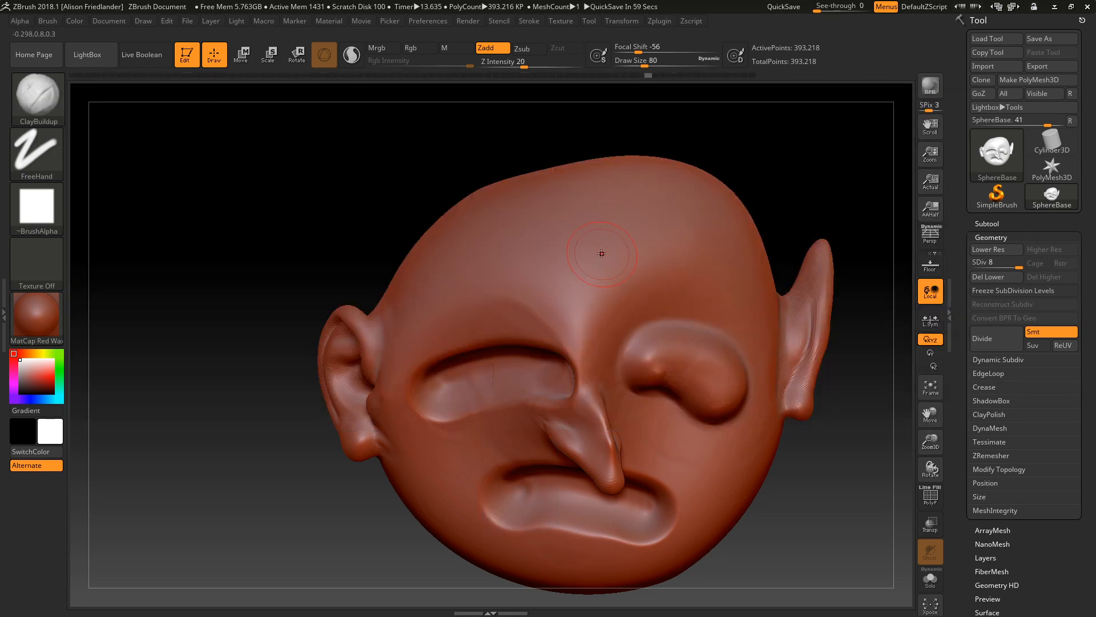
{"action": "mouse_move", "coordinate": [614, 258]}
{"action": "left_mouse_down"}
{"action": "mouse_move", "coordinate": [545, 223]}
{"action": "mouse_move", "coordinate": [717, 251]}
{"action": "mouse_move", "coordinate": [593, 160]}
{"action": "mouse_move", "coordinate": [431, 284]}
{"action": "mouse_move", "coordinate": [400, 251]}
{"action": "mouse_move", "coordinate": [451, 325]}
{"action": "mouse_move", "coordinate": [474, 251]}
{"action": "mouse_move", "coordinate": [516, 308]}
{"action": "mouse_move", "coordinate": [503, 251]}
{"action": "mouse_move", "coordinate": [457, 297]}
{"action": "mouse_move", "coordinate": [497, 269]}
{"action": "mouse_move", "coordinate": [457, 268]}
{"action": "mouse_move", "coordinate": [468, 257]}
{"action": "left_mouse_up"}
{"action": "mouse_move", "coordinate": [342, 222]}
{"action": "left_mouse_down"}
{"action": "mouse_move", "coordinate": [456, 215]}
{"action": "mouse_move", "coordinate": [563, 266]}
{"action": "mouse_move", "coordinate": [648, 378]}
{"action": "mouse_move", "coordinate": [562, 386]}
{"action": "mouse_move", "coordinate": [531, 408]}
{"action": "mouse_move", "coordinate": [513, 394]}
{"action": "mouse_move", "coordinate": [548, 411]}
{"action": "mouse_move", "coordinate": [482, 355]}
{"action": "mouse_move", "coordinate": [632, 391]}
{"action": "mouse_move", "coordinate": [588, 458]}
{"action": "mouse_move", "coordinate": [540, 384]}
{"action": "mouse_move", "coordinate": [502, 414]}
{"action": "mouse_move", "coordinate": [573, 434]}
{"action": "left_mouse_up"}
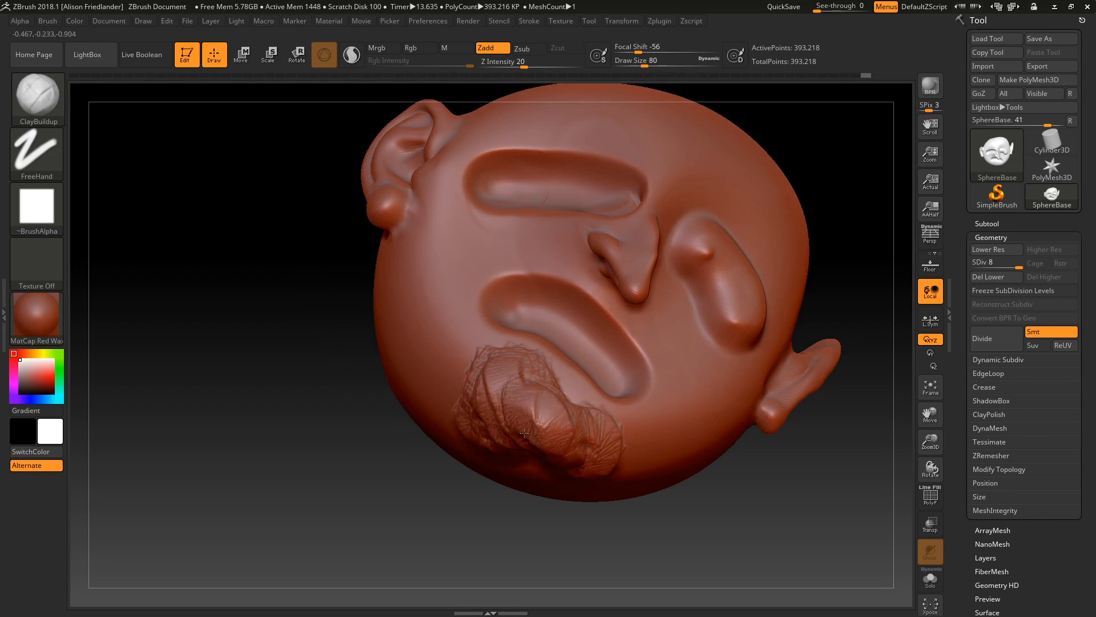
- Smooth the rough ClayBuildup strokes on the chin
{"action": "key", "text": "shift"}
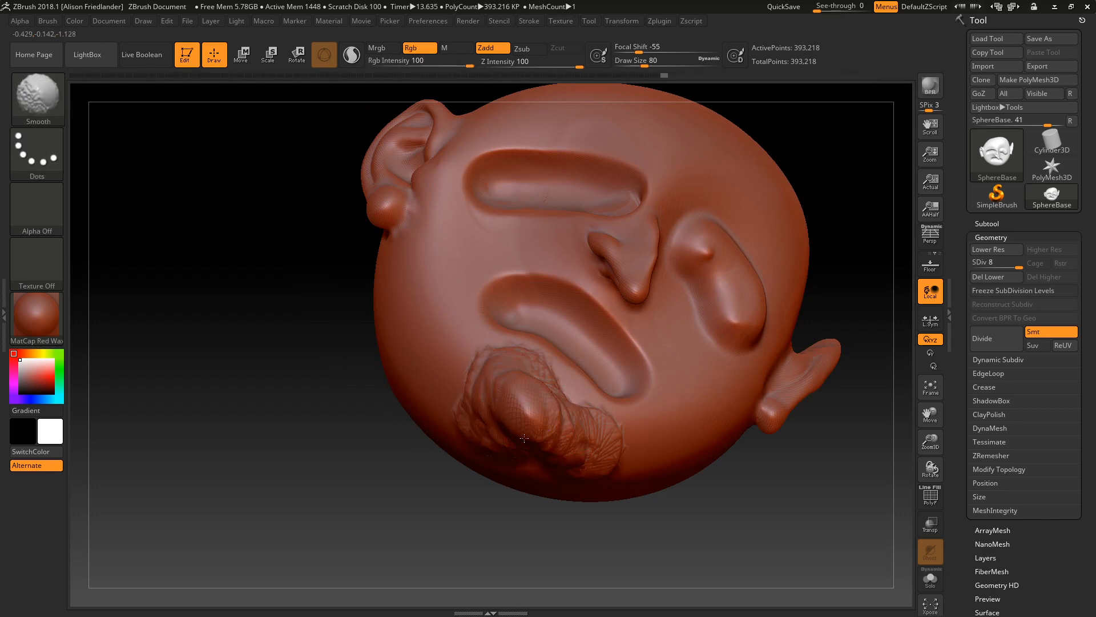
{"action": "mouse_move", "coordinate": [588, 392]}
{"action": "right_mouse_down"}
{"action": "mouse_move", "coordinate": [526, 448]}
{"action": "mouse_move", "coordinate": [526, 387]}
{"action": "right_mouse_up"}
{"action": "key", "text": "shift"}
{"action": "mouse_move", "coordinate": [520, 337]}
{"action": "right_mouse_down"}
{"action": "mouse_move", "coordinate": [549, 355]}
{"action": "mouse_move", "coordinate": [558, 560]}
{"action": "mouse_move", "coordinate": [543, 502]}
{"action": "mouse_move", "coordinate": [465, 425]}
{"action": "mouse_move", "coordinate": [604, 381]}
{"action": "mouse_move", "coordinate": [508, 195]}
{"action": "mouse_move", "coordinate": [519, 201]}
{"action": "mouse_move", "coordinate": [440, 215]}
{"action": "mouse_move", "coordinate": [433, 183]}
{"action": "mouse_move", "coordinate": [464, 169]}
{"action": "mouse_move", "coordinate": [386, 149]}
{"action": "mouse_move", "coordinate": [362, 127]}
{"action": "mouse_move", "coordinate": [340, 220]}
{"action": "mouse_move", "coordinate": [316, 220]}
{"action": "right_mouse_up"}
{"action": "key", "text": "shift"}
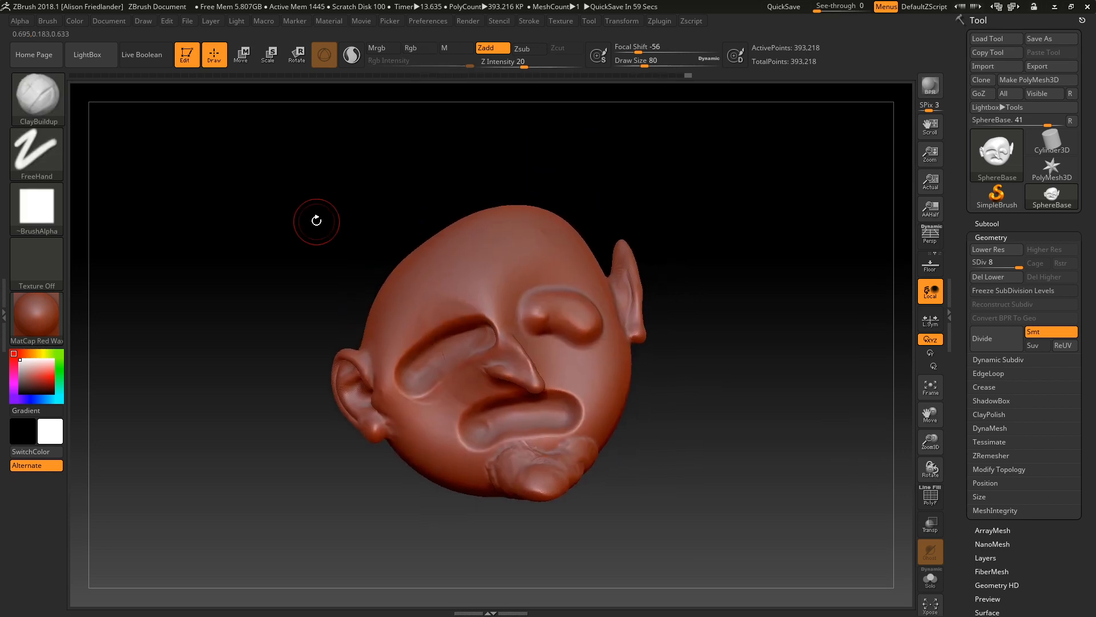
- Choose the DamStandard brush, try looping creases across the forehead, and undo them
{"action": "left_click", "coordinate": [39, 108]}
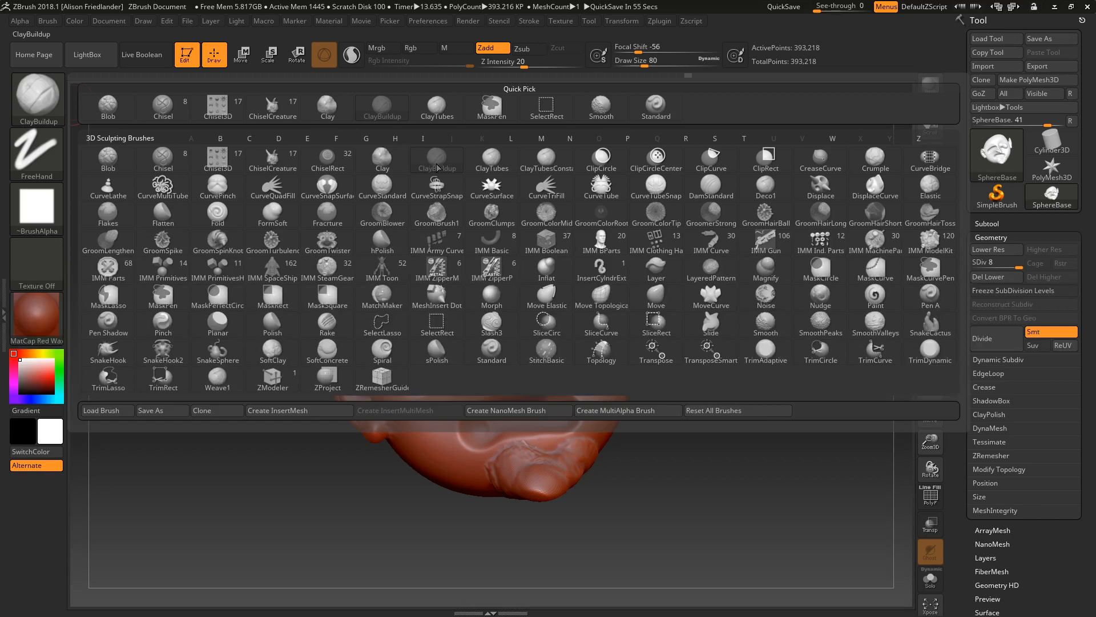
{"action": "left_click", "coordinate": [711, 188]}
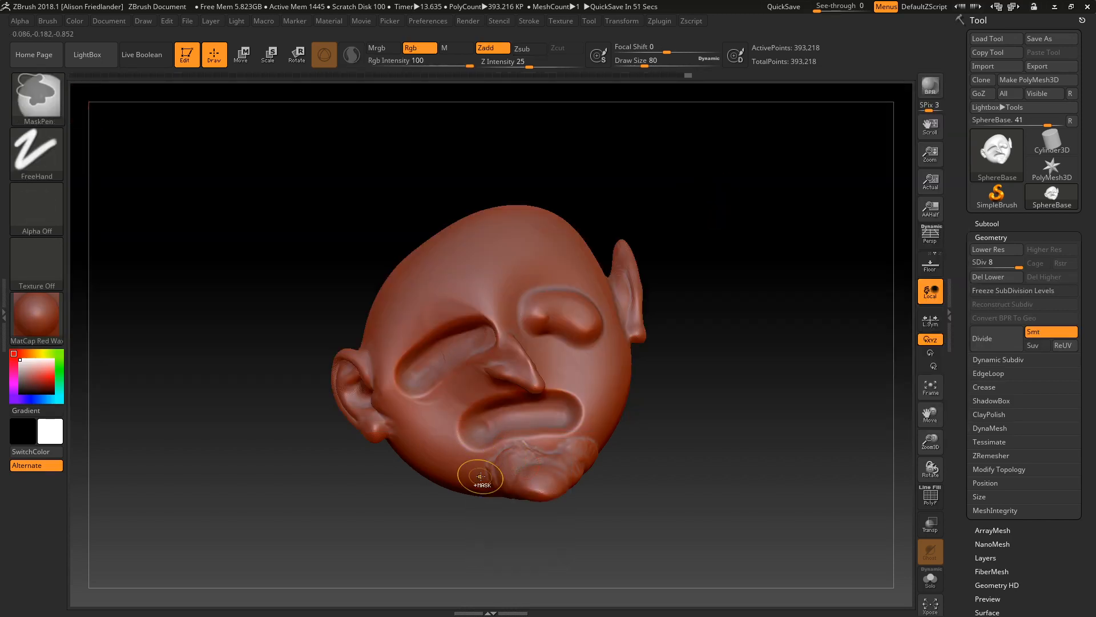
{"action": "right_click_drag", "start_coordinate": [468, 295], "coordinate": [529, 278]}
{"action": "mouse_move", "coordinate": [509, 269]}
{"action": "left_mouse_down"}
{"action": "mouse_move", "coordinate": [480, 254]}
{"action": "mouse_move", "coordinate": [422, 268]}
{"action": "mouse_move", "coordinate": [370, 327]}
{"action": "mouse_move", "coordinate": [360, 283]}
{"action": "mouse_move", "coordinate": [437, 261]}
{"action": "mouse_move", "coordinate": [483, 294]}
{"action": "mouse_move", "coordinate": [533, 288]}
{"action": "mouse_move", "coordinate": [516, 224]}
{"action": "mouse_move", "coordinate": [457, 299]}
{"action": "mouse_move", "coordinate": [403, 251]}
{"action": "mouse_move", "coordinate": [505, 232]}
{"action": "mouse_move", "coordinate": [548, 166]}
{"action": "left_mouse_up"}
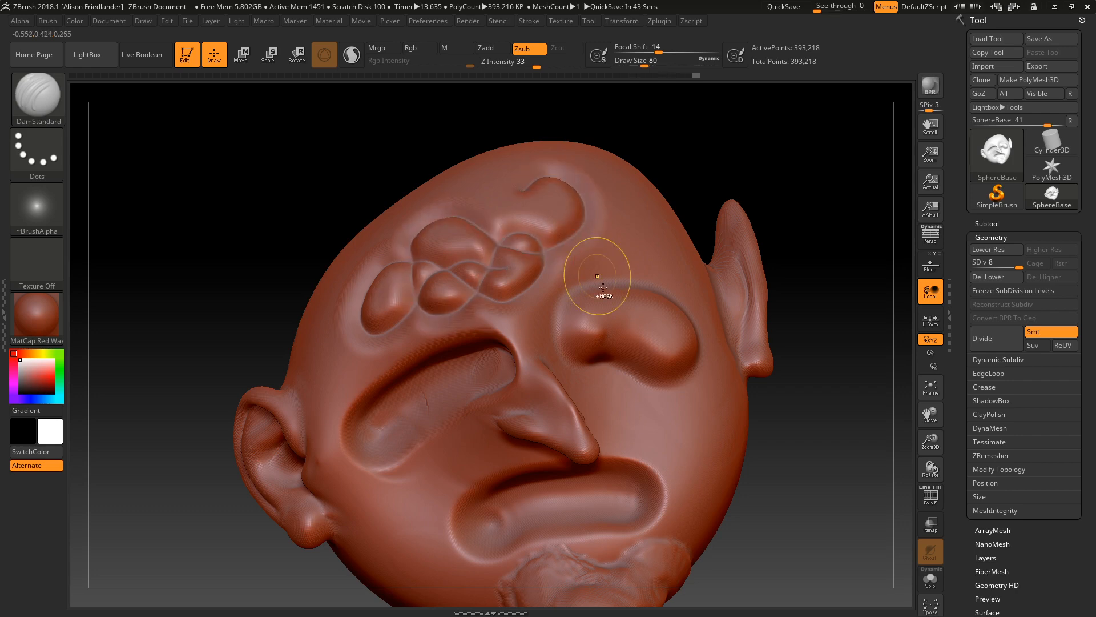
{"action": "key", "text": "ctrl+z"}
{"action": "key", "text": "ctrl+z"}
{"action": "key", "text": "ctrl+z"}
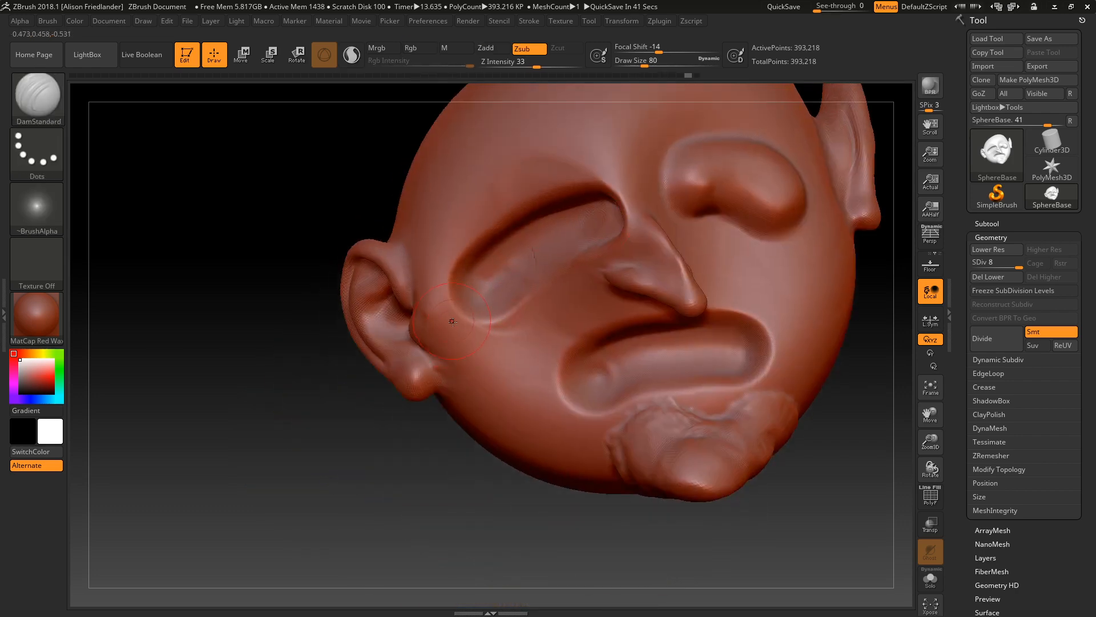
- Carve deep smile-line creases with DamStandard from both sides of the nose down toward the corners of the mouth
{"action": "mouse_move", "coordinate": [452, 321]}
{"action": "left_mouse_down"}
{"action": "mouse_move", "coordinate": [517, 328]}
{"action": "mouse_move", "coordinate": [598, 269]}
{"action": "left_mouse_up"}
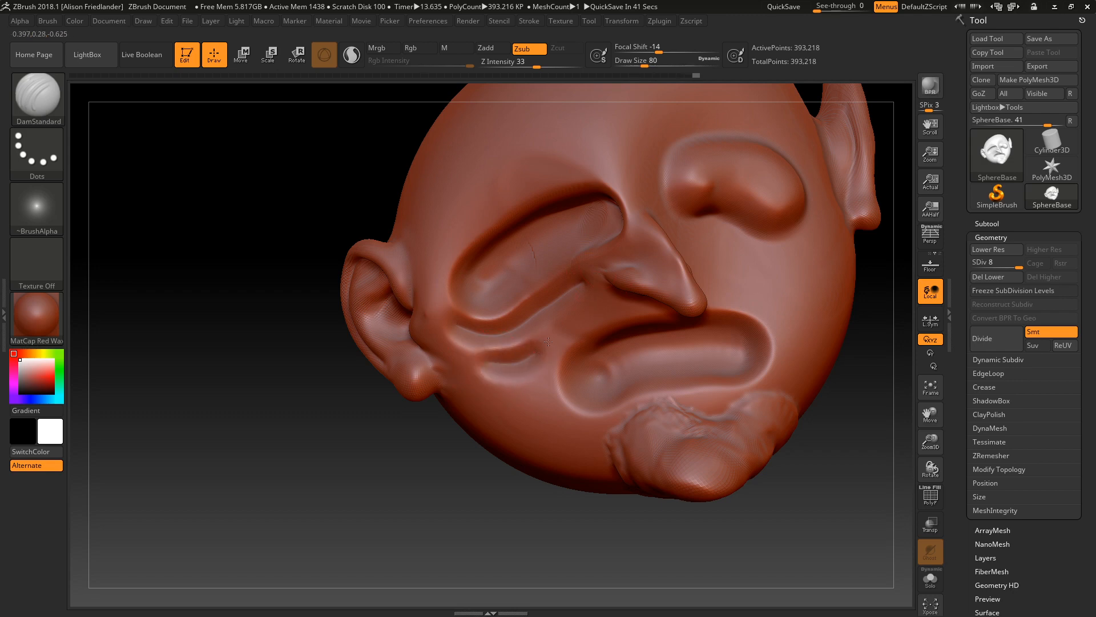
{"action": "key", "text": "ctrl"}
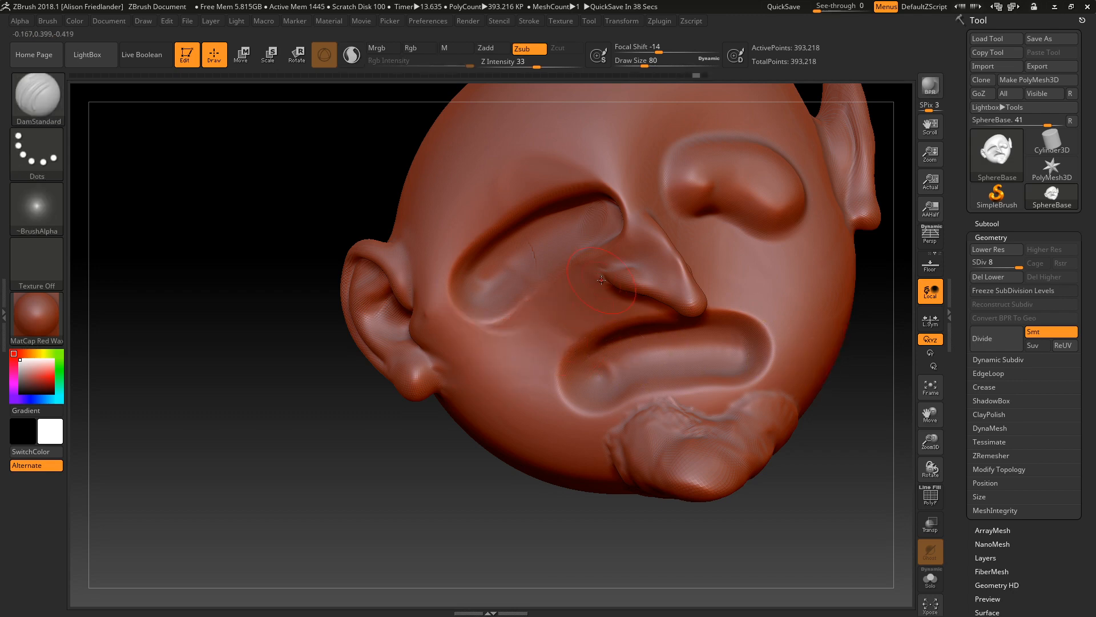
{"action": "left_click_drag", "start_coordinate": [601, 276], "coordinate": [541, 393]}
{"action": "right_click_drag", "start_coordinate": [548, 394], "coordinate": [739, 323]}
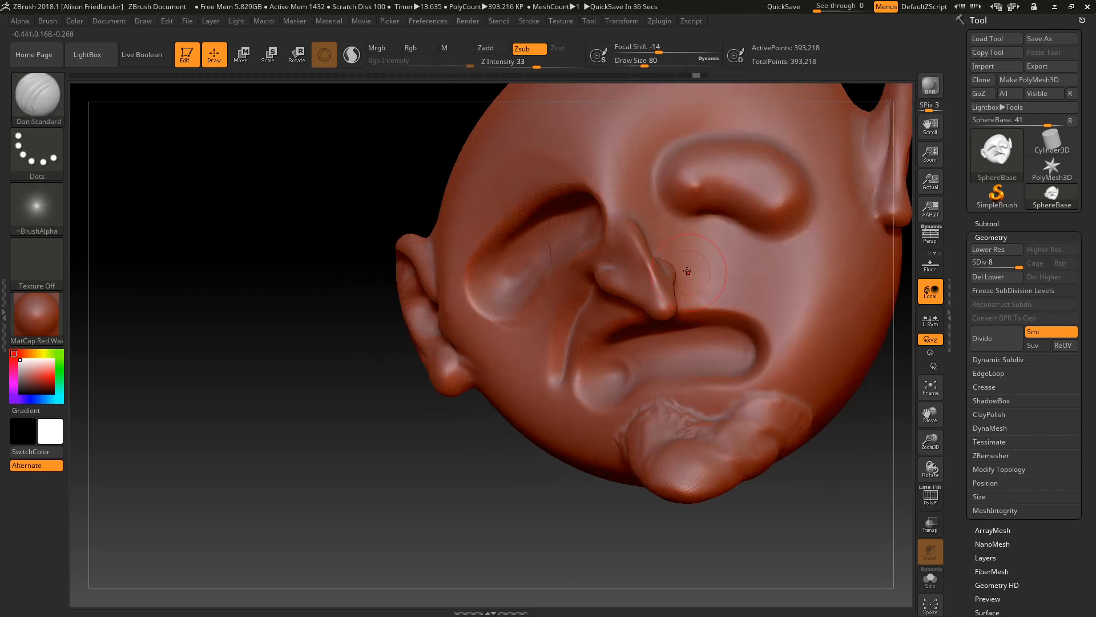
{"action": "key", "text": "ctrl"}
{"action": "mouse_move", "coordinate": [670, 264]}
{"action": "left_mouse_down"}
{"action": "mouse_move", "coordinate": [718, 277]}
{"action": "mouse_move", "coordinate": [772, 329]}
{"action": "left_mouse_up"}
- Set the draw size to 33 and carve short crow's-feet wrinkles at the outer corners of both eyes
{"action": "right_click_drag", "start_coordinate": [810, 364], "coordinate": [661, 262]}
{"action": "mouse_move", "coordinate": [607, 227]}
{"action": "left_mouse_down"}
{"action": "mouse_move", "coordinate": [702, 224]}
{"action": "mouse_move", "coordinate": [734, 243]}
{"action": "left_mouse_up"}
{"action": "key", "text": "ctrl"}
{"action": "key", "text": "space"}
{"action": "left_click_drag", "start_coordinate": [751, 279], "coordinate": [741, 284]}
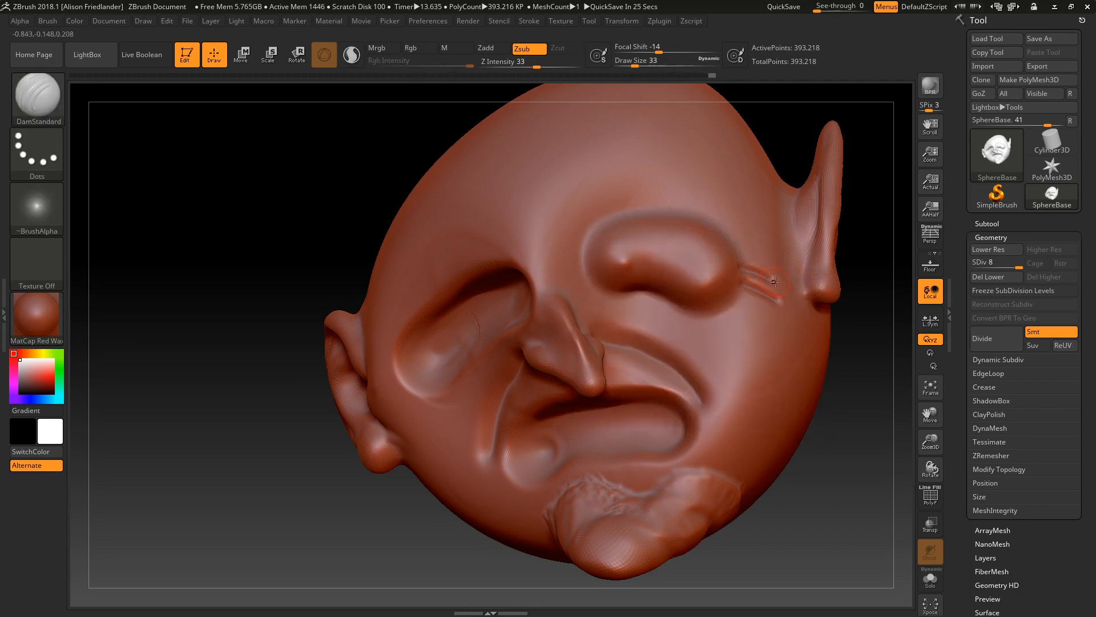
{"action": "right_click_drag", "start_coordinate": [431, 371], "coordinate": [419, 398]}
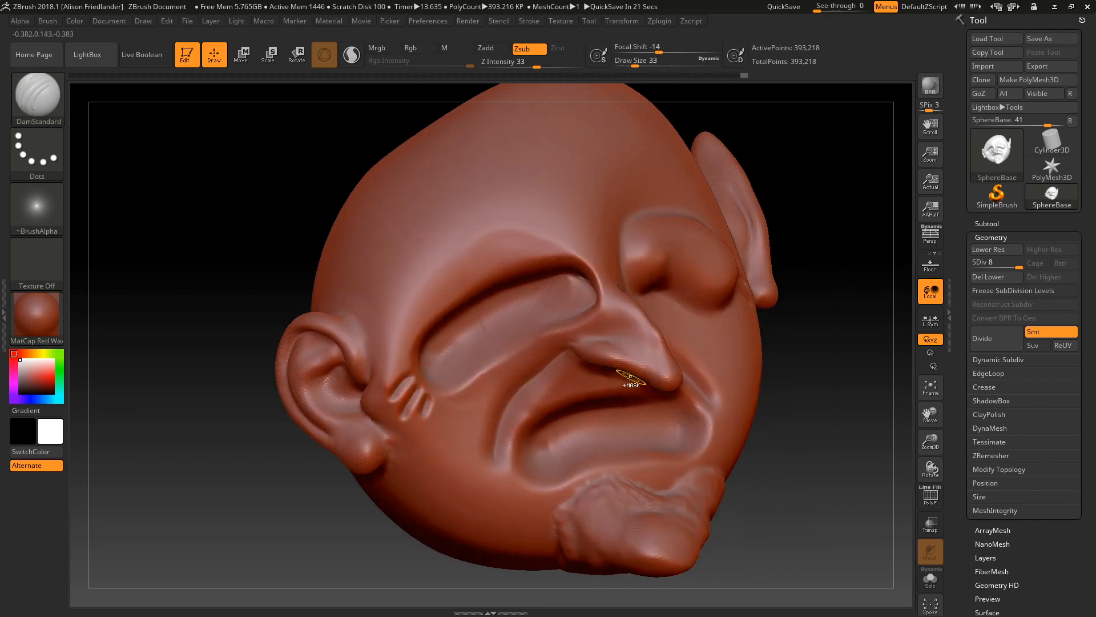
- Carve a small tooth-like shape in the middle of the mouth, and undo the looping lines tried on the forehead
{"action": "right_click_drag", "start_coordinate": [631, 376], "coordinate": [562, 366], "text": "ctrl"}
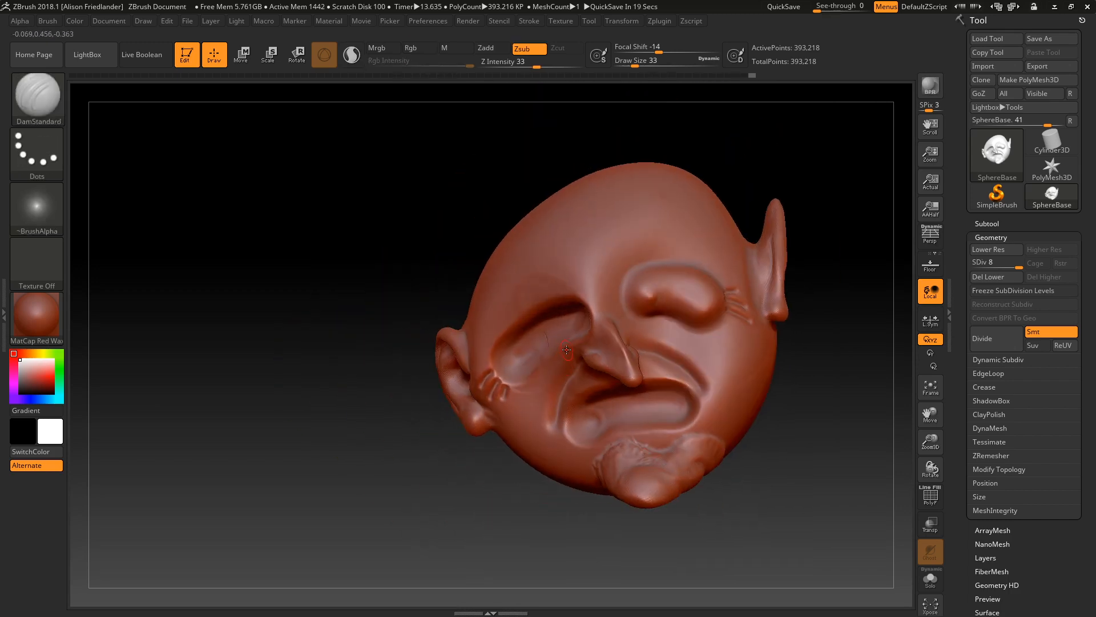
{"action": "right_click_drag", "start_coordinate": [612, 420], "coordinate": [621, 374], "text": "alt"}
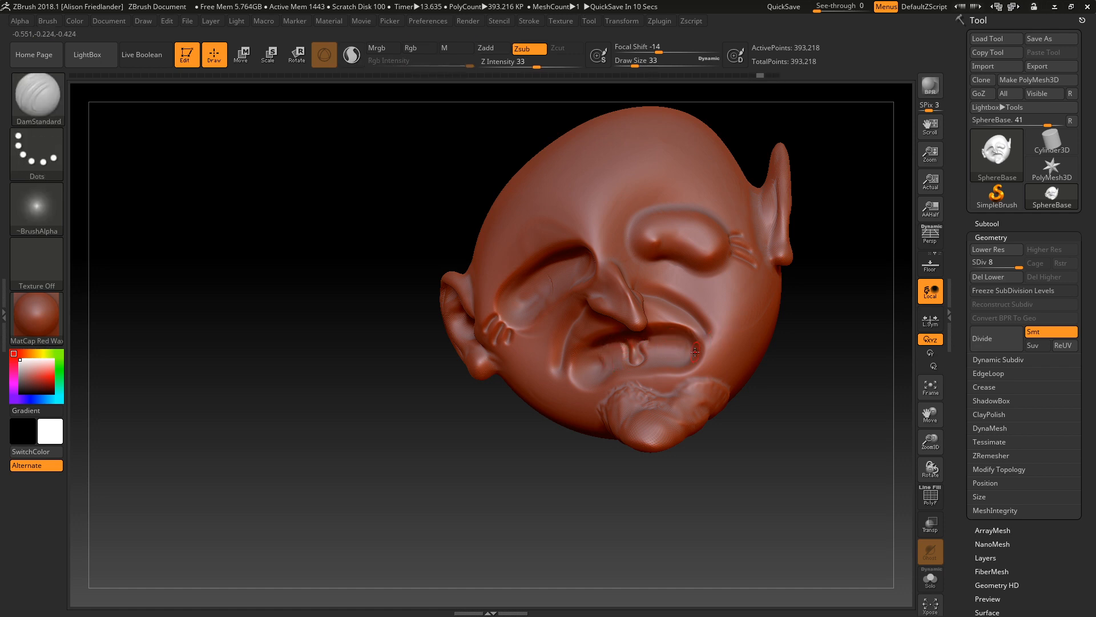
{"action": "right_click_drag", "start_coordinate": [708, 252], "coordinate": [574, 274]}
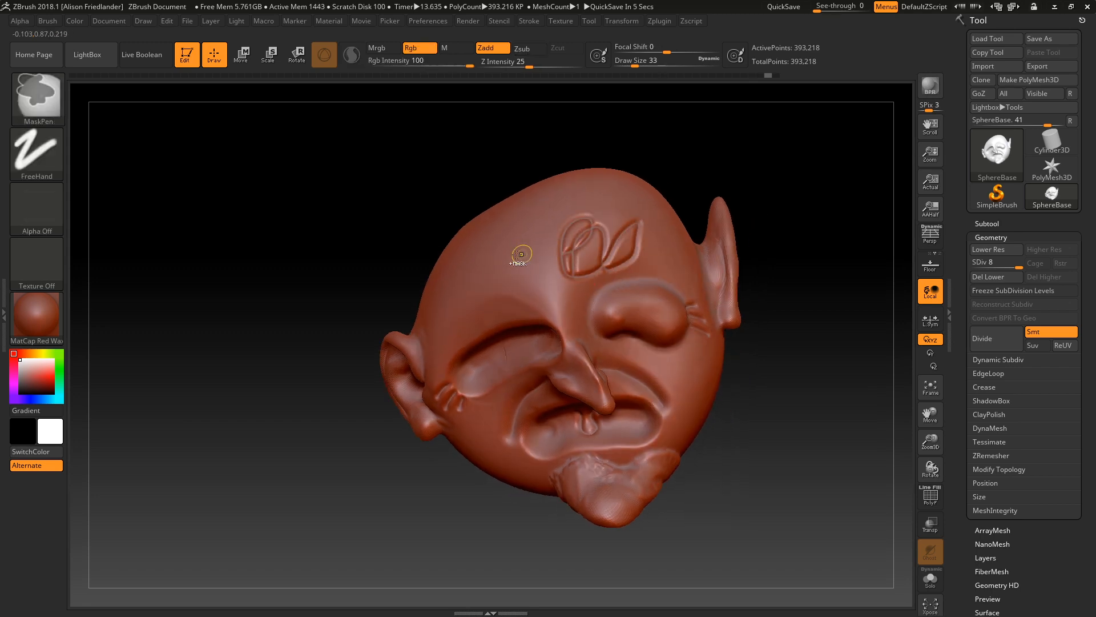
{"action": "key", "text": "ctrl+z"}
- Reselect the DamStandard brush, set the draw size to 77, and carve and smooth vertical creases in the chin
{"action": "left_click", "coordinate": [27, 92]}
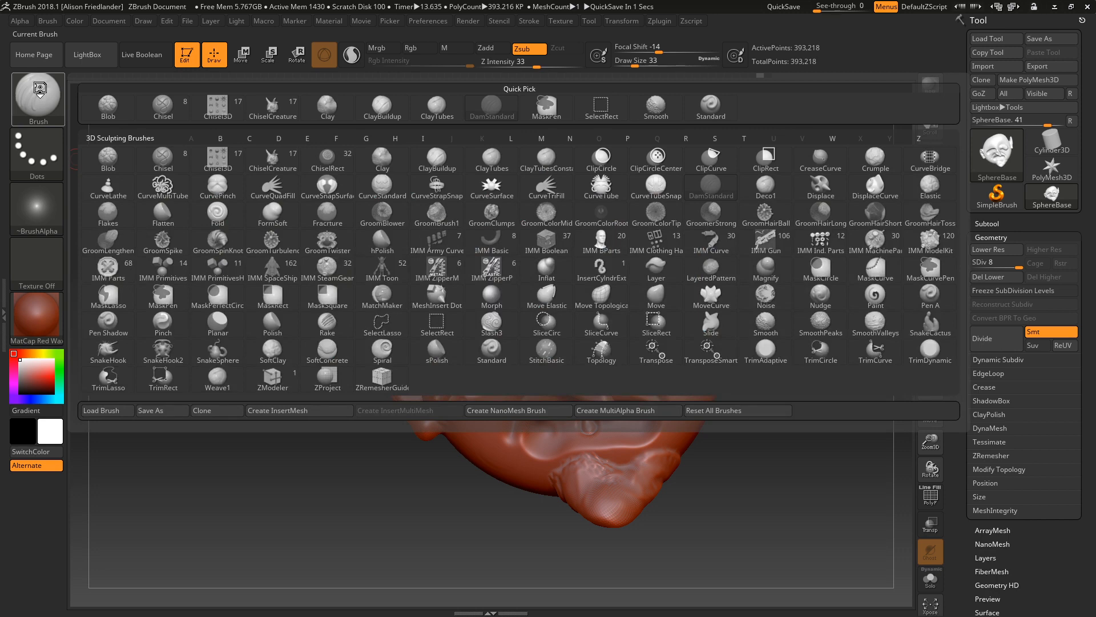
{"action": "left_click", "coordinate": [711, 184]}
{"action": "right_click_drag", "start_coordinate": [564, 354], "coordinate": [598, 342]}
{"action": "key", "text": "space"}
{"action": "left_click_drag", "start_coordinate": [598, 342], "coordinate": [607, 343]}
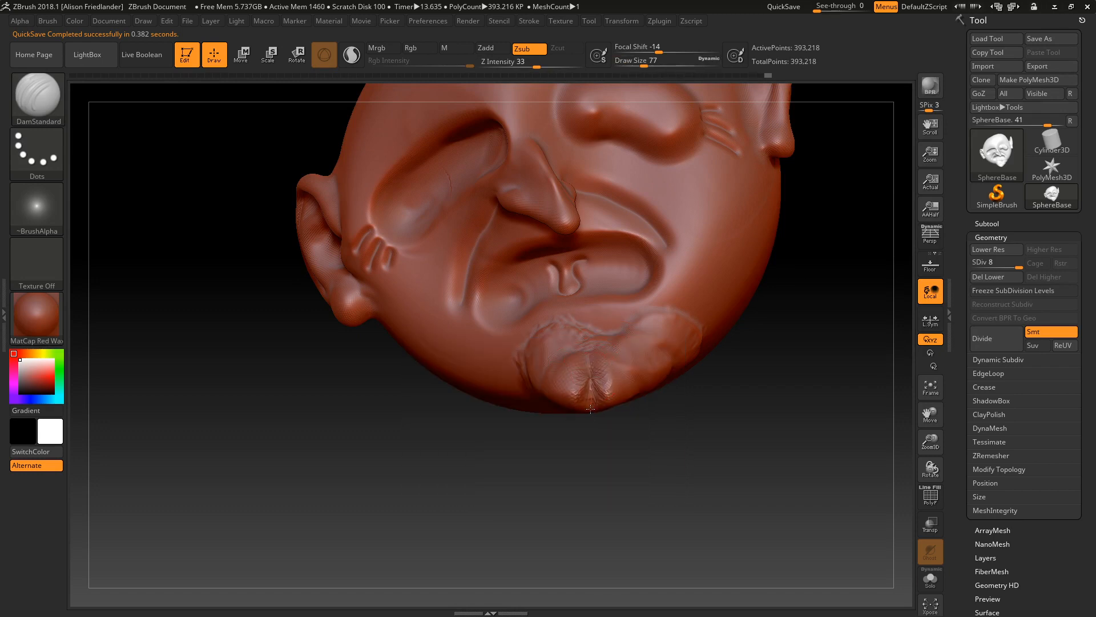
{"action": "left_click_drag", "start_coordinate": [590, 409], "coordinate": [589, 356]}
{"action": "mouse_move", "coordinate": [590, 357]}
{"action": "right_mouse_down"}
{"action": "mouse_move", "coordinate": [592, 241]}
{"action": "mouse_move", "coordinate": [594, 365]}
{"action": "right_mouse_up"}
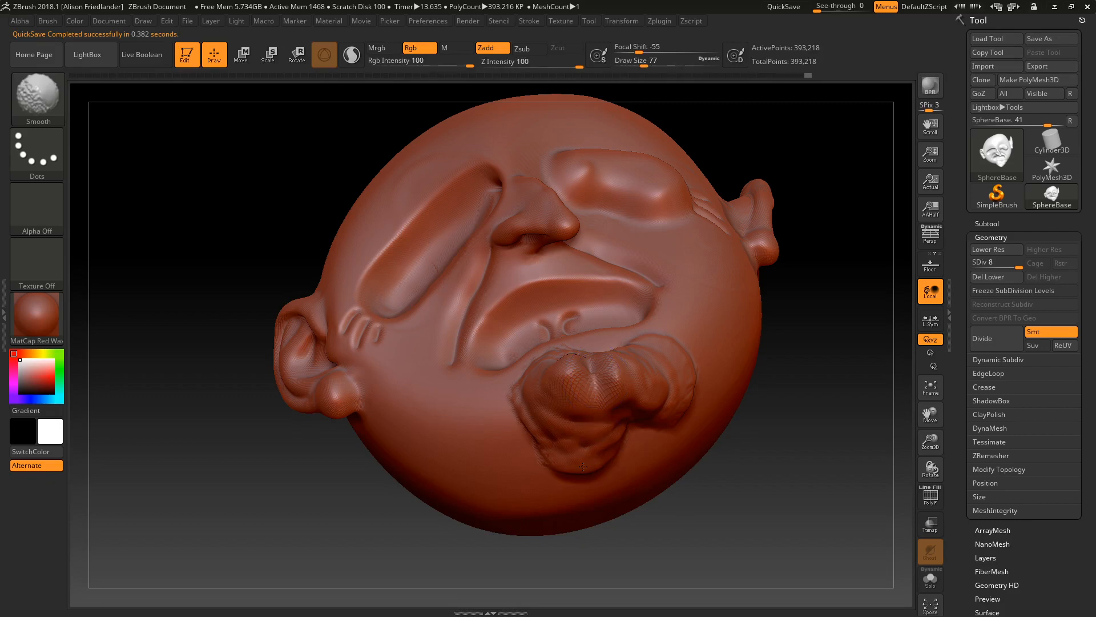
{"action": "right_click_drag", "start_coordinate": [583, 466], "coordinate": [554, 389]}
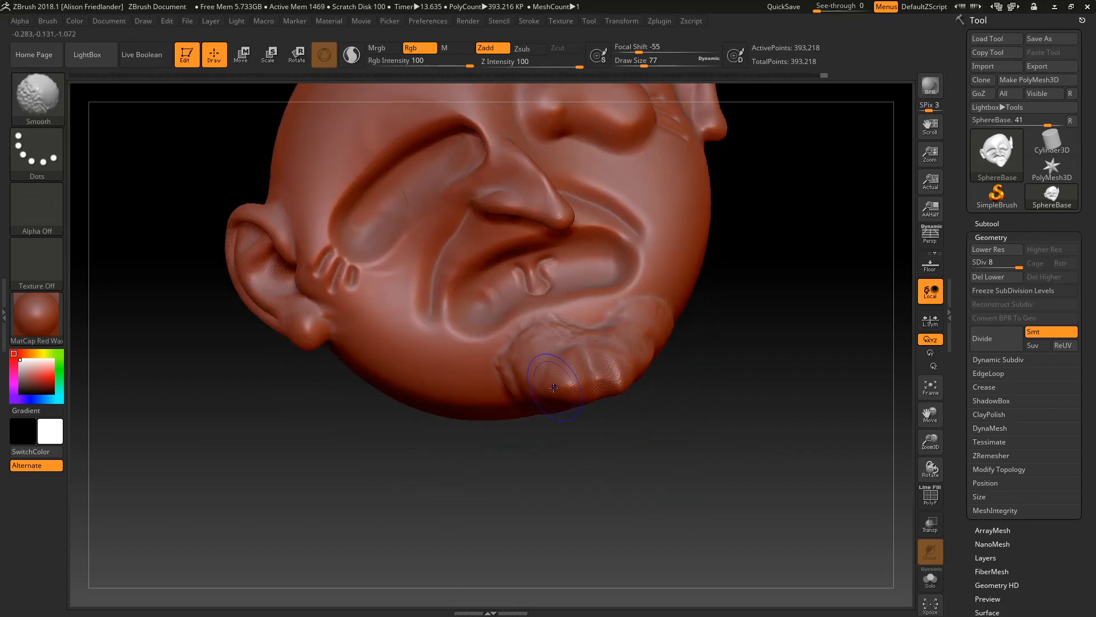
{"action": "mouse_move", "coordinate": [632, 370]}
{"action": "right_mouse_down"}
{"action": "mouse_move", "coordinate": [629, 399]}
{"action": "mouse_move", "coordinate": [628, 367]}
{"action": "right_mouse_up"}
- Choose the Move brush, try a pull on the cheek beside the mouth, and undo it
{"action": "left_click", "coordinate": [20, 99]}
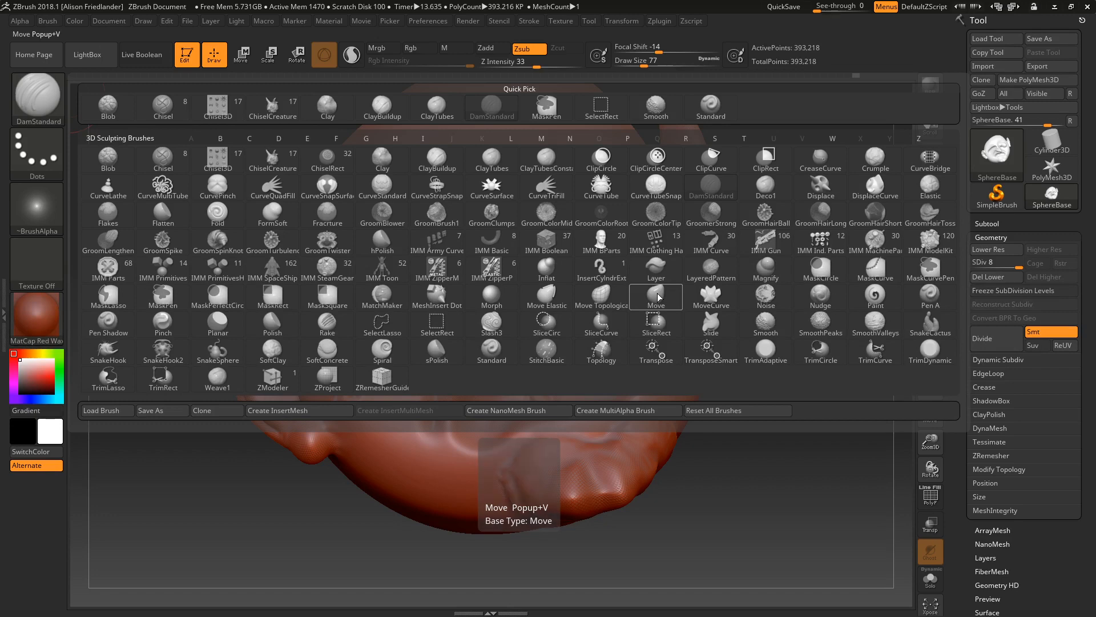
{"action": "left_click", "coordinate": [657, 294]}
{"action": "left_click", "coordinate": [26, 107]}
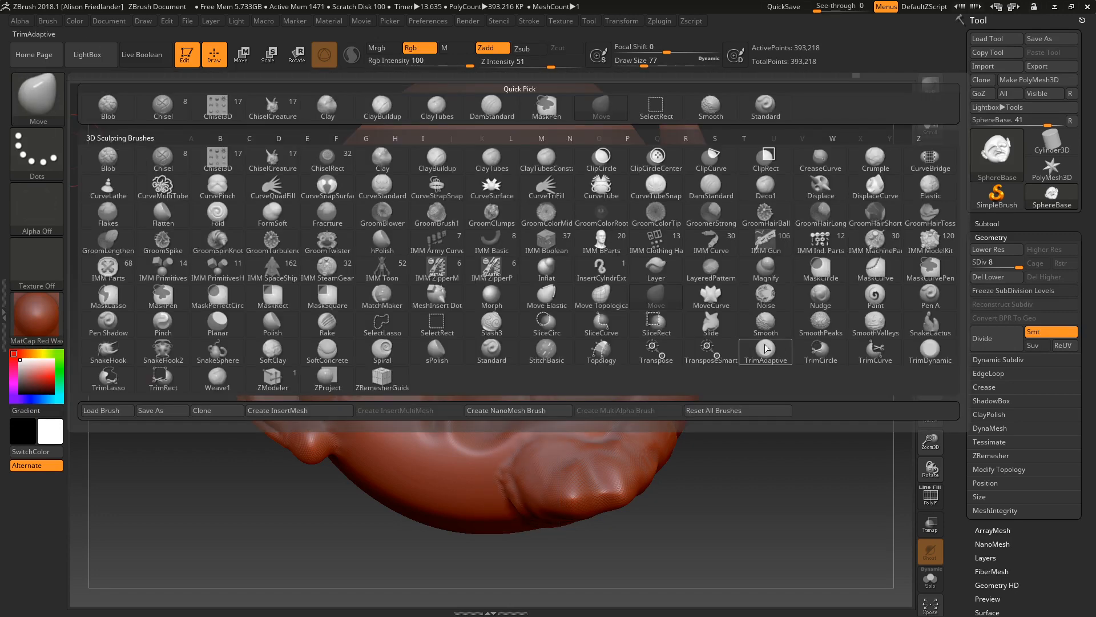
{"action": "left_click", "coordinate": [666, 302]}
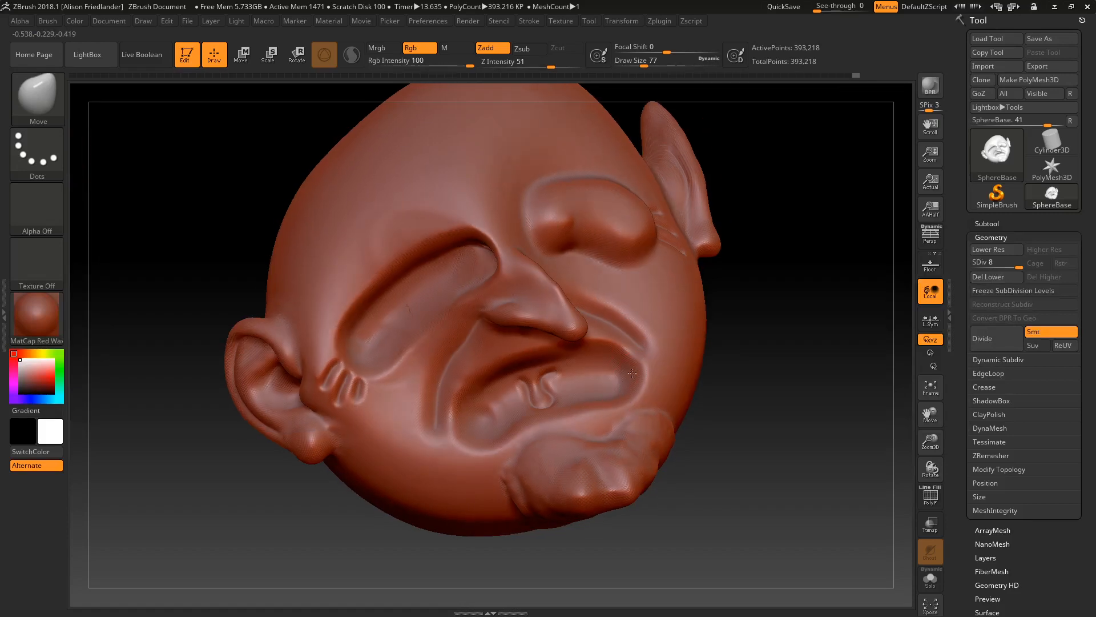
{"action": "right_click_drag", "start_coordinate": [631, 372], "coordinate": [620, 322]}
{"action": "left_click_drag", "start_coordinate": [663, 311], "coordinate": [707, 389]}
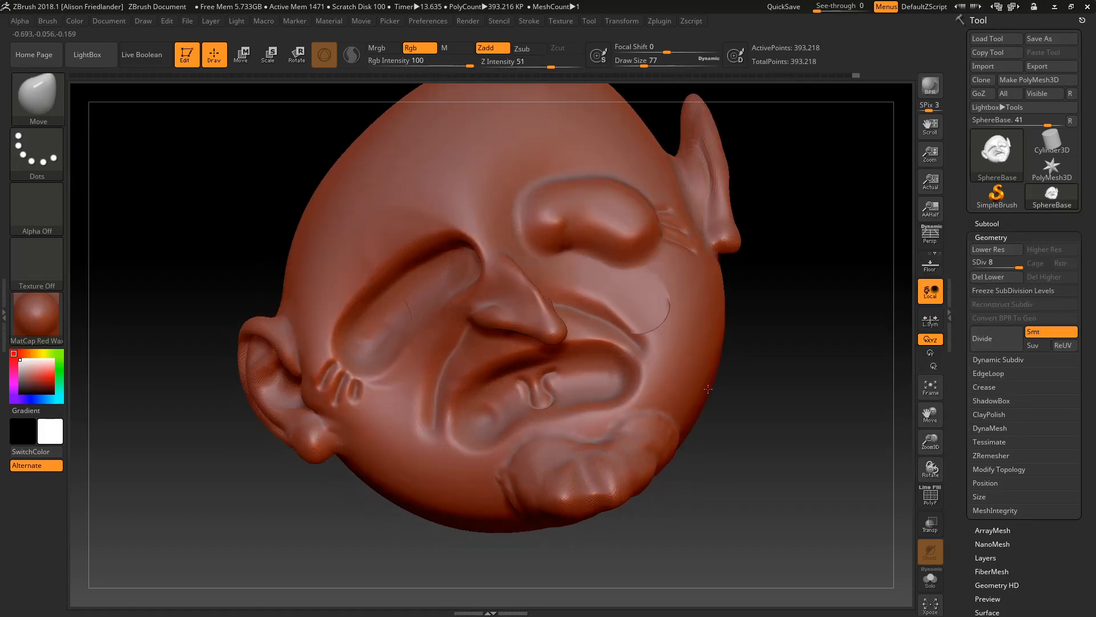
{"action": "key", "text": "ctrl+z"}
- Set the Move brush's draw size to 145 and push the protruding chin back toward the face
{"action": "key", "text": "space"}
{"action": "left_click_drag", "start_coordinate": [640, 283], "coordinate": [653, 283]}
{"action": "right_click_drag", "start_coordinate": [620, 362], "coordinate": [757, 337]}
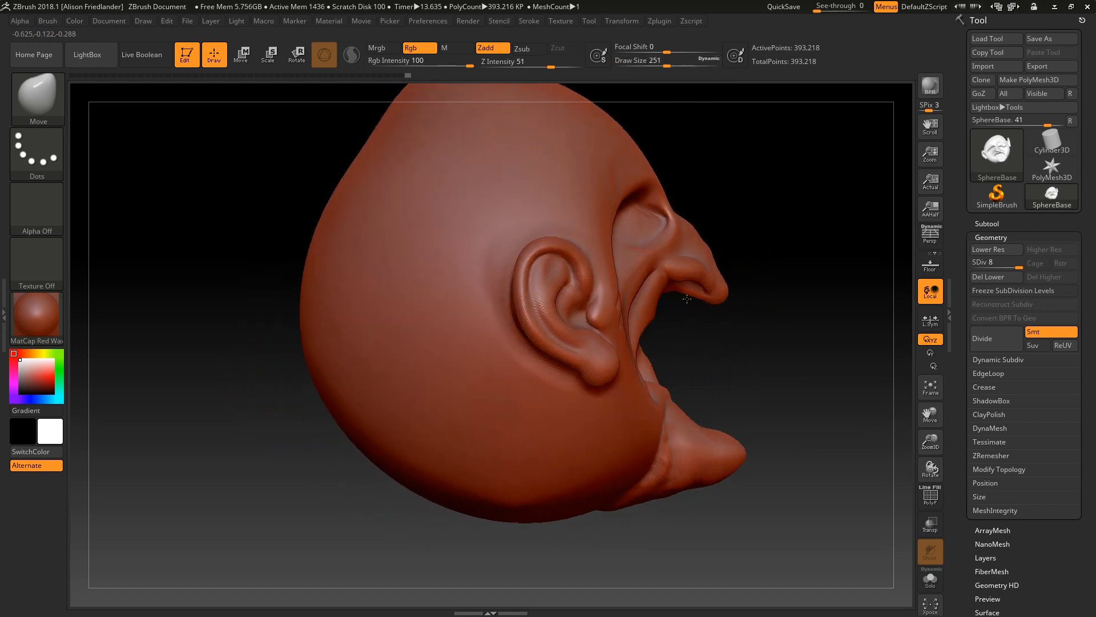
{"action": "right_click_drag", "start_coordinate": [771, 425], "coordinate": [582, 296]}
{"action": "key", "text": "space"}
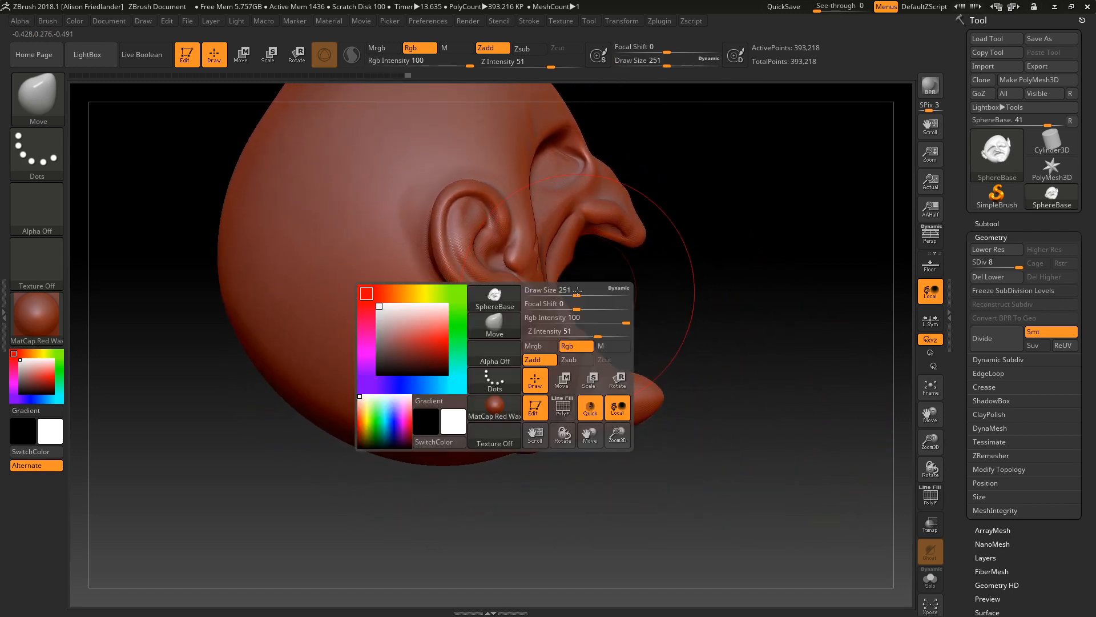
{"action": "left_click_drag", "start_coordinate": [574, 289], "coordinate": [563, 290]}
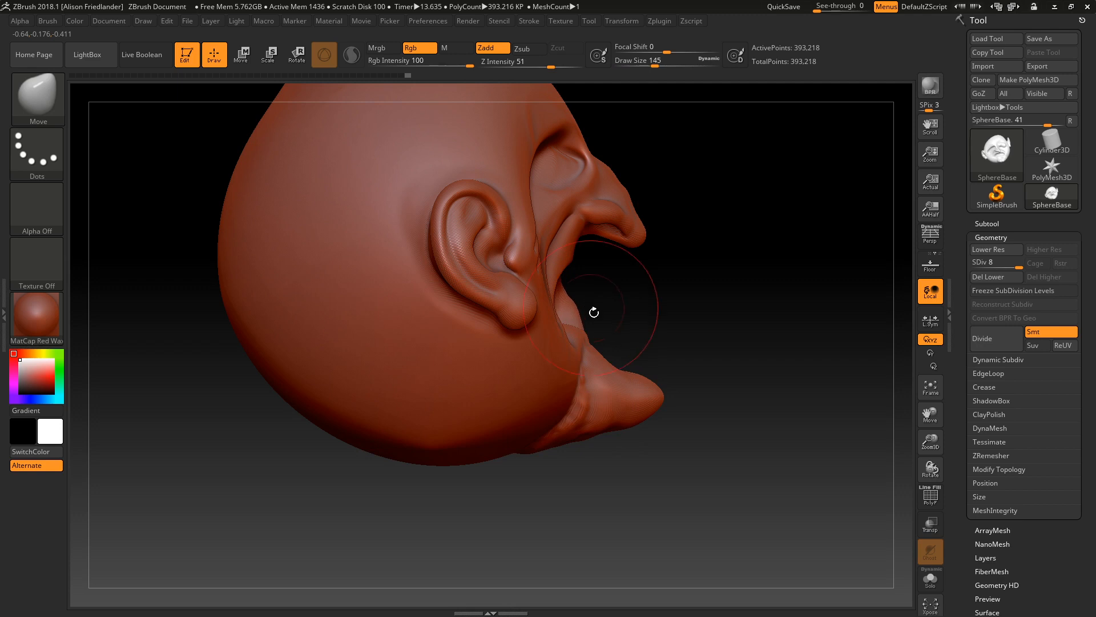
{"action": "mouse_move", "coordinate": [649, 394]}
{"action": "left_mouse_down"}
{"action": "mouse_move", "coordinate": [627, 396]}
{"action": "mouse_move", "coordinate": [640, 398]}
{"action": "mouse_move", "coordinate": [611, 381]}
{"action": "left_mouse_up"}
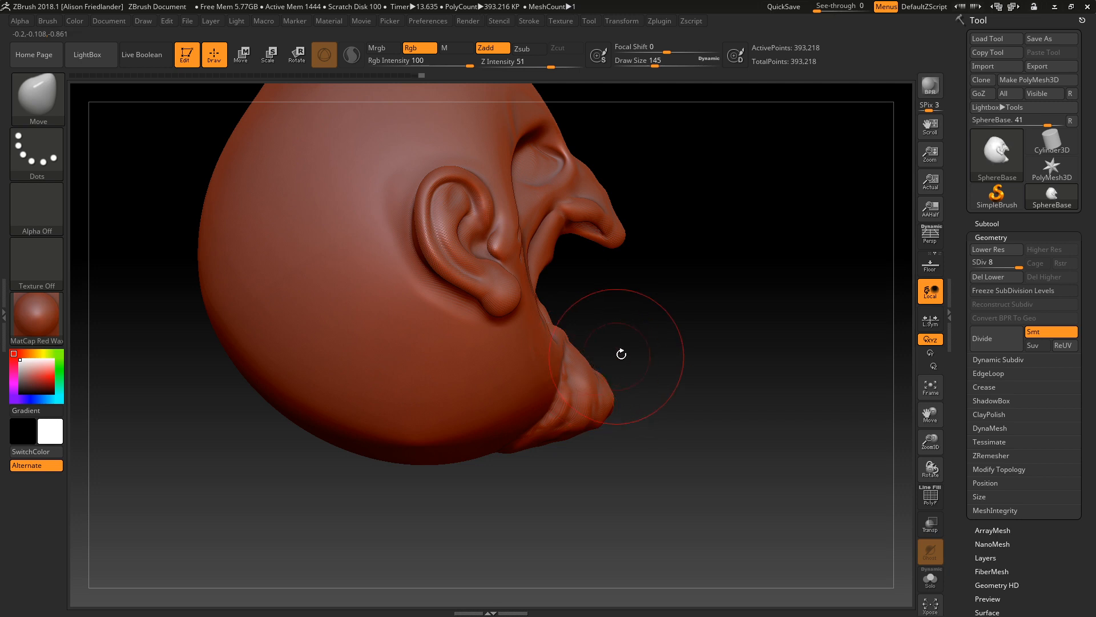
- Try Move strokes on the back of the skull and a downward stretch of the nose tip, and undo them
{"action": "mouse_move", "coordinate": [639, 328]}
{"action": "left_mouse_down", "text": "shift"}
{"action": "mouse_move", "coordinate": [647, 343]}
{"action": "mouse_move", "coordinate": [525, 346]}
{"action": "mouse_move", "coordinate": [486, 422]}
{"action": "mouse_move", "coordinate": [491, 538]}
{"action": "left_mouse_up", "text": "shift"}
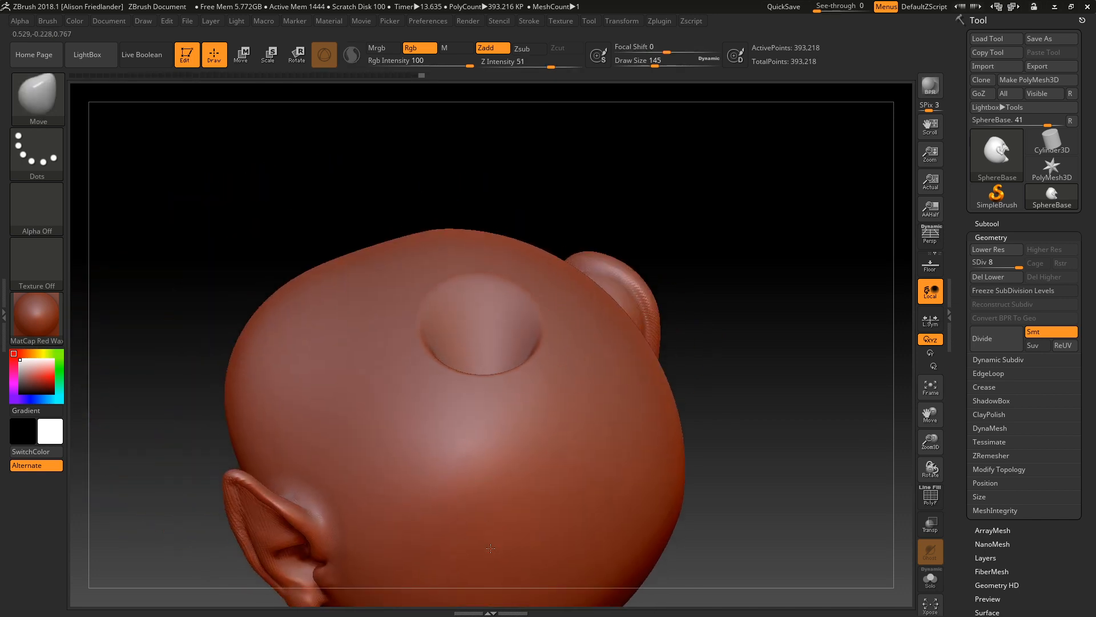
{"action": "key", "text": "ctrl+z"}
{"action": "mouse_move", "coordinate": [576, 400]}
{"action": "left_mouse_down"}
{"action": "mouse_move", "coordinate": [524, 455]}
{"action": "mouse_move", "coordinate": [676, 271]}
{"action": "mouse_move", "coordinate": [711, 339]}
{"action": "left_mouse_up"}
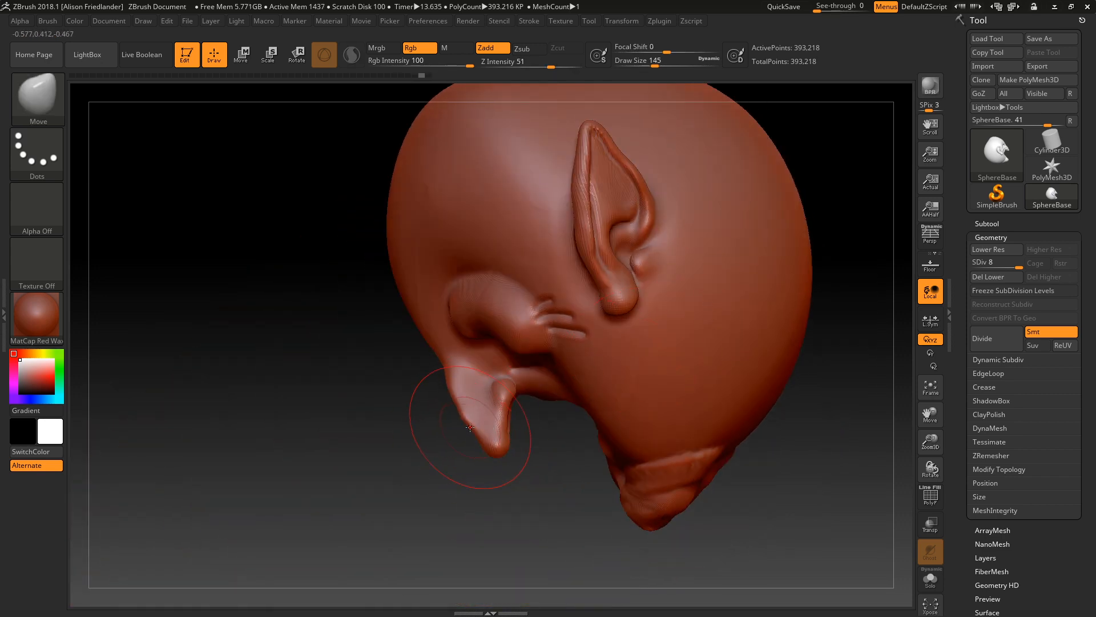
{"action": "left_click_drag", "start_coordinate": [469, 427], "coordinate": [408, 485]}
{"action": "mouse_move", "coordinate": [380, 577]}
{"action": "left_mouse_down"}
{"action": "mouse_move", "coordinate": [369, 520]}
{"action": "mouse_move", "coordinate": [492, 456]}
{"action": "left_mouse_up"}
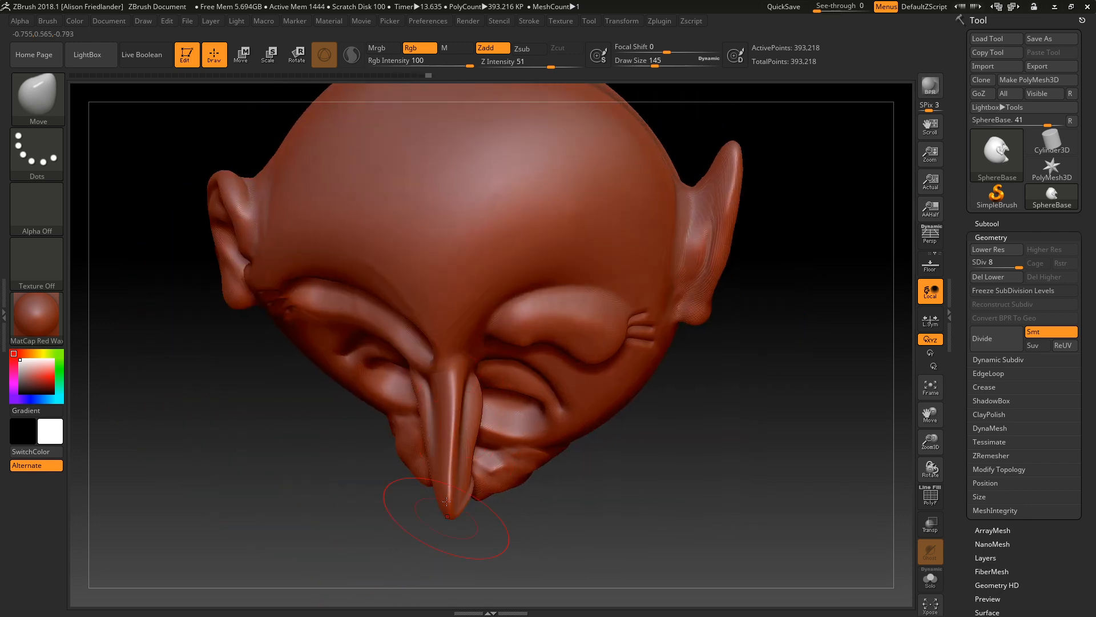
{"action": "key", "text": "ctrl+z"}
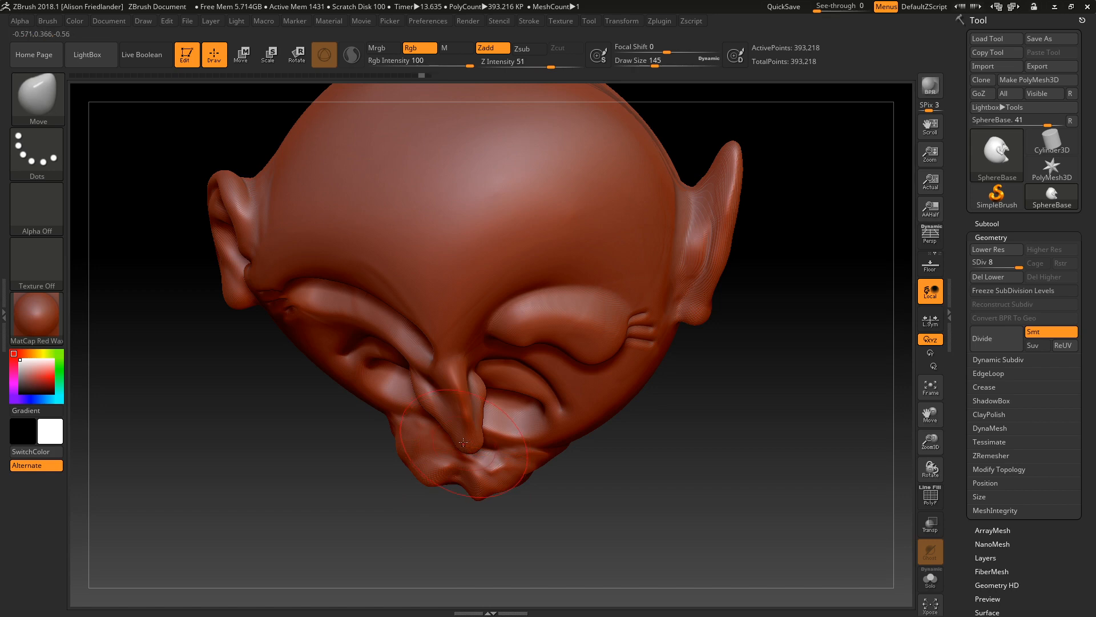
- Try stretching the nose sideways into a long spike and bending its middle with Move, and undo the distortion
{"action": "mouse_move", "coordinate": [460, 426]}
{"action": "left_mouse_down"}
{"action": "mouse_move", "coordinate": [596, 486]}
{"action": "mouse_move", "coordinate": [451, 462]}
{"action": "mouse_move", "coordinate": [317, 517]}
{"action": "left_mouse_up"}
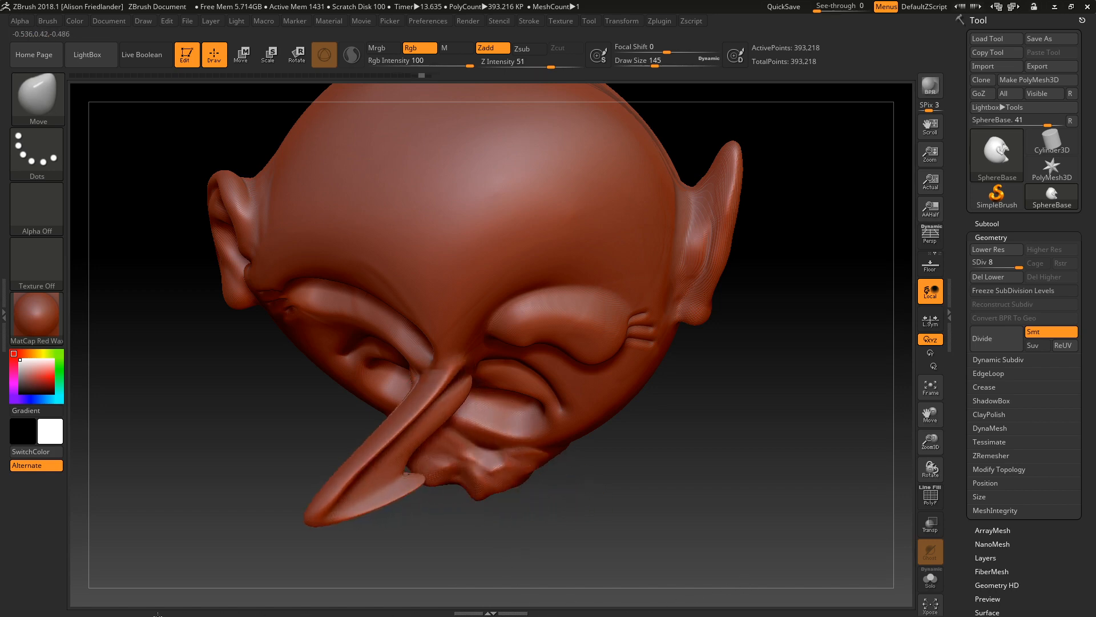
{"action": "left_click_drag", "start_coordinate": [395, 448], "coordinate": [453, 516]}
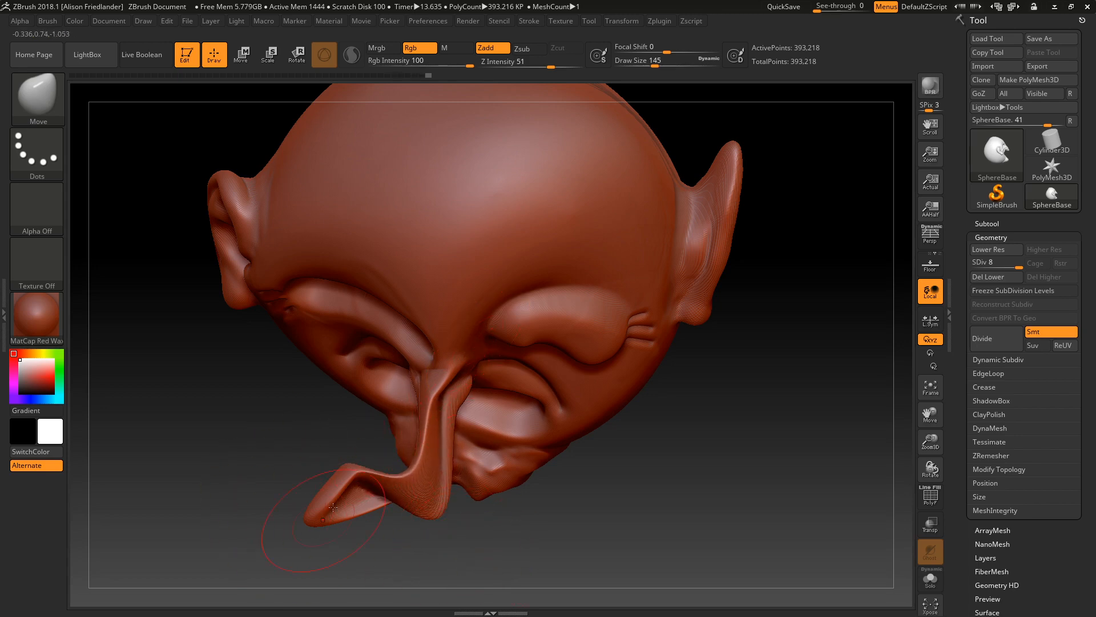
{"action": "mouse_move", "coordinate": [590, 531]}
{"action": "left_mouse_down"}
{"action": "mouse_move", "coordinate": [598, 413]}
{"action": "mouse_move", "coordinate": [426, 473]}
{"action": "mouse_move", "coordinate": [430, 502]}
{"action": "left_mouse_up"}
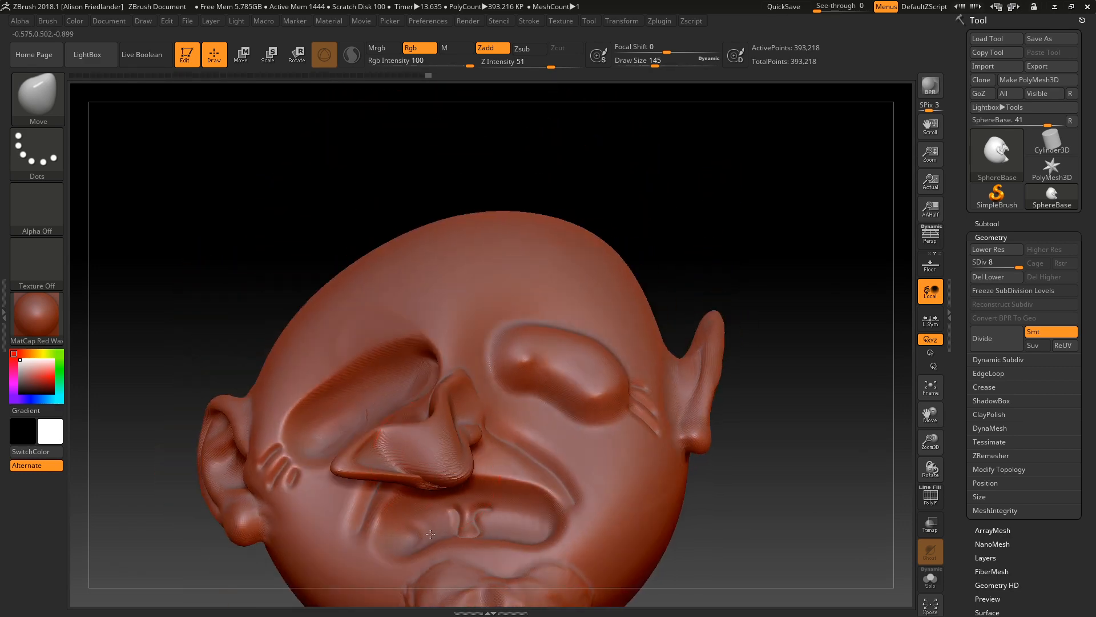
{"action": "mouse_move", "coordinate": [468, 433]}
{"action": "left_mouse_down", "text": "shift"}
{"action": "mouse_move", "coordinate": [486, 421]}
{"action": "mouse_move", "coordinate": [574, 432]}
{"action": "mouse_move", "coordinate": [487, 427]}
{"action": "mouse_move", "coordinate": [394, 456]}
{"action": "left_mouse_up", "text": "shift"}
{"action": "key", "text": "ctrl"}
{"action": "key", "text": "ctrl+z"}
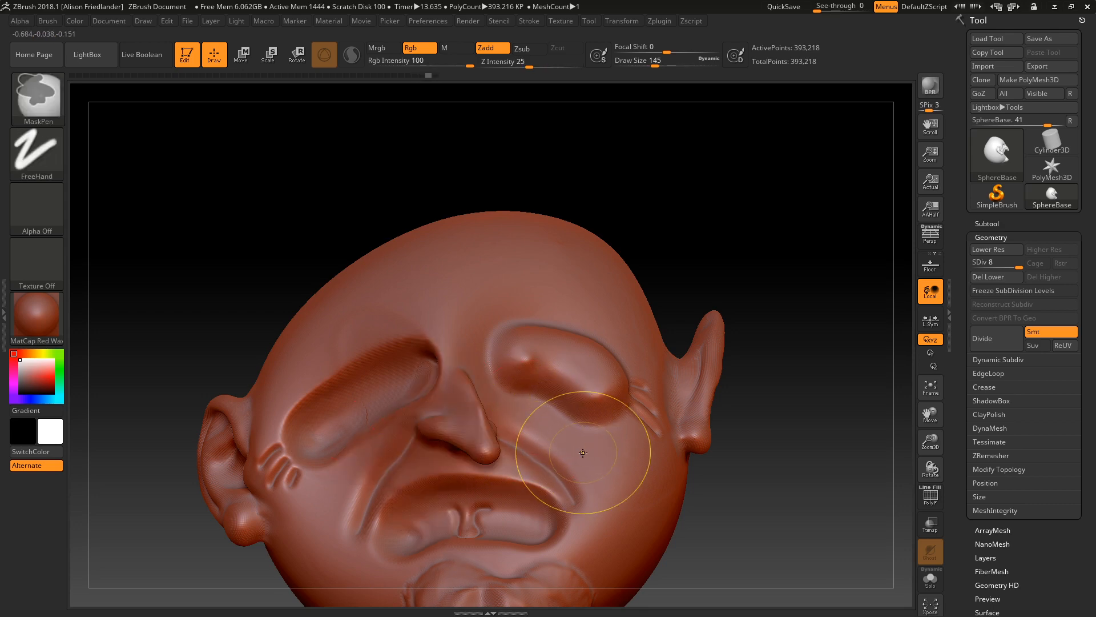
- Reshape the chin into uneven, lumpy folds with the Move brush
{"action": "mouse_move", "coordinate": [587, 440]}
{"action": "right_mouse_down"}
{"action": "mouse_move", "coordinate": [621, 427]}
{"action": "mouse_move", "coordinate": [576, 415]}
{"action": "mouse_move", "coordinate": [503, 459]}
{"action": "right_mouse_up"}
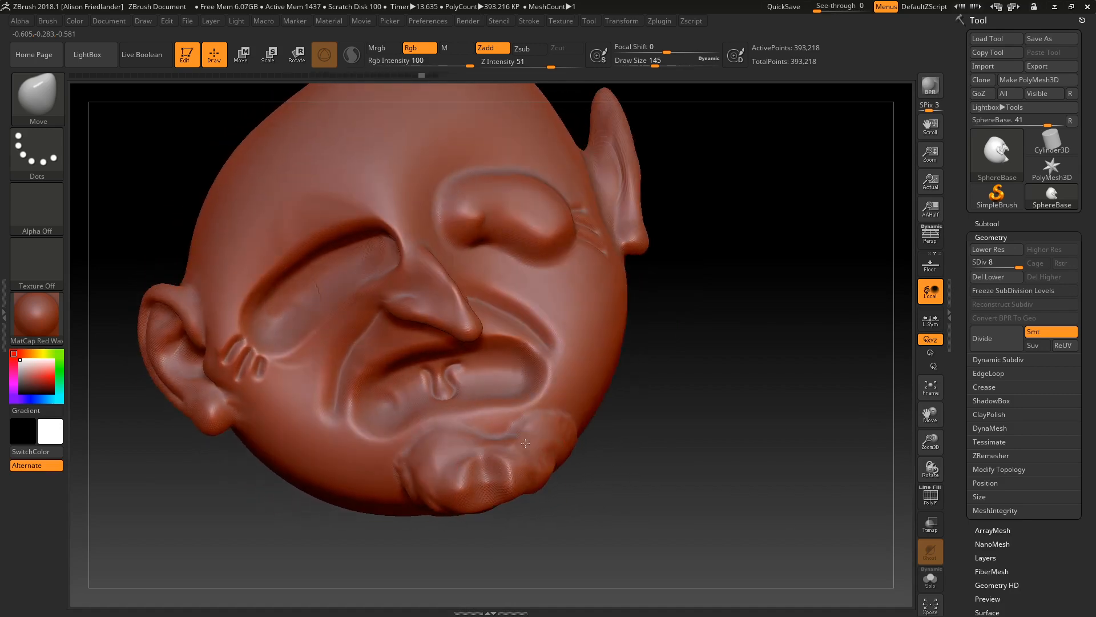
{"action": "mouse_move", "coordinate": [503, 459]}
{"action": "left_mouse_down"}
{"action": "mouse_move", "coordinate": [469, 474]}
{"action": "mouse_move", "coordinate": [534, 448]}
{"action": "mouse_move", "coordinate": [517, 460]}
{"action": "left_mouse_up"}
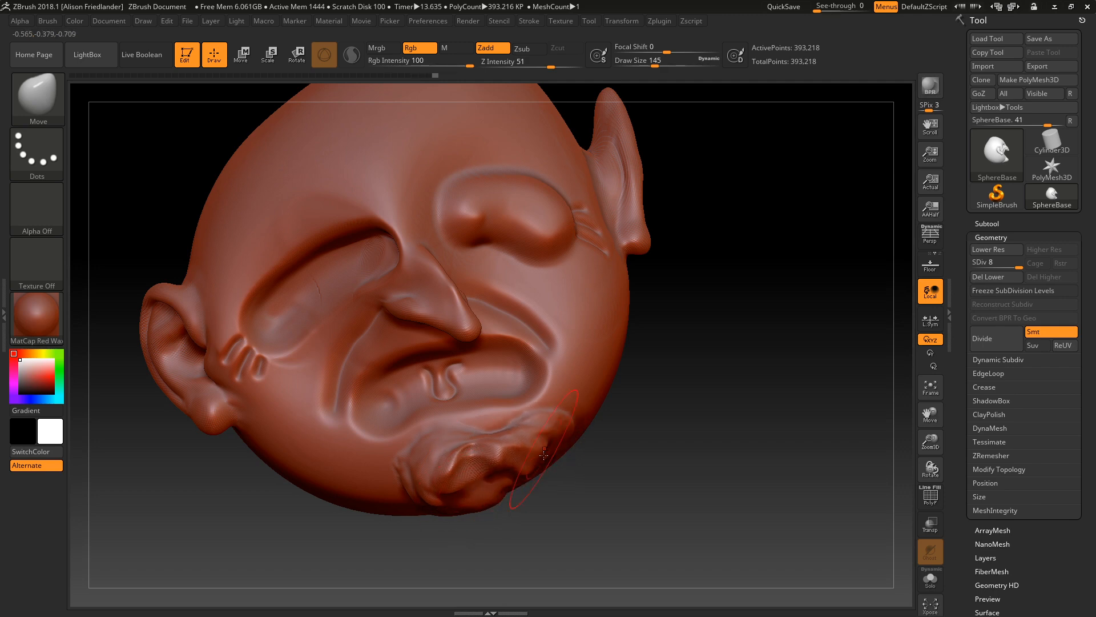
{"action": "mouse_move", "coordinate": [487, 497]}
{"action": "right_mouse_down"}
{"action": "mouse_move", "coordinate": [569, 442]}
{"action": "mouse_move", "coordinate": [508, 501]}
{"action": "mouse_move", "coordinate": [641, 491]}
{"action": "mouse_move", "coordinate": [651, 477]}
{"action": "mouse_move", "coordinate": [612, 362]}
{"action": "right_mouse_up"}
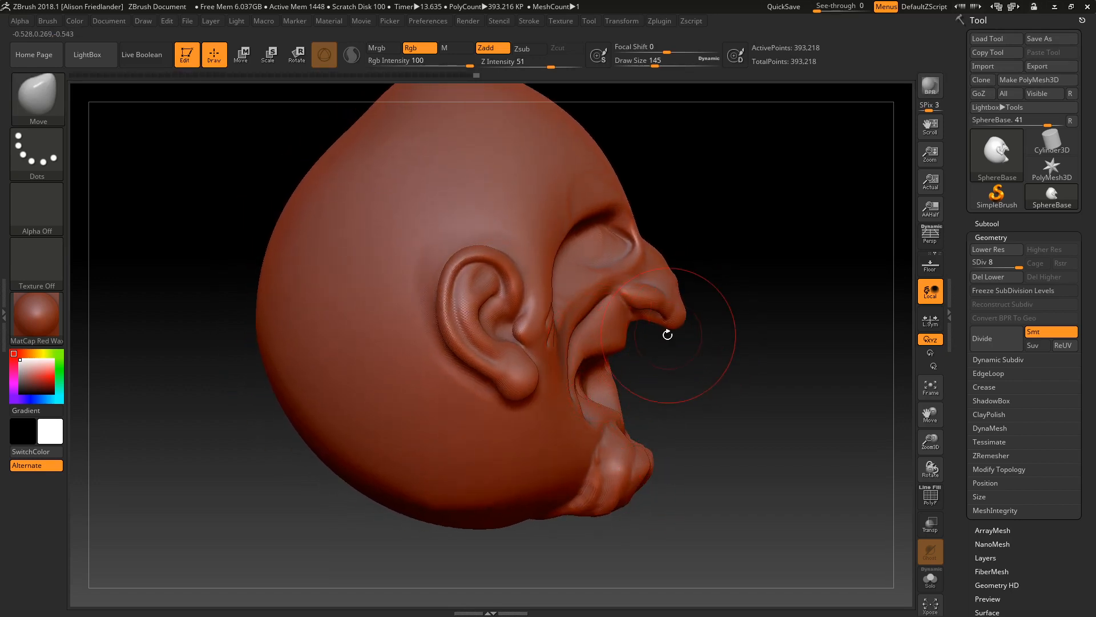
- Push the bridge of the nose inward and pull the upper lip forward in profile with the Move brush
{"action": "right_click_drag", "start_coordinate": [668, 335], "coordinate": [654, 328]}
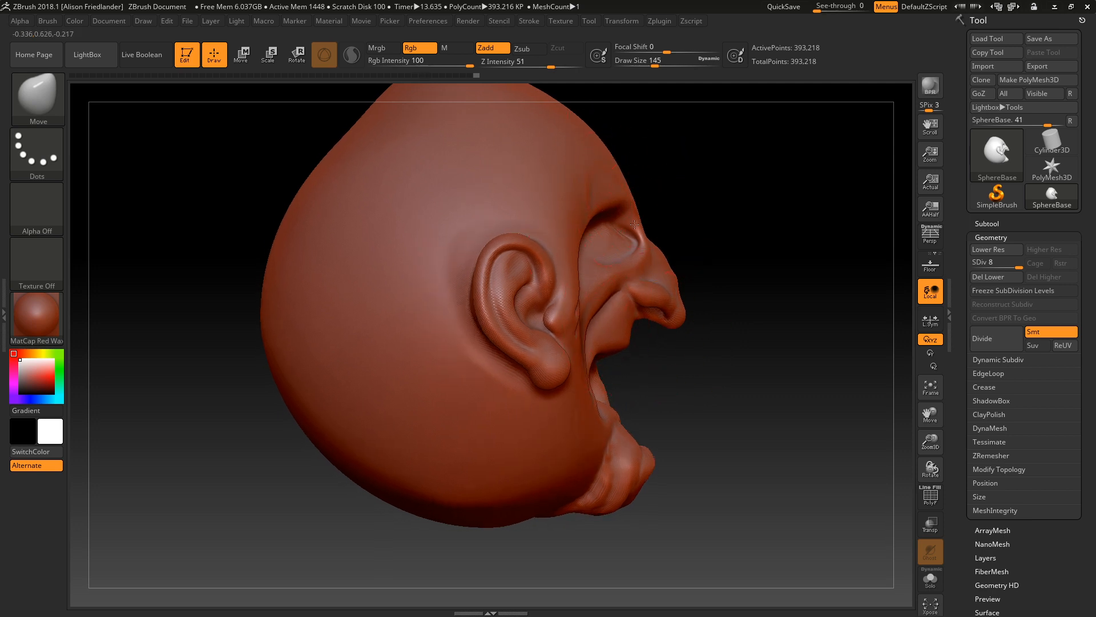
{"action": "left_click_drag", "start_coordinate": [634, 225], "coordinate": [614, 244]}
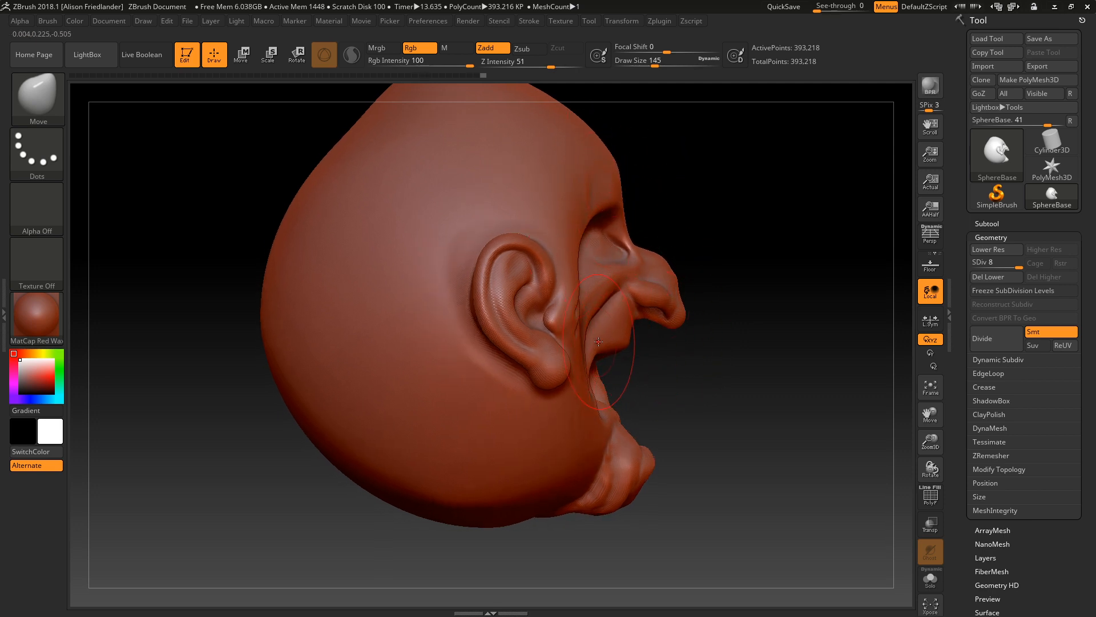
{"action": "left_click_drag", "start_coordinate": [599, 341], "coordinate": [623, 350]}
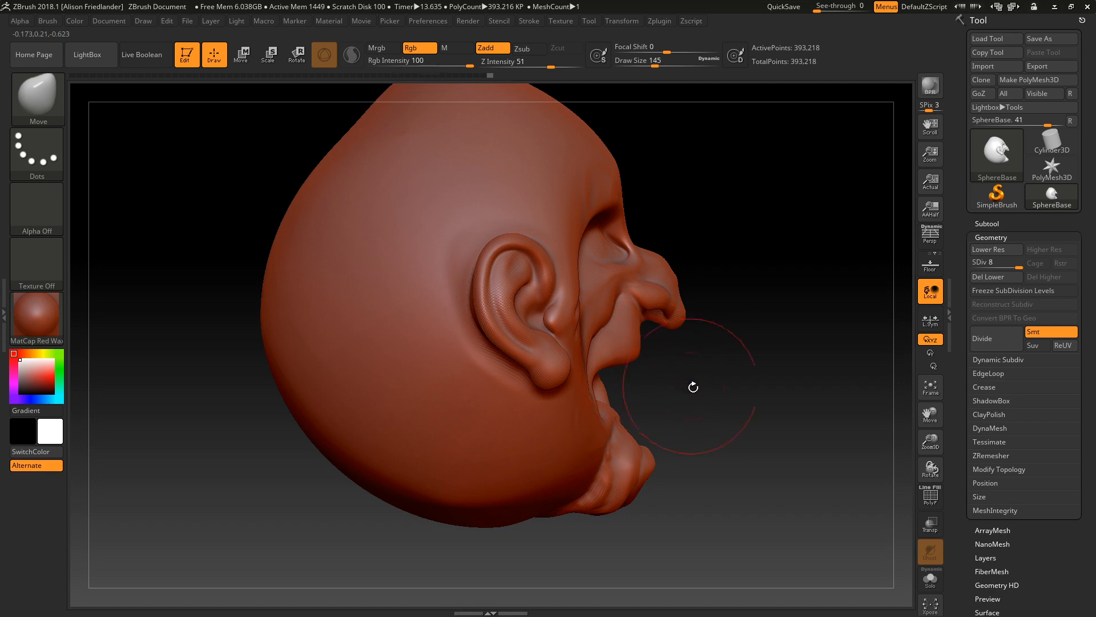
{"action": "mouse_move", "coordinate": [693, 387]}
{"action": "left_mouse_down"}
{"action": "mouse_move", "coordinate": [657, 342]}
{"action": "mouse_move", "coordinate": [720, 296]}
{"action": "mouse_move", "coordinate": [689, 263]}
{"action": "left_mouse_up"}
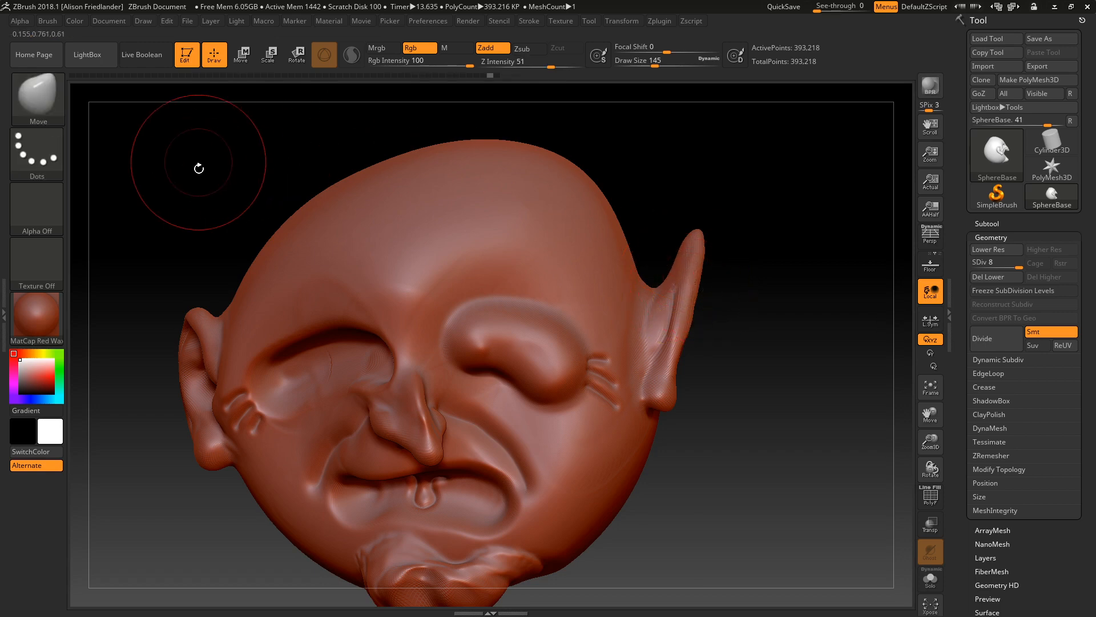
{"action": "left_click_drag", "start_coordinate": [264, 183], "coordinate": [127, 151]}
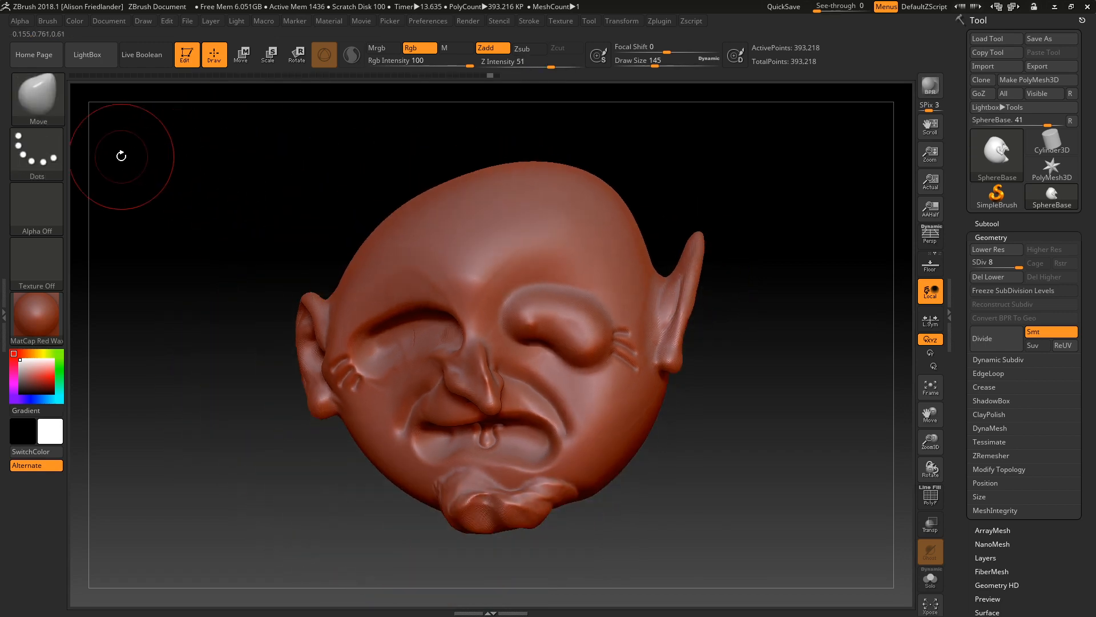
- Choose the TrimDynamic brush and flatten the nose and the cheek beside it
{"action": "left_click", "coordinate": [53, 105]}
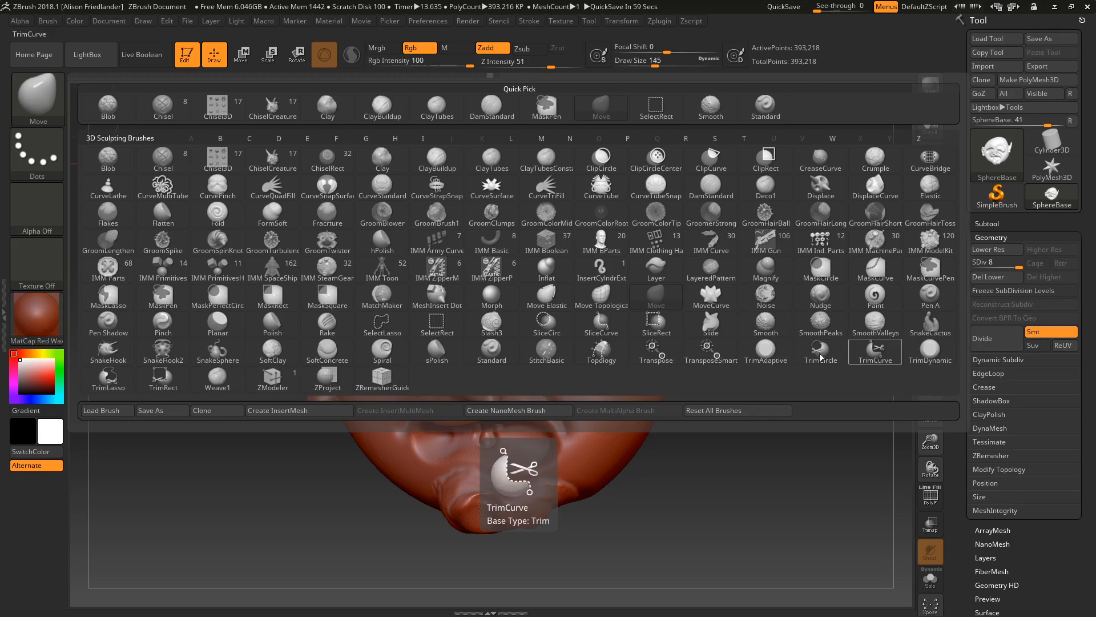
{"action": "left_click", "coordinate": [931, 355]}
{"action": "right_click_drag", "start_coordinate": [355, 318], "coordinate": [454, 270], "text": "alt"}
{"action": "right_click_drag", "start_coordinate": [454, 311], "coordinate": [548, 325]}
{"action": "mouse_move", "coordinate": [551, 335]}
{"action": "left_mouse_down"}
{"action": "mouse_move", "coordinate": [571, 377]}
{"action": "mouse_move", "coordinate": [542, 357]}
{"action": "mouse_move", "coordinate": [578, 386]}
{"action": "left_mouse_up"}
{"action": "mouse_move", "coordinate": [508, 343]}
{"action": "left_mouse_down"}
{"action": "mouse_move", "coordinate": [531, 385]}
{"action": "mouse_move", "coordinate": [582, 414]}
{"action": "left_mouse_up"}
{"action": "right_click_drag", "start_coordinate": [582, 413], "coordinate": [496, 363]}
{"action": "mouse_move", "coordinate": [496, 363]}
{"action": "left_mouse_down"}
{"action": "mouse_move", "coordinate": [474, 393]}
{"action": "mouse_move", "coordinate": [454, 343]}
{"action": "mouse_move", "coordinate": [502, 269]}
{"action": "mouse_move", "coordinate": [465, 388]}
{"action": "mouse_move", "coordinate": [533, 341]}
{"action": "left_mouse_up"}
{"action": "mouse_move", "coordinate": [564, 348]}
{"action": "left_mouse_down"}
{"action": "mouse_move", "coordinate": [491, 365]}
{"action": "mouse_move", "coordinate": [496, 400]}
{"action": "mouse_move", "coordinate": [441, 345]}
{"action": "mouse_move", "coordinate": [423, 411]}
{"action": "mouse_move", "coordinate": [531, 405]}
{"action": "mouse_move", "coordinate": [426, 425]}
{"action": "mouse_move", "coordinate": [388, 480]}
{"action": "mouse_move", "coordinate": [599, 411]}
{"action": "mouse_move", "coordinate": [645, 360]}
{"action": "mouse_move", "coordinate": [620, 334]}
{"action": "mouse_move", "coordinate": [685, 365]}
{"action": "mouse_move", "coordinate": [719, 423]}
{"action": "mouse_move", "coordinate": [765, 411]}
{"action": "left_mouse_up"}
- Undo the TrimDynamic flattening of the nose
{"action": "key", "text": "ctrl"}
{"action": "key", "text": "ctrl+z"}
{"action": "key", "text": "ctrl+z"}
{"action": "key", "text": "ctrl+z"}
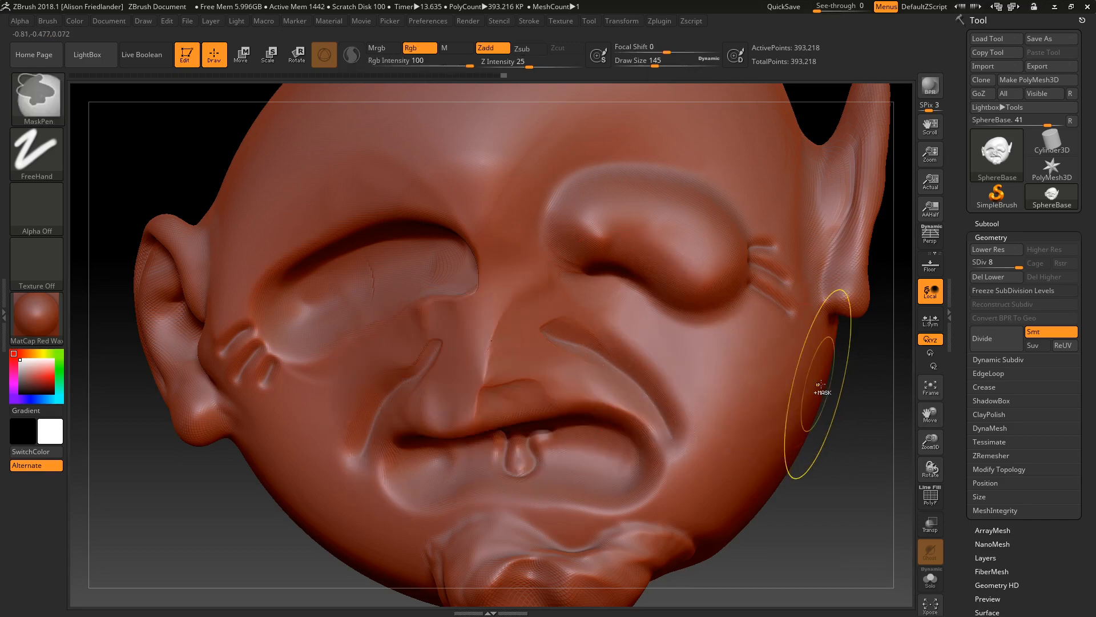
{"action": "key", "text": "ctrl+shift+z"}
{"action": "key", "text": "ctrl+shift+z"}
{"action": "key", "text": "ctrl+shift+z"}
{"action": "key", "text": "ctrl+shift+z"}
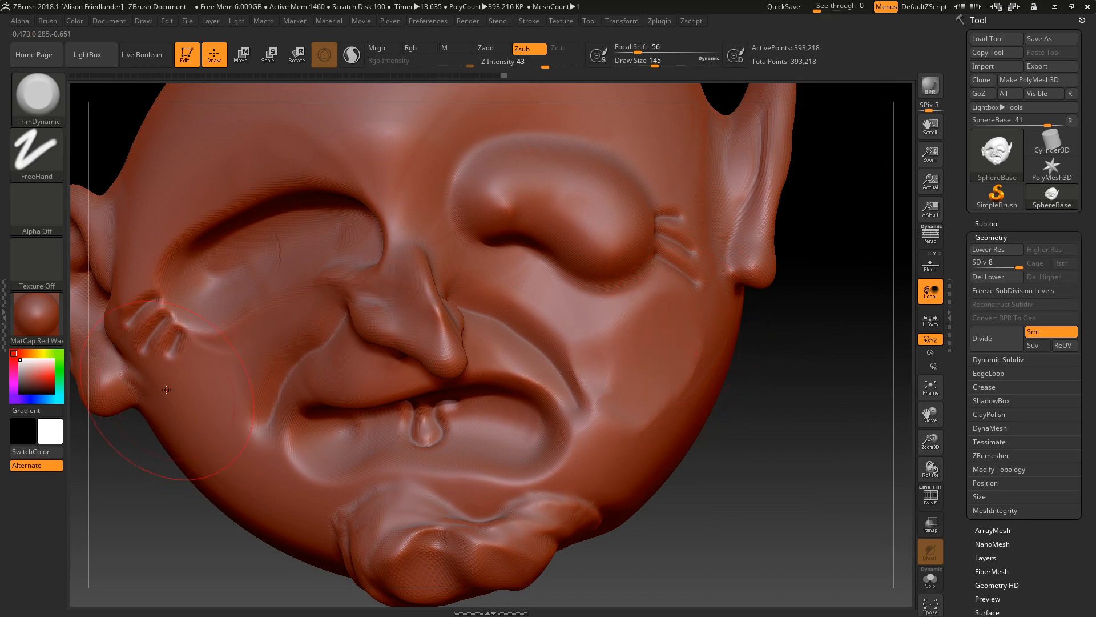
- Flatten the brow above the hollow eye, the bulging eyelid and the cheek with TrimDynamic strokes
{"action": "mouse_move", "coordinate": [342, 163]}
{"action": "left_mouse_down"}
{"action": "mouse_move", "coordinate": [194, 197]}
{"action": "mouse_move", "coordinate": [167, 181]}
{"action": "left_mouse_up"}
{"action": "left_click_drag", "start_coordinate": [216, 151], "coordinate": [354, 129]}
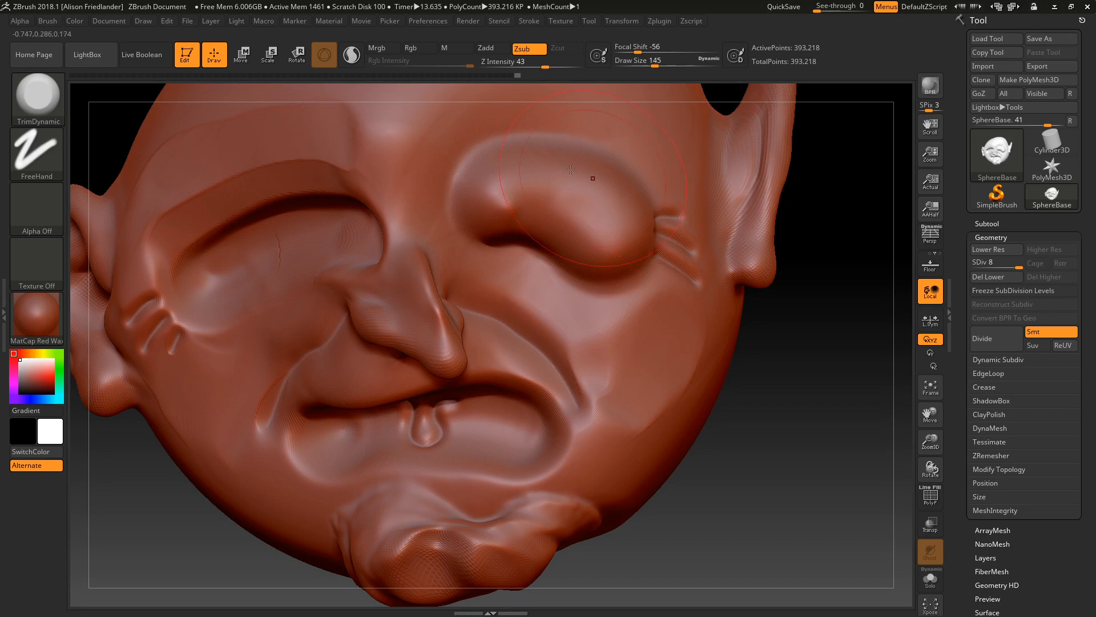
{"action": "mouse_move", "coordinate": [462, 147]}
{"action": "left_mouse_down"}
{"action": "mouse_move", "coordinate": [514, 134]}
{"action": "mouse_move", "coordinate": [502, 191]}
{"action": "mouse_move", "coordinate": [634, 240]}
{"action": "mouse_move", "coordinate": [517, 188]}
{"action": "left_mouse_up"}
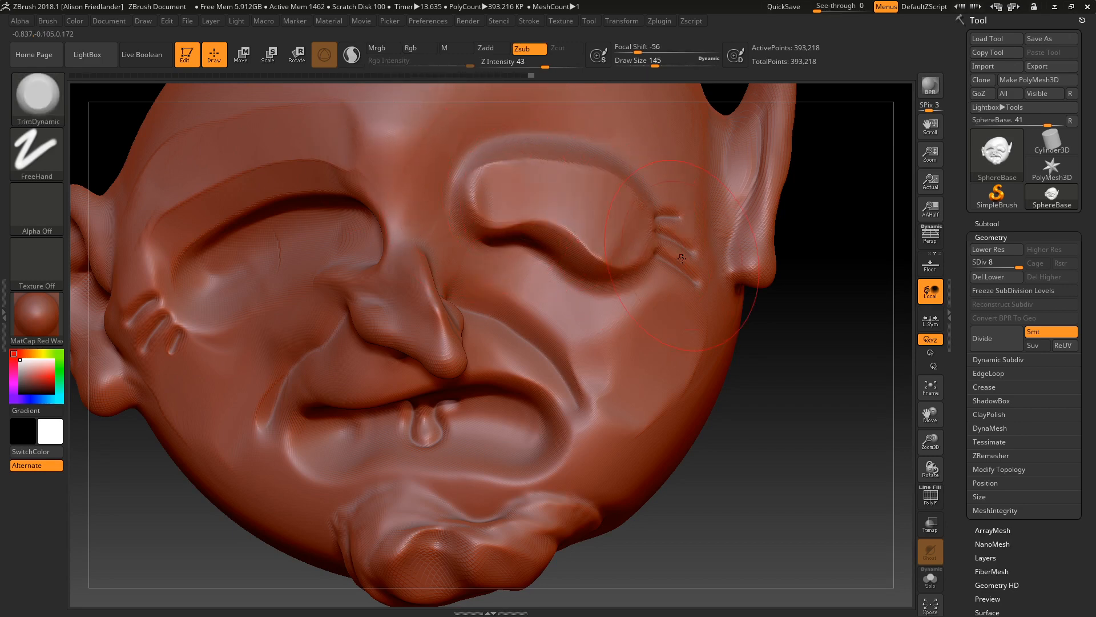
{"action": "mouse_move", "coordinate": [666, 289]}
{"action": "right_mouse_down", "text": "ctrl"}
{"action": "mouse_move", "coordinate": [668, 325]}
{"action": "mouse_move", "coordinate": [598, 290]}
{"action": "right_mouse_up", "text": "ctrl"}
{"action": "right_click_drag", "start_coordinate": [714, 298], "coordinate": [638, 263]}
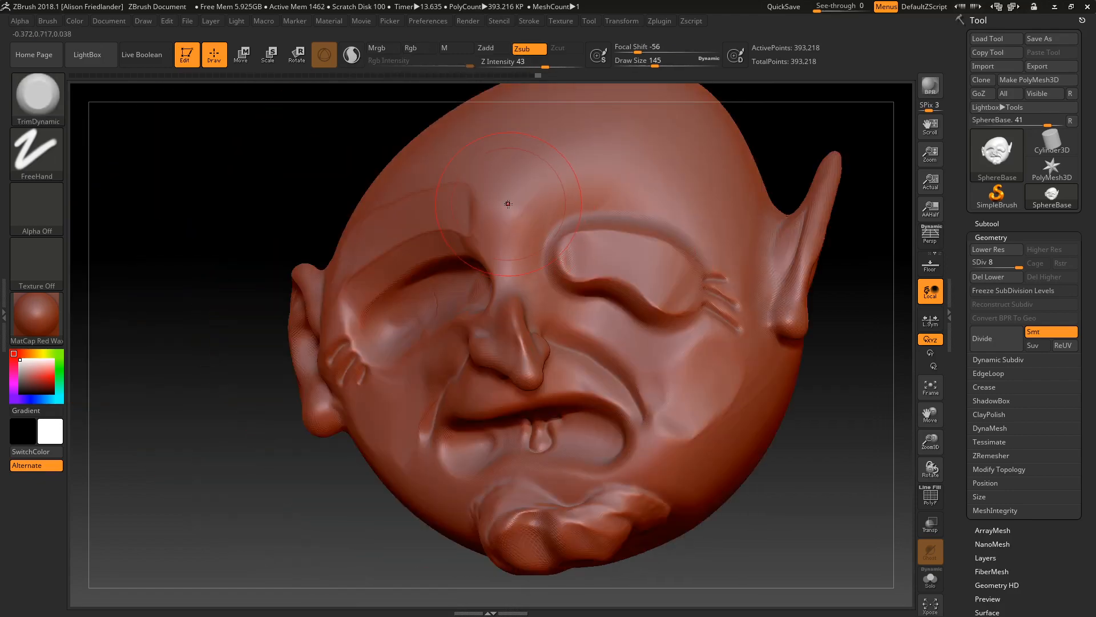
{"action": "mouse_move", "coordinate": [95, 109]}
{"action": "right_mouse_down"}
{"action": "mouse_move", "coordinate": [229, 148]}
{"action": "mouse_move", "coordinate": [665, 235]}
{"action": "right_mouse_up"}
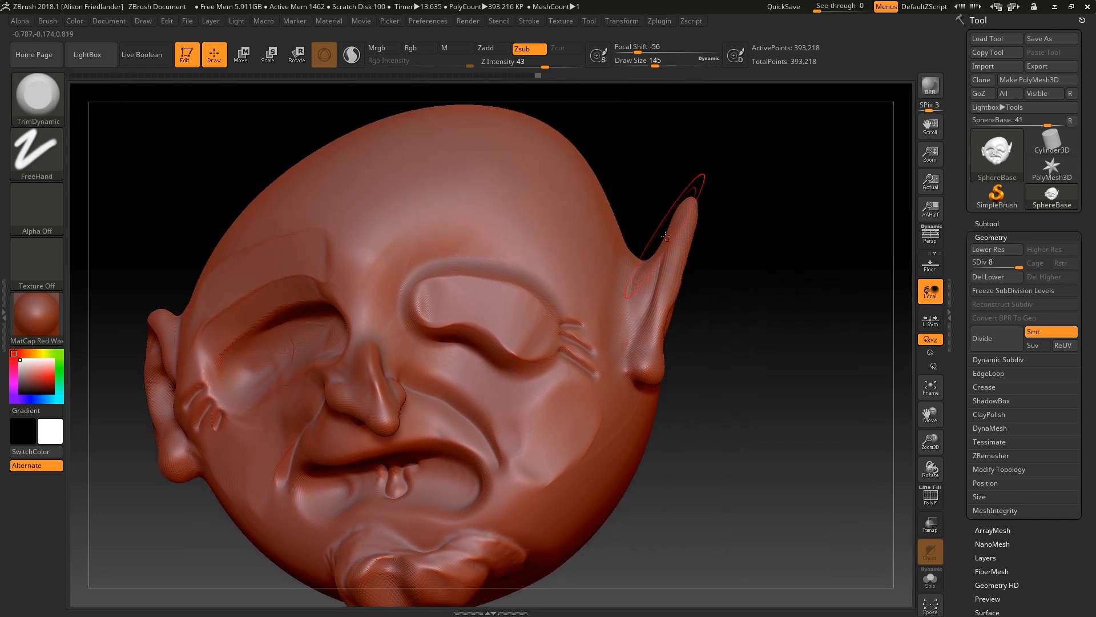
{"action": "mouse_move", "coordinate": [686, 242]}
{"action": "left_mouse_down"}
{"action": "mouse_move", "coordinate": [688, 217]}
{"action": "mouse_move", "coordinate": [682, 251]}
{"action": "left_mouse_up"}
- Try to cut flat planes across the side of the face with the TrimAdaptive brush
{"action": "left_click", "coordinate": [47, 90]}
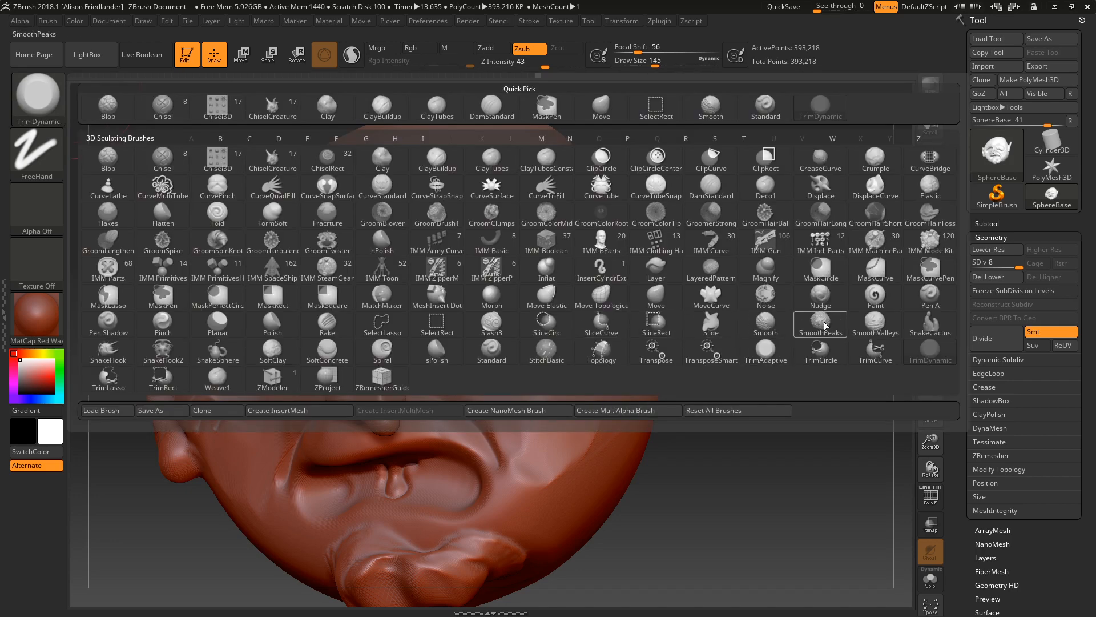
{"action": "left_click", "coordinate": [765, 349]}
{"action": "mouse_move", "coordinate": [475, 306]}
{"action": "left_mouse_down"}
{"action": "mouse_move", "coordinate": [445, 320]}
{"action": "mouse_move", "coordinate": [514, 343]}
{"action": "mouse_move", "coordinate": [457, 274]}
{"action": "mouse_move", "coordinate": [548, 300]}
{"action": "mouse_move", "coordinate": [485, 257]}
{"action": "mouse_move", "coordinate": [514, 400]}
{"action": "mouse_move", "coordinate": [577, 342]}
{"action": "mouse_move", "coordinate": [542, 298]}
{"action": "mouse_move", "coordinate": [457, 257]}
{"action": "mouse_move", "coordinate": [486, 457]}
{"action": "mouse_move", "coordinate": [513, 384]}
{"action": "mouse_move", "coordinate": [388, 335]}
{"action": "mouse_move", "coordinate": [371, 394]}
{"action": "mouse_move", "coordinate": [388, 434]}
{"action": "left_mouse_up"}
{"action": "mouse_move", "coordinate": [742, 411]}
{"action": "left_mouse_down"}
{"action": "mouse_move", "coordinate": [455, 410]}
{"action": "mouse_move", "coordinate": [548, 411]}
{"action": "mouse_move", "coordinate": [382, 426]}
{"action": "left_mouse_up"}
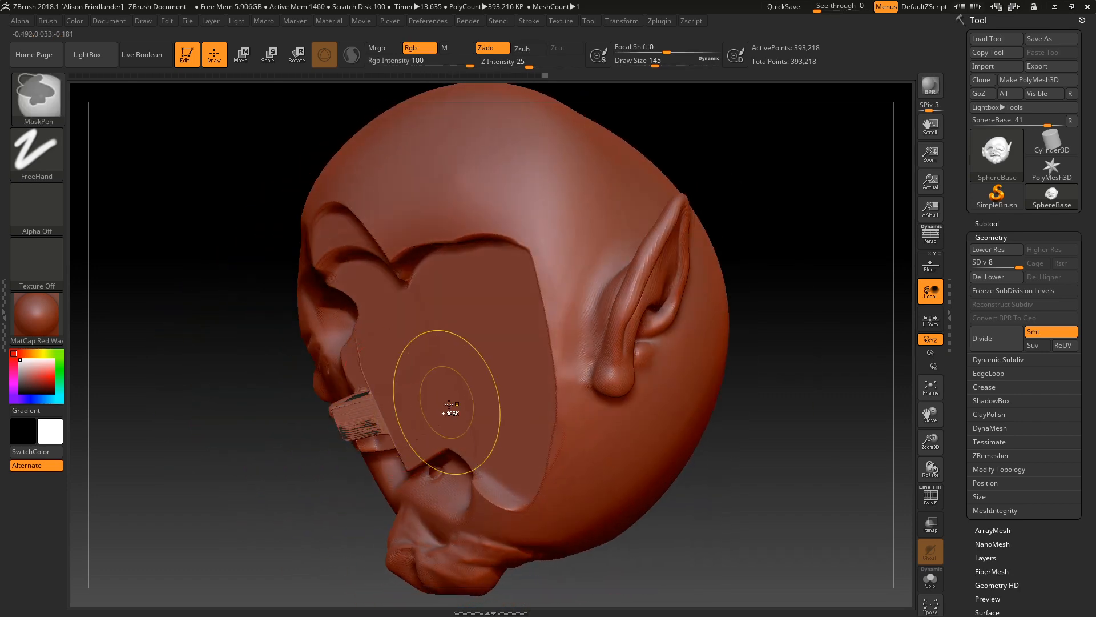
- Undo the TrimAdaptive cuts across the face
{"action": "key", "text": "ctrl+z"}
{"action": "key", "text": "ctrl+z"}
{"action": "key", "text": "ctrl+z"}
{"action": "key", "text": "ctrl+z"}
{"action": "key", "text": "ctrl+z"}
{"action": "key", "text": "ctrl+z"}
- Switch to the hPolish brush, try a polishing stroke on the forehead and undo it
{"action": "left_click", "coordinate": [23, 82]}
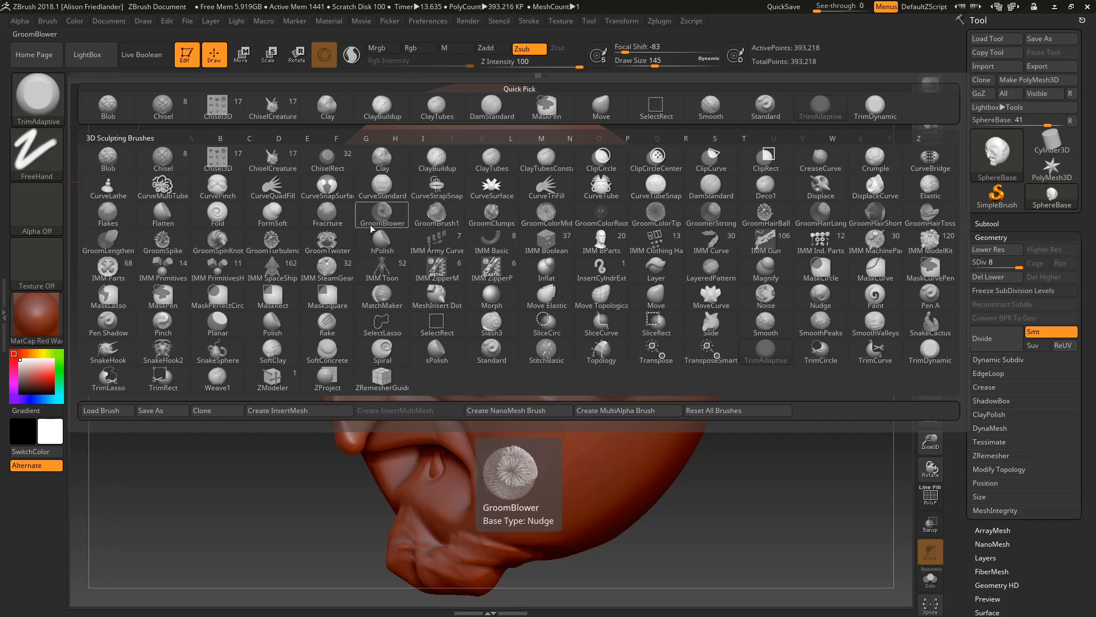
{"action": "left_click", "coordinate": [382, 240]}
{"action": "right_click_drag", "start_coordinate": [474, 323], "coordinate": [486, 258]}
{"action": "mouse_move", "coordinate": [486, 258]}
{"action": "left_mouse_down"}
{"action": "mouse_move", "coordinate": [565, 271]}
{"action": "mouse_move", "coordinate": [503, 257]}
{"action": "left_mouse_up"}
{"action": "key", "text": "ctrl"}
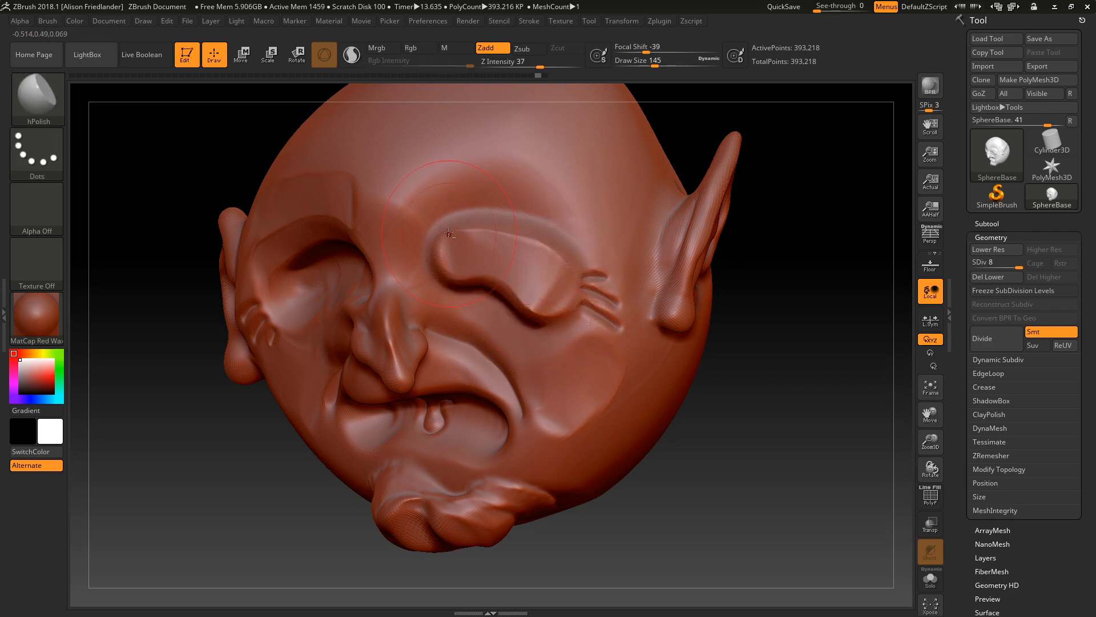
{"action": "right_click_drag", "start_coordinate": [523, 296], "coordinate": [461, 201]}
{"action": "mouse_move", "coordinate": [464, 219]}
{"action": "left_mouse_down"}
{"action": "mouse_move", "coordinate": [548, 189]}
{"action": "mouse_move", "coordinate": [503, 155]}
{"action": "mouse_move", "coordinate": [549, 182]}
{"action": "mouse_move", "coordinate": [539, 175]}
{"action": "mouse_move", "coordinate": [599, 182]}
{"action": "mouse_move", "coordinate": [571, 166]}
{"action": "mouse_move", "coordinate": [463, 189]}
{"action": "mouse_move", "coordinate": [447, 171]}
{"action": "mouse_move", "coordinate": [571, 131]}
{"action": "mouse_move", "coordinate": [647, 183]}
{"action": "mouse_move", "coordinate": [628, 269]}
{"action": "mouse_move", "coordinate": [646, 133]}
{"action": "mouse_move", "coordinate": [526, 142]}
{"action": "mouse_move", "coordinate": [503, 172]}
{"action": "mouse_move", "coordinate": [628, 200]}
{"action": "mouse_move", "coordinate": [604, 144]}
{"action": "mouse_move", "coordinate": [593, 156]}
{"action": "left_mouse_up"}
{"action": "key", "text": "ctrl+z"}
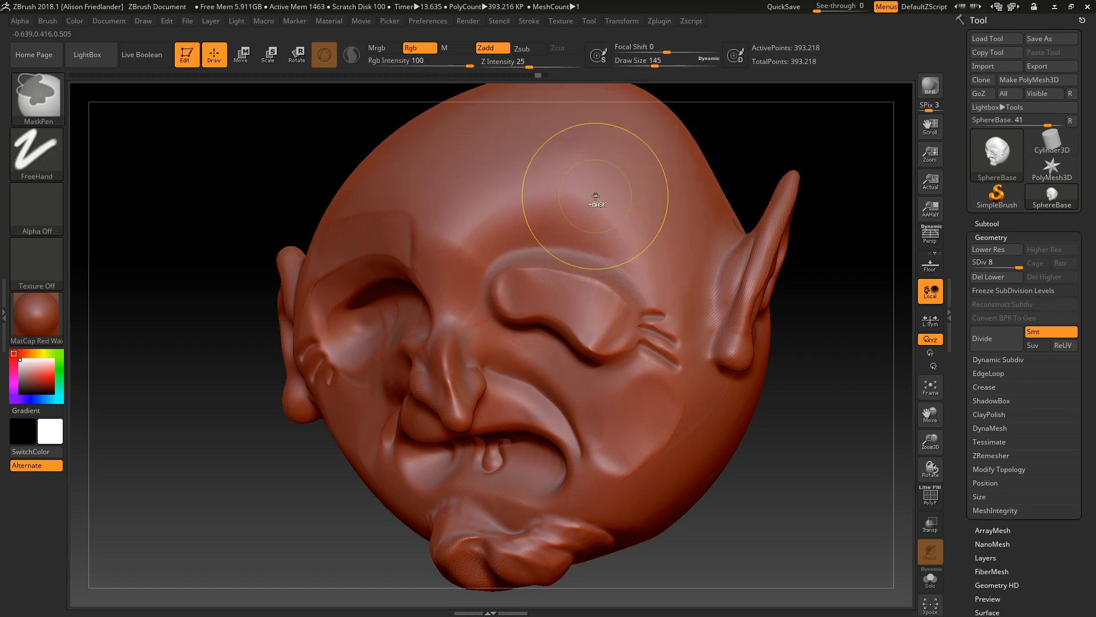
- Polish flat, adjoining facets across the centre of the forehead with the hPolish brush
{"action": "mouse_move", "coordinate": [592, 186]}
{"action": "right_mouse_down"}
{"action": "mouse_move", "coordinate": [714, 203]}
{"action": "mouse_move", "coordinate": [685, 209]}
{"action": "right_mouse_up"}
{"action": "left_click_drag", "start_coordinate": [496, 221], "coordinate": [464, 239]}
{"action": "mouse_move", "coordinate": [437, 198]}
{"action": "left_mouse_down"}
{"action": "mouse_move", "coordinate": [445, 205]}
{"action": "mouse_move", "coordinate": [377, 191]}
{"action": "mouse_move", "coordinate": [337, 197]}
{"action": "mouse_move", "coordinate": [403, 150]}
{"action": "mouse_move", "coordinate": [468, 183]}
{"action": "mouse_move", "coordinate": [519, 171]}
{"action": "mouse_move", "coordinate": [548, 201]}
{"action": "mouse_move", "coordinate": [523, 191]}
{"action": "left_mouse_up"}
{"action": "right_click_drag", "start_coordinate": [535, 123], "coordinate": [524, 184], "text": "alt"}
{"action": "left_click_drag", "start_coordinate": [524, 184], "coordinate": [542, 205]}
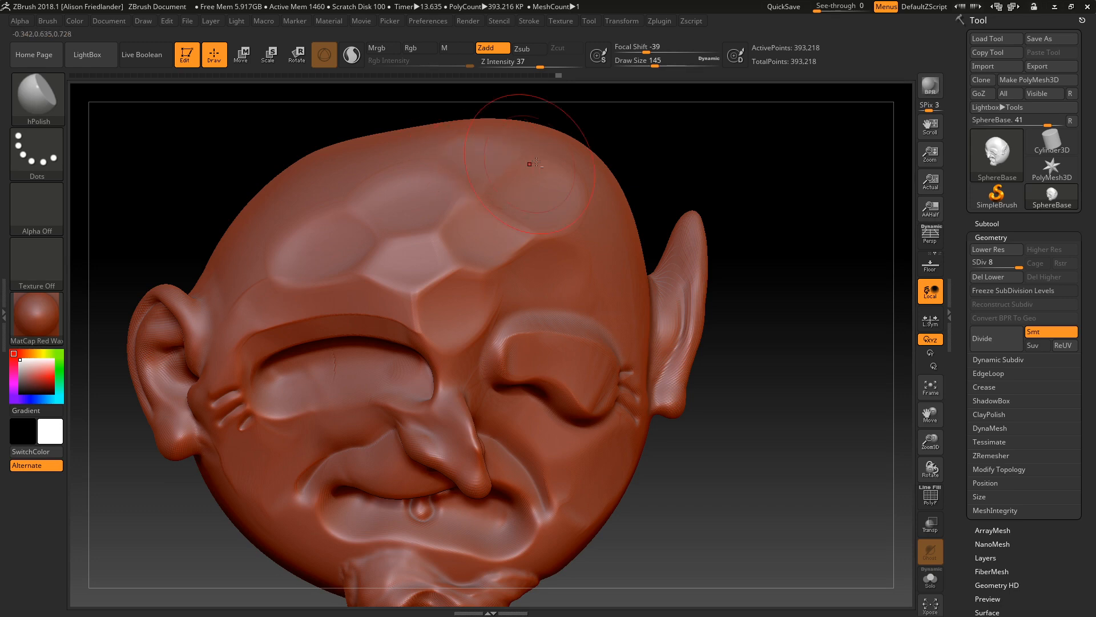
{"action": "right_click_drag", "start_coordinate": [536, 163], "coordinate": [532, 270]}
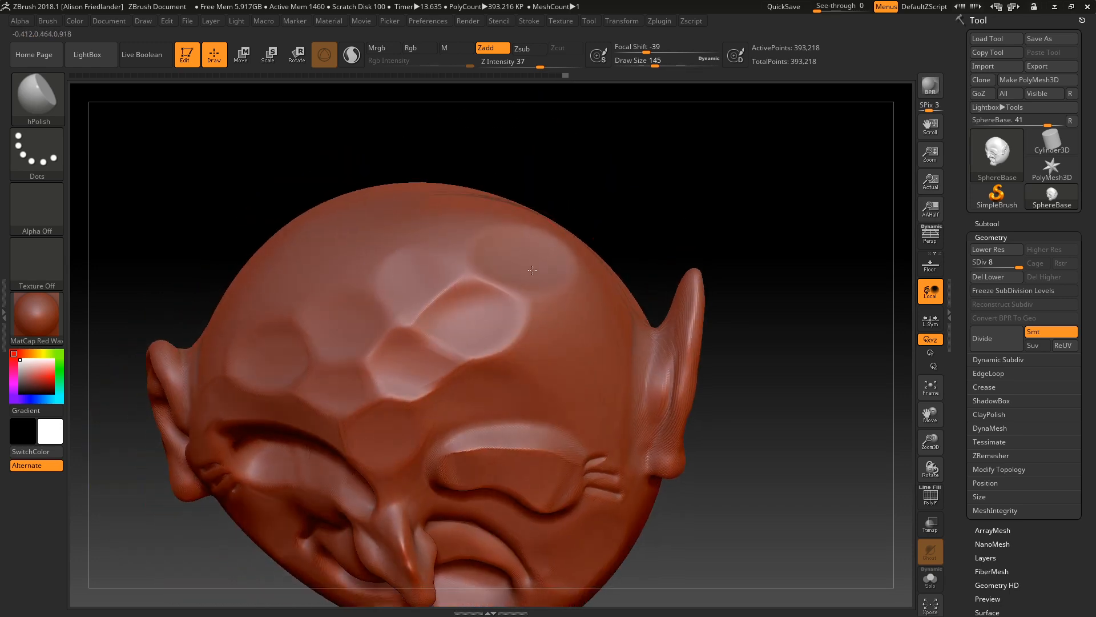
{"action": "mouse_move", "coordinate": [532, 269]}
{"action": "left_mouse_down"}
{"action": "mouse_move", "coordinate": [556, 320]}
{"action": "mouse_move", "coordinate": [532, 249]}
{"action": "left_mouse_up"}
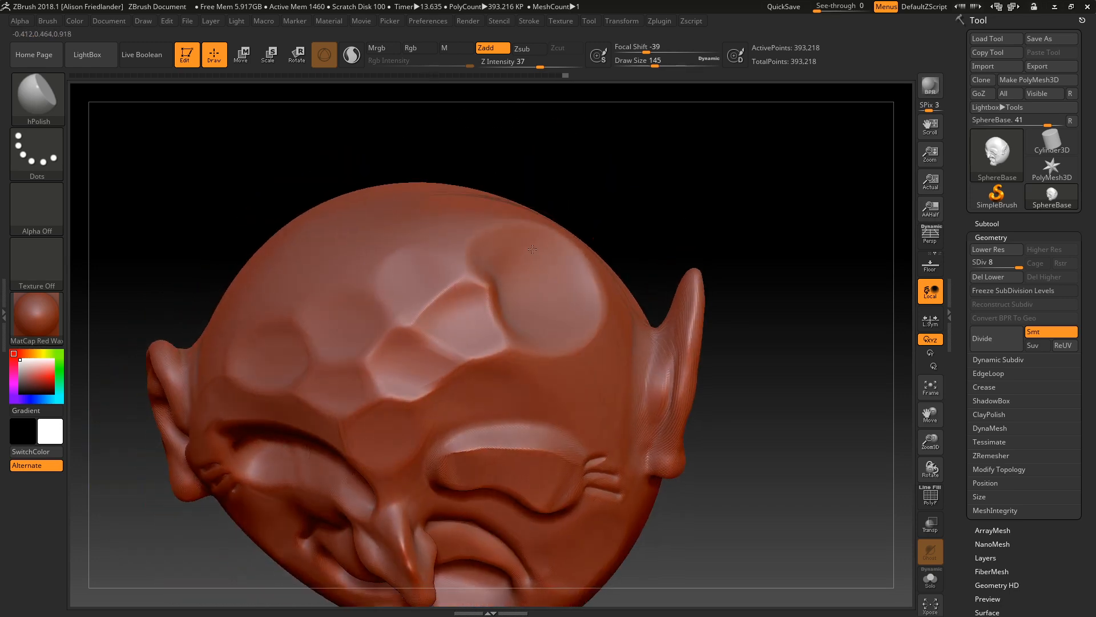
- Extend the hPolish facets over the upper forehead and crown of the head
{"action": "mouse_move", "coordinate": [532, 249]}
{"action": "right_mouse_down"}
{"action": "mouse_move", "coordinate": [497, 161]}
{"action": "mouse_move", "coordinate": [513, 135]}
{"action": "mouse_move", "coordinate": [543, 277]}
{"action": "right_mouse_up"}
{"action": "mouse_move", "coordinate": [543, 276]}
{"action": "left_mouse_down"}
{"action": "mouse_move", "coordinate": [538, 296]}
{"action": "mouse_move", "coordinate": [516, 250]}
{"action": "mouse_move", "coordinate": [423, 262]}
{"action": "mouse_move", "coordinate": [394, 289]}
{"action": "mouse_move", "coordinate": [360, 256]}
{"action": "left_mouse_up"}
{"action": "mouse_move", "coordinate": [292, 293]}
{"action": "left_mouse_down"}
{"action": "mouse_move", "coordinate": [292, 247]}
{"action": "mouse_move", "coordinate": [382, 224]}
{"action": "left_mouse_up"}
{"action": "left_click_drag", "start_coordinate": [567, 343], "coordinate": [568, 345]}
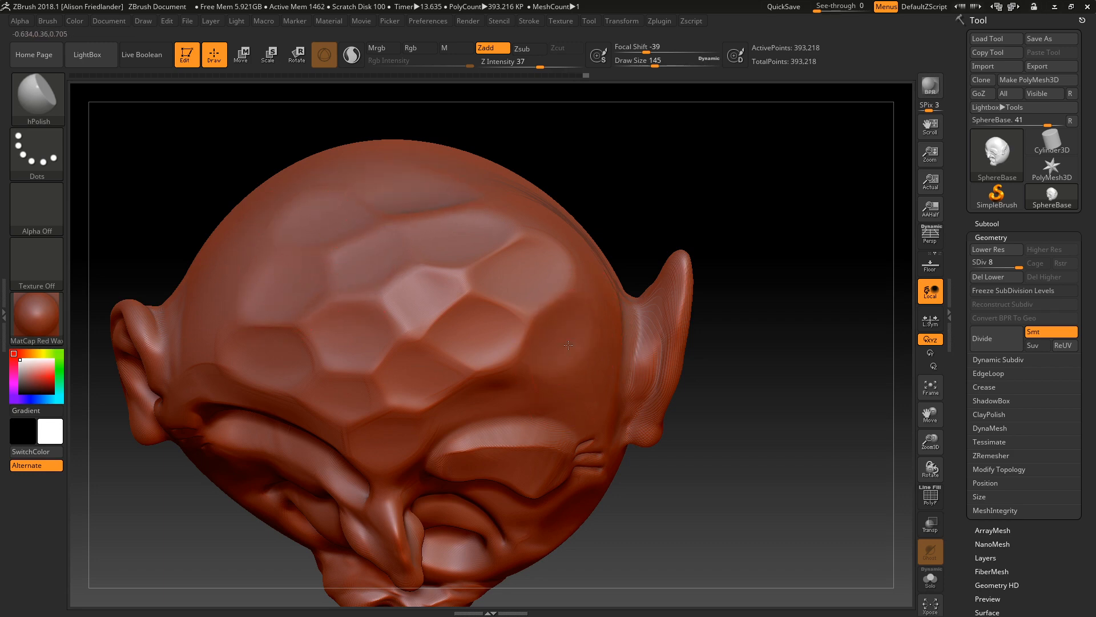
{"action": "left_click_drag", "start_coordinate": [595, 294], "coordinate": [588, 268]}
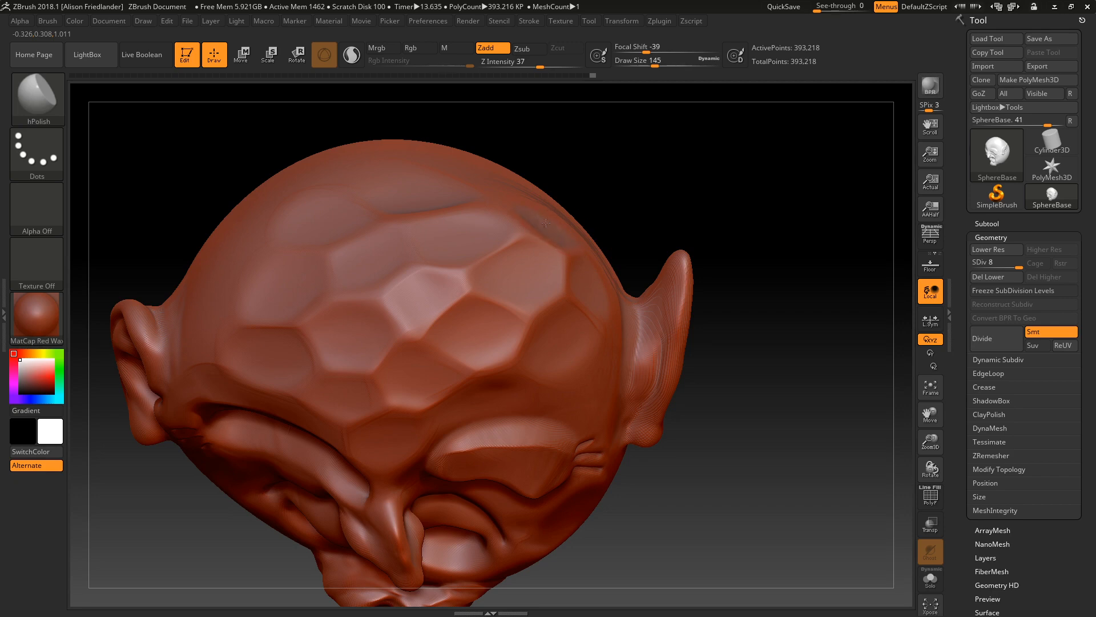
{"action": "left_click_drag", "start_coordinate": [559, 161], "coordinate": [455, 187]}
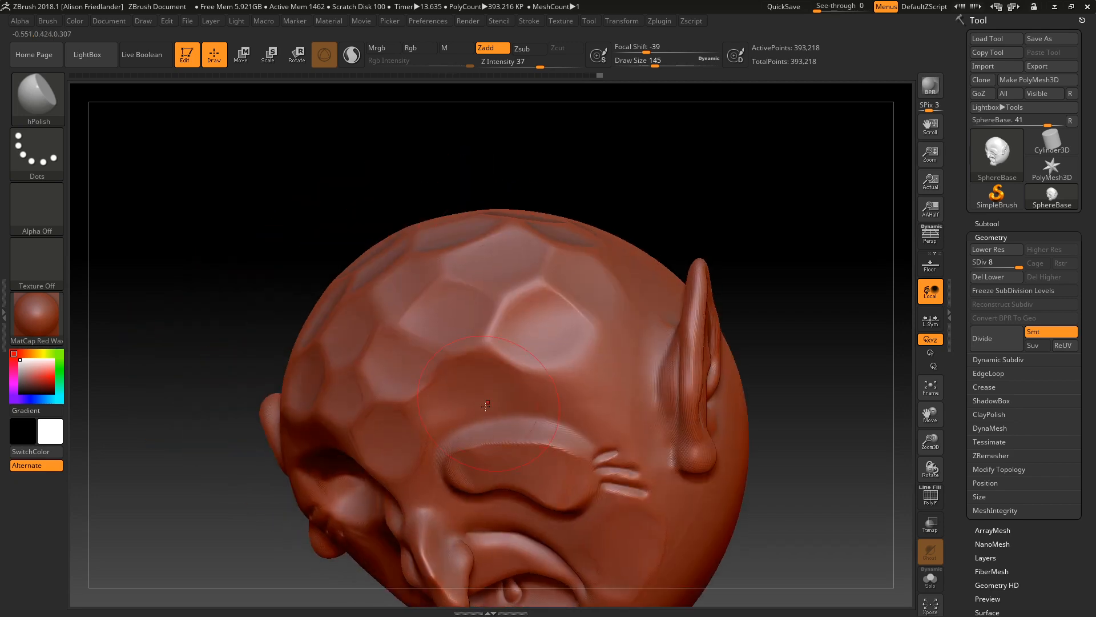
- Polish further facets on both sides of the skull and above the temple with hPolish
{"action": "left_click_drag", "start_coordinate": [597, 385], "coordinate": [617, 368]}
{"action": "left_click_drag", "start_coordinate": [639, 217], "coordinate": [720, 191]}
{"action": "mouse_move", "coordinate": [567, 335]}
{"action": "left_mouse_down"}
{"action": "mouse_move", "coordinate": [296, 269]}
{"action": "mouse_move", "coordinate": [379, 320]}
{"action": "mouse_move", "coordinate": [386, 341]}
{"action": "left_mouse_up"}
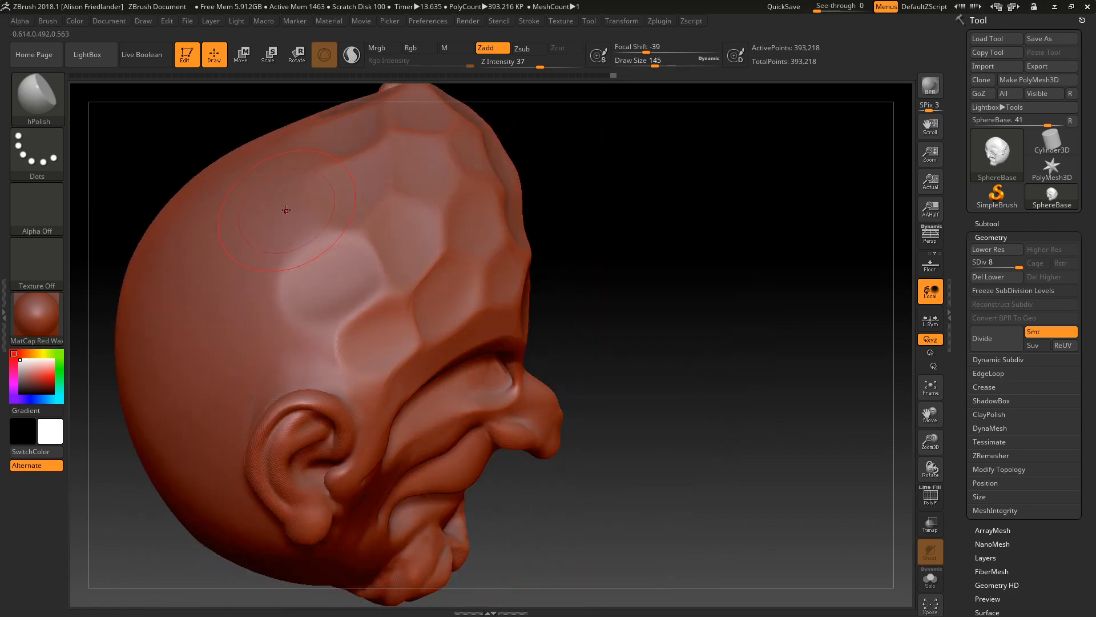
{"action": "left_click_drag", "start_coordinate": [286, 211], "coordinate": [280, 231]}
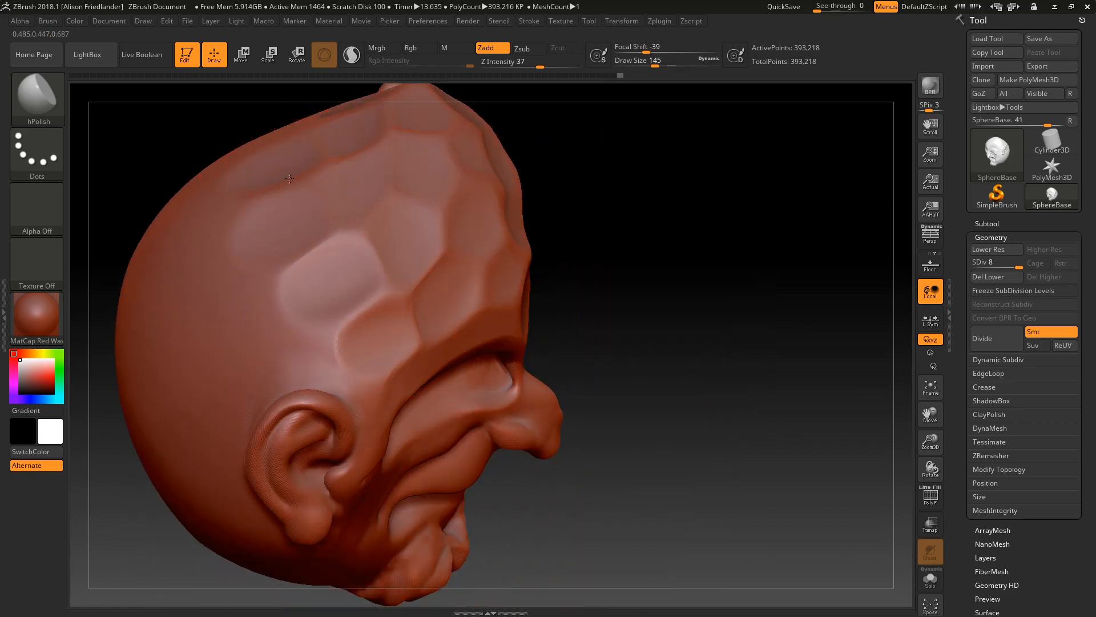
{"action": "mouse_move", "coordinate": [251, 137]}
{"action": "left_mouse_down"}
{"action": "mouse_move", "coordinate": [256, 154]}
{"action": "mouse_move", "coordinate": [245, 147]}
{"action": "left_mouse_up"}
{"action": "left_click_drag", "start_coordinate": [310, 194], "coordinate": [338, 199]}
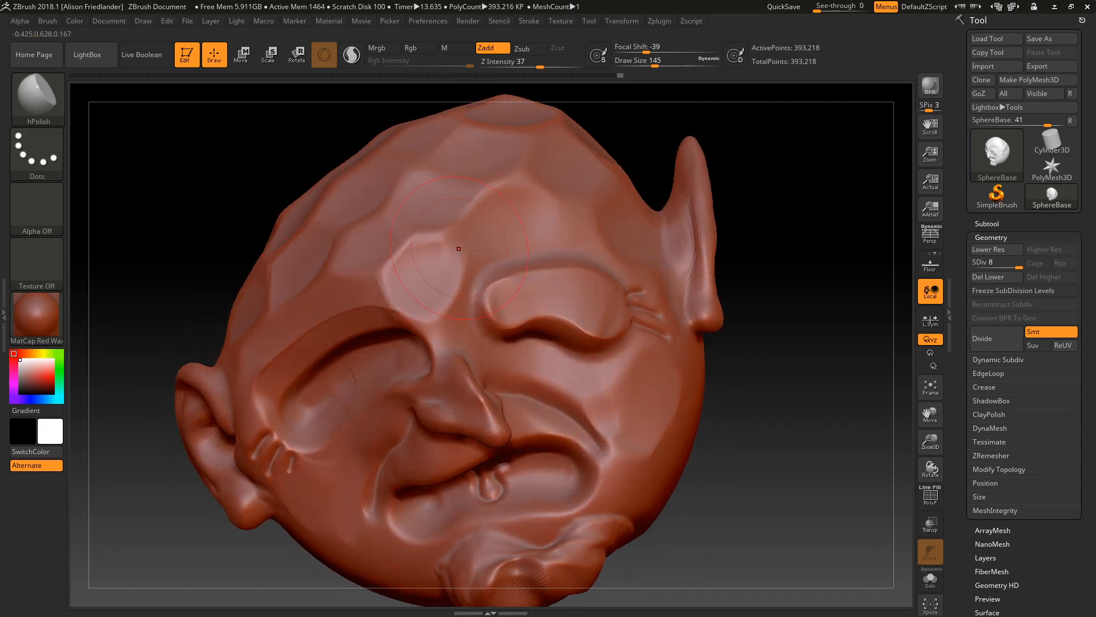
{"action": "right_click_drag", "start_coordinate": [547, 236], "coordinate": [537, 220], "text": "ctrl"}
{"action": "mouse_move", "coordinate": [742, 183]}
{"action": "left_mouse_down", "text": "shift"}
{"action": "mouse_move", "coordinate": [742, 242]}
{"action": "mouse_move", "coordinate": [624, 347]}
{"action": "mouse_move", "coordinate": [587, 248]}
{"action": "left_mouse_up", "text": "shift"}
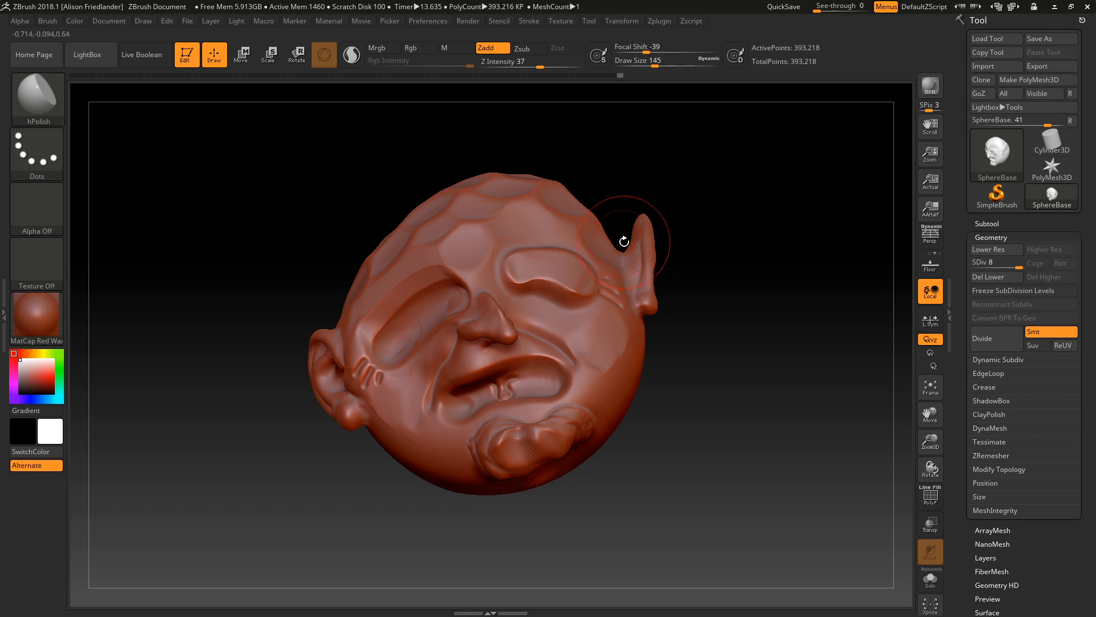
- Build a raised round iris on the flattened eyelid with the Clay brush at draw size 74
{"action": "left_click", "coordinate": [58, 105]}
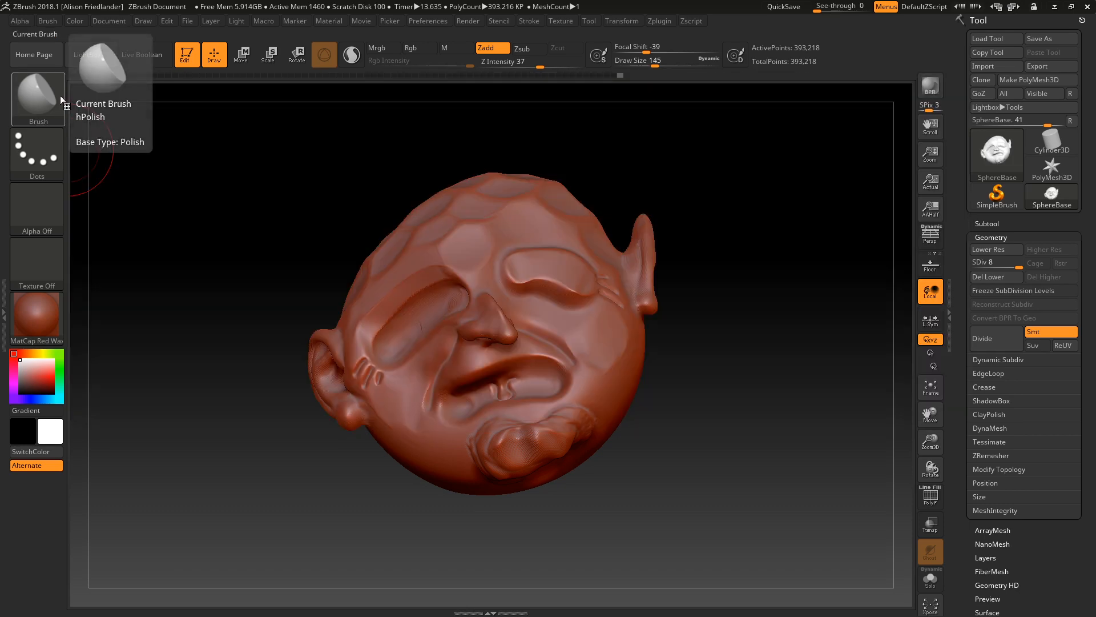
{"action": "left_click", "coordinate": [47, 90]}
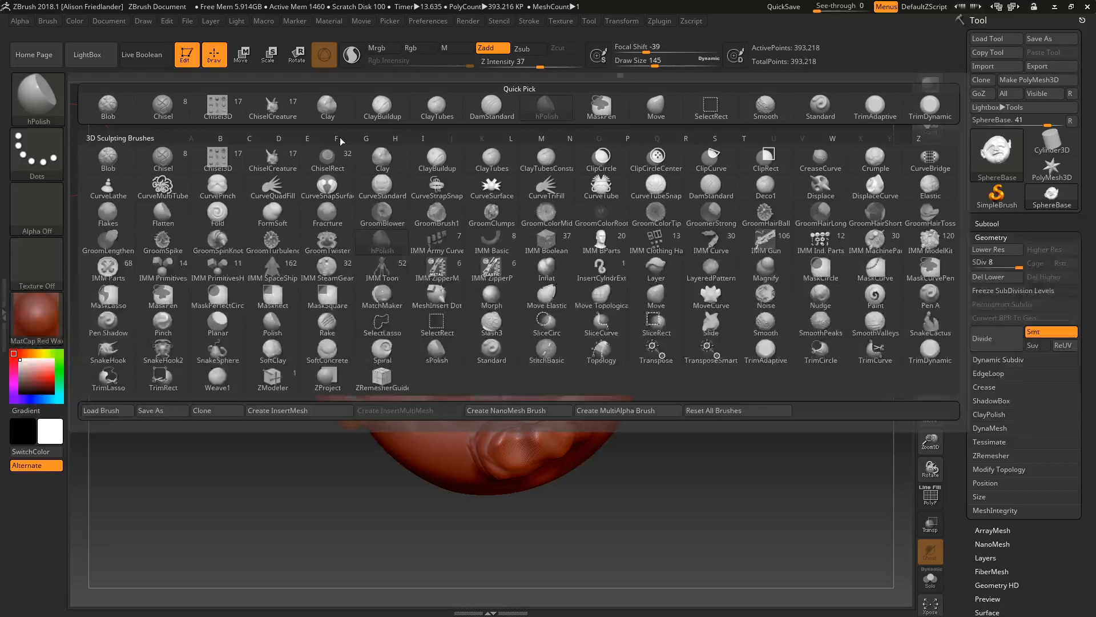
{"action": "left_click", "coordinate": [383, 159]}
{"action": "right_click_drag", "start_coordinate": [565, 281], "coordinate": [578, 279], "text": "ctrl"}
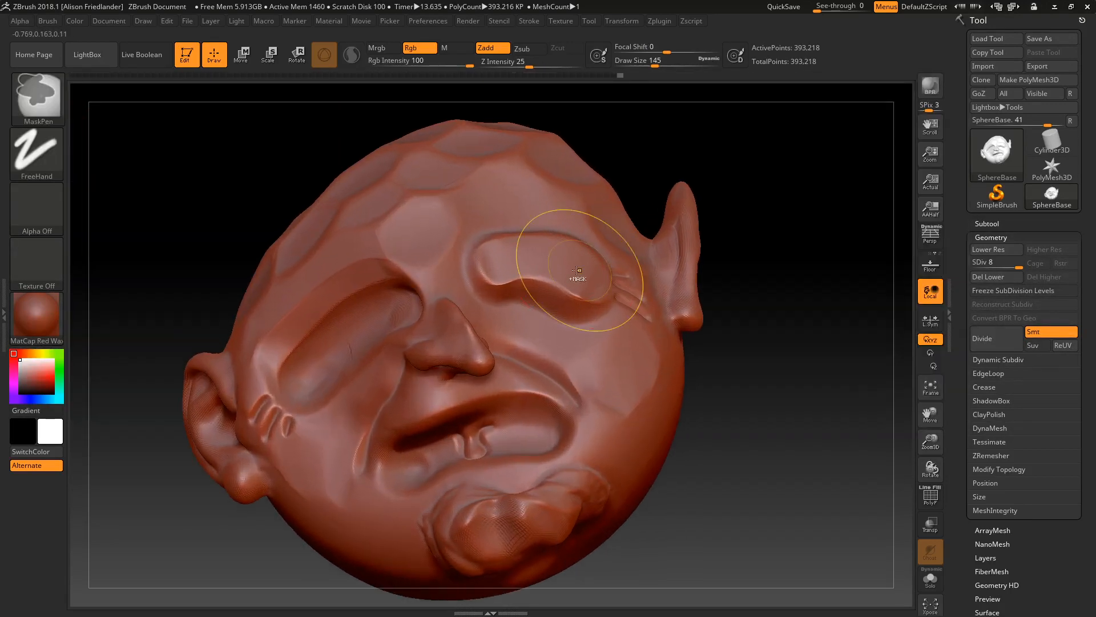
{"action": "key", "text": "space"}
{"action": "left_click_drag", "start_coordinate": [558, 265], "coordinate": [540, 255]}
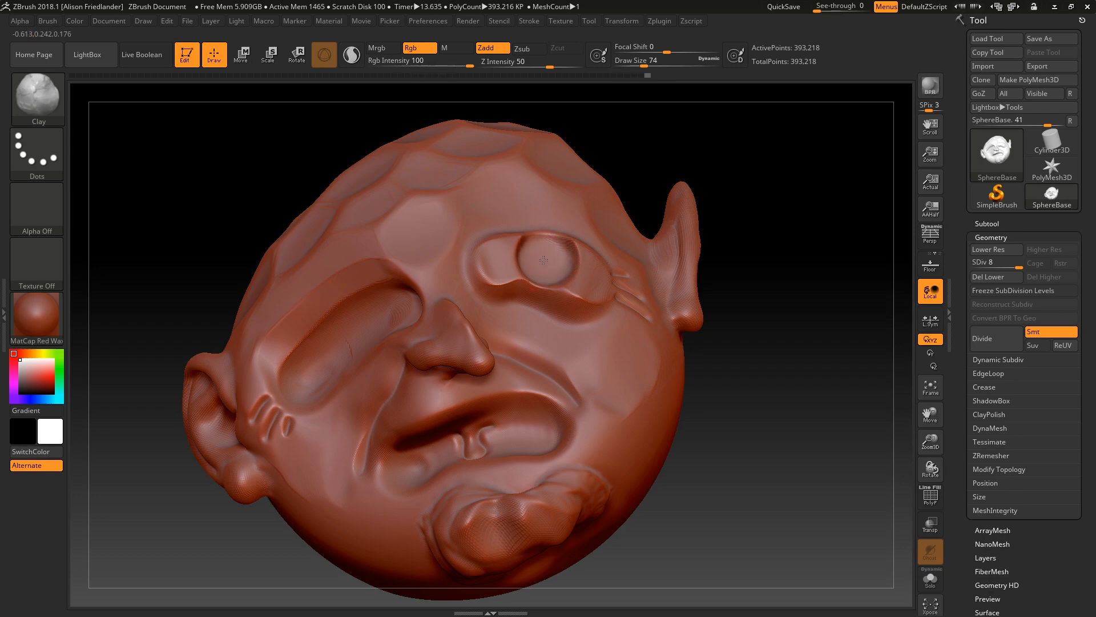
- Add a smaller round eyeball with a raised centre at the outer corner of the hollow eye using Clay
{"action": "key", "text": "space"}
{"action": "mouse_move", "coordinate": [305, 360]}
{"action": "left_mouse_down"}
{"action": "mouse_move", "coordinate": [291, 360]}
{"action": "mouse_move", "coordinate": [311, 378]}
{"action": "mouse_move", "coordinate": [302, 364]}
{"action": "left_mouse_up"}
{"action": "key", "text": "space"}
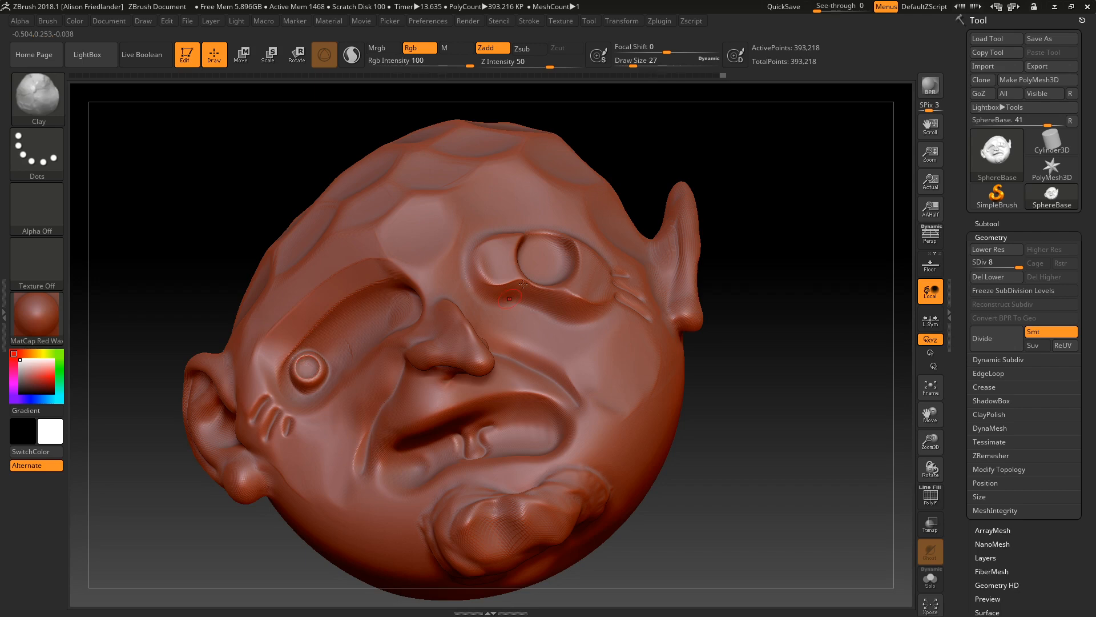
- Build a smaller raised disc on top of the flattened eye's iris with a larger Clay brush
{"action": "key", "text": "space"}
{"action": "left_click_drag", "start_coordinate": [543, 258], "coordinate": [548, 260]}
{"action": "right_click_drag", "start_coordinate": [548, 260], "coordinate": [544, 267]}
{"action": "key", "text": "space"}
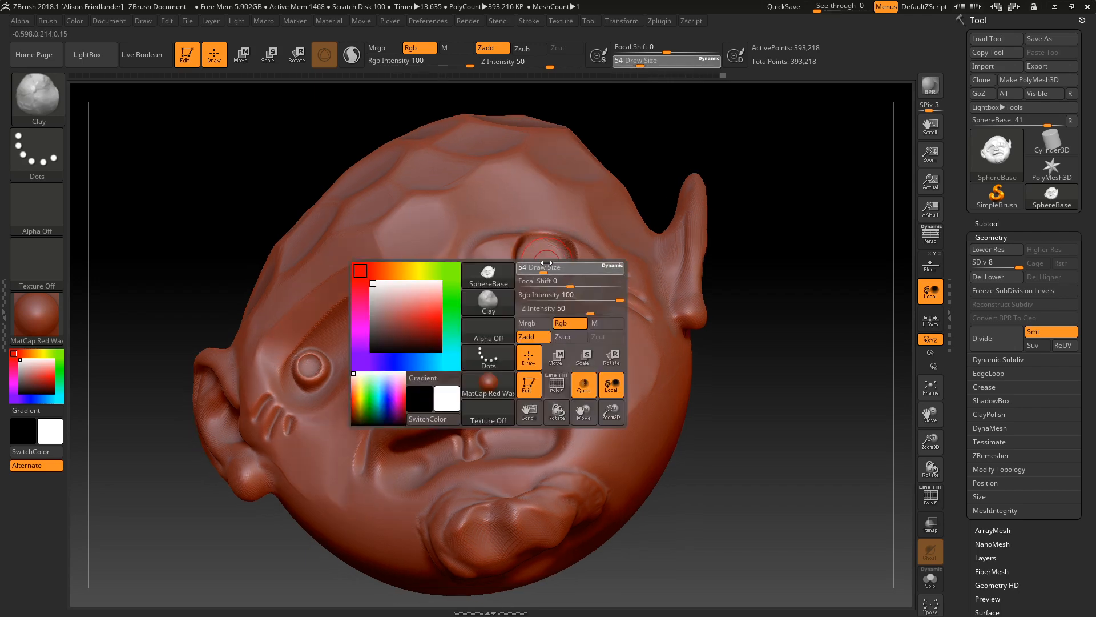
{"action": "left_click_drag", "start_coordinate": [543, 267], "coordinate": [546, 265]}
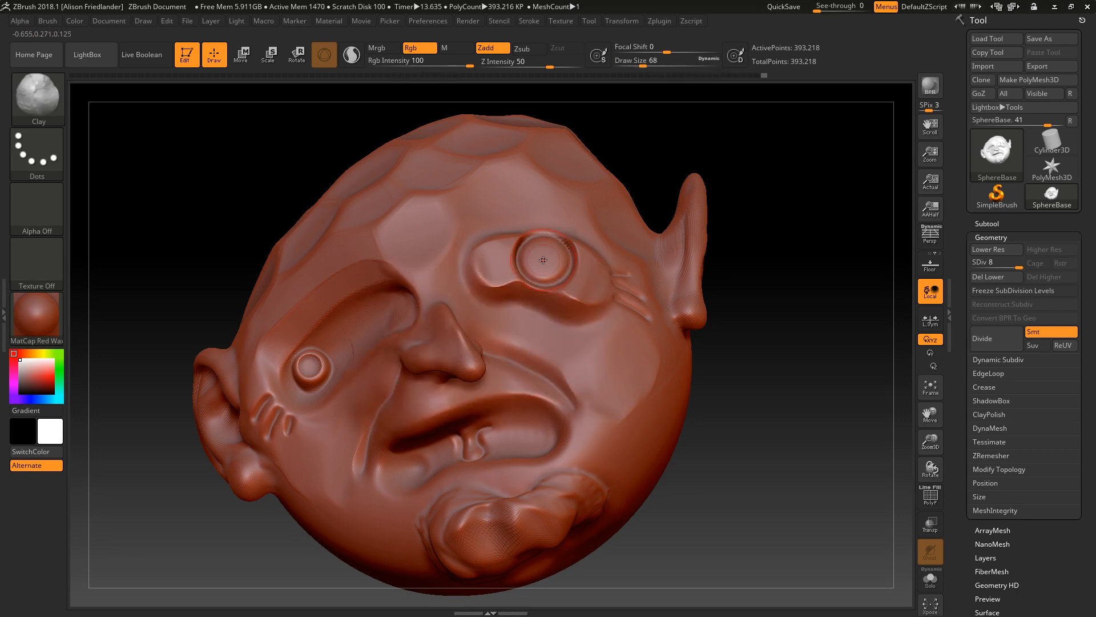
{"action": "right_click_drag", "start_coordinate": [673, 381], "coordinate": [563, 372]}
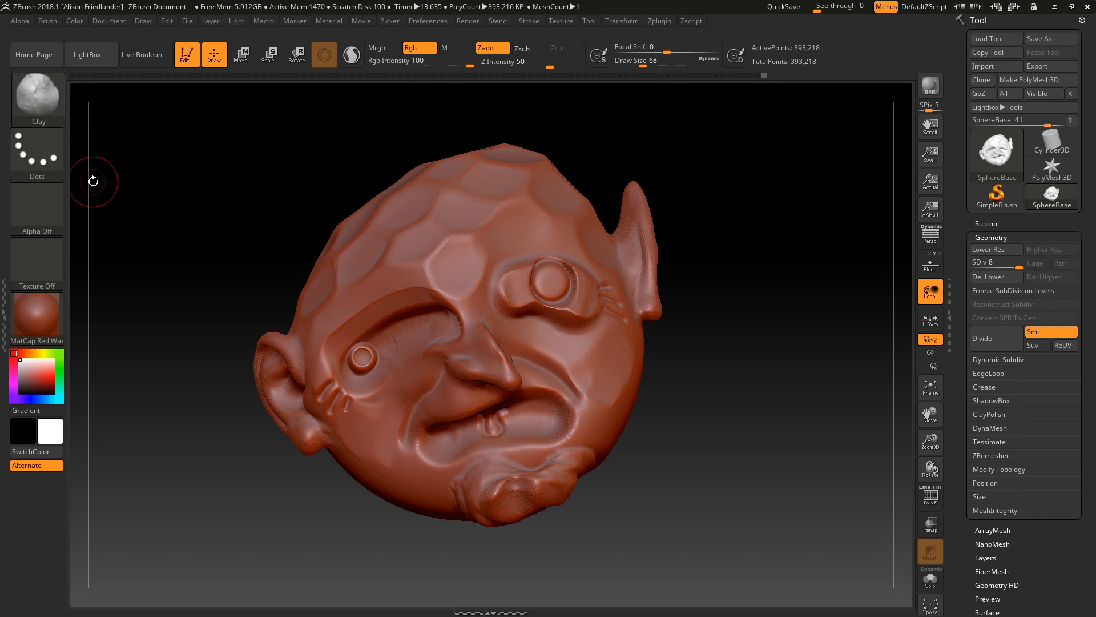
- Filter the brush list to names starting with C and select the ClayBuildup brush
{"action": "left_click", "coordinate": [62, 105]}
{"action": "key", "text": "b"}
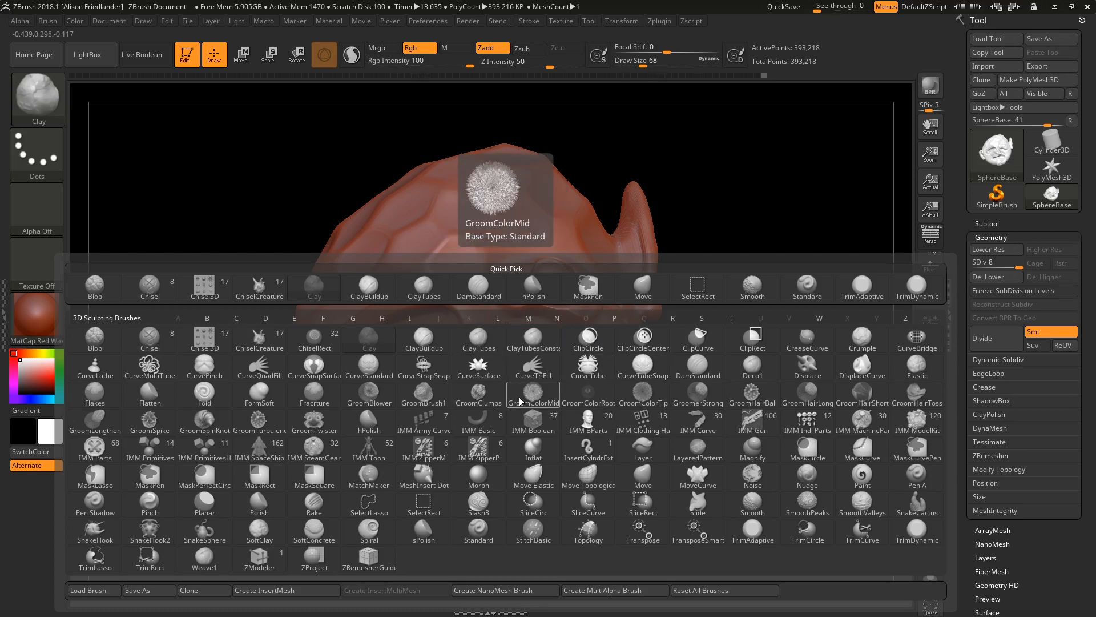
{"action": "key", "text": "c"}
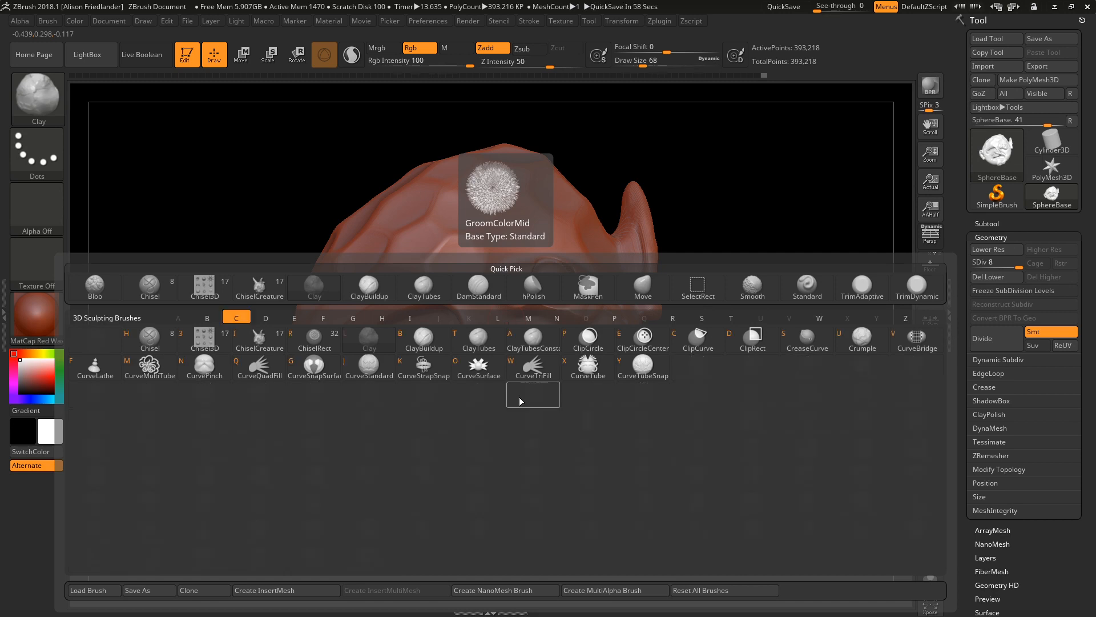
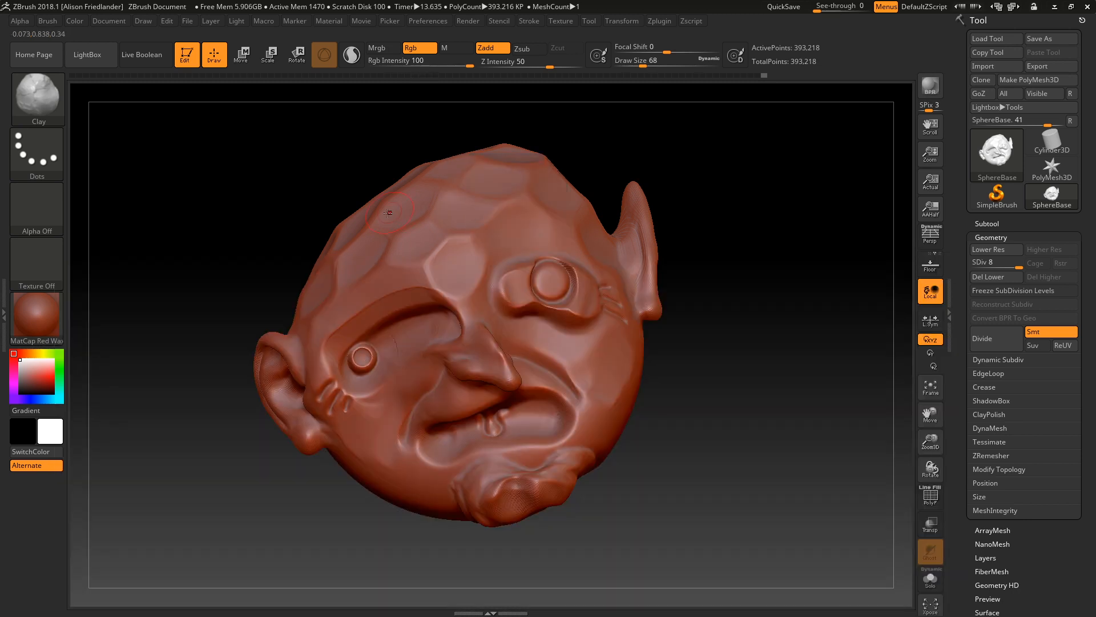
{"action": "key", "text": "b"}
{"action": "key", "text": "c"}
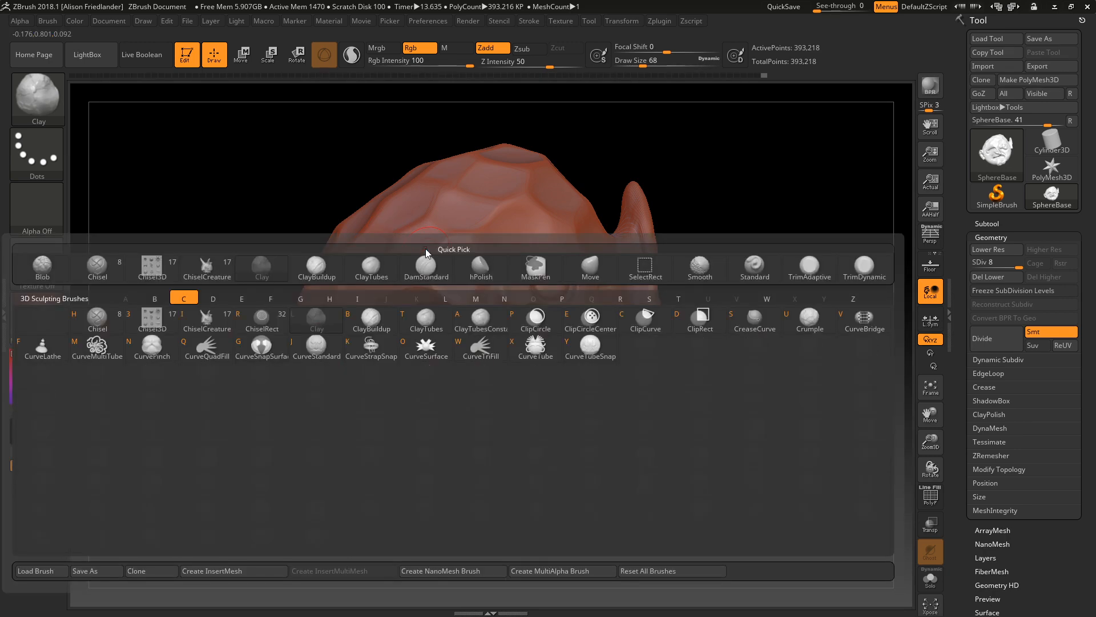
{"action": "left_click", "coordinate": [360, 323]}
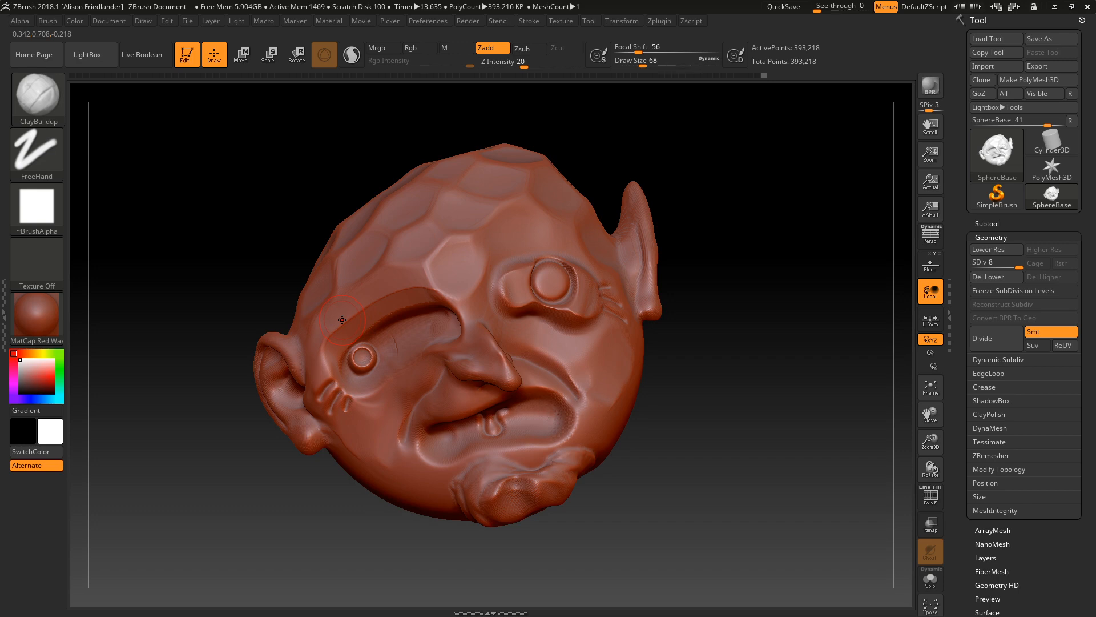
- Select the Clay brush from the C-filtered list, and switch to the DamStandard brush
{"action": "key", "text": "b"}
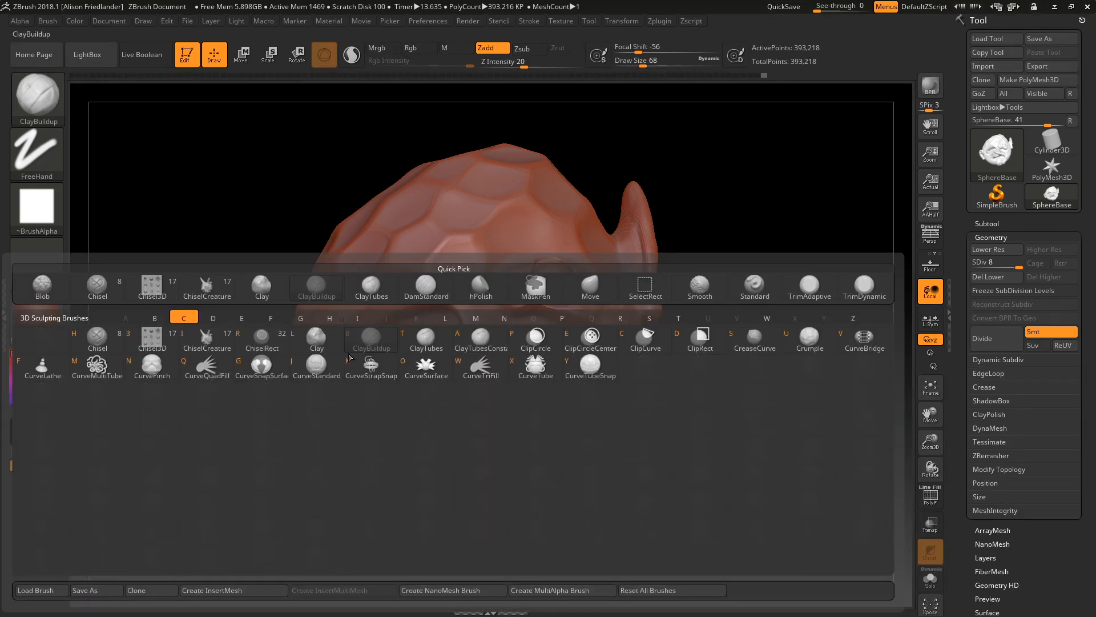
{"action": "left_click", "coordinate": [323, 342]}
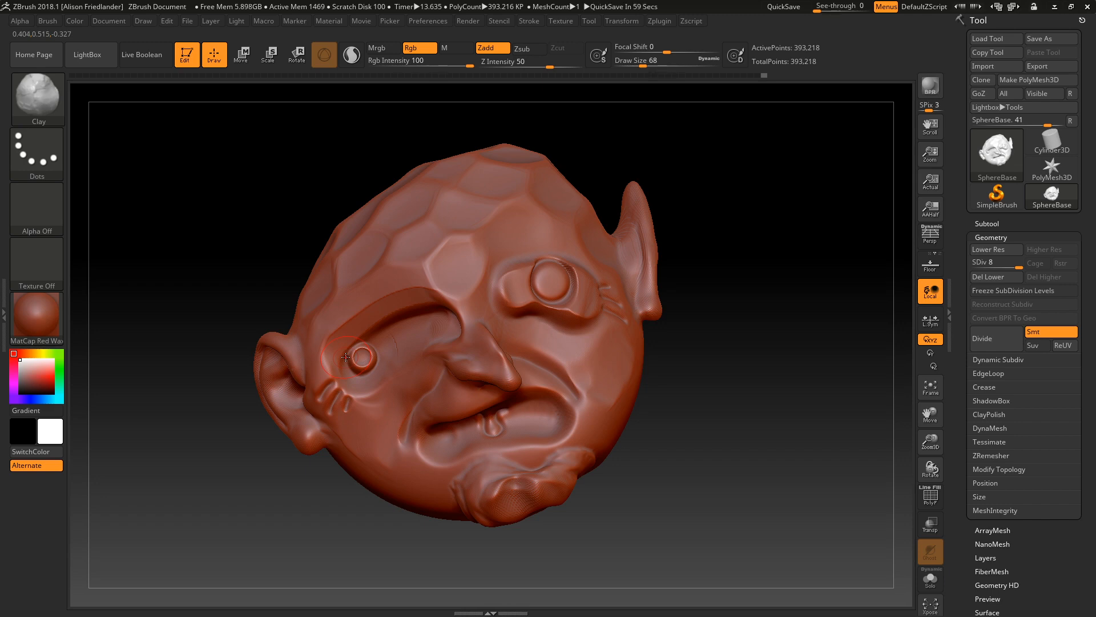
{"action": "key", "text": "b"}
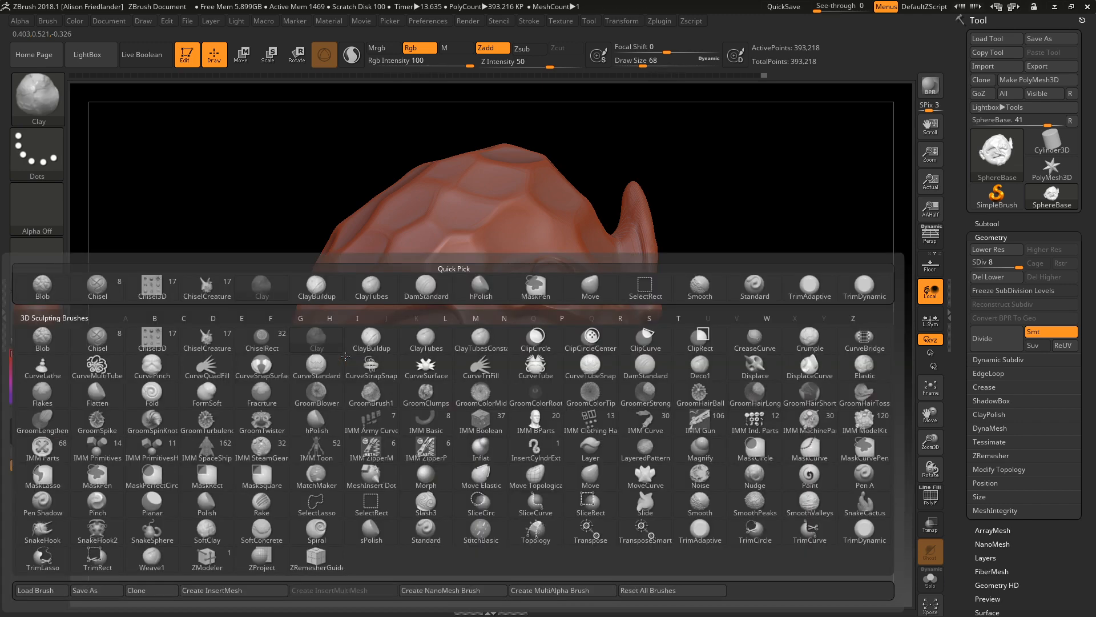
{"action": "key", "text": "d"}
{"action": "key", "text": "s"}
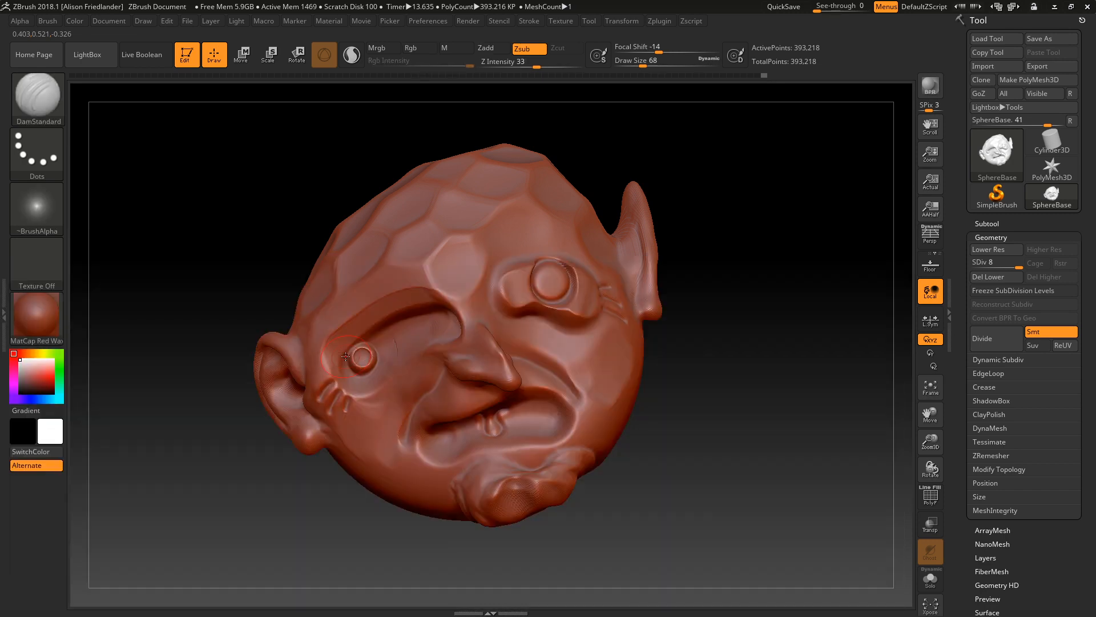
- Switch to the Move brush, and replace it with the hPolish brush
{"action": "key", "text": "b"}
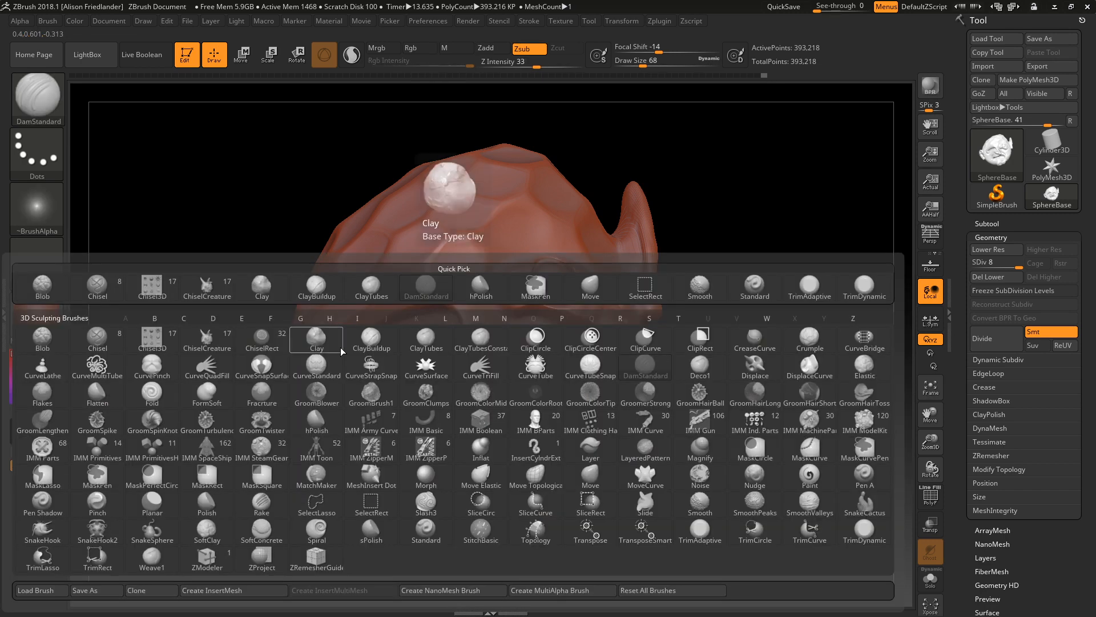
{"action": "key", "text": "m"}
{"action": "key", "text": "v"}
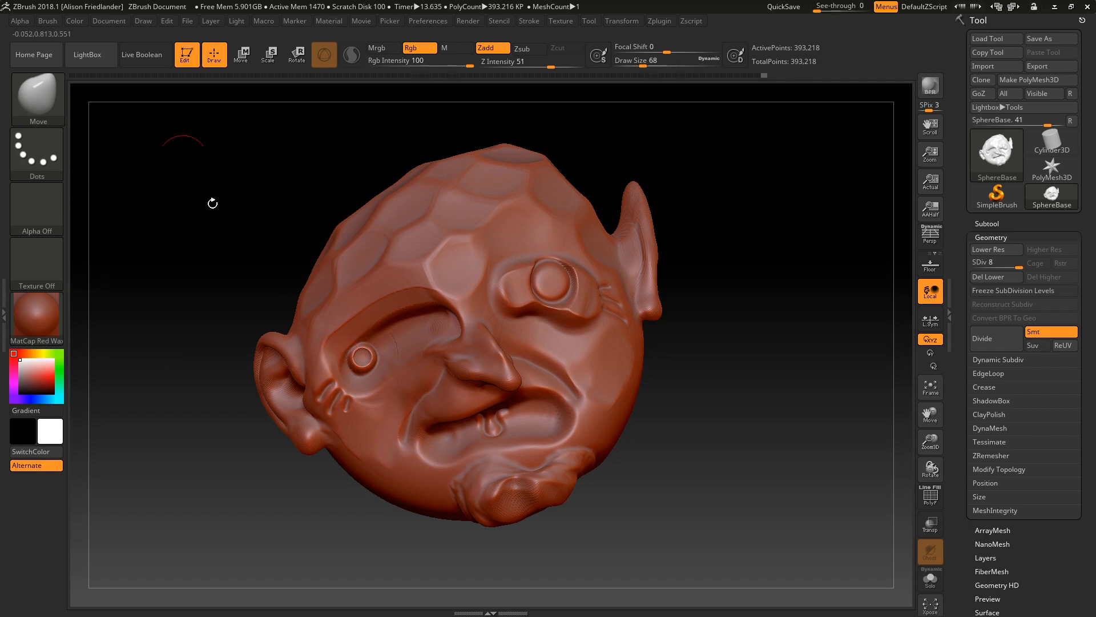
{"action": "mouse_move", "coordinate": [438, 248]}
{"action": "right_mouse_down", "text": "alt"}
{"action": "mouse_move", "coordinate": [534, 246]}
{"action": "mouse_move", "coordinate": [538, 226]}
{"action": "right_mouse_up", "text": "alt"}
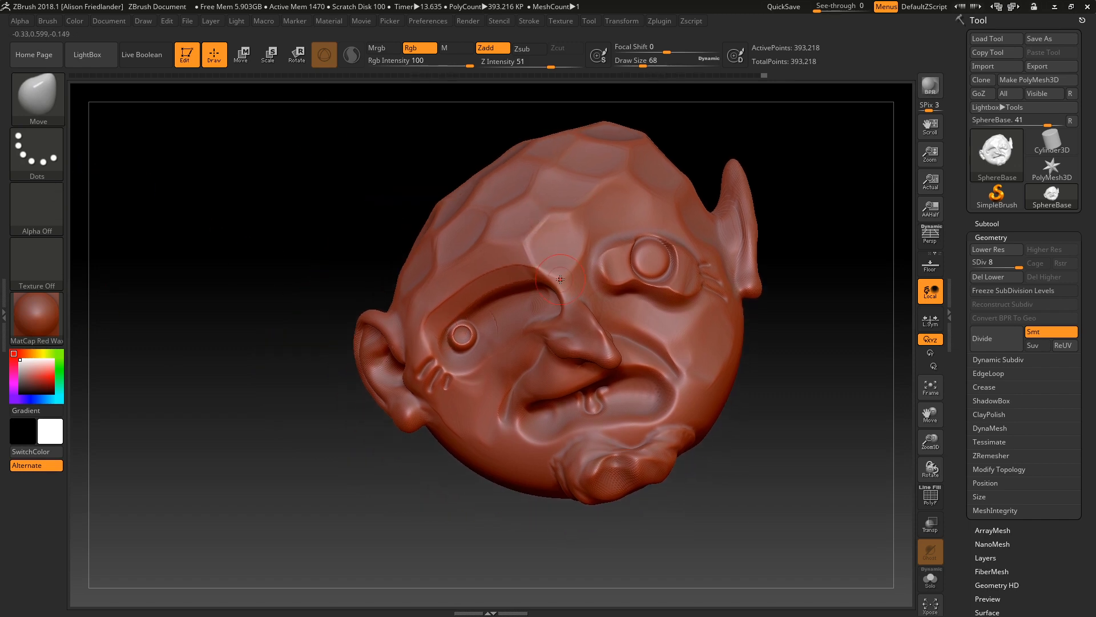
{"action": "left_click", "coordinate": [45, 114]}
{"action": "key", "text": "b"}
{"action": "key", "text": "h"}
{"action": "key", "text": "p"}
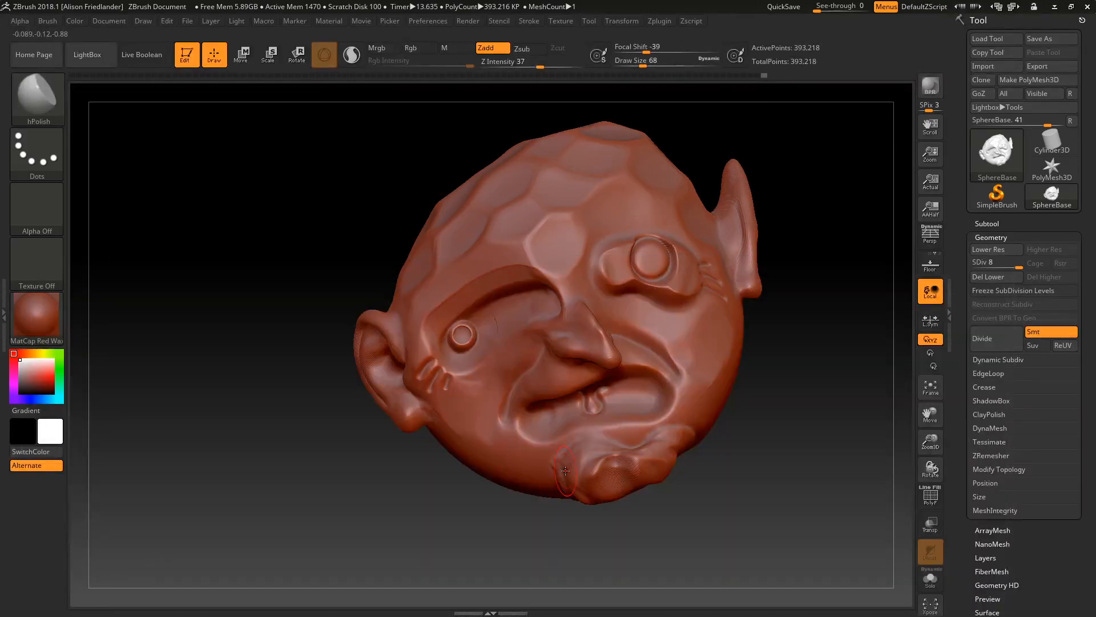
- Filter the brush list to names starting with S and select the Standard brush
{"action": "left_click", "coordinate": [27, 101]}
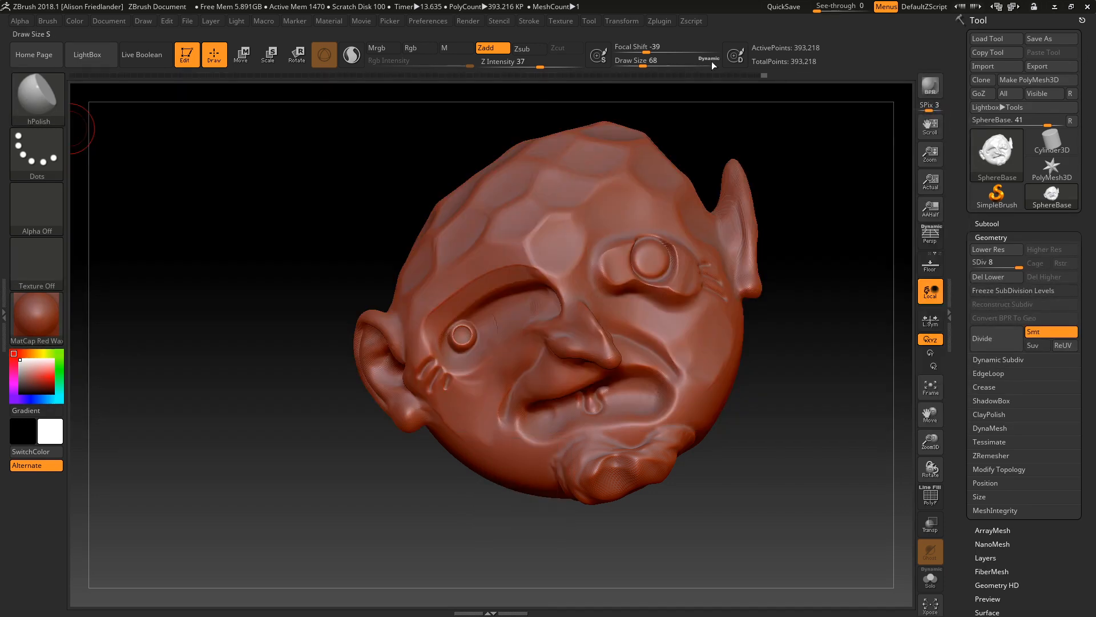
{"action": "left_click", "coordinate": [38, 102]}
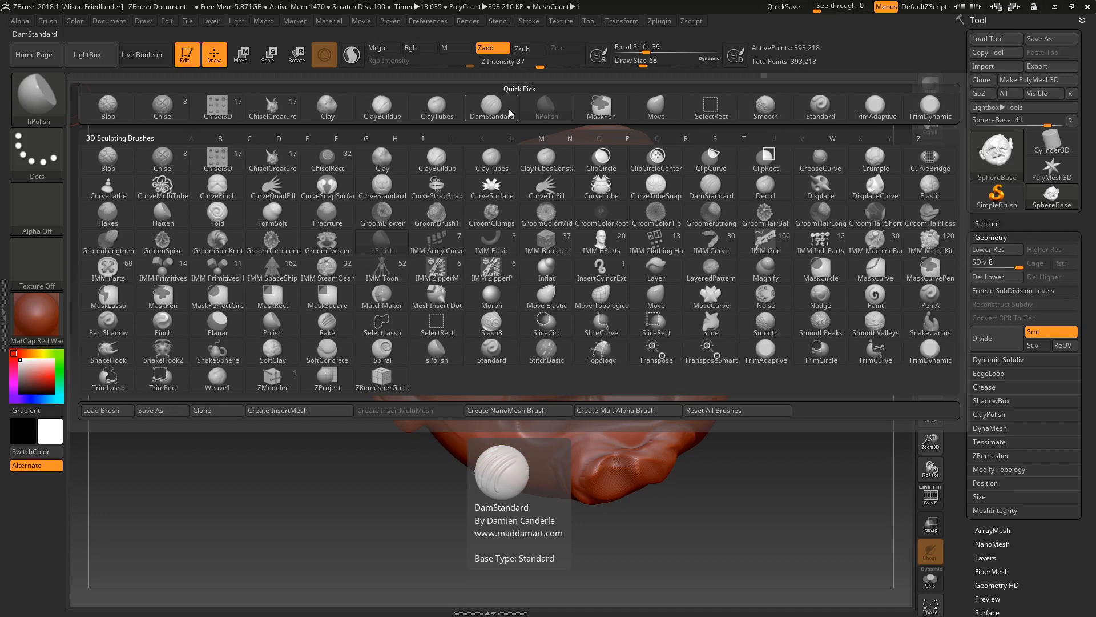
{"action": "key", "text": "s"}
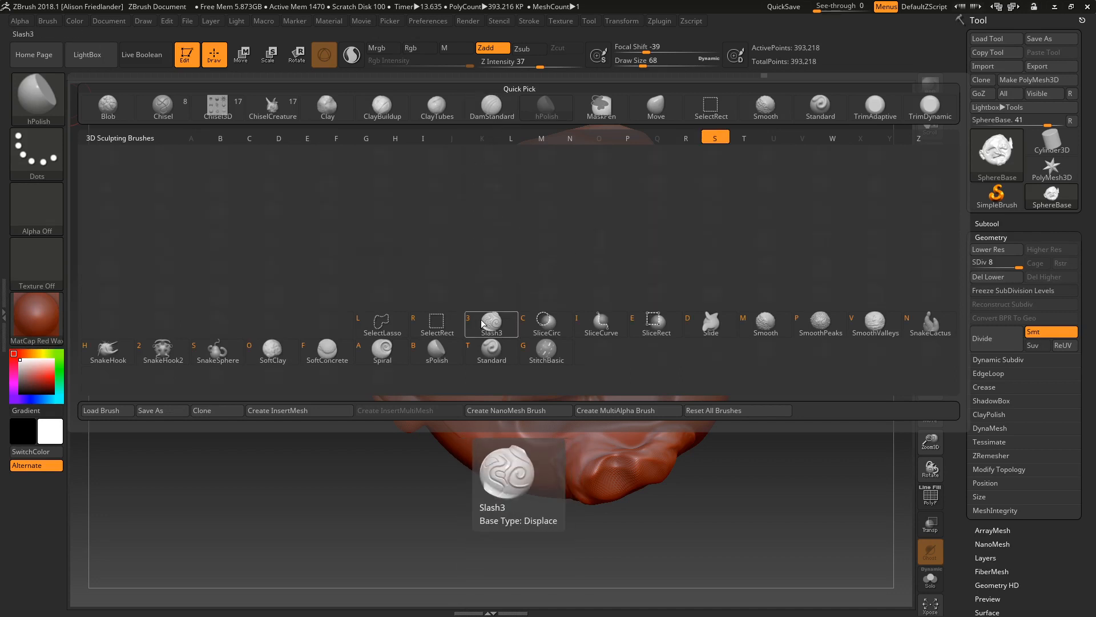
{"action": "left_click", "coordinate": [479, 350]}
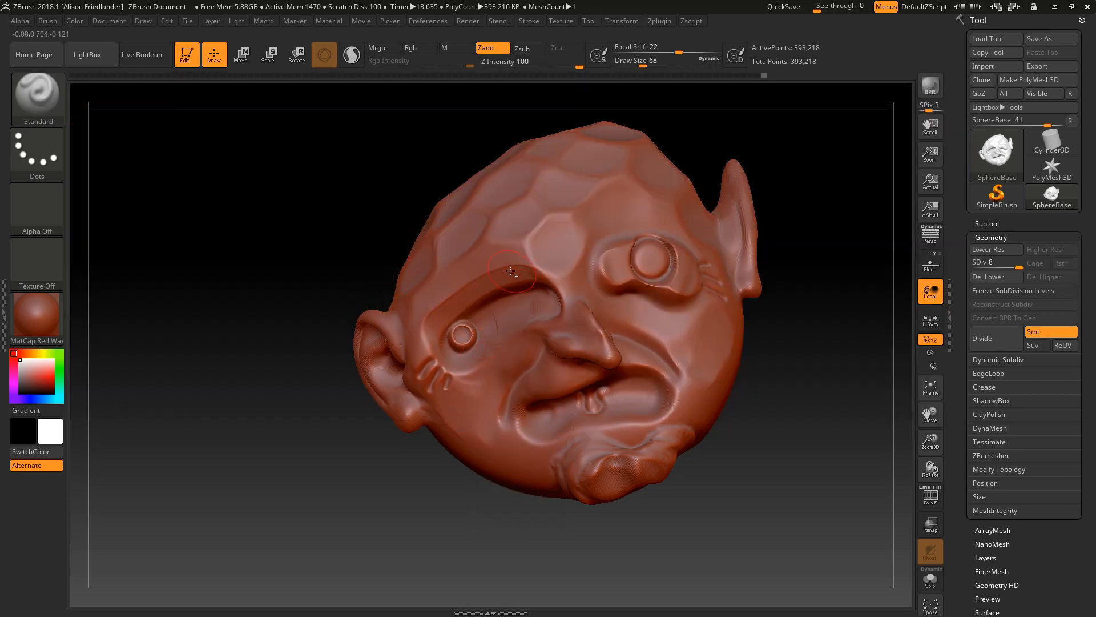
- Assign Alpha 05 to the Standard brush and stamp two notched rings on the forehead at draw size 167
{"action": "mouse_move", "coordinate": [511, 272]}
{"action": "right_mouse_down", "text": "alt"}
{"action": "mouse_move", "coordinate": [418, 259]}
{"action": "mouse_move", "coordinate": [240, 171]}
{"action": "right_mouse_up", "text": "alt"}
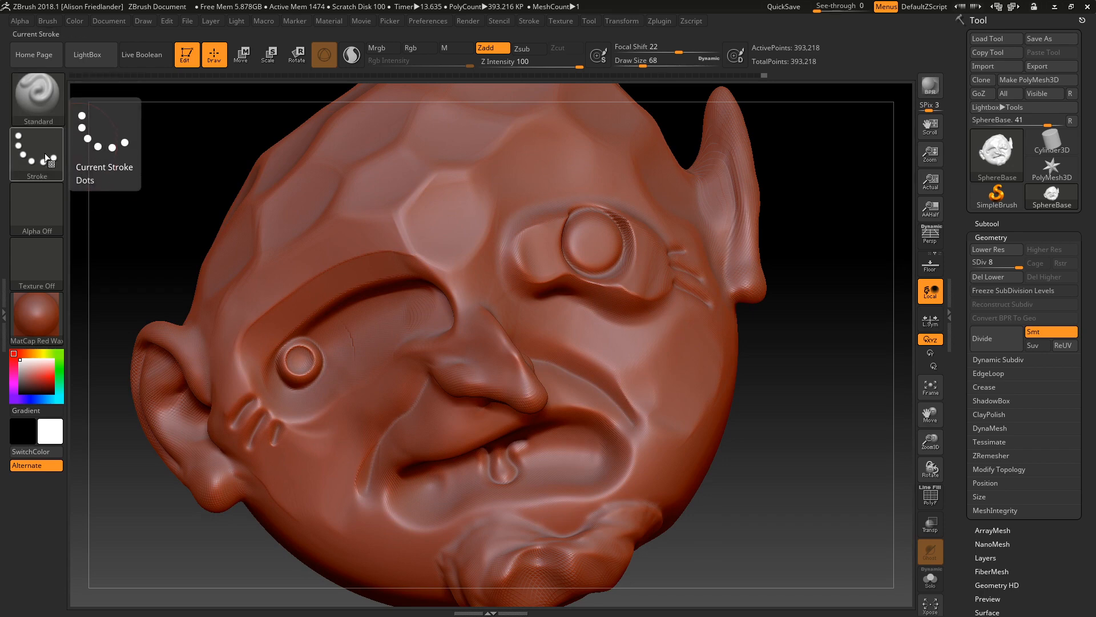
{"action": "left_click", "coordinate": [46, 201]}
{"action": "left_click", "coordinate": [398, 267]}
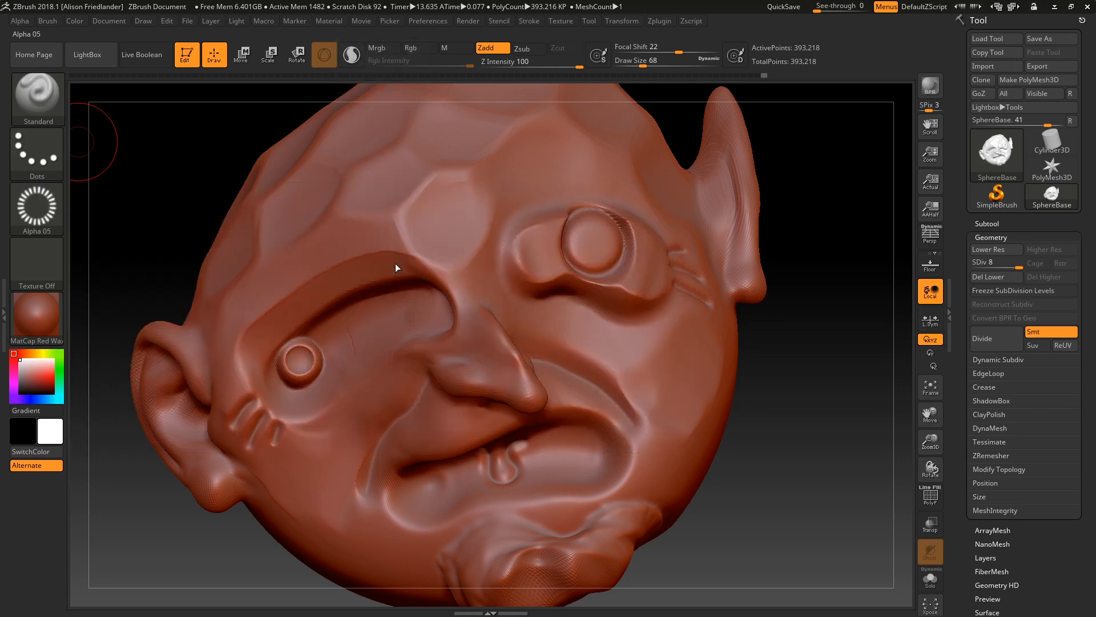
{"action": "key", "text": "space"}
{"action": "left_click_drag", "start_coordinate": [427, 195], "coordinate": [454, 195]}
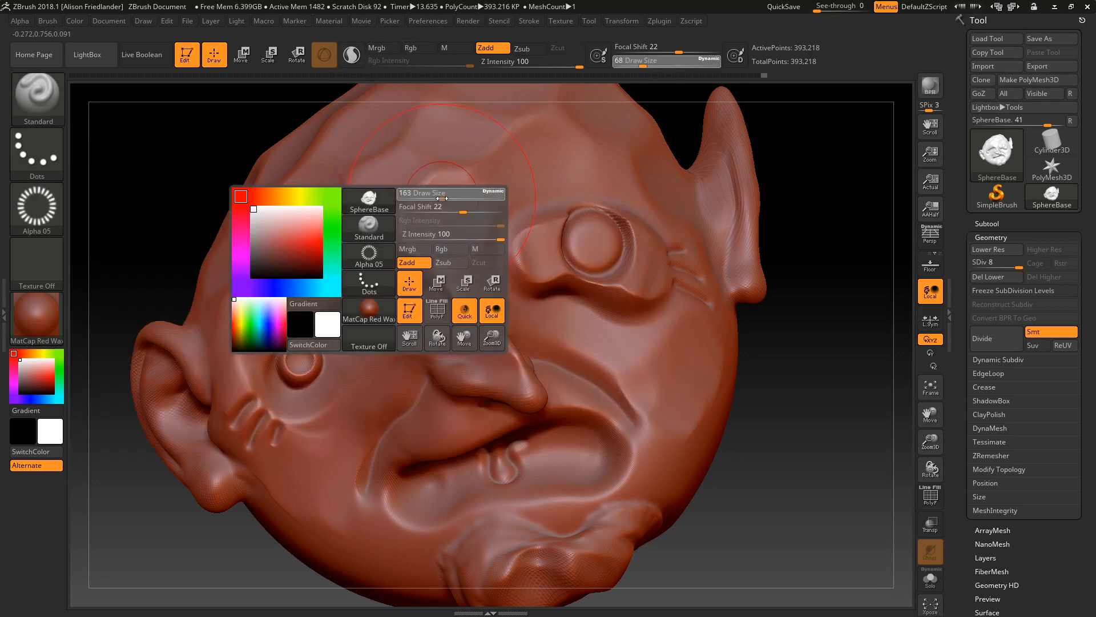
{"action": "left_click", "coordinate": [453, 212]}
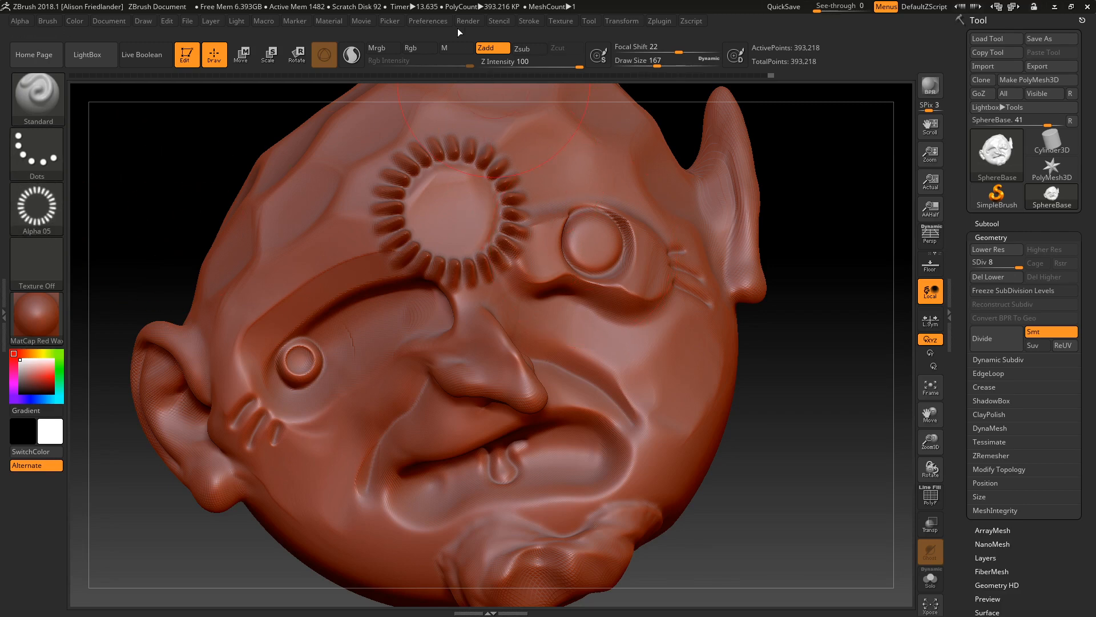
{"action": "left_click_drag", "start_coordinate": [560, 160], "coordinate": [566, 172]}
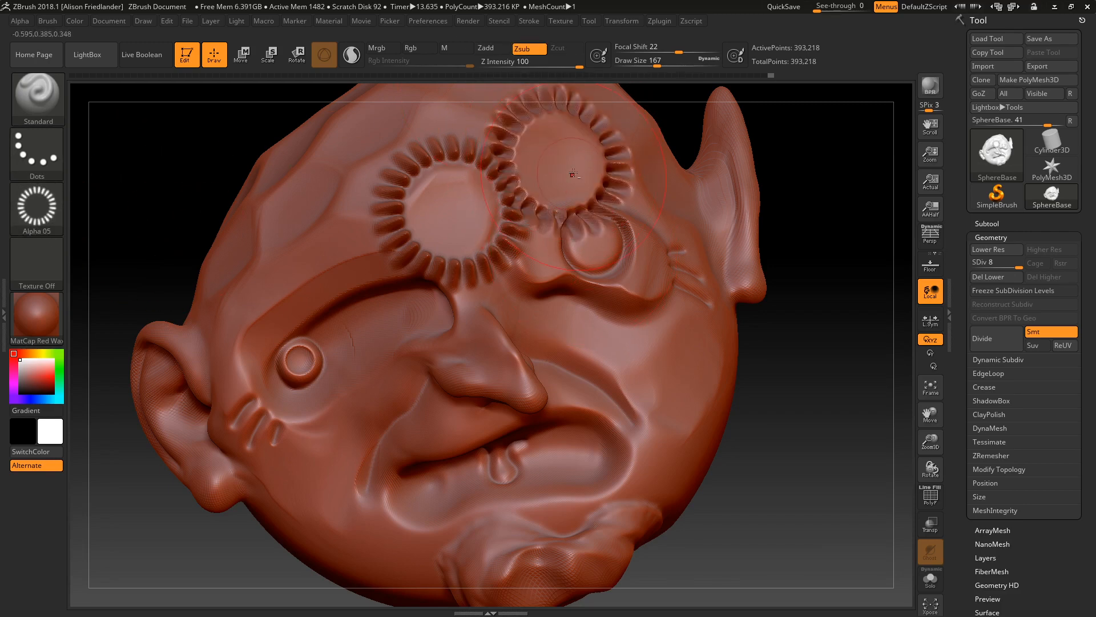
- Carve smaller notched rings inside the central forehead ring with Zsub at draw size 83
{"action": "right_click_drag", "start_coordinate": [573, 173], "coordinate": [440, 224]}
{"action": "right_click", "coordinate": [416, 274]}
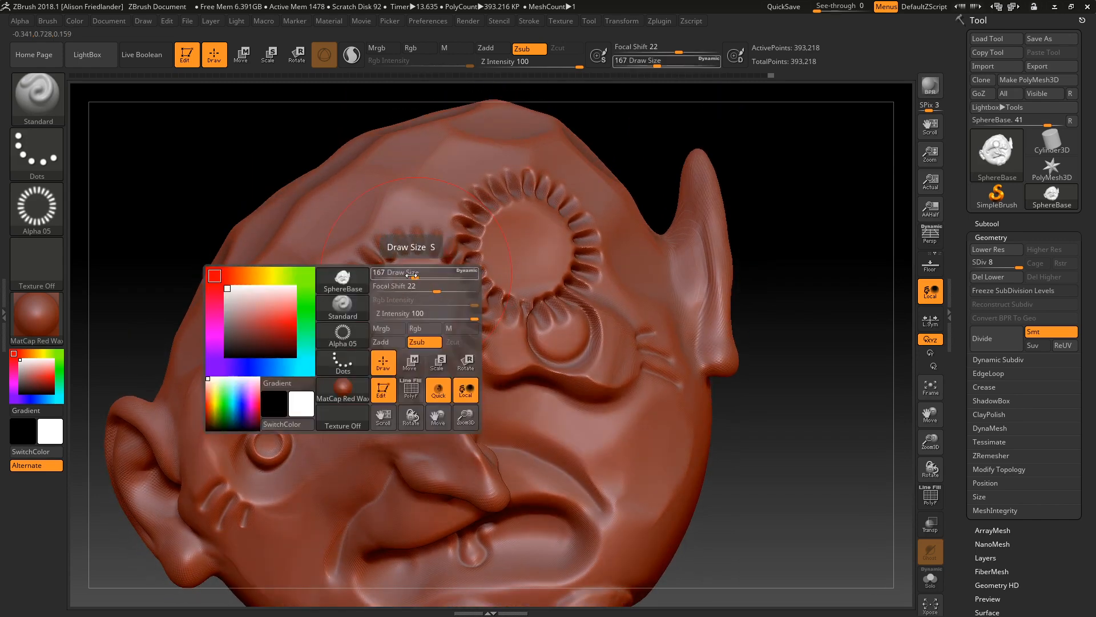
{"action": "mouse_move", "coordinate": [416, 273]}
{"action": "left_mouse_down"}
{"action": "mouse_move", "coordinate": [394, 274]}
{"action": "mouse_move", "coordinate": [421, 308]}
{"action": "left_mouse_up"}
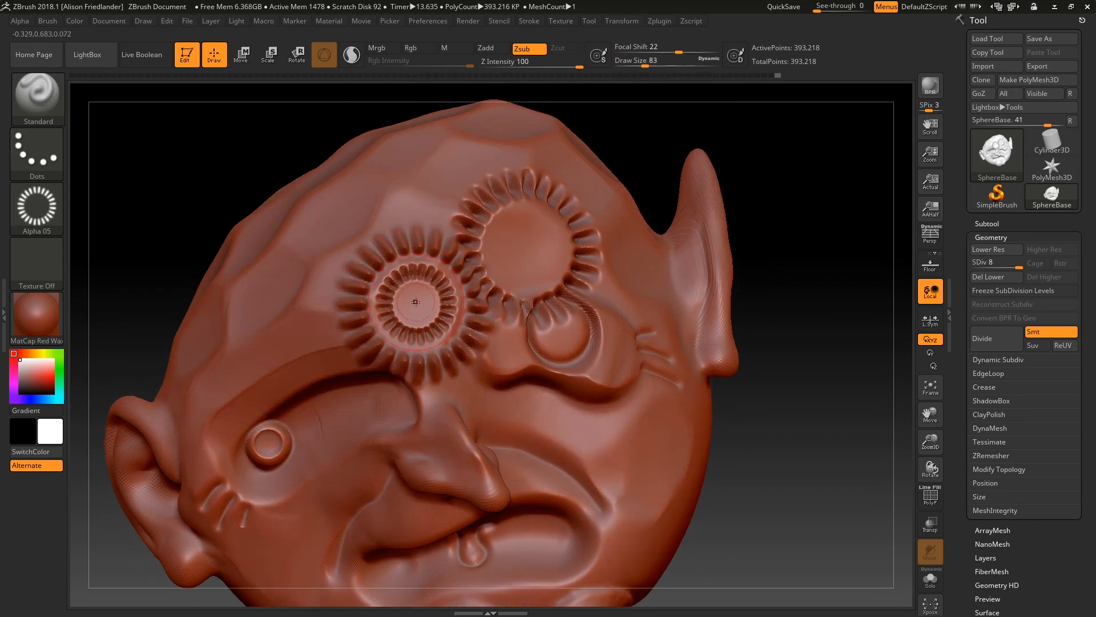
{"action": "key", "text": "shift"}
{"action": "left_click_drag", "start_coordinate": [418, 309], "coordinate": [422, 316]}
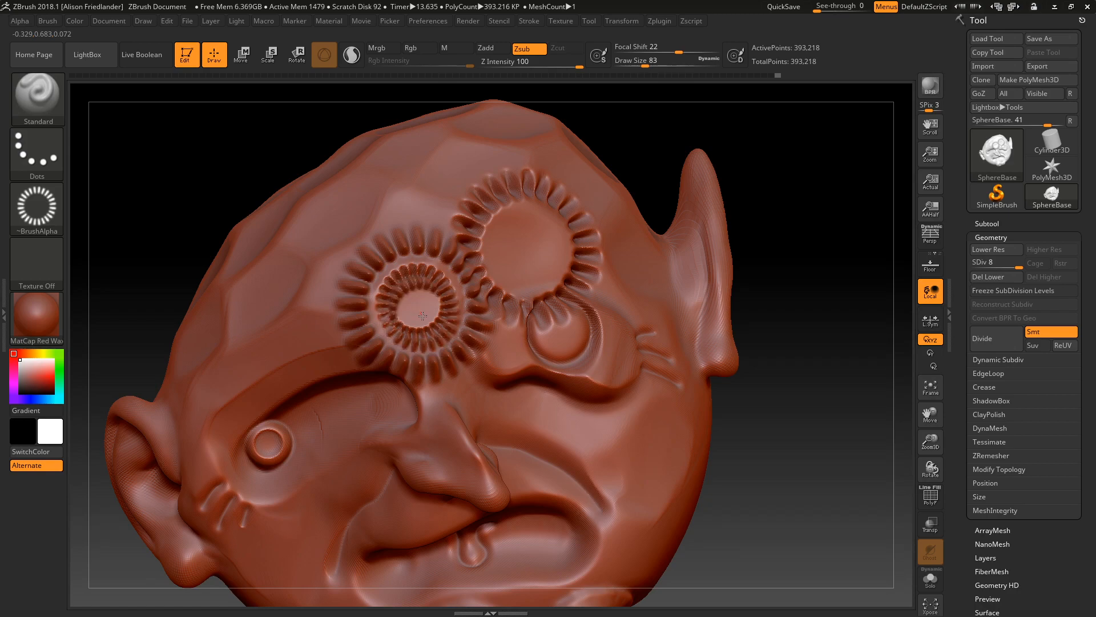
{"action": "mouse_move", "coordinate": [535, 260]}
{"action": "left_mouse_down"}
{"action": "mouse_move", "coordinate": [542, 266]}
{"action": "mouse_move", "coordinate": [517, 250]}
{"action": "left_mouse_up"}
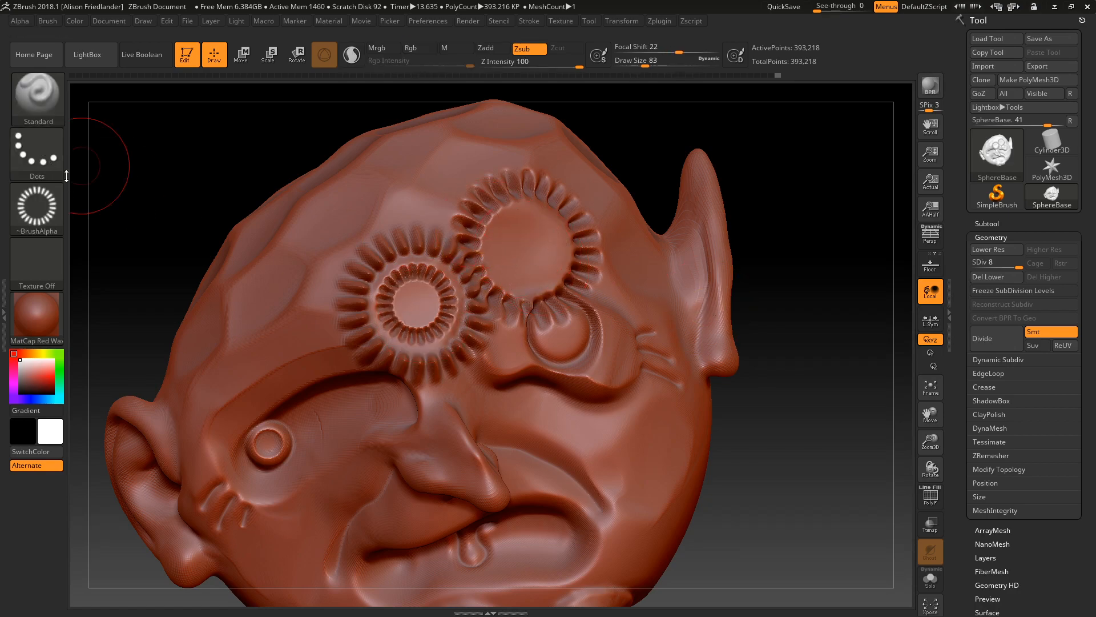
- Undo all the notched ring stamps on the forehead
{"action": "key", "text": "ctrl+z"}
{"action": "key", "text": "ctrl+z"}
{"action": "key", "text": "ctrl+z"}
{"action": "key", "text": "ctrl+z"}
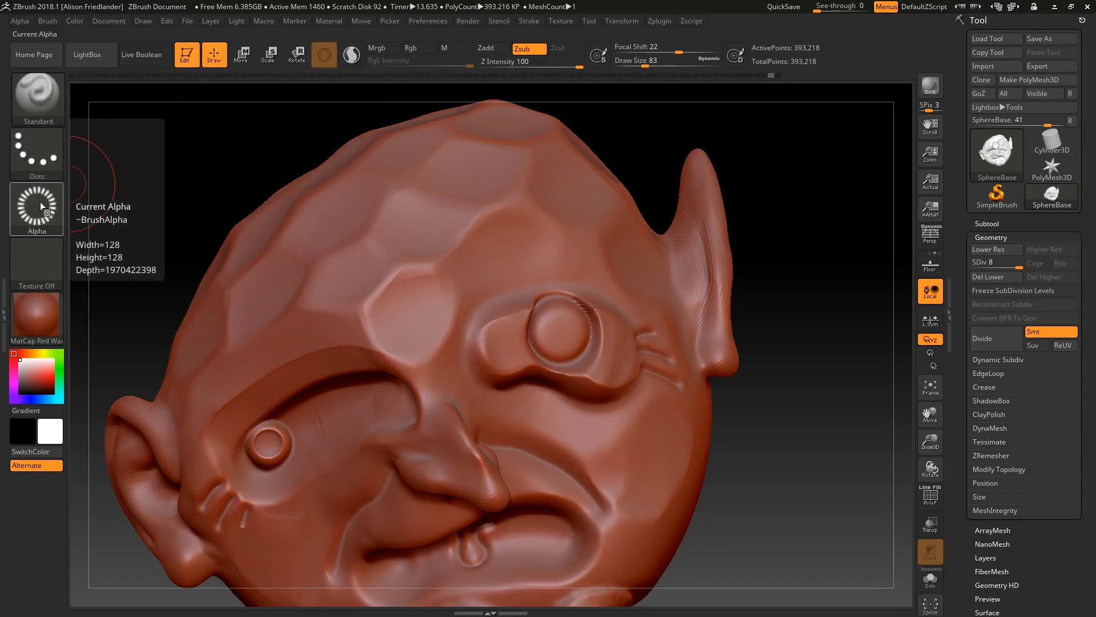
- Try carving the Alpha 29 chevron shape into the forehead and the back of the head, undoing each attempt
{"action": "left_click", "coordinate": [40, 201]}
{"action": "left_click", "coordinate": [508, 320]}
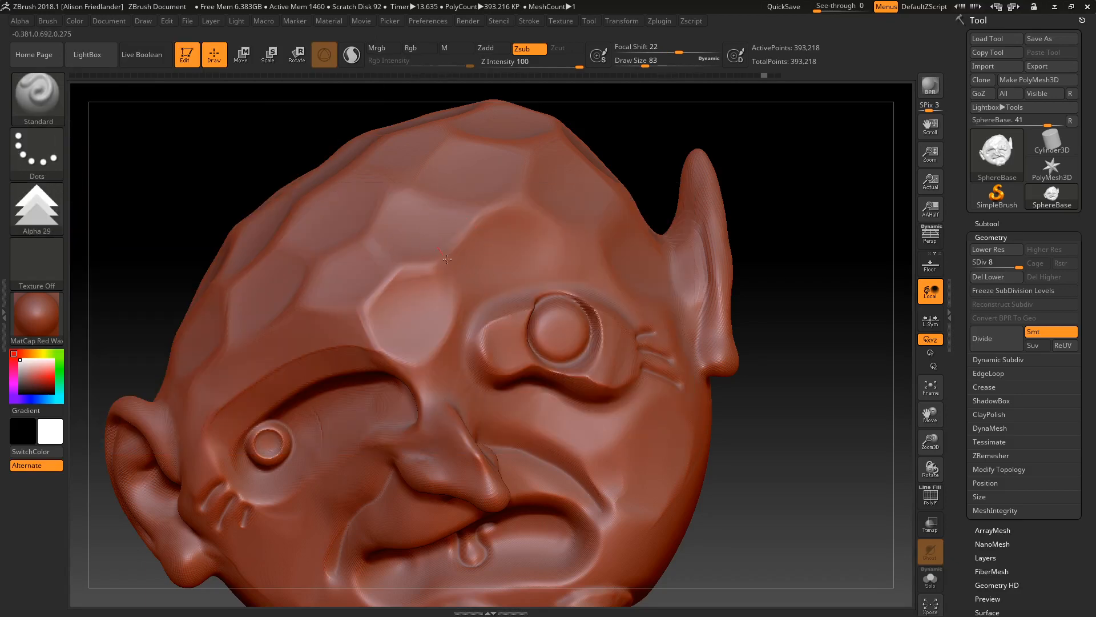
{"action": "left_click", "coordinate": [442, 258]}
{"action": "key", "text": "ctrl+z"}
{"action": "right_click_drag", "start_coordinate": [554, 514], "coordinate": [487, 309], "text": "alt"}
{"action": "left_click_drag", "start_coordinate": [487, 309], "coordinate": [517, 339]}
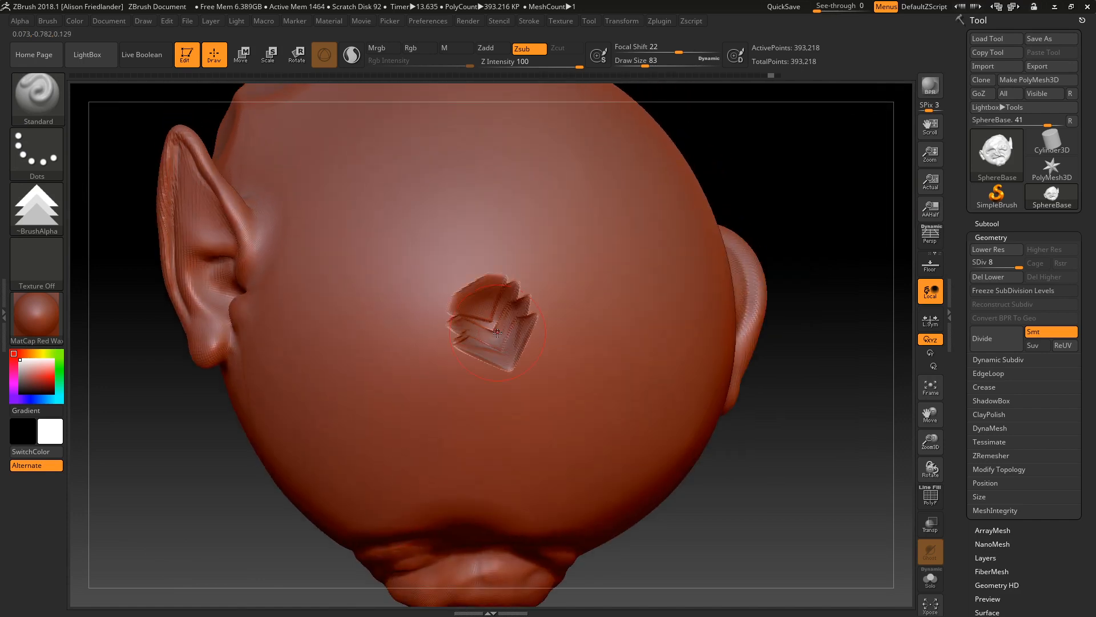
{"action": "key", "text": "ctrl+z"}
- Try the Alpha 34 starburst on the smooth back of the head and undo the stamp
{"action": "left_click", "coordinate": [36, 207]}
{"action": "left_click", "coordinate": [162, 345]}
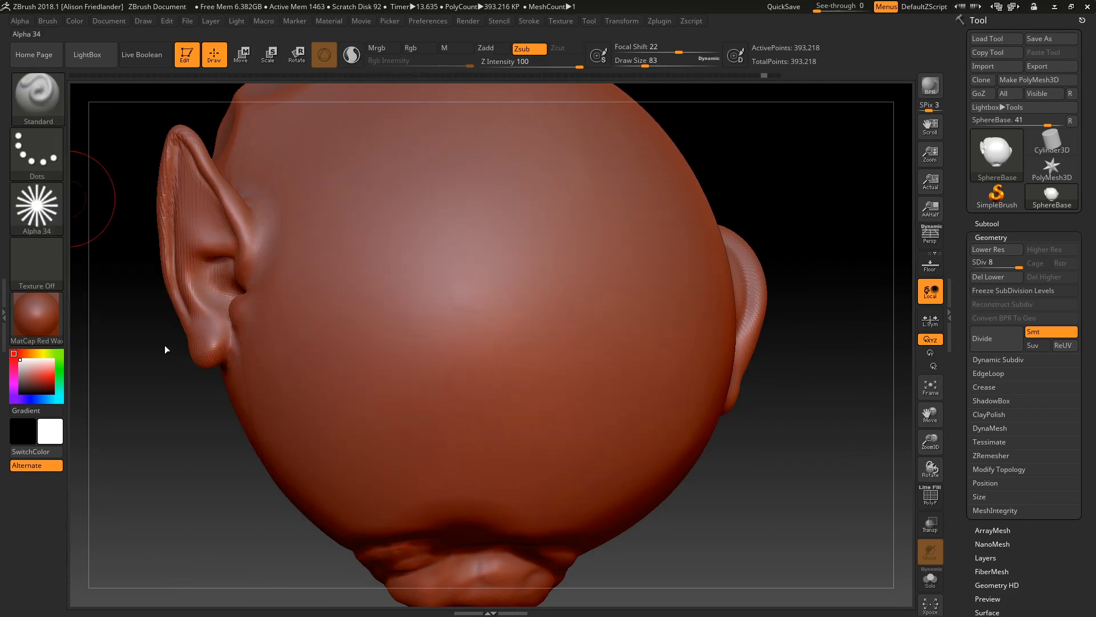
{"action": "left_click", "coordinate": [512, 284]}
{"action": "key", "text": "ctrl+z"}
- Assign Alpha 22 at Z Intensity 44, and test one stamp on the back of the head before undoing it
{"action": "left_click", "coordinate": [36, 207]}
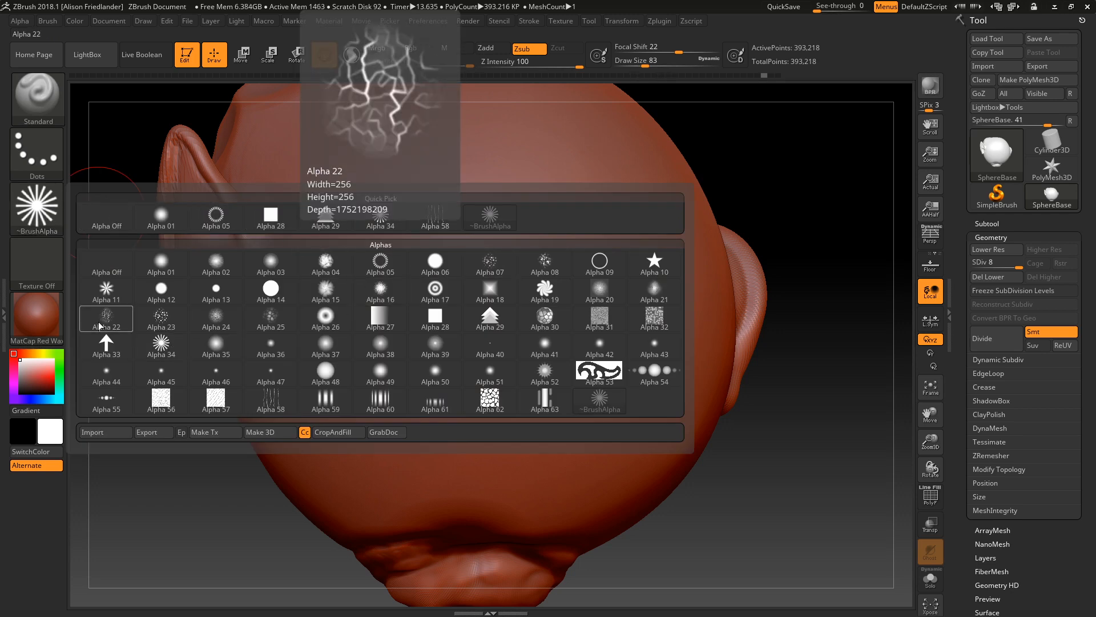
{"action": "left_click", "coordinate": [99, 320]}
{"action": "left_click", "coordinate": [546, 69]}
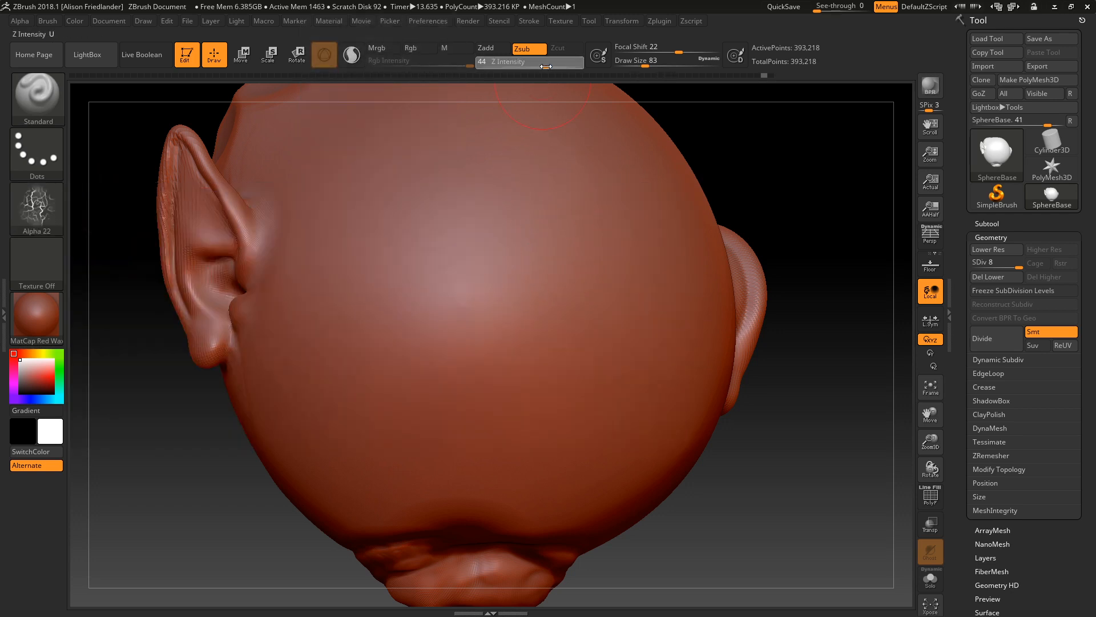
{"action": "left_click", "coordinate": [509, 208]}
{"action": "key", "text": "ctrl+z"}
- Carve a large crack pattern into the back of the head with Alpha 22 at draw size 299
{"action": "key", "text": "space"}
{"action": "left_click_drag", "start_coordinate": [492, 230], "coordinate": [517, 230]}
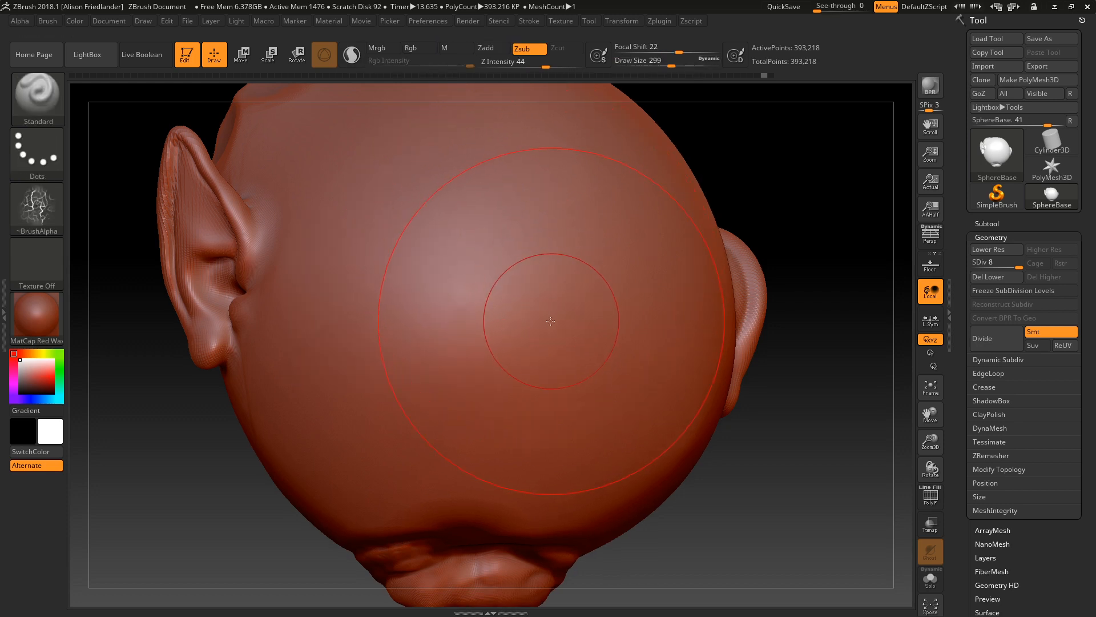
{"action": "left_click", "coordinate": [506, 249]}
{"action": "right_click_drag", "start_coordinate": [672, 353], "coordinate": [632, 345]}
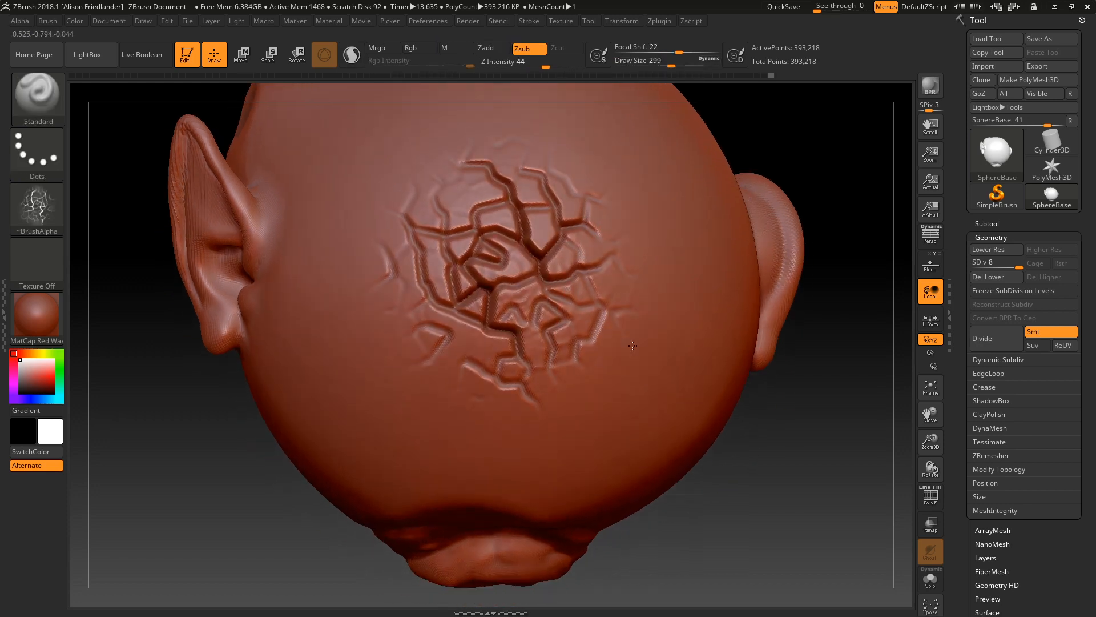
{"action": "mouse_move", "coordinate": [496, 306]}
{"action": "right_mouse_down"}
{"action": "mouse_move", "coordinate": [548, 305]}
{"action": "mouse_move", "coordinate": [502, 246]}
{"action": "right_mouse_up"}
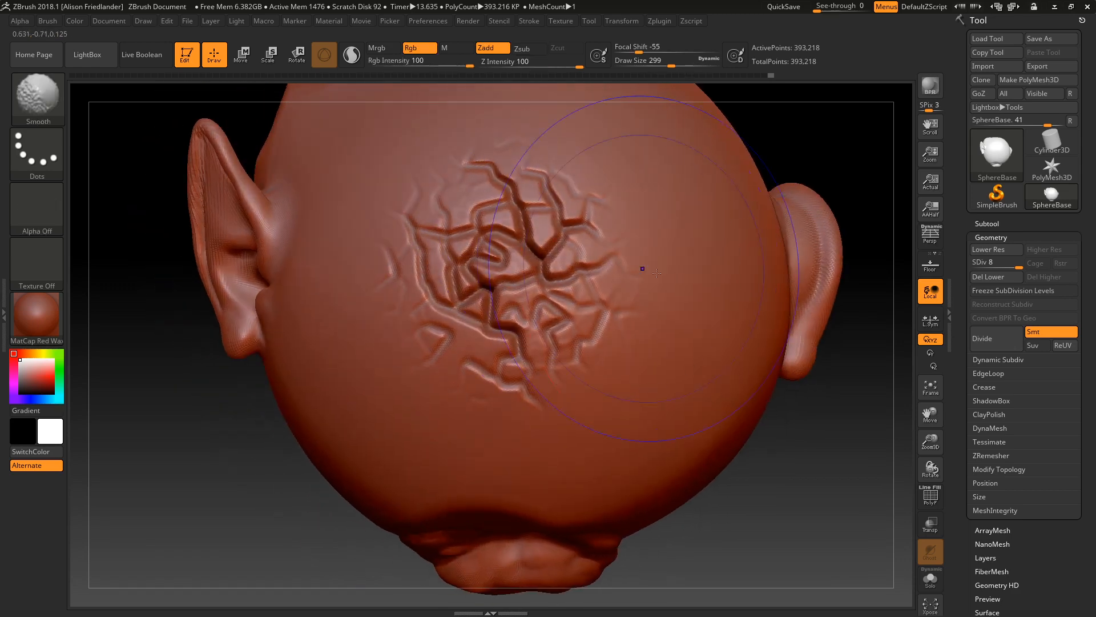
- Try softening the carved cracks with the Smooth brush and undo the smoothing
{"action": "mouse_move", "coordinate": [602, 292]}
{"action": "left_mouse_down", "text": "shift"}
{"action": "mouse_move", "coordinate": [480, 309]}
{"action": "mouse_move", "coordinate": [507, 293]}
{"action": "left_mouse_up", "text": "shift"}
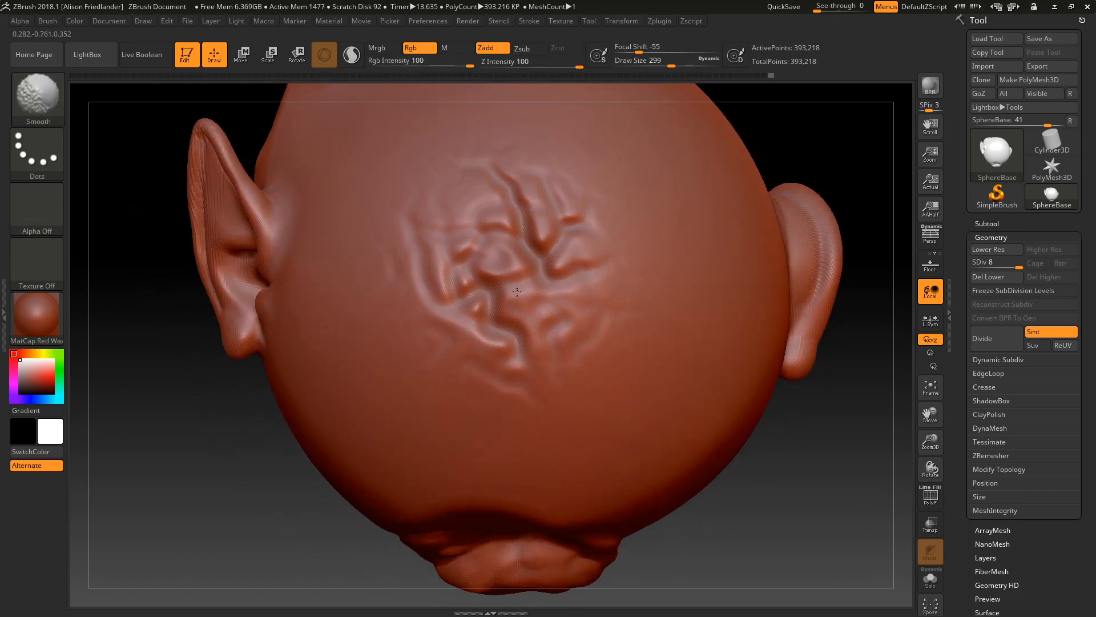
{"action": "key", "text": "shift"}
{"action": "key", "text": "ctrl+z"}
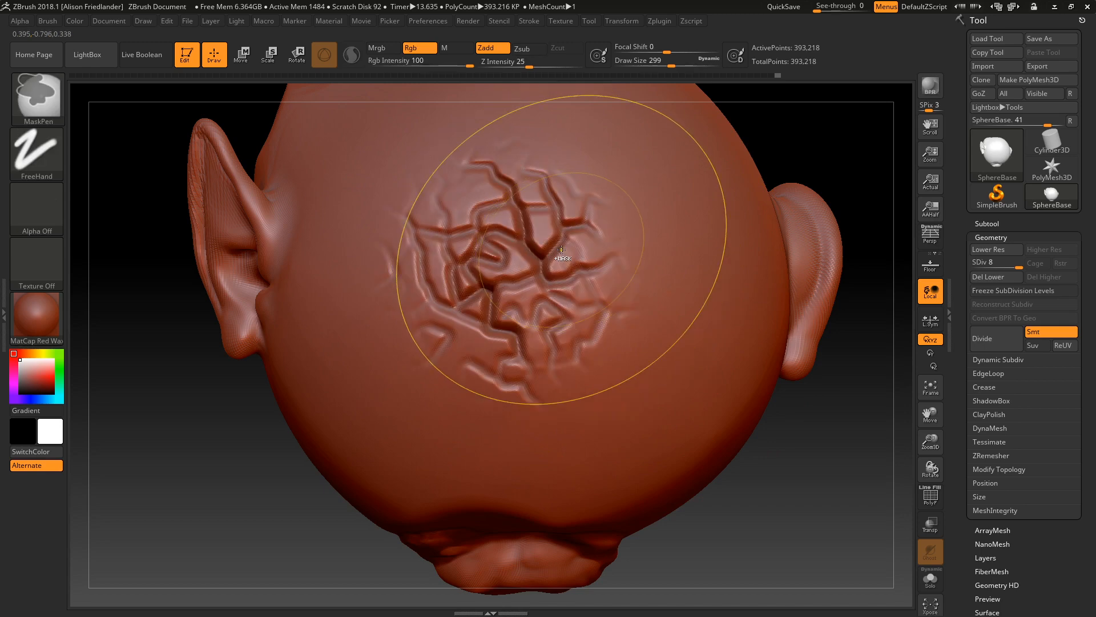
- Undo the remaining crack stamps on the back of the head
{"action": "key", "text": "ctrl+z"}
{"action": "key", "text": "ctrl+z"}
{"action": "key", "text": "ctrl+shift+z"}
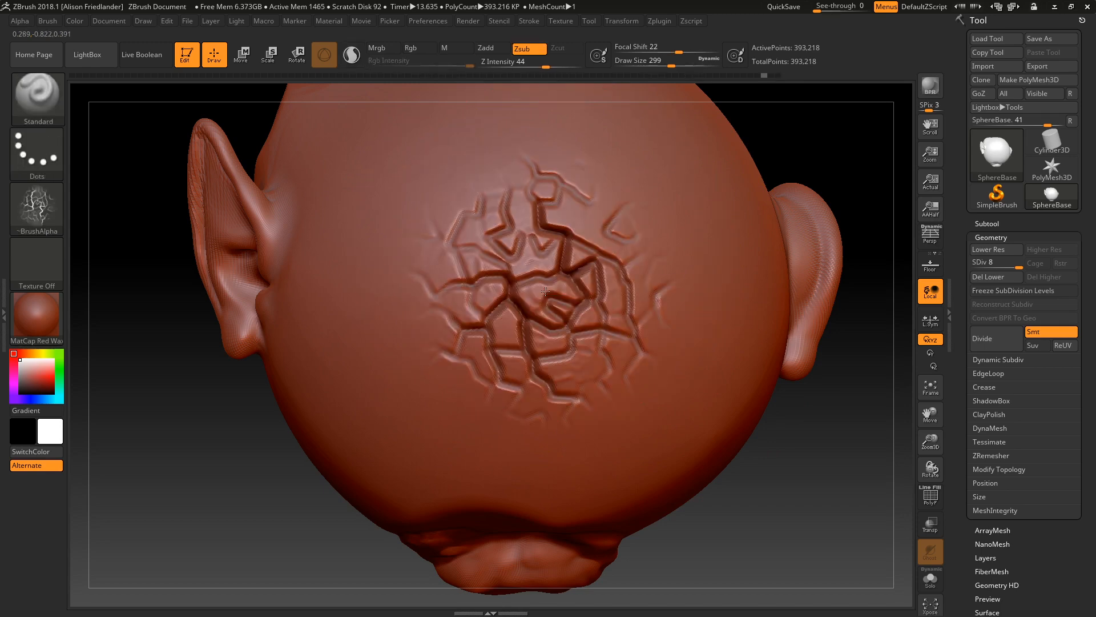
{"action": "key", "text": "ctrl+z"}
- Set the Standard brush's draw size to 97
{"action": "key", "text": "space"}
{"action": "left_click_drag", "start_coordinate": [535, 244], "coordinate": [514, 242]}
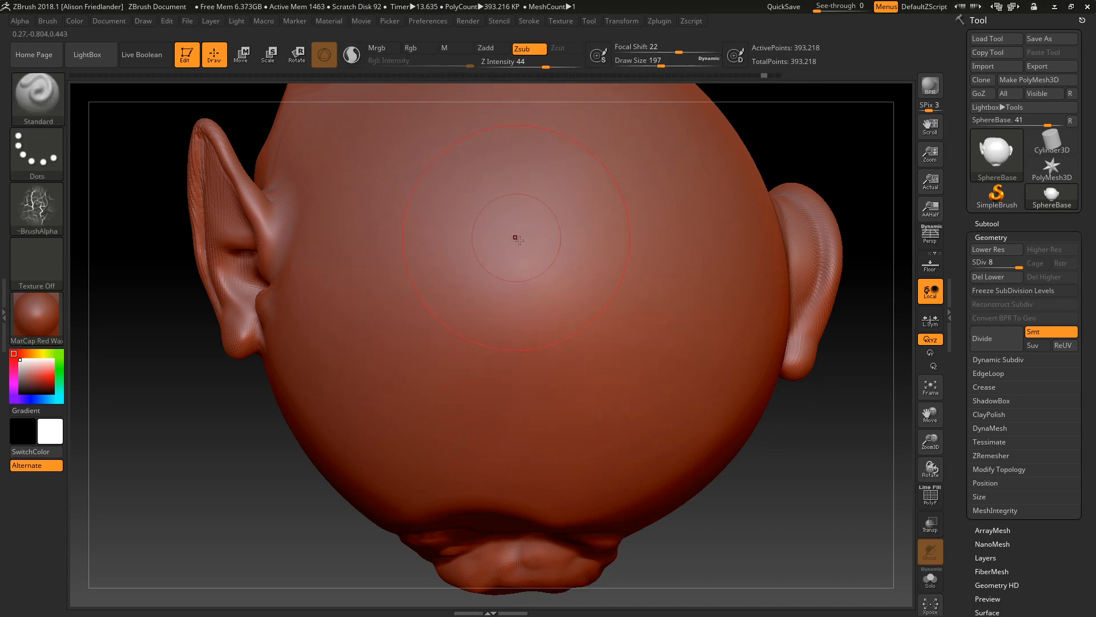
{"action": "key", "text": "space"}
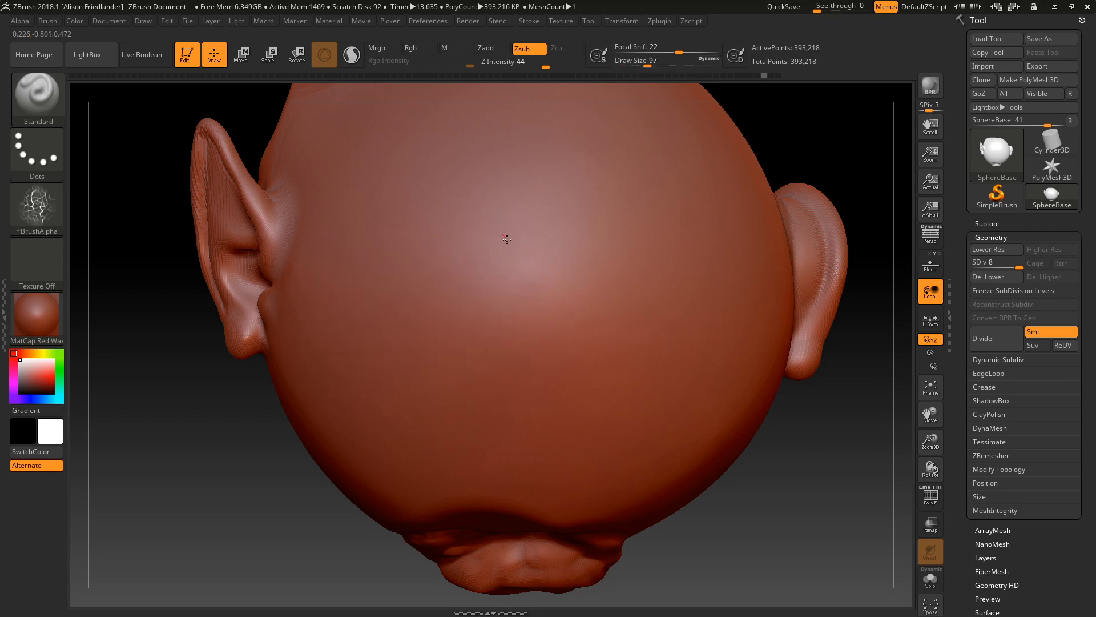
- Try carving the crack alpha into the back of the head at draw size 97, undoing each stamp
{"action": "left_click_drag", "start_coordinate": [507, 239], "coordinate": [514, 246]}
{"action": "mouse_move", "coordinate": [609, 311]}
{"action": "right_mouse_down", "text": "ctrl"}
{"action": "mouse_move", "coordinate": [608, 276]}
{"action": "mouse_move", "coordinate": [632, 271]}
{"action": "mouse_move", "coordinate": [621, 296]}
{"action": "right_mouse_up", "text": "ctrl"}
{"action": "key", "text": "ctrl+z"}
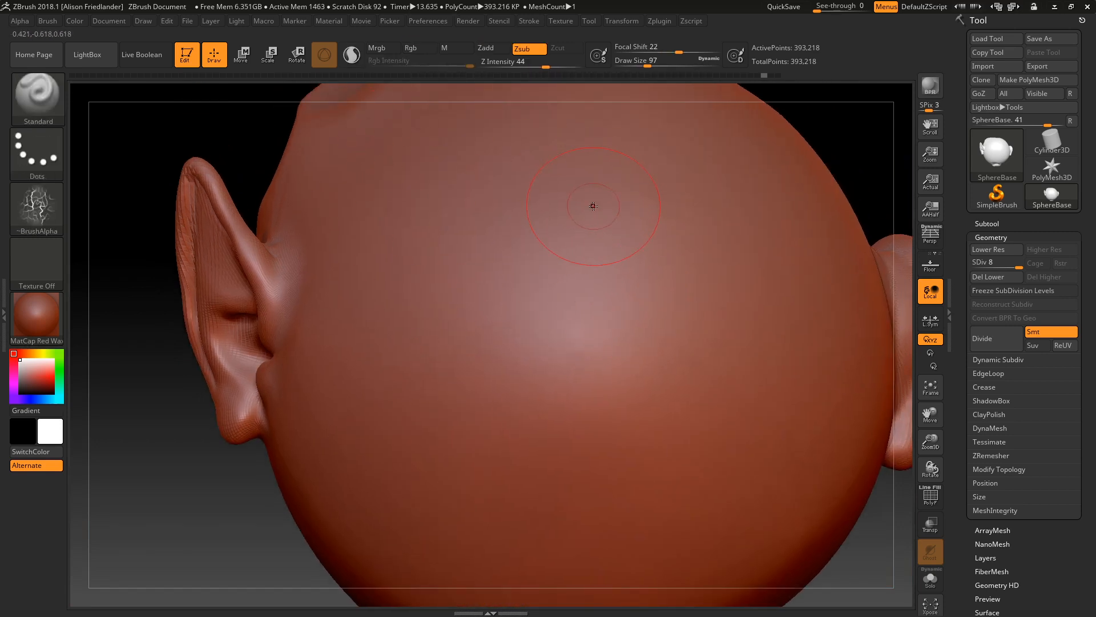
{"action": "left_click_drag", "start_coordinate": [552, 245], "coordinate": [571, 270]}
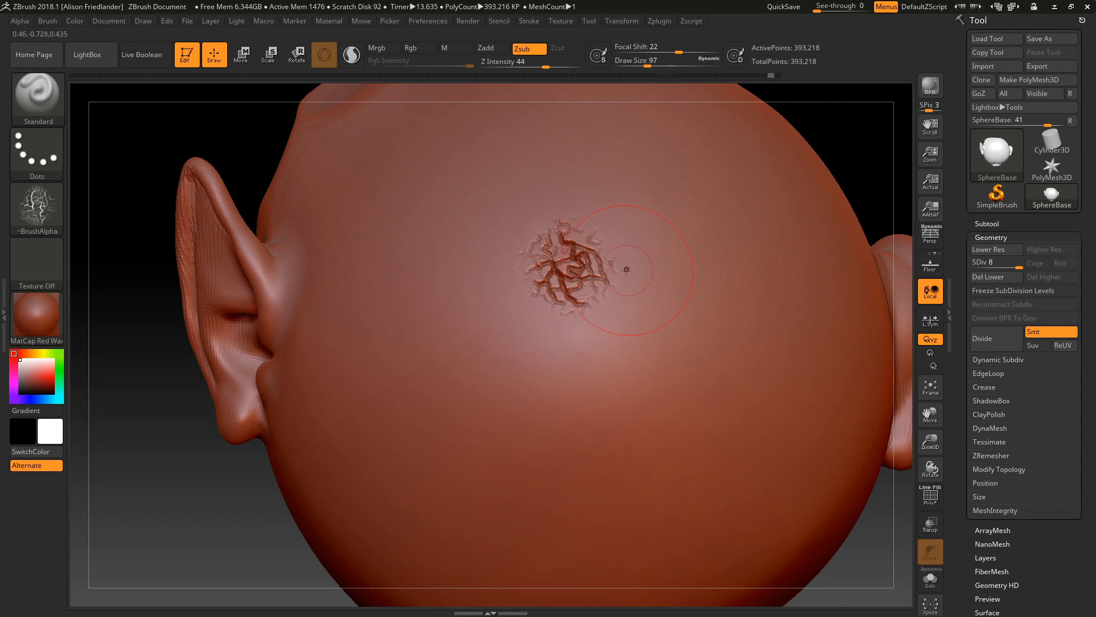
{"action": "key", "text": "ctrl+z"}
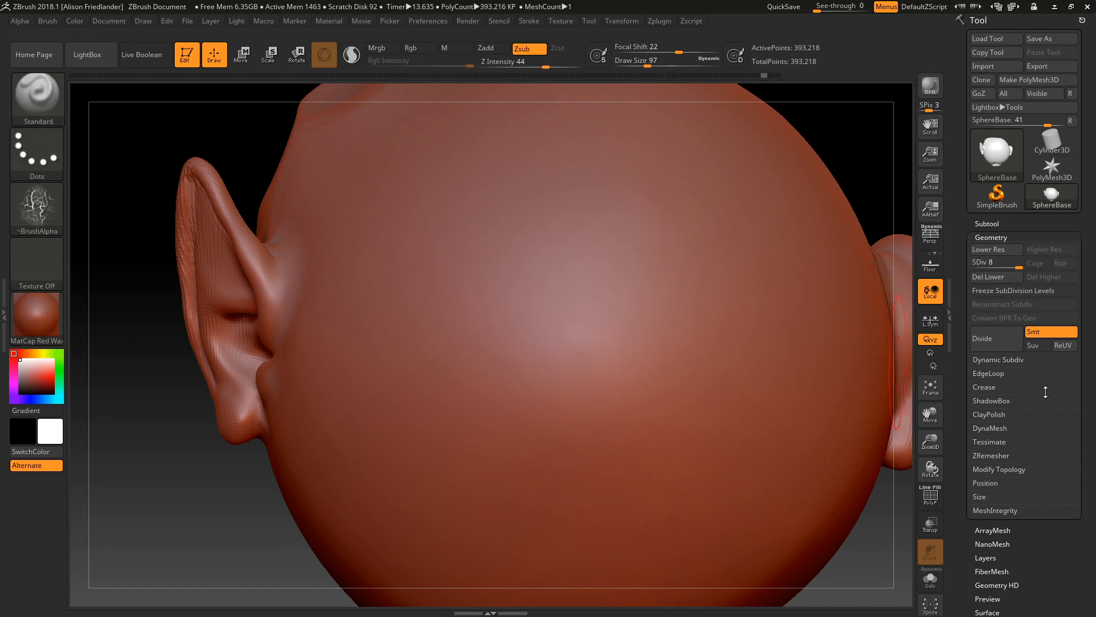
- Divide the head to subdivision level 9, test one crack stamp on its back, and undo the stamp
{"action": "left_click", "coordinate": [1006, 348]}
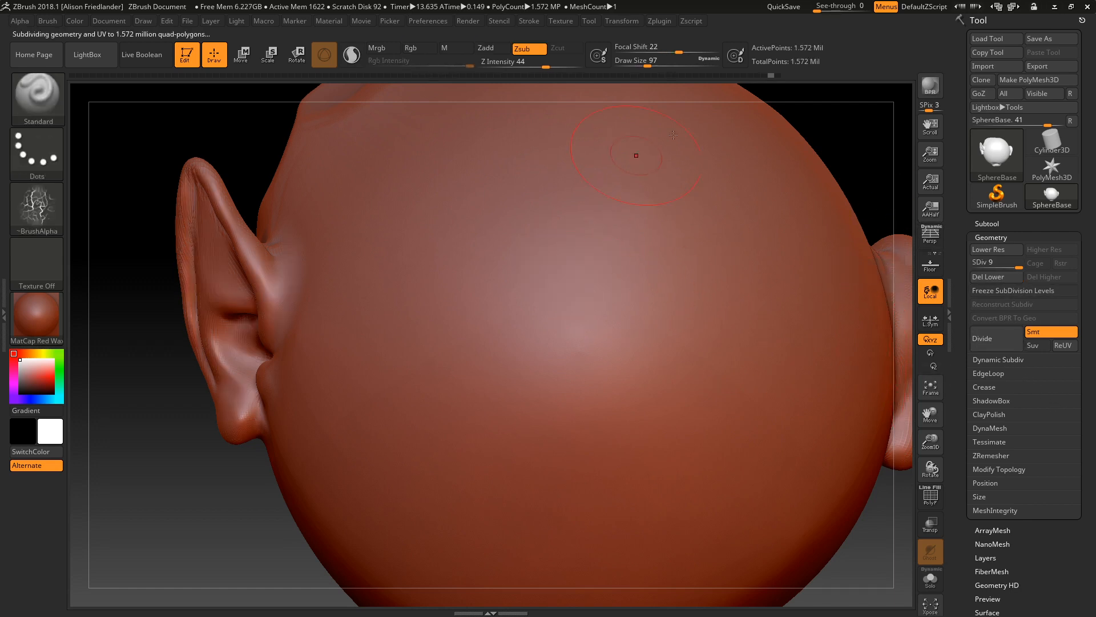
{"action": "left_click_drag", "start_coordinate": [558, 299], "coordinate": [573, 315]}
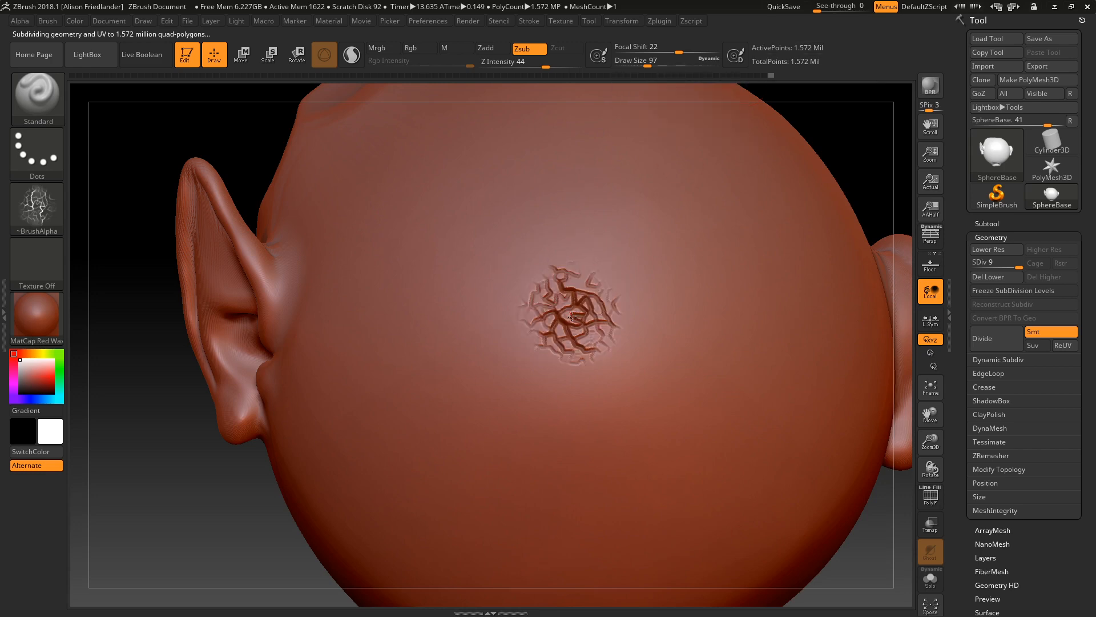
{"action": "mouse_move", "coordinate": [597, 323]}
{"action": "right_mouse_down", "text": "ctrl"}
{"action": "mouse_move", "coordinate": [736, 347]}
{"action": "mouse_move", "coordinate": [642, 311]}
{"action": "right_mouse_up", "text": "ctrl"}
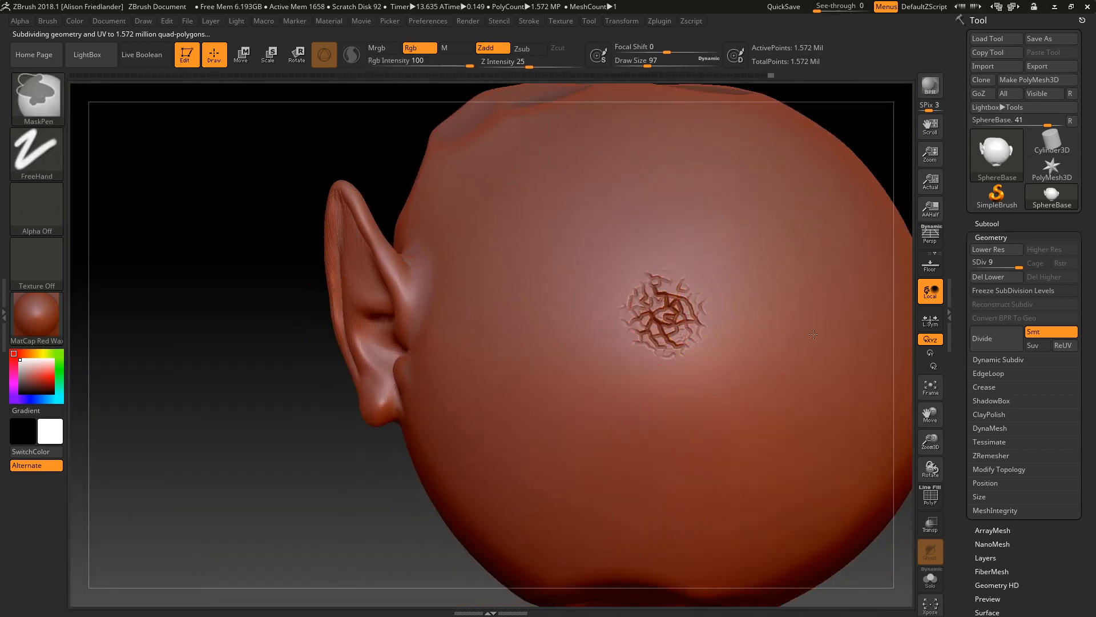
{"action": "right_click_drag", "start_coordinate": [732, 310], "coordinate": [1027, 379], "text": "ctrl"}
{"action": "right_click_drag", "start_coordinate": [644, 323], "coordinate": [626, 330], "text": "ctrl"}
{"action": "key", "text": "ctrl+z"}
- Try carving looping strokes across the back of the head with Alpha 58, and undo them
{"action": "left_click", "coordinate": [57, 199]}
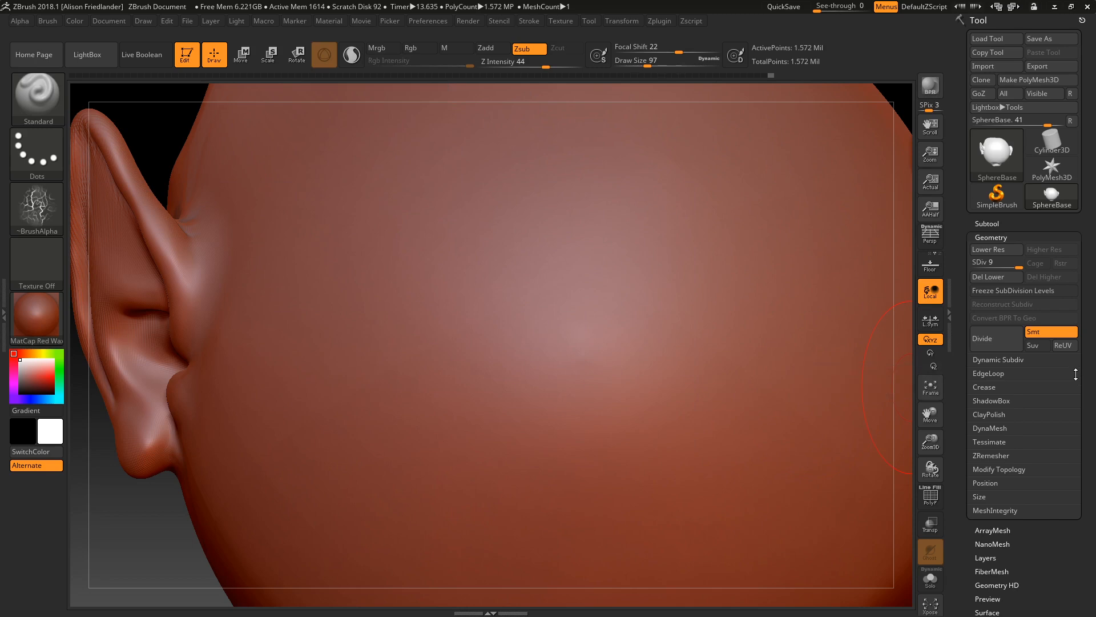
{"action": "left_click", "coordinate": [43, 206]}
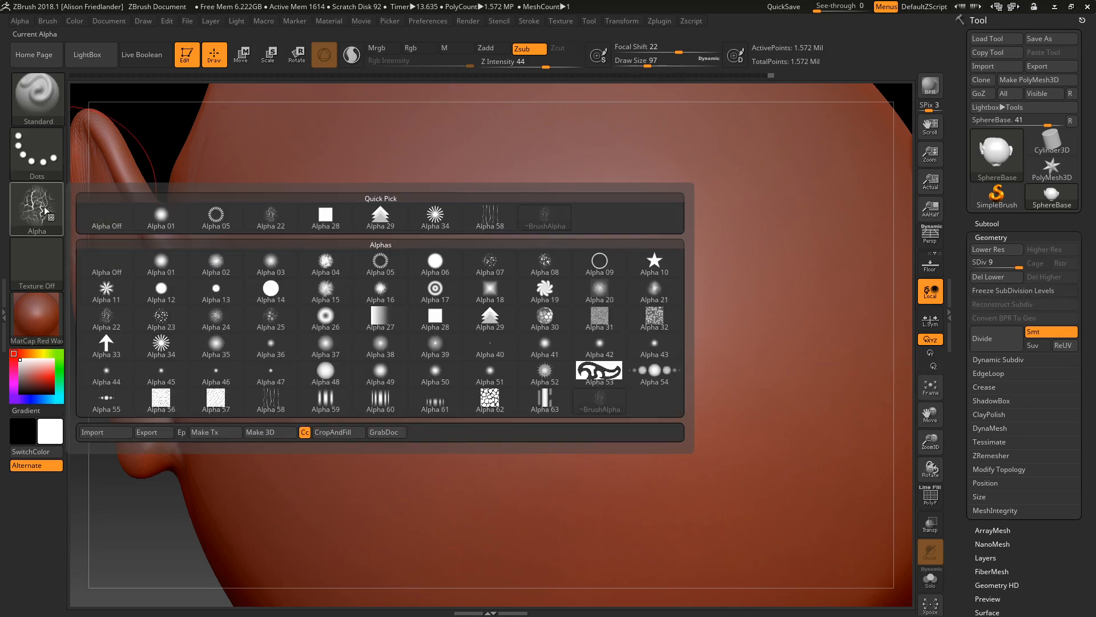
{"action": "left_click", "coordinate": [271, 400]}
{"action": "mouse_move", "coordinate": [486, 352]}
{"action": "left_mouse_down"}
{"action": "mouse_move", "coordinate": [628, 240]}
{"action": "mouse_move", "coordinate": [657, 502]}
{"action": "mouse_move", "coordinate": [285, 240]}
{"action": "mouse_move", "coordinate": [398, 340]}
{"action": "left_mouse_up"}
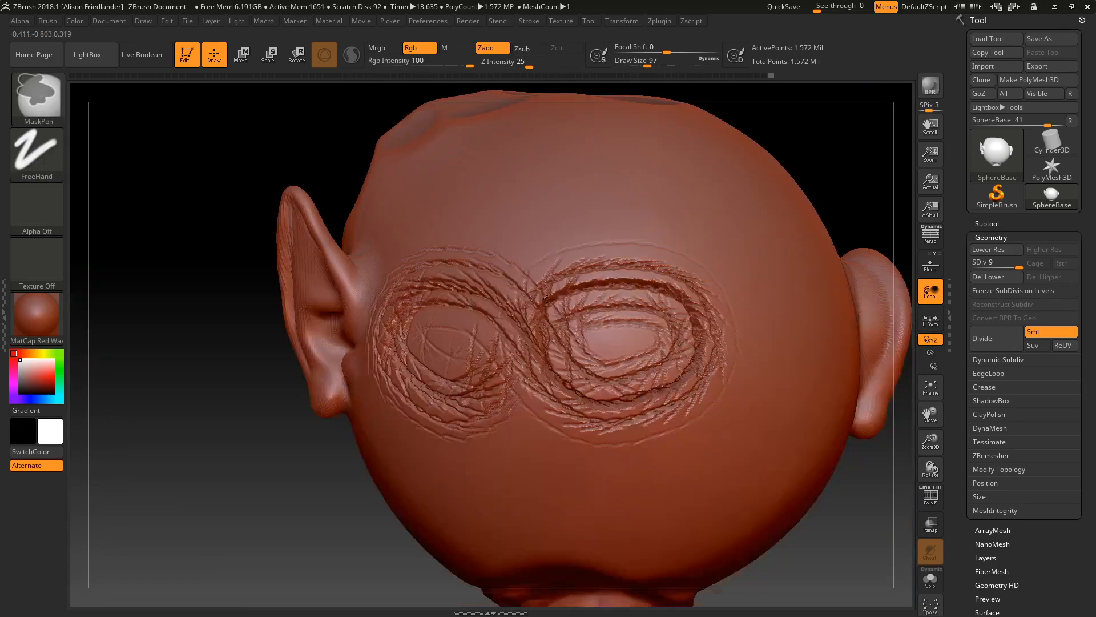
{"action": "mouse_move", "coordinate": [543, 268]}
{"action": "left_mouse_down"}
{"action": "mouse_move", "coordinate": [628, 257]}
{"action": "mouse_move", "coordinate": [548, 365]}
{"action": "mouse_move", "coordinate": [651, 322]}
{"action": "mouse_move", "coordinate": [477, 268]}
{"action": "left_mouse_up"}
{"action": "key", "text": "ctrl"}
{"action": "key", "text": "ctrl+z"}
{"action": "key", "text": "ctrl+z"}
{"action": "key", "text": "ctrl+z"}
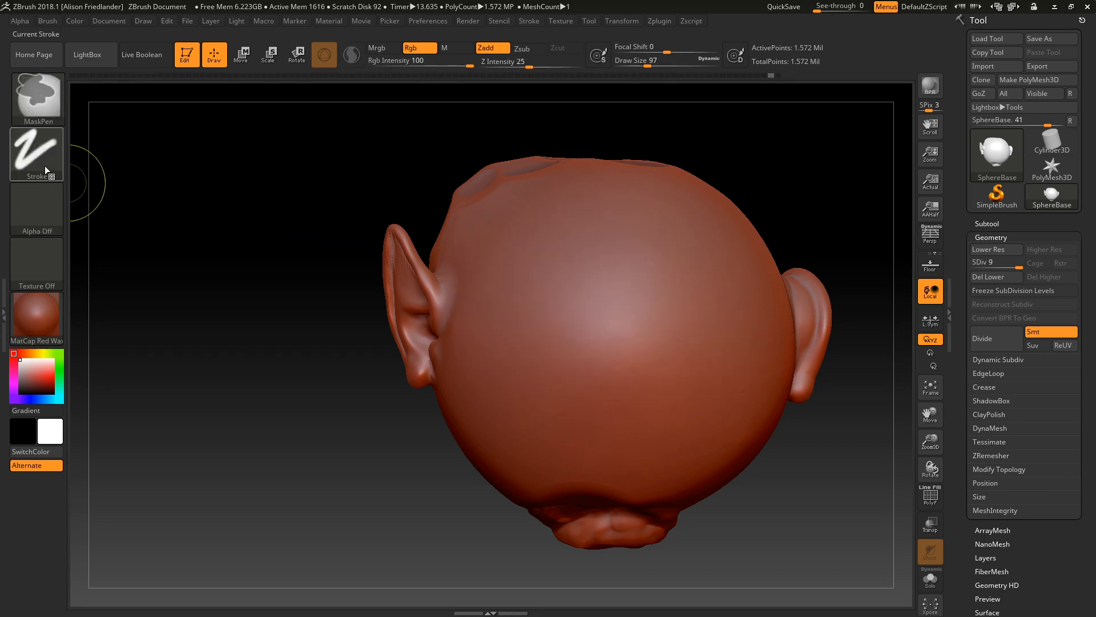
- Try carving the Alpha 53 scroll pattern twice into the back of the head, and undo both stamps
{"action": "left_click", "coordinate": [43, 164]}
{"action": "left_click", "coordinate": [48, 198]}
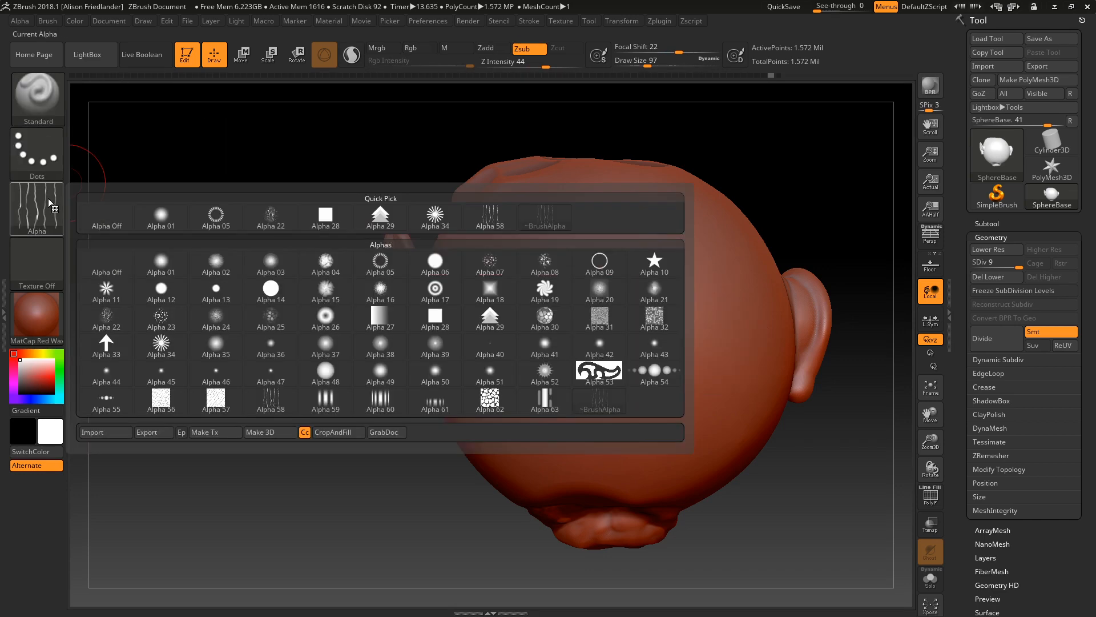
{"action": "left_click", "coordinate": [598, 371]}
{"action": "left_click", "coordinate": [618, 339]}
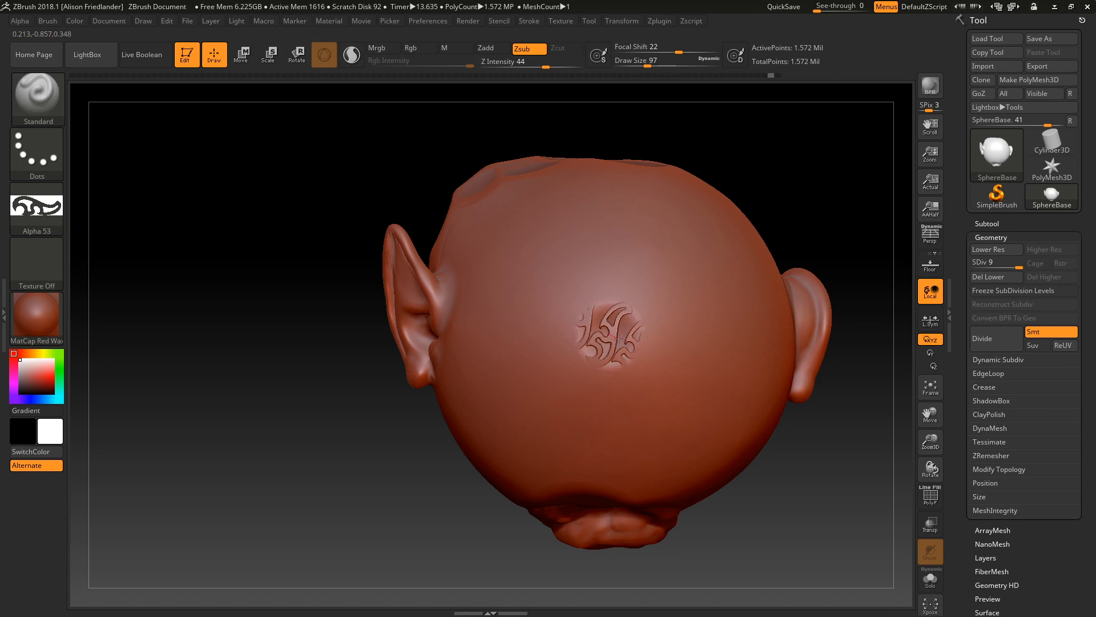
{"action": "right_click_drag", "start_coordinate": [754, 324], "coordinate": [800, 326], "text": "ctrl"}
{"action": "left_click_drag", "start_coordinate": [621, 257], "coordinate": [636, 269]}
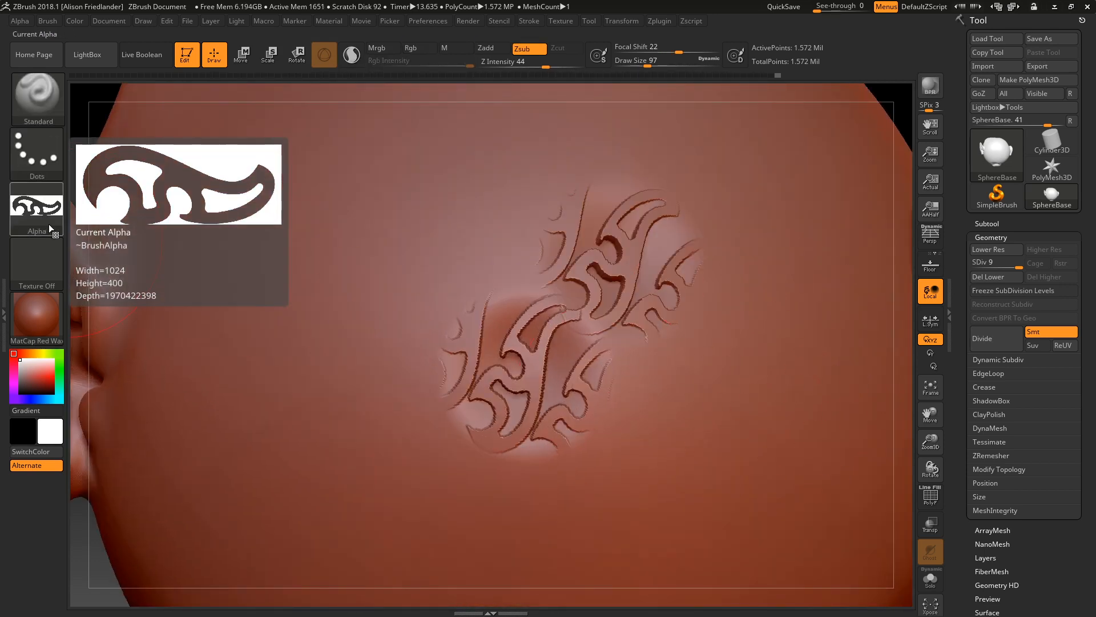
{"action": "key", "text": "ctrl+z"}
{"action": "key", "text": "ctrl+z"}
- Choose Alpha 25, carve one scale patch into the back of the head, and undo it
{"action": "left_click", "coordinate": [56, 204]}
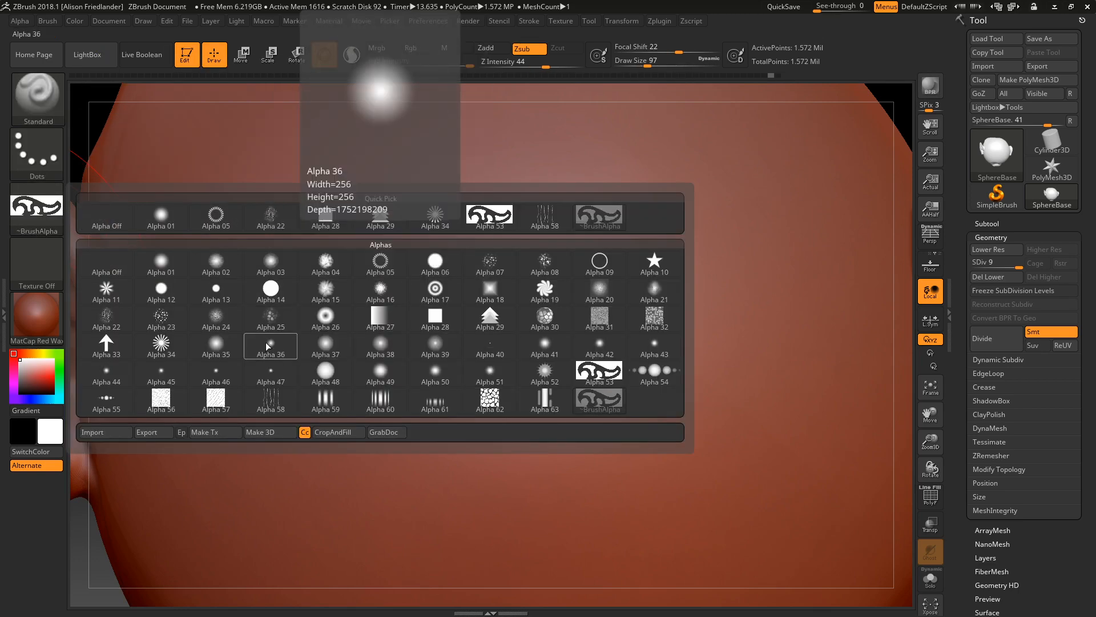
{"action": "left_click", "coordinate": [271, 316]}
{"action": "left_click", "coordinate": [506, 270]}
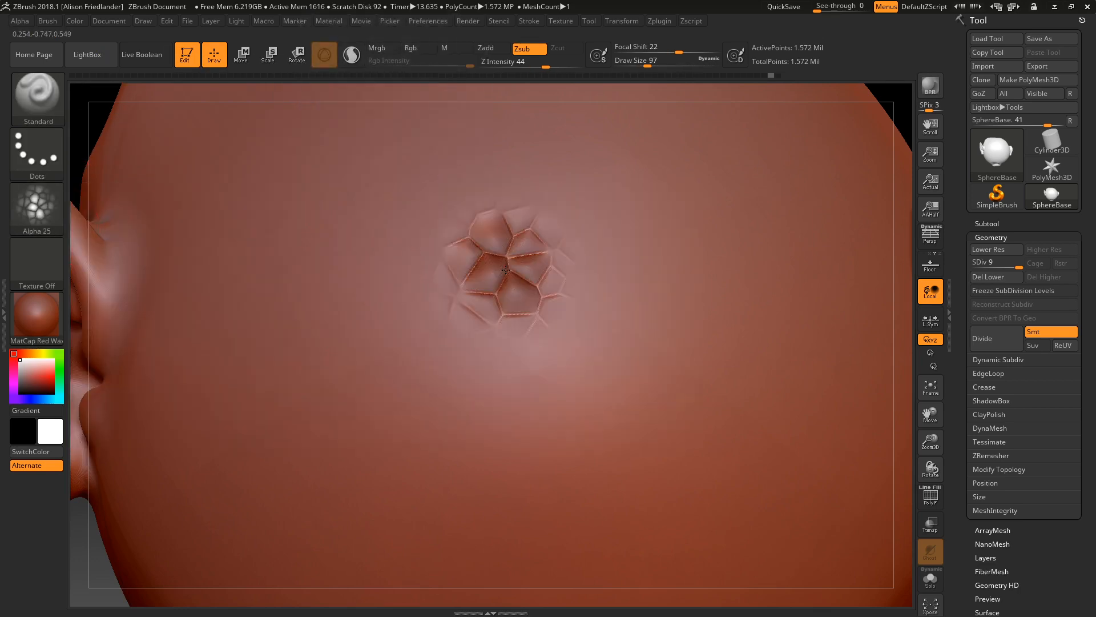
{"action": "key", "text": "ctrl+z"}
- Switch the brush to Zadd and stamp five raised Alpha 25 scale patches on the back of the head
{"action": "left_click", "coordinate": [494, 50]}
{"action": "left_click", "coordinate": [558, 239]}
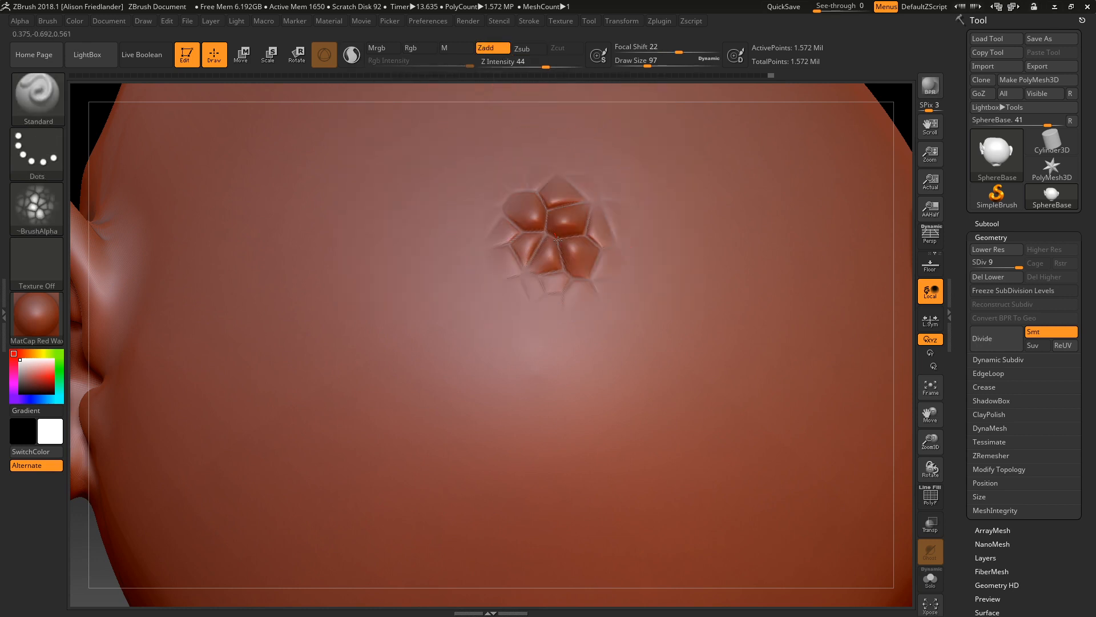
{"action": "left_click", "coordinate": [641, 319]}
{"action": "left_click", "coordinate": [628, 195]}
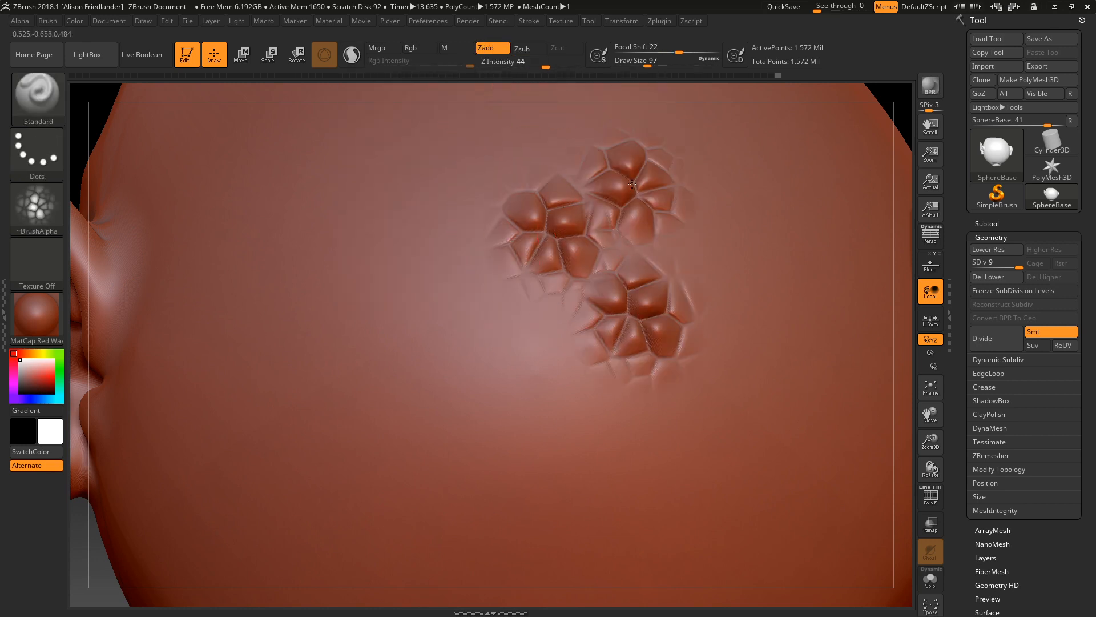
{"action": "left_click", "coordinate": [685, 263]}
{"action": "left_click", "coordinate": [744, 166]}
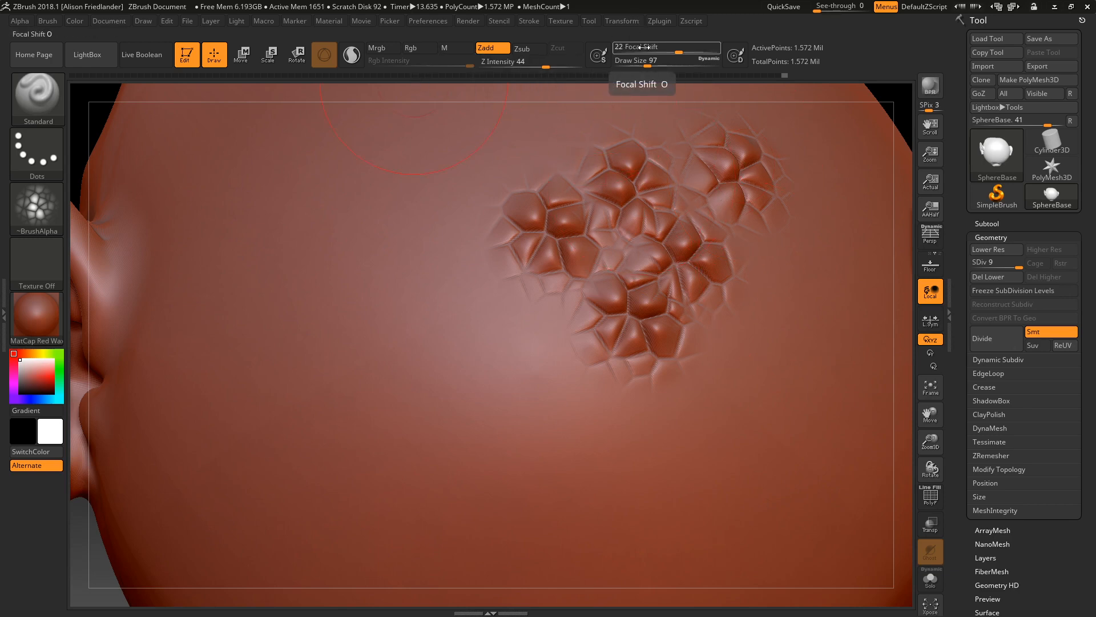
- With Focal Shift set to -98, stamp one Alpha 25 patch and one Alpha 11 flower beside the existing scales
{"action": "left_click_drag", "start_coordinate": [671, 52], "coordinate": [617, 52]}
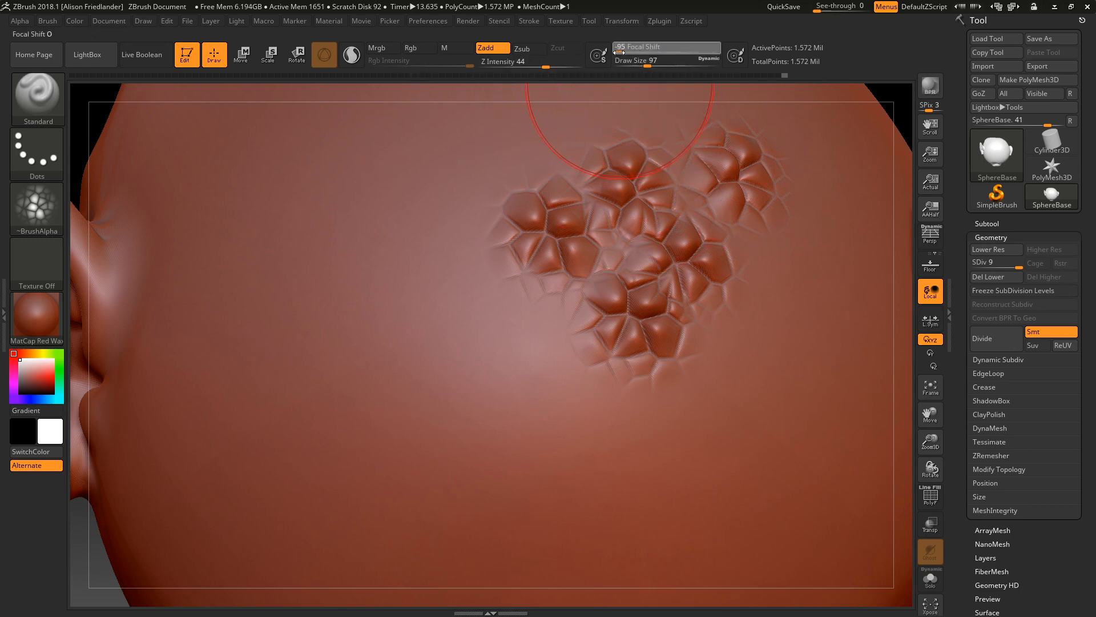
{"action": "left_click", "coordinate": [424, 276]}
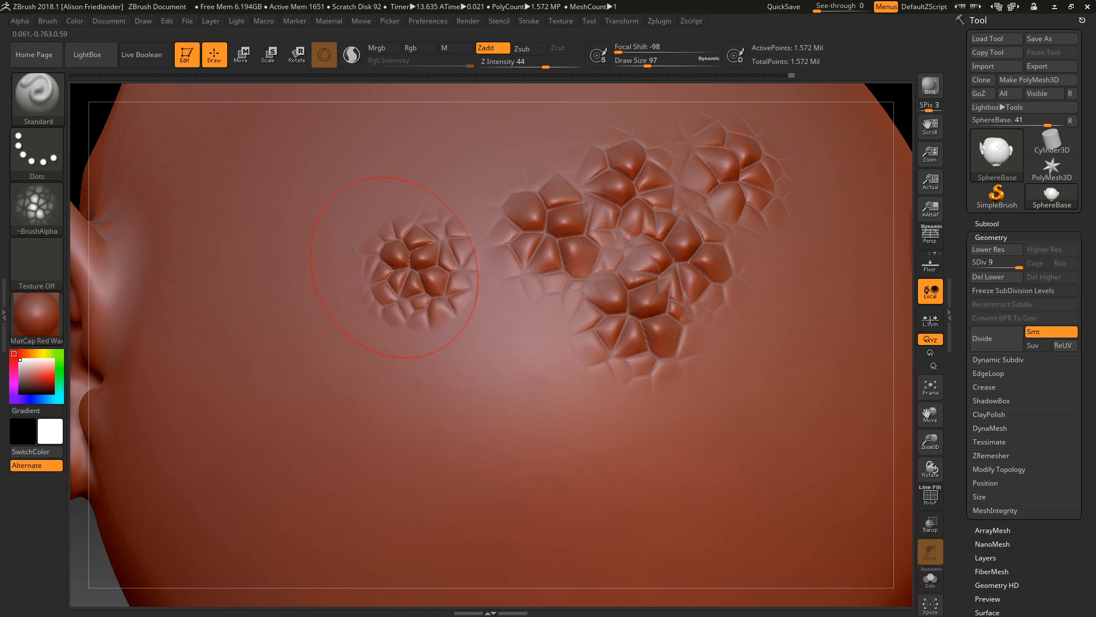
{"action": "left_click", "coordinate": [44, 218]}
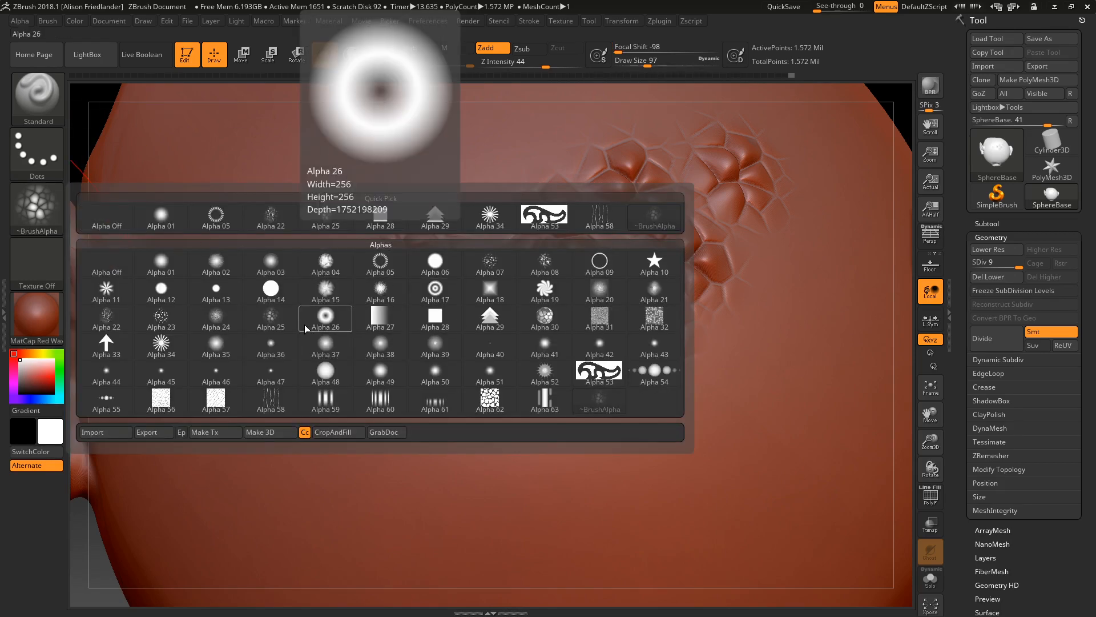
{"action": "left_click", "coordinate": [106, 289]}
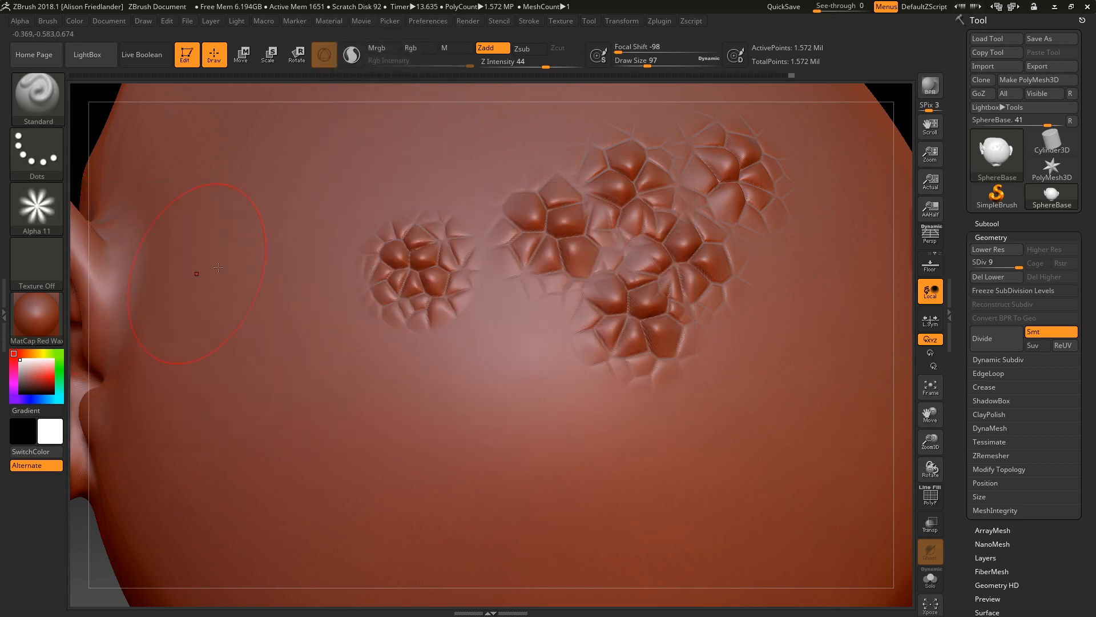
{"action": "left_click_drag", "start_coordinate": [207, 293], "coordinate": [258, 346]}
{"action": "right_click_drag", "start_coordinate": [281, 355], "coordinate": [354, 219]}
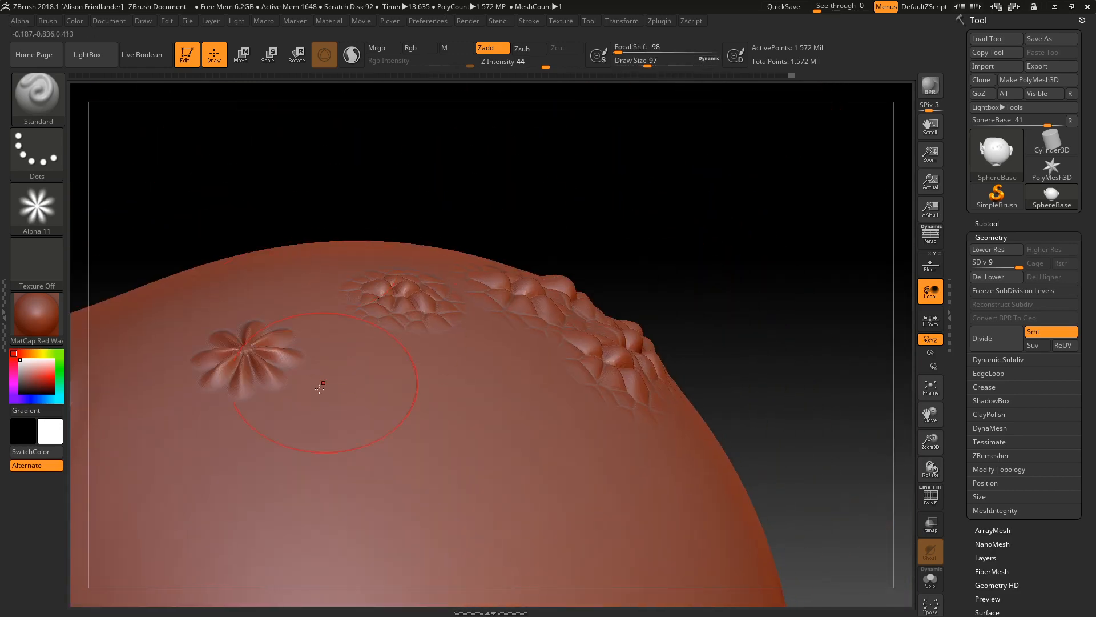
{"action": "right_click_drag", "start_coordinate": [337, 394], "coordinate": [365, 282]}
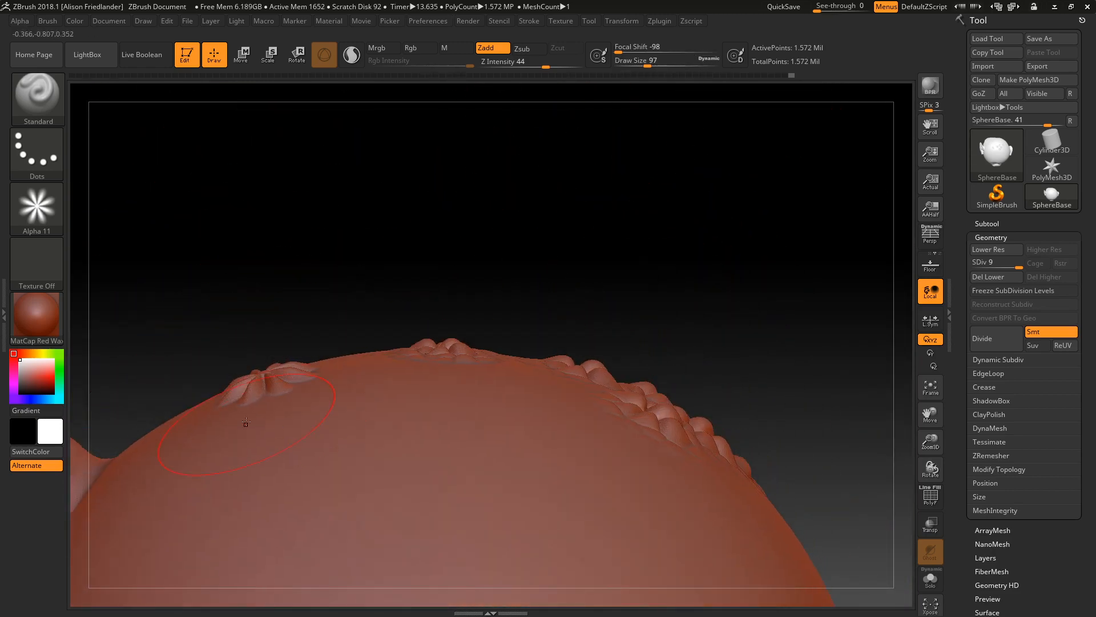
- Set Focal Shift to 53, stamp a second Alpha 11 flower beside the first, and compare their profiles up close
{"action": "left_click_drag", "start_coordinate": [620, 34], "coordinate": [694, 35]}
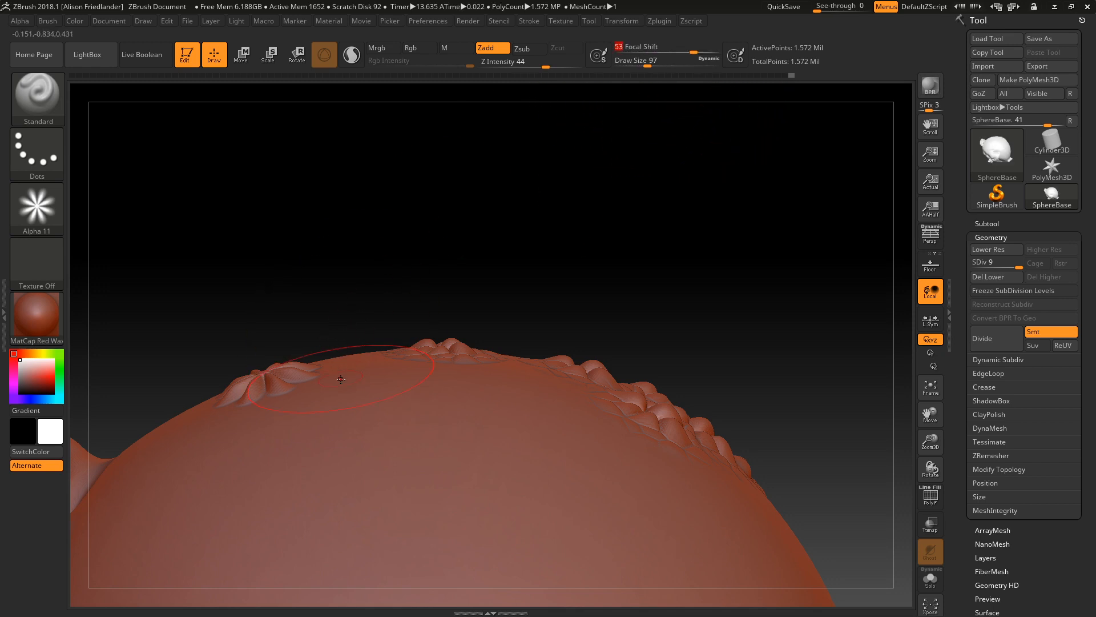
{"action": "left_click_drag", "start_coordinate": [358, 395], "coordinate": [373, 413]}
{"action": "right_click_drag", "start_coordinate": [361, 394], "coordinate": [551, 379]}
{"action": "right_click_drag", "start_coordinate": [449, 332], "coordinate": [628, 257]}
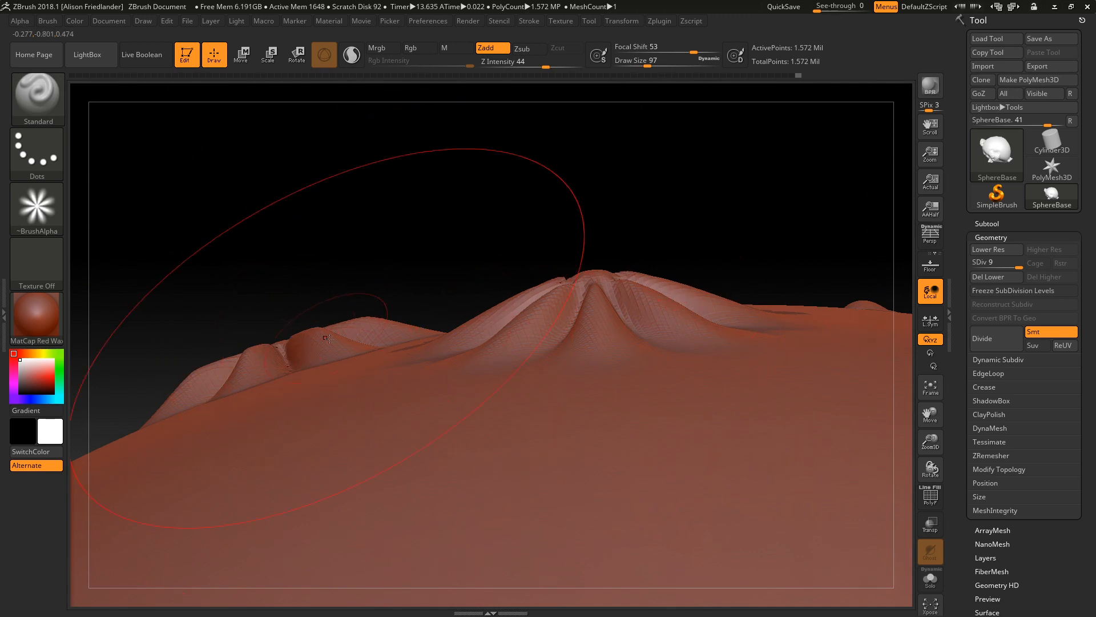
{"action": "mouse_move", "coordinate": [51, 222]}
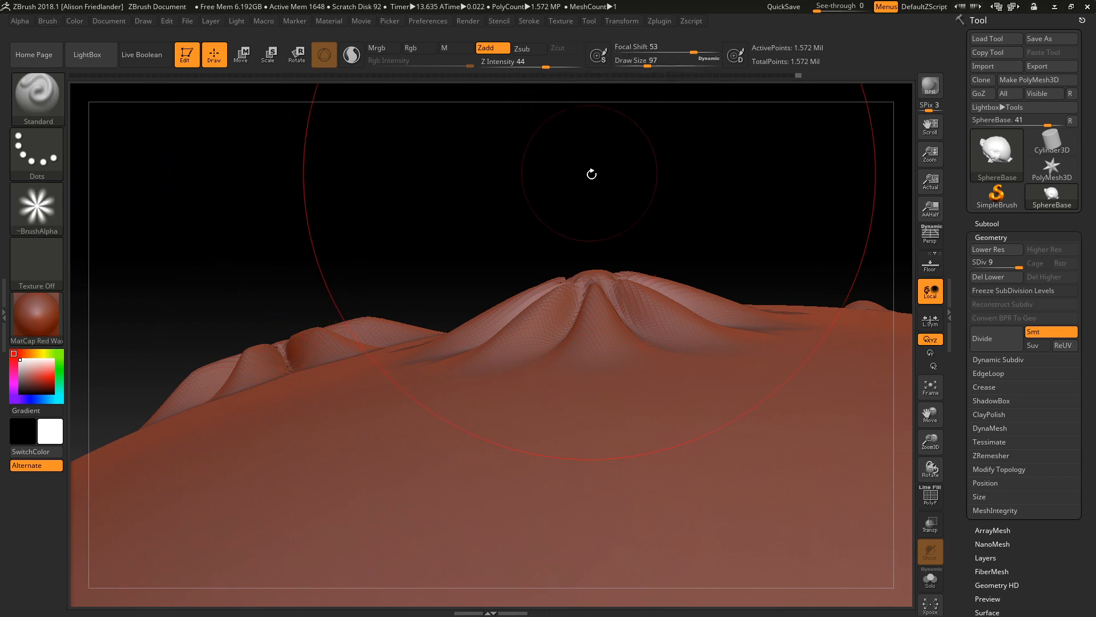
{"action": "mouse_move", "coordinate": [596, 239]}
{"action": "left_mouse_down"}
{"action": "mouse_move", "coordinate": [790, 151]}
{"action": "mouse_move", "coordinate": [656, 217]}
{"action": "mouse_move", "coordinate": [506, 262]}
{"action": "mouse_move", "coordinate": [554, 339]}
{"action": "left_mouse_up"}
{"action": "right_click_drag", "start_coordinate": [602, 283], "coordinate": [514, 294], "text": "alt"}
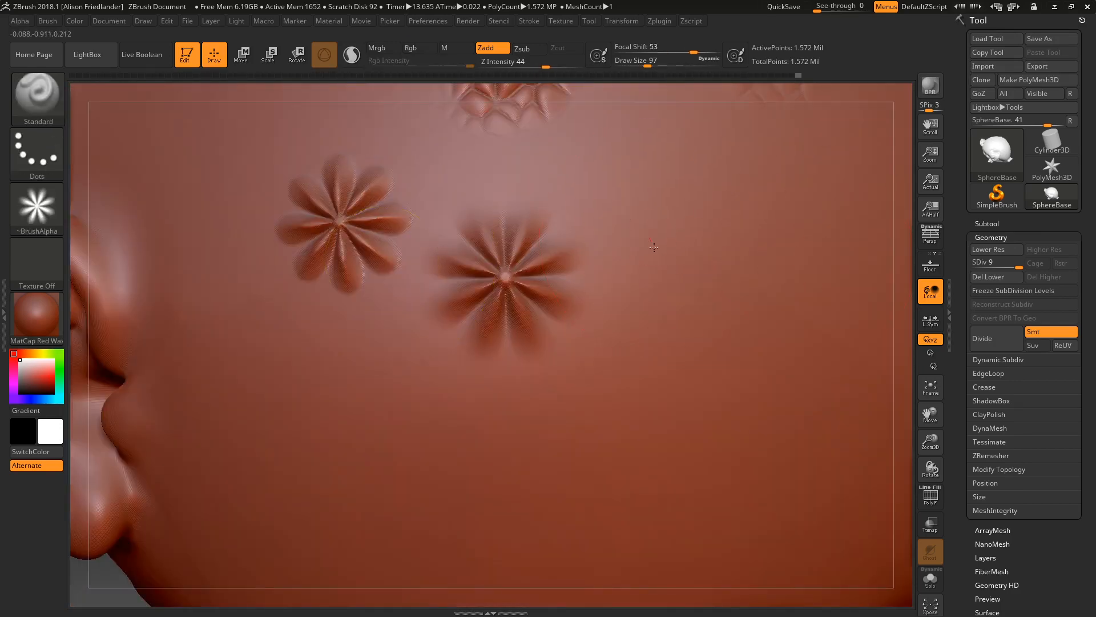
- Stamp three more Alpha 11 flowers between the existing flowers and the scale patches, redoing the misplaced one
{"action": "left_click", "coordinate": [655, 264]}
{"action": "right_click_drag", "start_coordinate": [722, 189], "coordinate": [668, 231]}
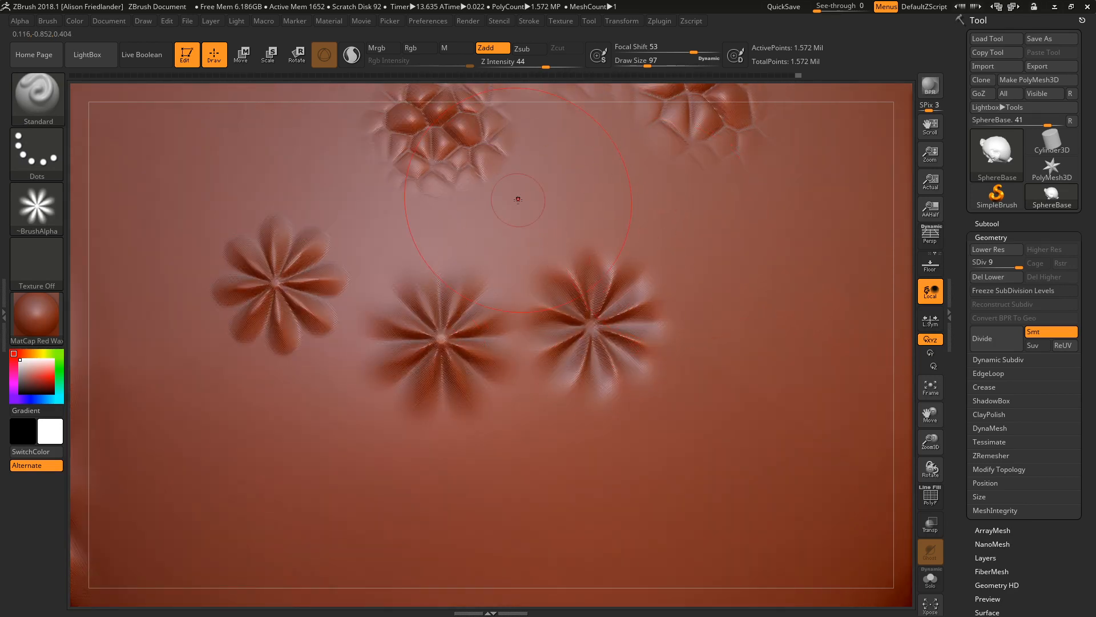
{"action": "left_click", "coordinate": [532, 218]}
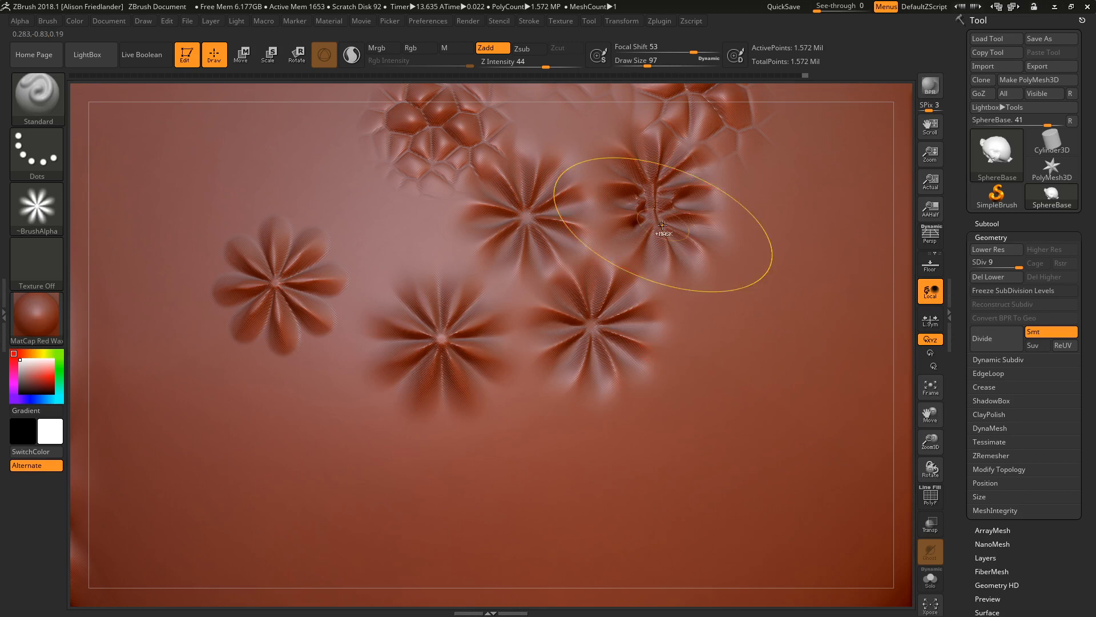
{"action": "key", "text": "ctrl+z"}
{"action": "left_click_drag", "start_coordinate": [662, 224], "coordinate": [669, 233]}
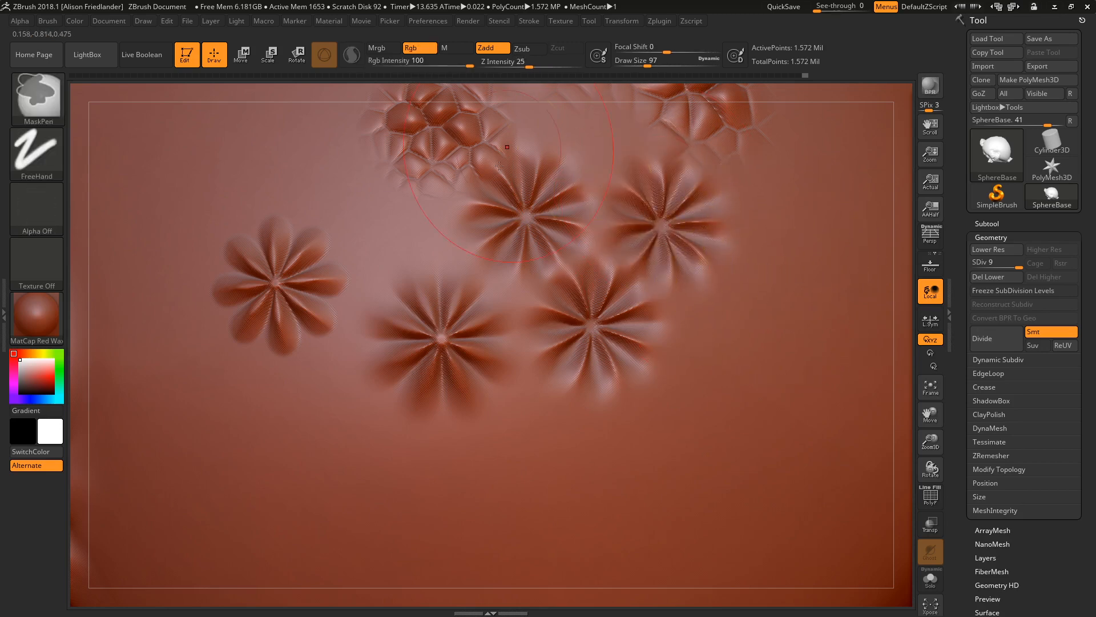
- Undo all the flower and scale stamps on the back of the head
{"action": "key", "text": "ctrl+z"}
{"action": "key", "text": "ctrl+z"}
{"action": "key", "text": "ctrl+z"}
{"action": "key", "text": "ctrl+z"}
{"action": "key", "text": "ctrl+z"}
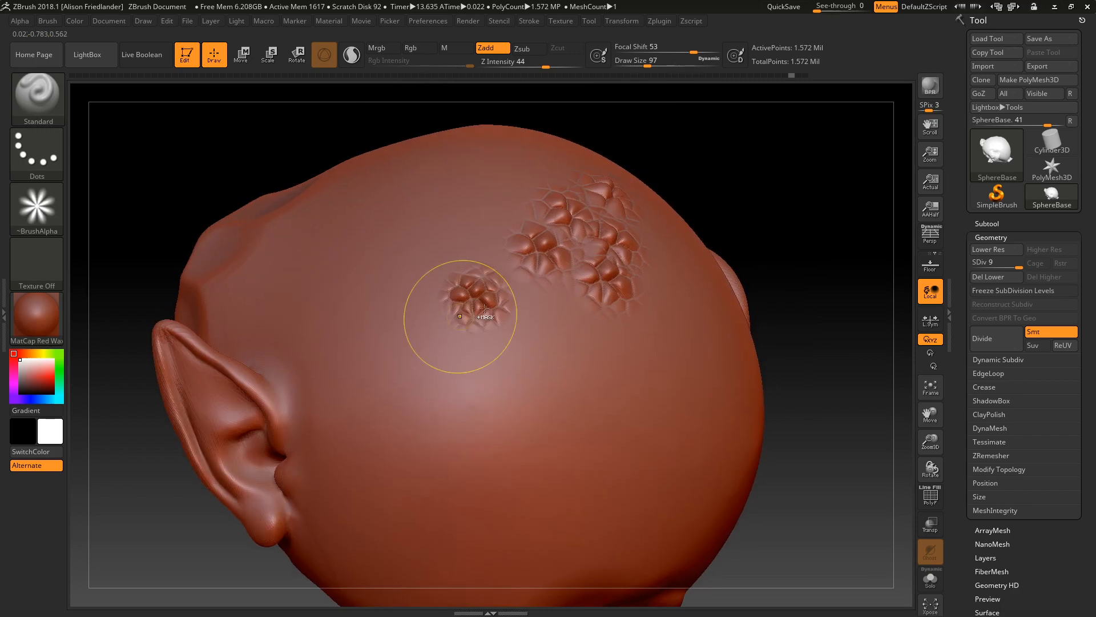
{"action": "key", "text": "ctrl+z"}
{"action": "key", "text": "ctrl+z"}
{"action": "key", "text": "ctrl+z"}
{"action": "key", "text": "ctrl+z"}
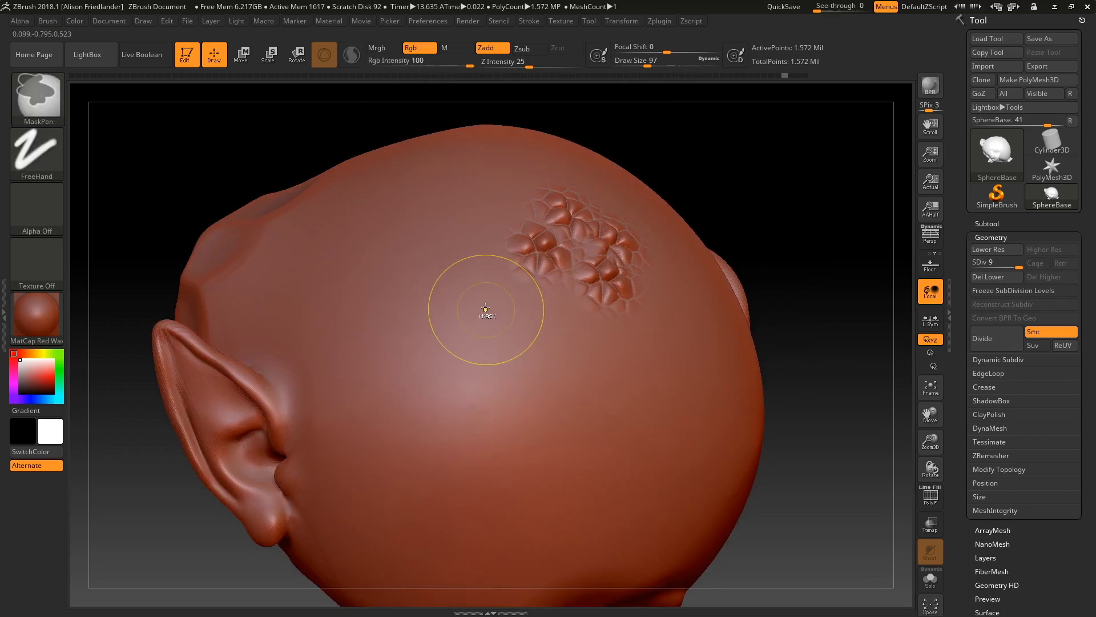
{"action": "key", "text": "ctrl+z"}
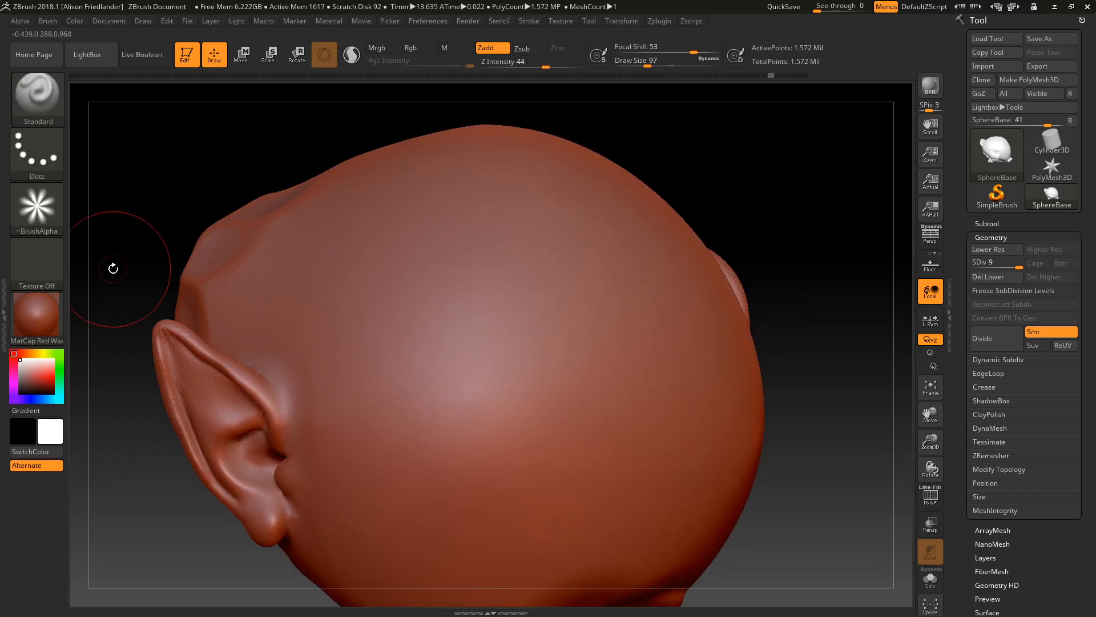
- Import the Wood_04 alpha from the Wood folder of the JR Stylized Alpha Pack in Downloads
{"action": "left_click", "coordinate": [54, 223]}
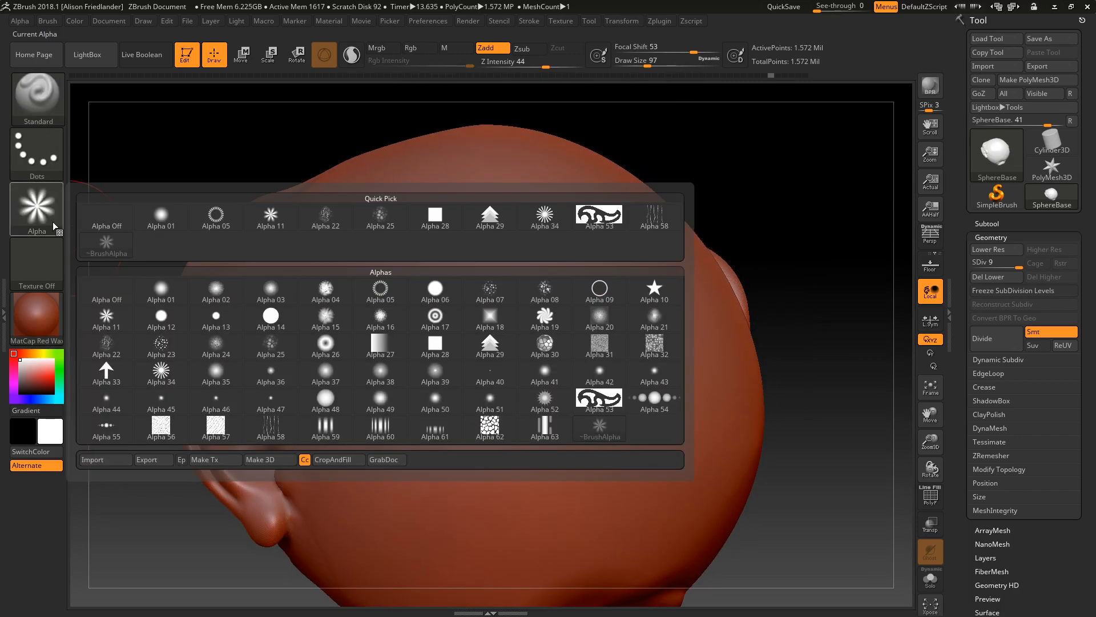
{"action": "left_click", "coordinate": [106, 242]}
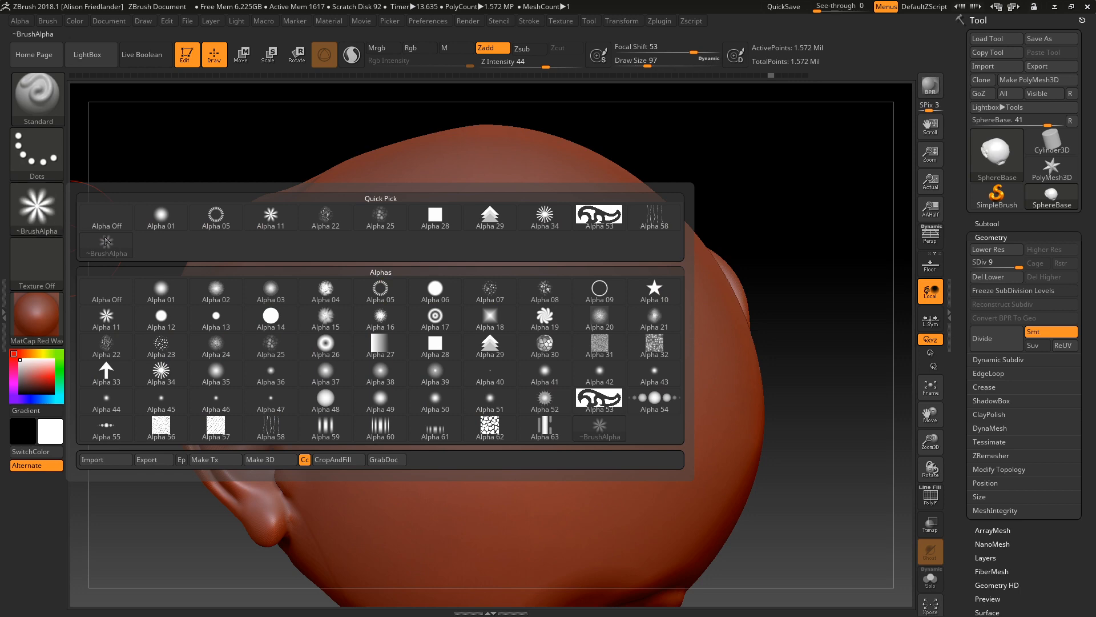
{"action": "left_click", "coordinate": [95, 462]}
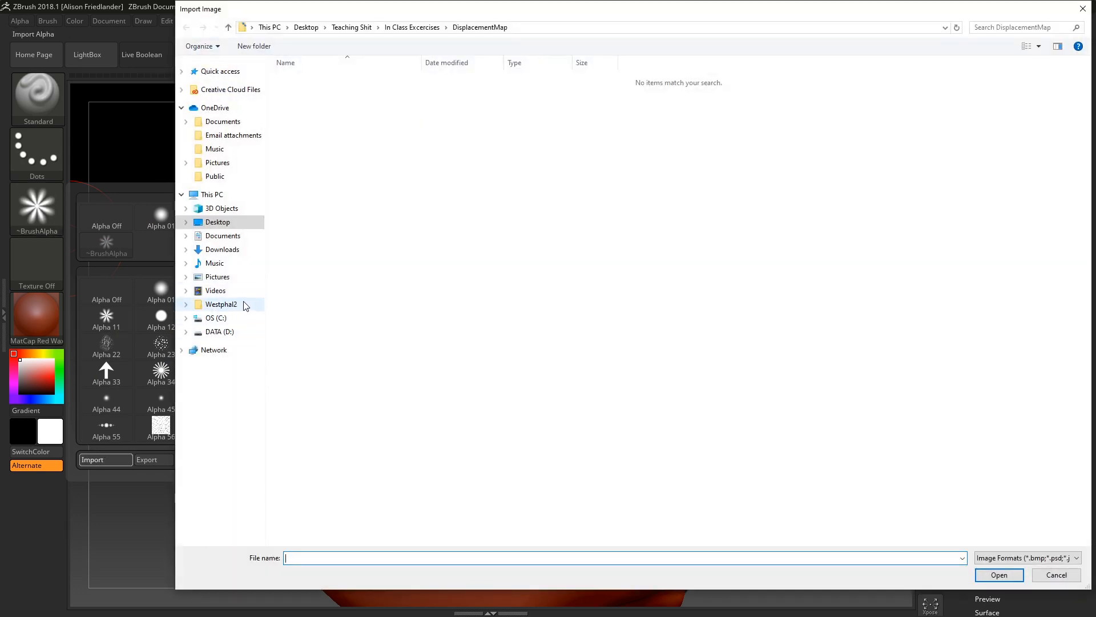
{"action": "left_click", "coordinate": [236, 251]}
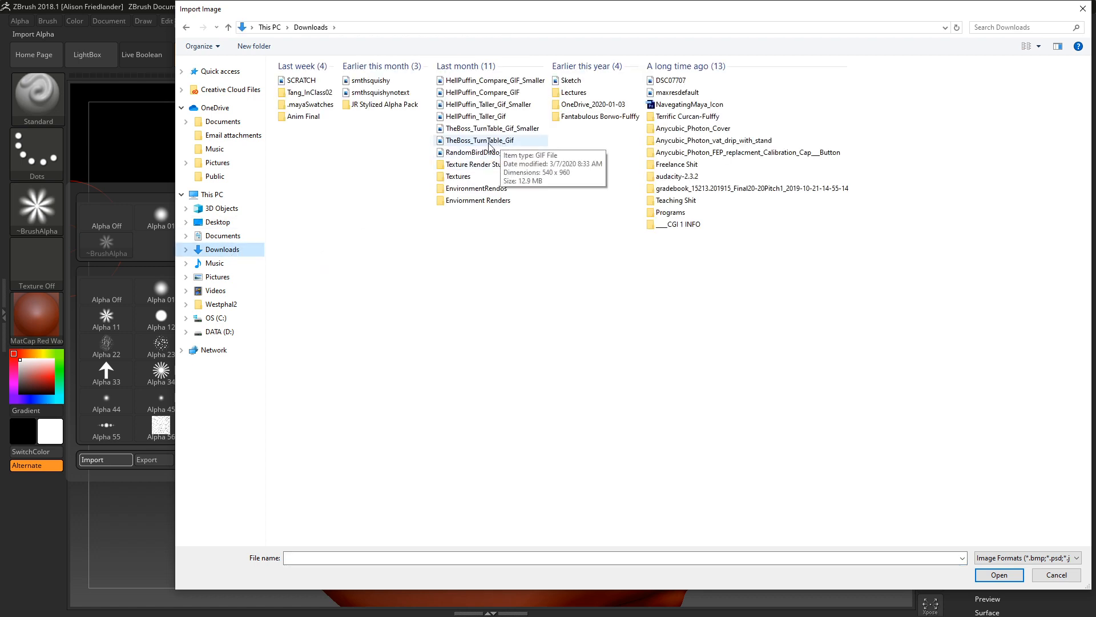
{"action": "double_click", "coordinate": [392, 108]}
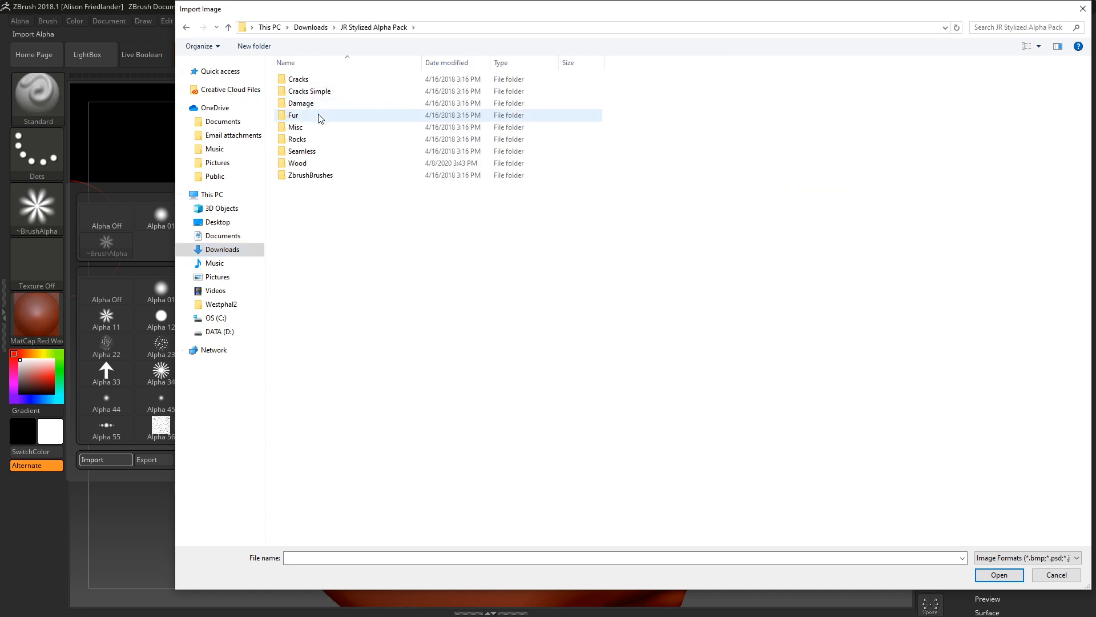
{"action": "double_click", "coordinate": [322, 165]}
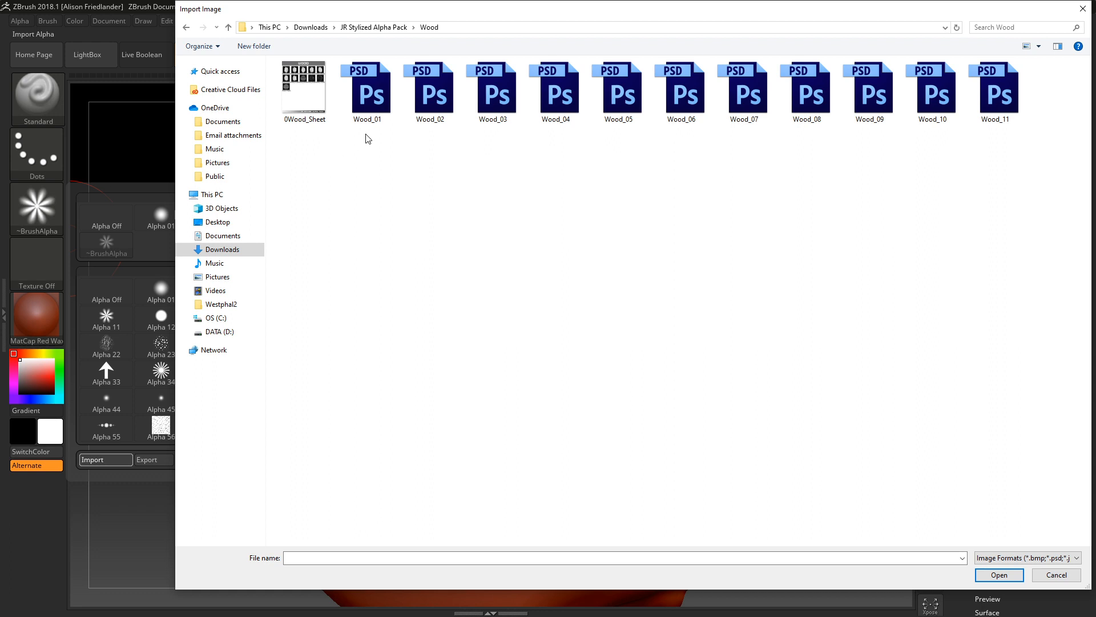
{"action": "double_click", "coordinate": [552, 104]}
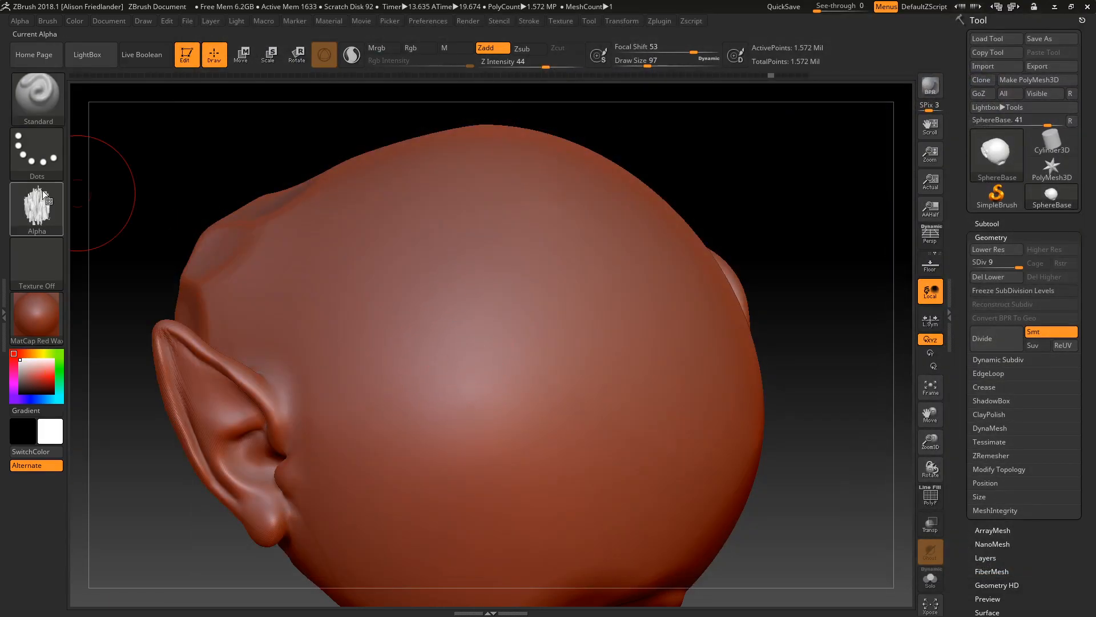
- Stamp Wood_04 on the back of the head, redoing the stamp with Draw Size set to 293
{"action": "mouse_move", "coordinate": [40, 191]}
{"action": "left_click_drag", "start_coordinate": [494, 323], "coordinate": [502, 362]}
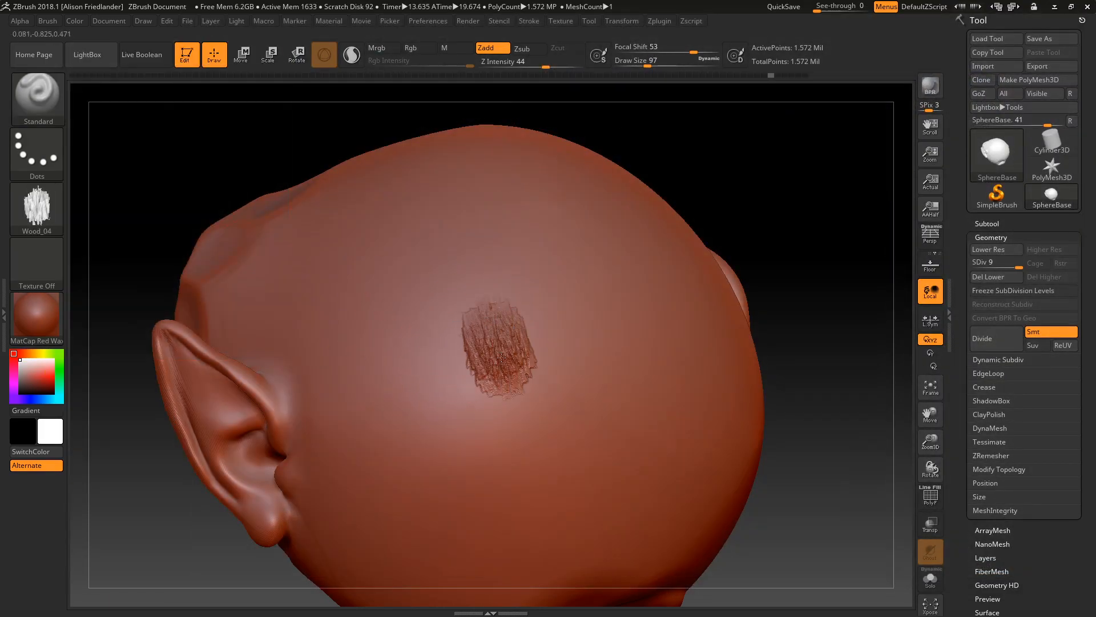
{"action": "key", "text": "ctrl+z"}
{"action": "key", "text": "space"}
{"action": "left_click_drag", "start_coordinate": [420, 266], "coordinate": [443, 266]}
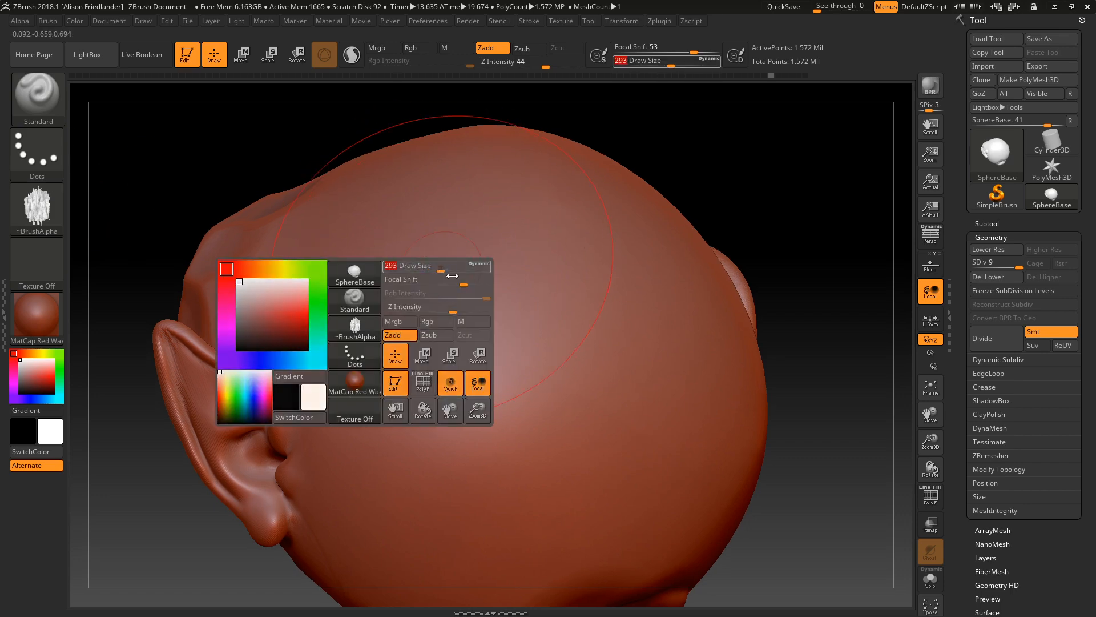
{"action": "left_click_drag", "start_coordinate": [512, 377], "coordinate": [515, 406]}
{"action": "mouse_move", "coordinate": [733, 405]}
{"action": "right_mouse_down"}
{"action": "mouse_move", "coordinate": [702, 401]}
{"action": "mouse_move", "coordinate": [771, 423]}
{"action": "mouse_move", "coordinate": [514, 423]}
{"action": "right_mouse_up"}
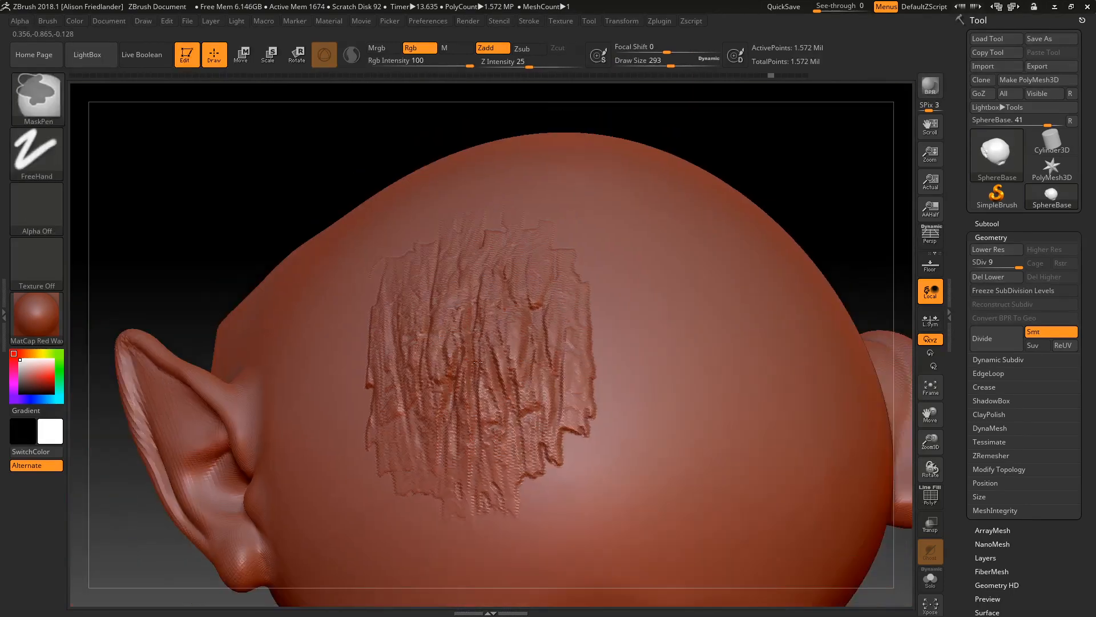
- Import the Fur_06 alpha from the Fur folder of the JR Stylized Alpha Pack
{"action": "left_click", "coordinate": [45, 226]}
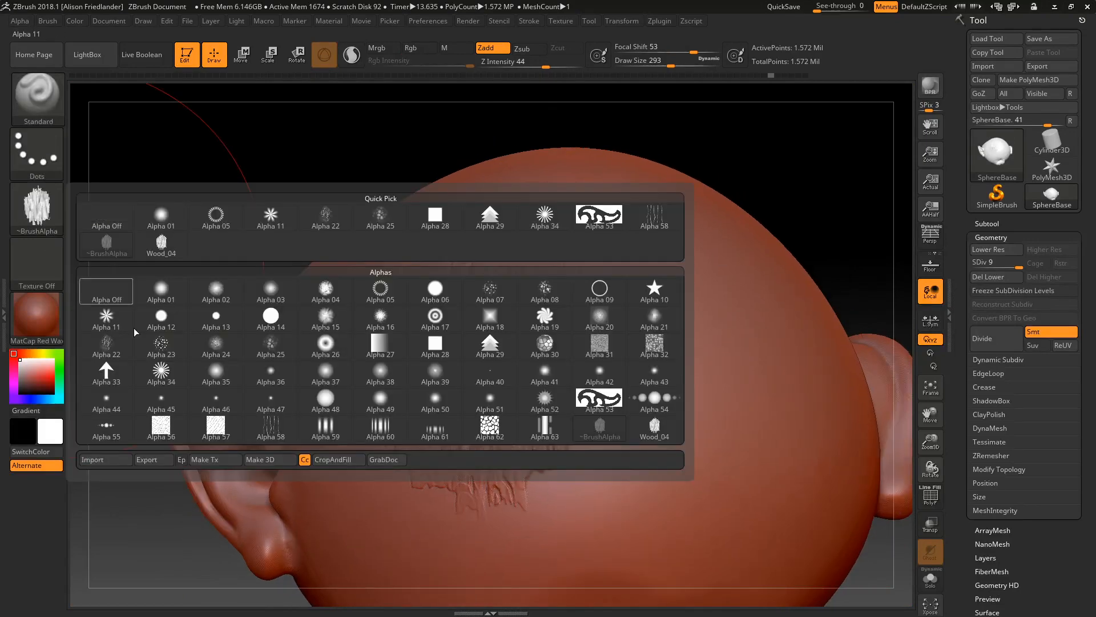
{"action": "left_click", "coordinate": [103, 460]}
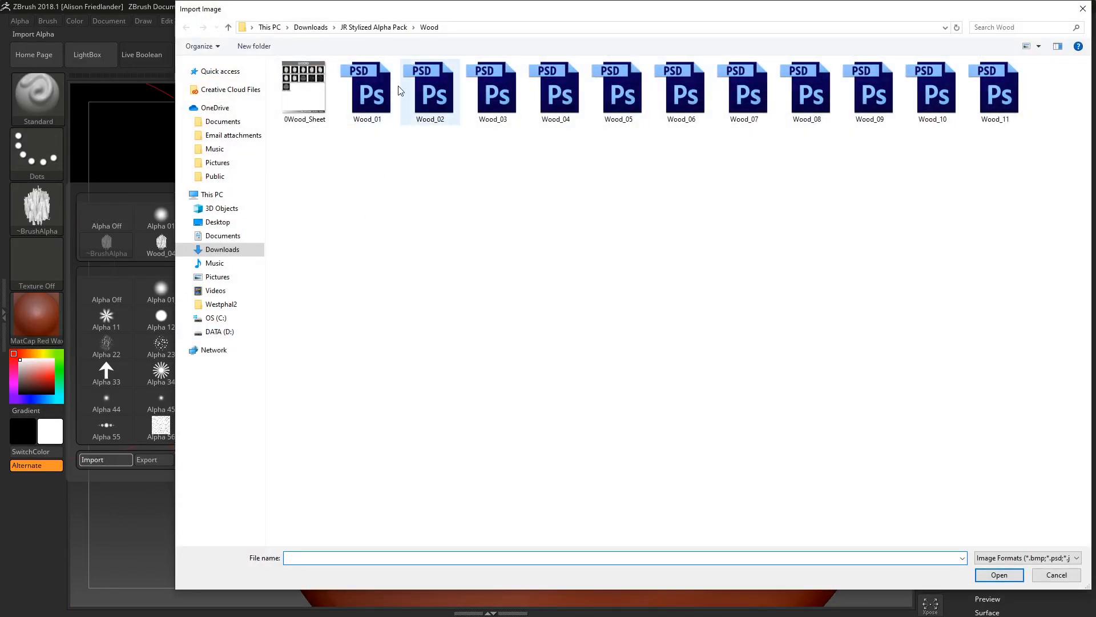
{"action": "left_click", "coordinate": [376, 28]}
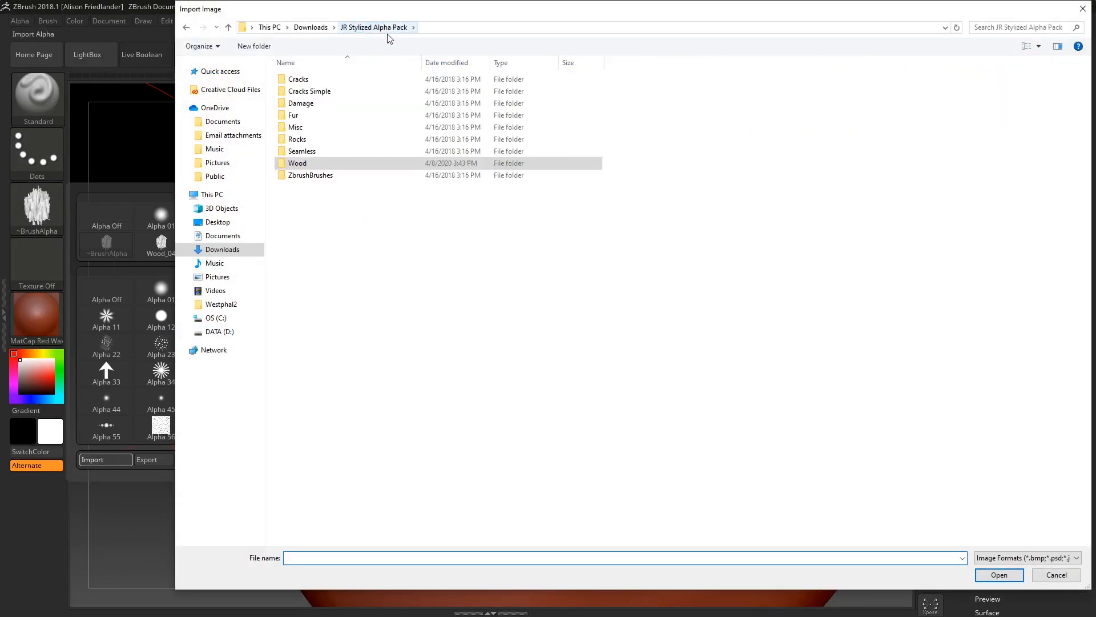
{"action": "double_click", "coordinate": [343, 117]}
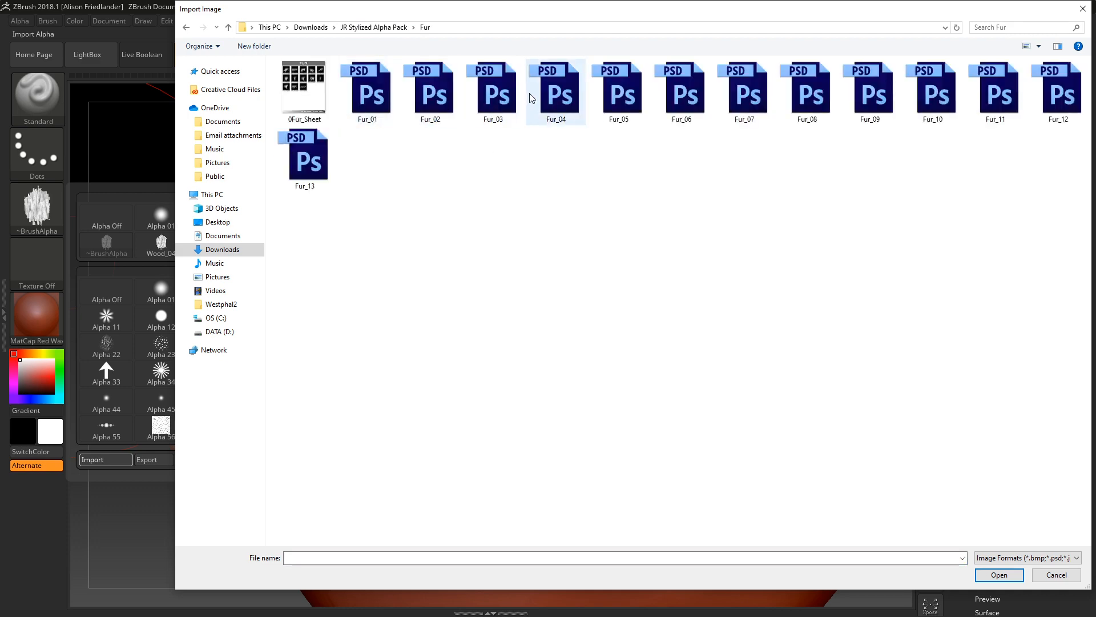
{"action": "double_click", "coordinate": [685, 89]}
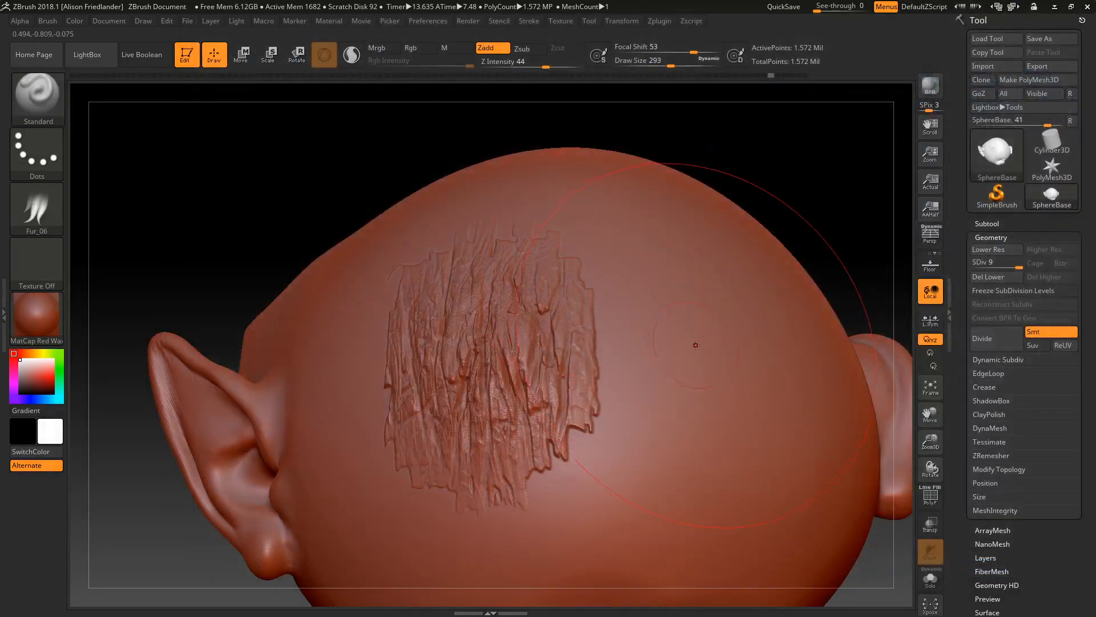
- Try several Fur_06 stamps beside the wood patch, undoing them together with the wood patch
{"action": "left_click_drag", "start_coordinate": [708, 392], "coordinate": [723, 436]}
{"action": "mouse_move", "coordinate": [657, 364]}
{"action": "right_mouse_down", "text": "alt"}
{"action": "mouse_move", "coordinate": [603, 356]}
{"action": "mouse_move", "coordinate": [592, 373]}
{"action": "right_mouse_up", "text": "alt"}
{"action": "key", "text": "ctrl+z"}
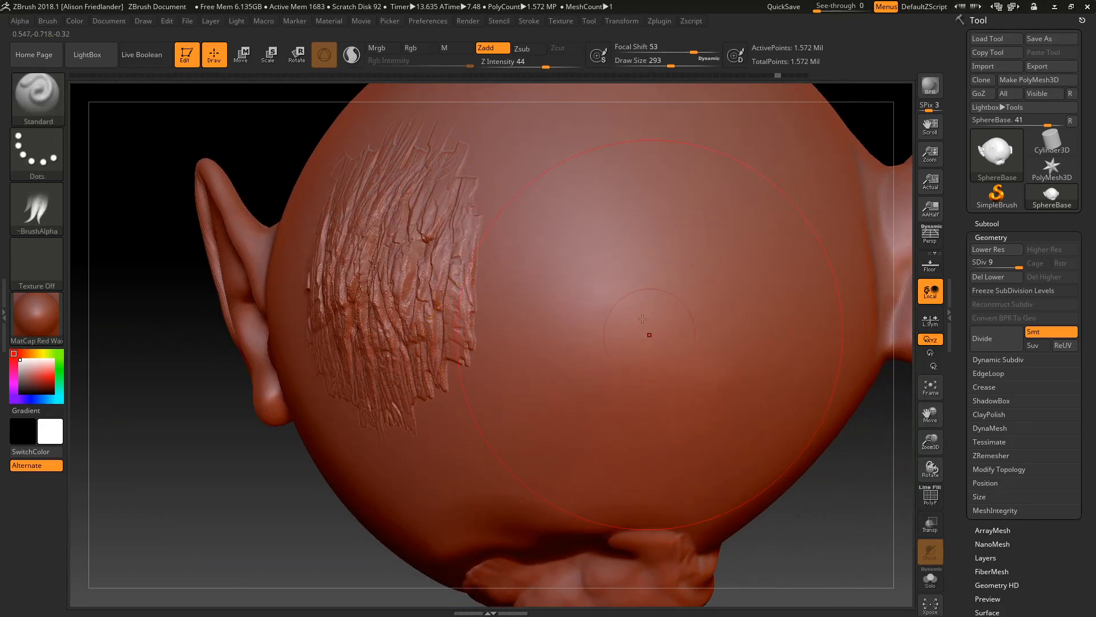
{"action": "left_click_drag", "start_coordinate": [594, 229], "coordinate": [605, 268]}
{"action": "key", "text": "ctrl+z"}
{"action": "right_click_drag", "start_coordinate": [579, 282], "coordinate": [583, 347]}
{"action": "mouse_move", "coordinate": [582, 346]}
{"action": "left_mouse_down"}
{"action": "mouse_move", "coordinate": [584, 392]}
{"action": "mouse_move", "coordinate": [514, 502]}
{"action": "mouse_move", "coordinate": [389, 354]}
{"action": "mouse_move", "coordinate": [657, 245]}
{"action": "mouse_move", "coordinate": [761, 279]}
{"action": "mouse_move", "coordinate": [710, 282]}
{"action": "left_mouse_up"}
{"action": "right_click_drag", "start_coordinate": [710, 281], "coordinate": [528, 293], "text": "alt"}
{"action": "key", "text": "ctrl+z"}
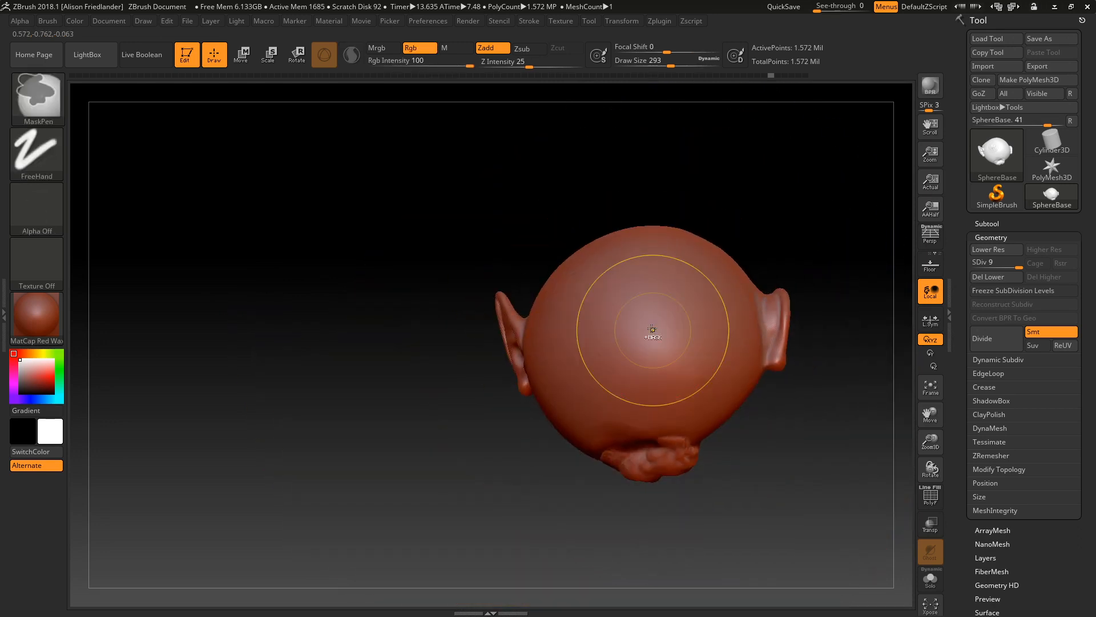
- Stamp overlapping Fur_06 strokes across the back of the head and undo them all
{"action": "mouse_move", "coordinate": [647, 326]}
{"action": "left_mouse_down"}
{"action": "mouse_move", "coordinate": [646, 341]}
{"action": "mouse_move", "coordinate": [604, 338]}
{"action": "mouse_move", "coordinate": [600, 322]}
{"action": "mouse_move", "coordinate": [606, 331]}
{"action": "mouse_move", "coordinate": [640, 297]}
{"action": "left_mouse_up"}
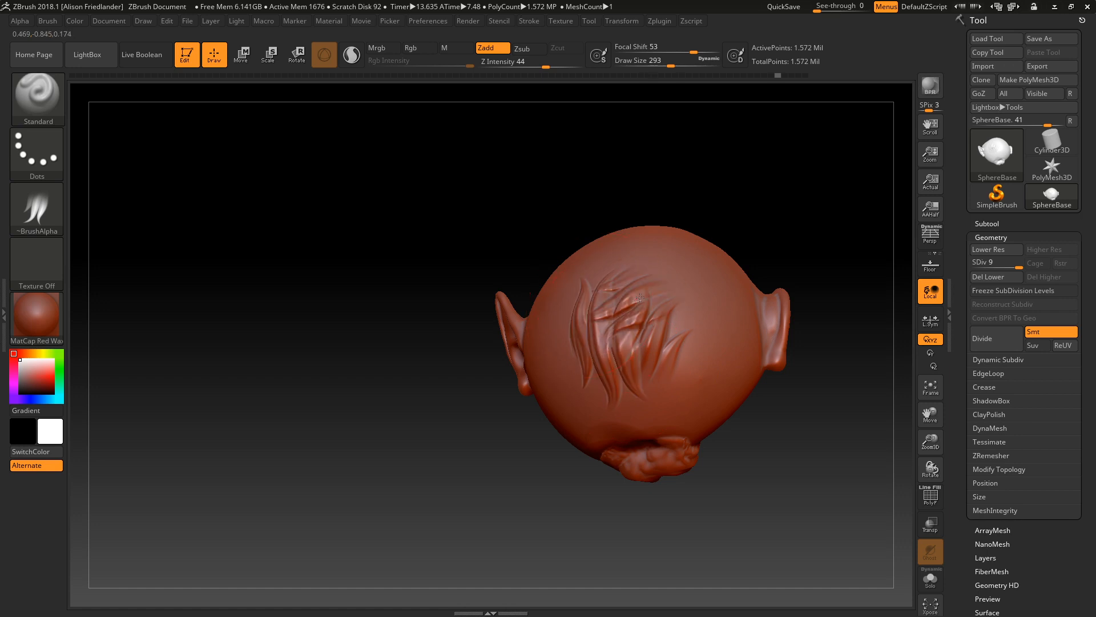
{"action": "left_click_drag", "start_coordinate": [720, 322], "coordinate": [721, 323]}
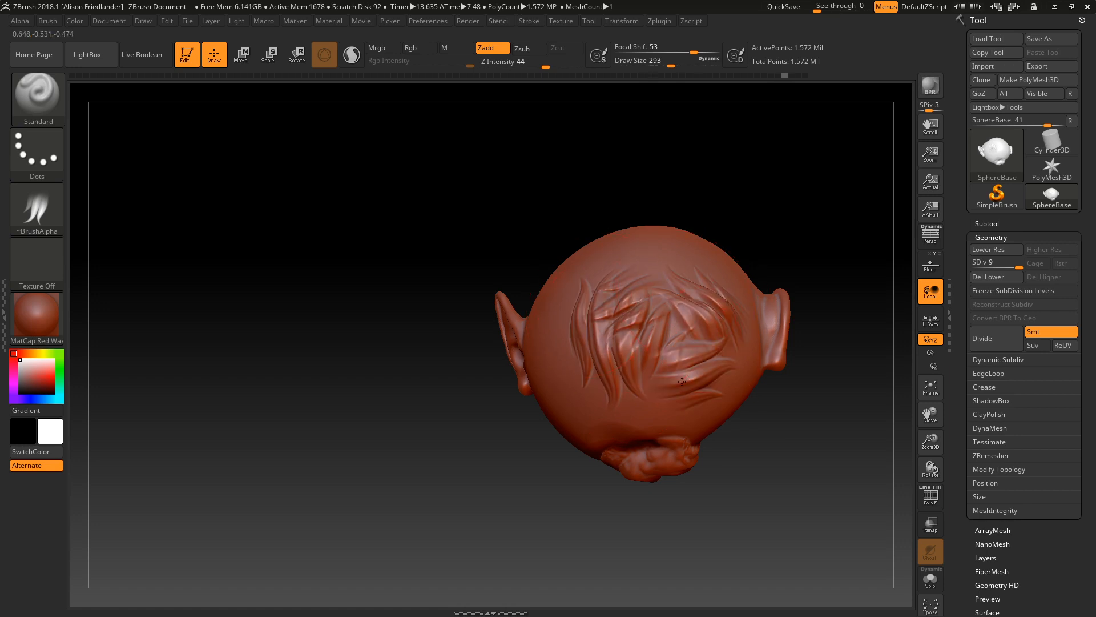
{"action": "key", "text": "ctrl"}
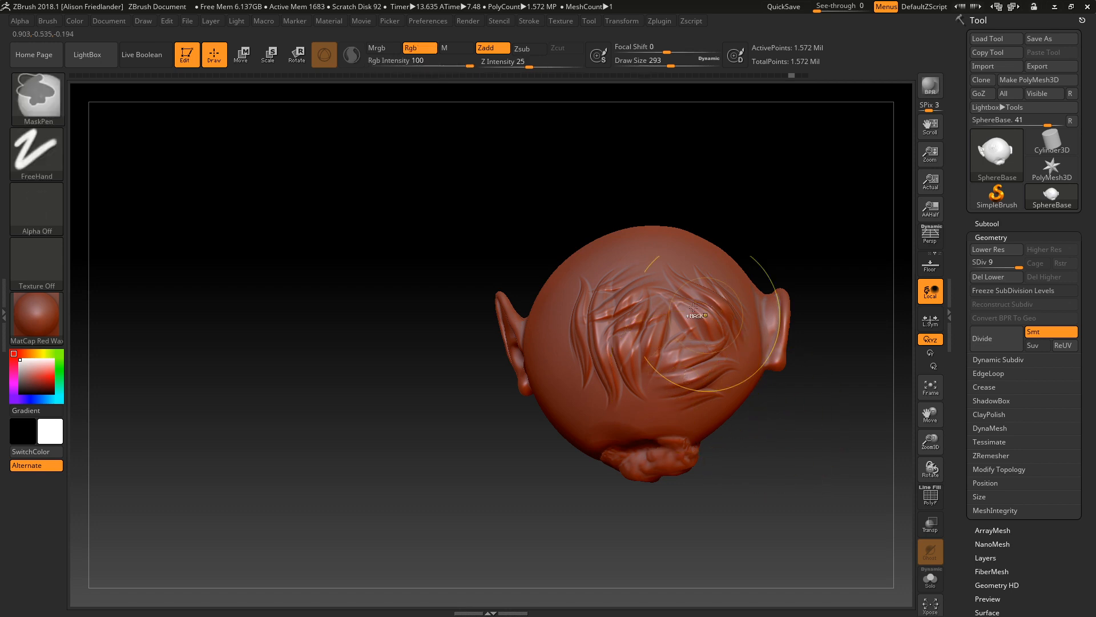
{"action": "key", "text": "ctrl+z"}
{"action": "key", "text": "ctrl+z"}
{"action": "key", "text": "ctrl+z"}
{"action": "key", "text": "ctrl+z"}
{"action": "key", "text": "ctrl+z"}
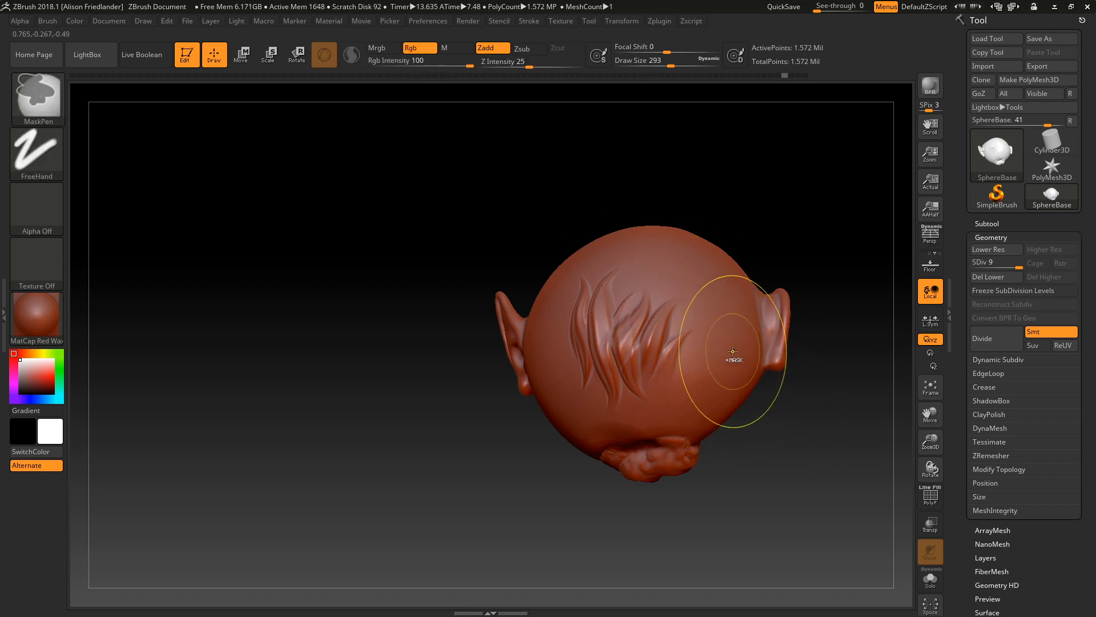
{"action": "key", "text": "ctrl+z"}
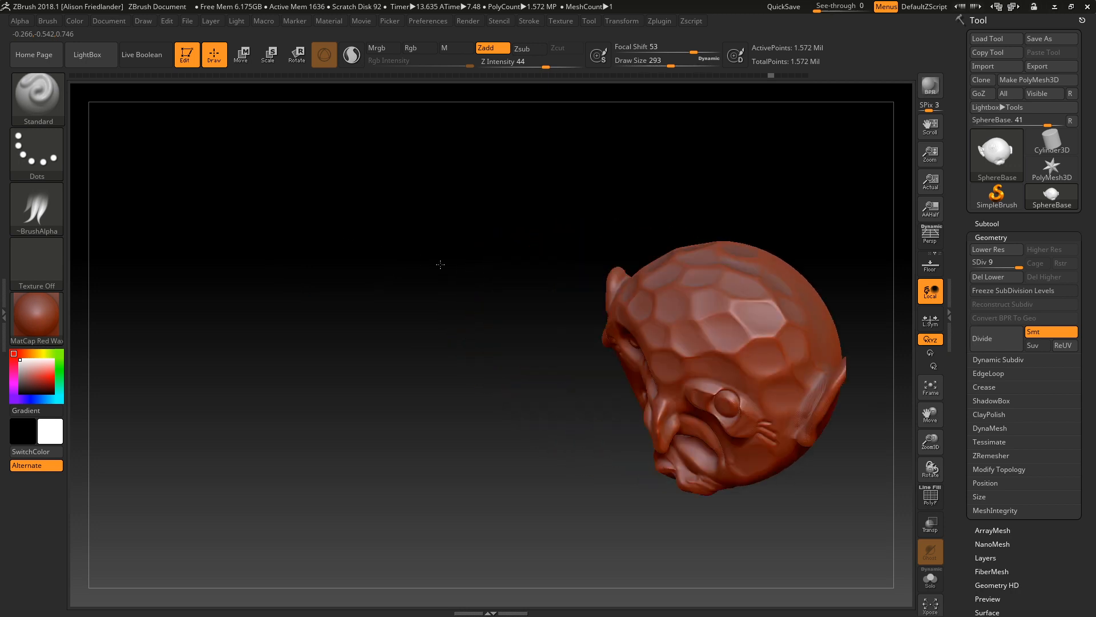
- Turn the head to face the front and switch the Standard brush's stroke type from Dots to DragRect
{"action": "left_click_drag", "start_coordinate": [440, 265], "coordinate": [111, 154]}
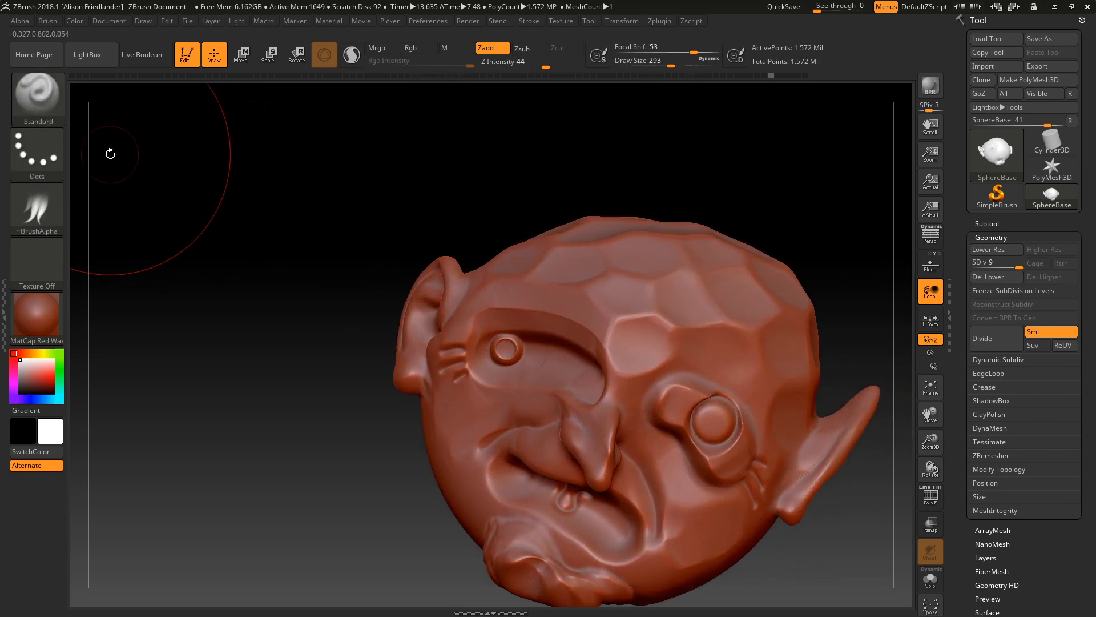
{"action": "left_click", "coordinate": [49, 159]}
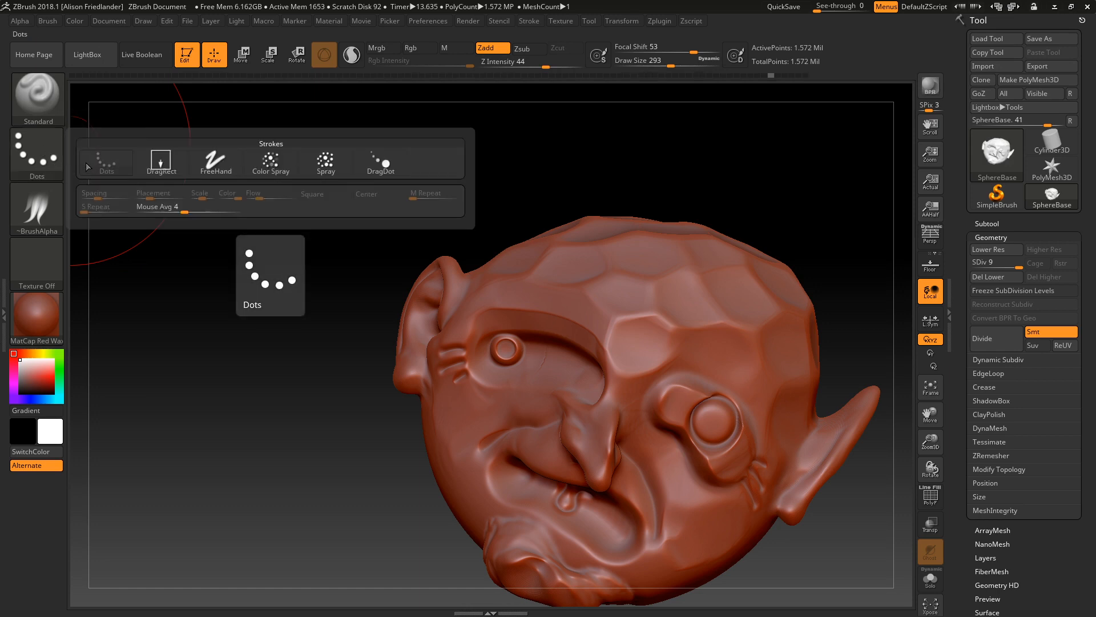
{"action": "left_click", "coordinate": [88, 166]}
{"action": "left_click", "coordinate": [45, 153]}
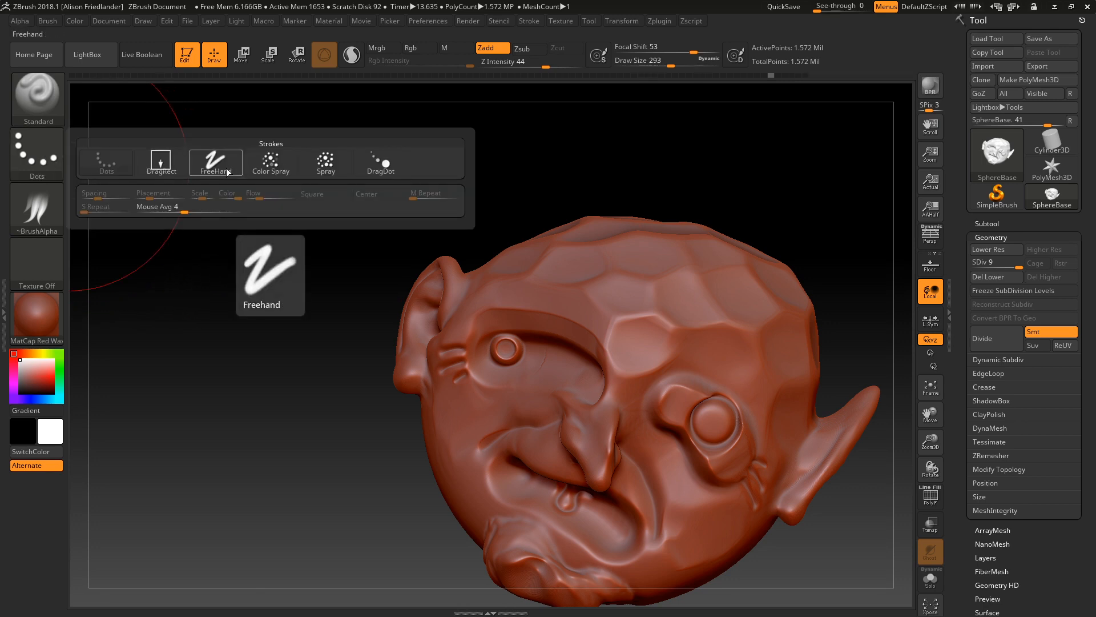
{"action": "left_click", "coordinate": [161, 163]}
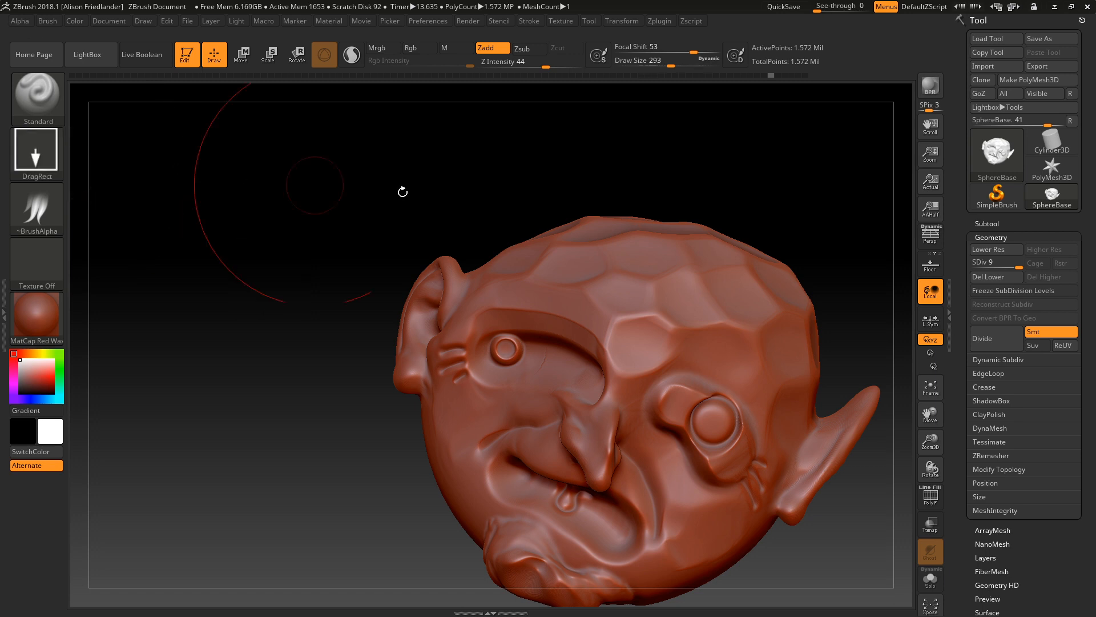
- Stamp Fur_06 locks over the middle of the forehead and above the recessed eye, sizing and rotating each one
{"action": "key", "text": "ctrl"}
{"action": "right_click_drag", "start_coordinate": [662, 329], "coordinate": [655, 303], "text": "ctrl"}
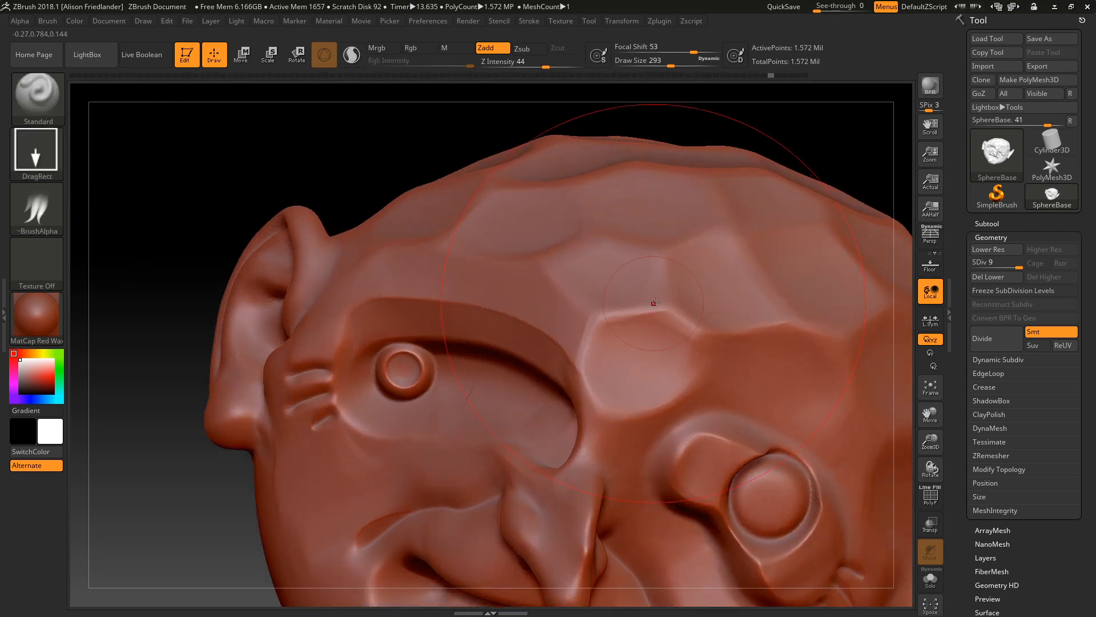
{"action": "mouse_move", "coordinate": [641, 337]}
{"action": "left_mouse_down"}
{"action": "mouse_move", "coordinate": [631, 133]}
{"action": "mouse_move", "coordinate": [641, 108]}
{"action": "mouse_move", "coordinate": [641, 187]}
{"action": "mouse_move", "coordinate": [630, 120]}
{"action": "left_mouse_up"}
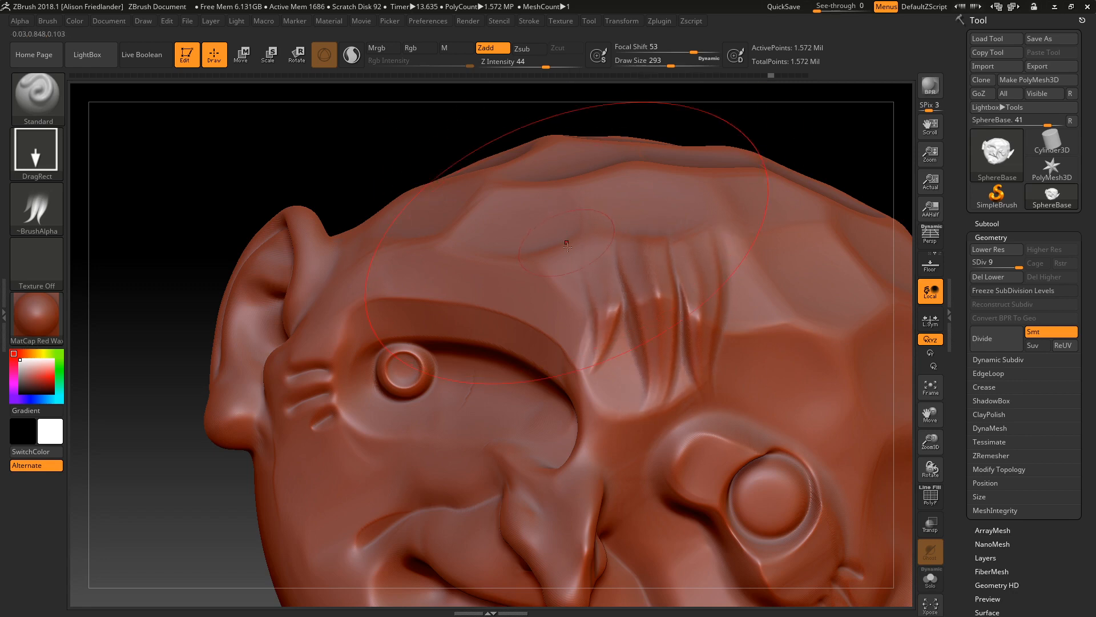
{"action": "mouse_move", "coordinate": [540, 228]}
{"action": "left_mouse_down"}
{"action": "mouse_move", "coordinate": [452, 212]}
{"action": "mouse_move", "coordinate": [491, 194]}
{"action": "mouse_move", "coordinate": [547, 123]}
{"action": "mouse_move", "coordinate": [555, 208]}
{"action": "left_mouse_up"}
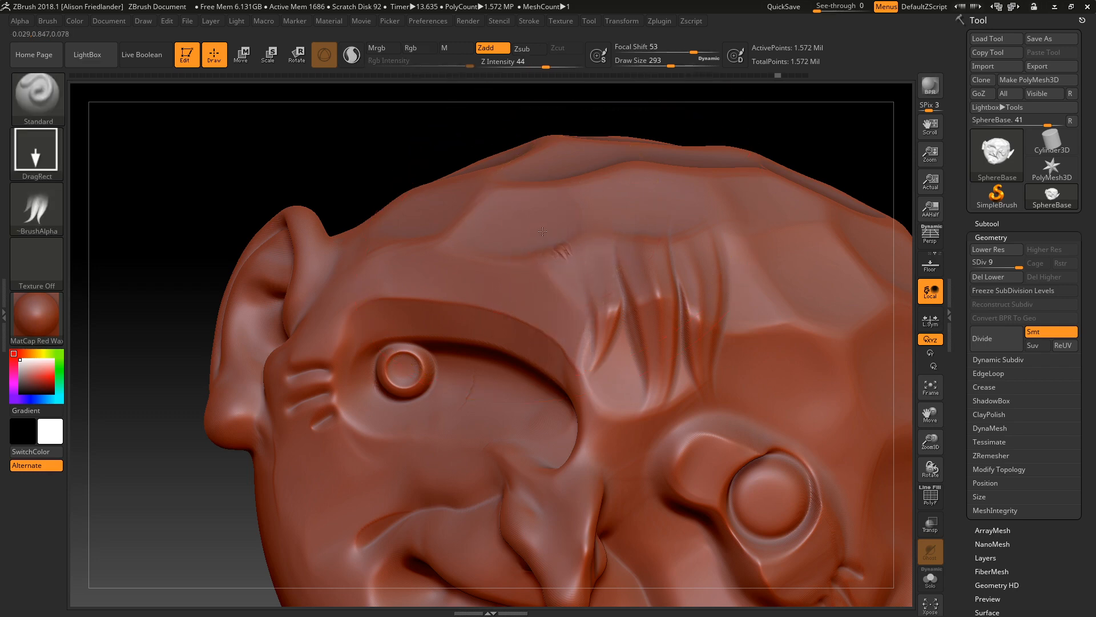
{"action": "left_click_drag", "start_coordinate": [524, 206], "coordinate": [548, 99]}
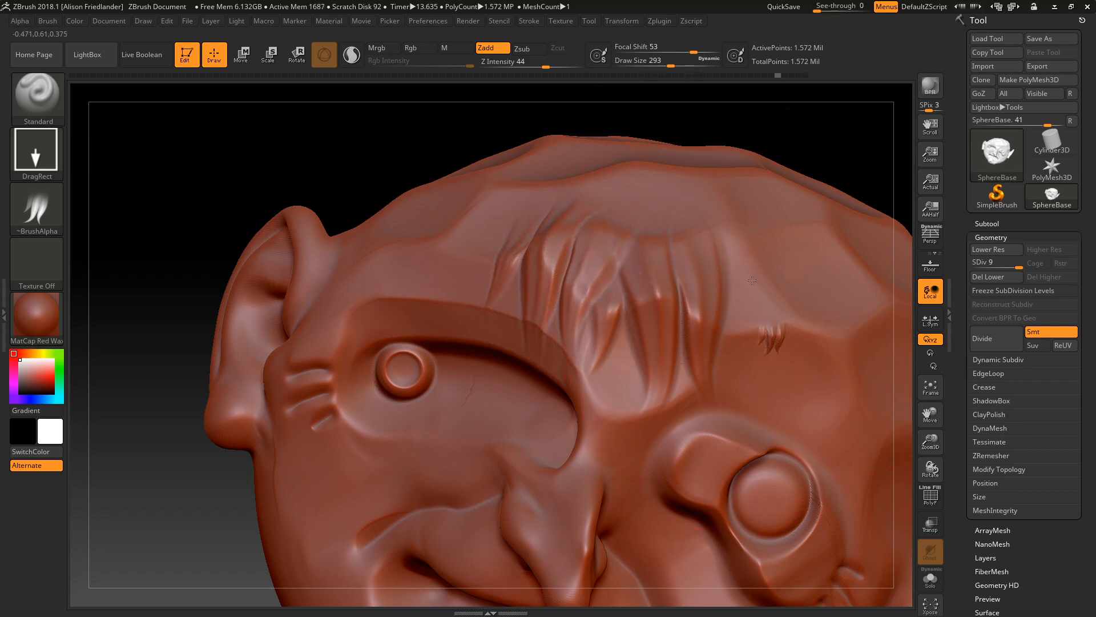
- Extend the Fur_06 fringe across the forehead above the bulging eye and down that temple
{"action": "left_click_drag", "start_coordinate": [768, 345], "coordinate": [707, 190]}
{"action": "right_click_drag", "start_coordinate": [708, 190], "coordinate": [773, 323], "text": "ctrl"}
{"action": "left_click_drag", "start_coordinate": [846, 406], "coordinate": [862, 237]}
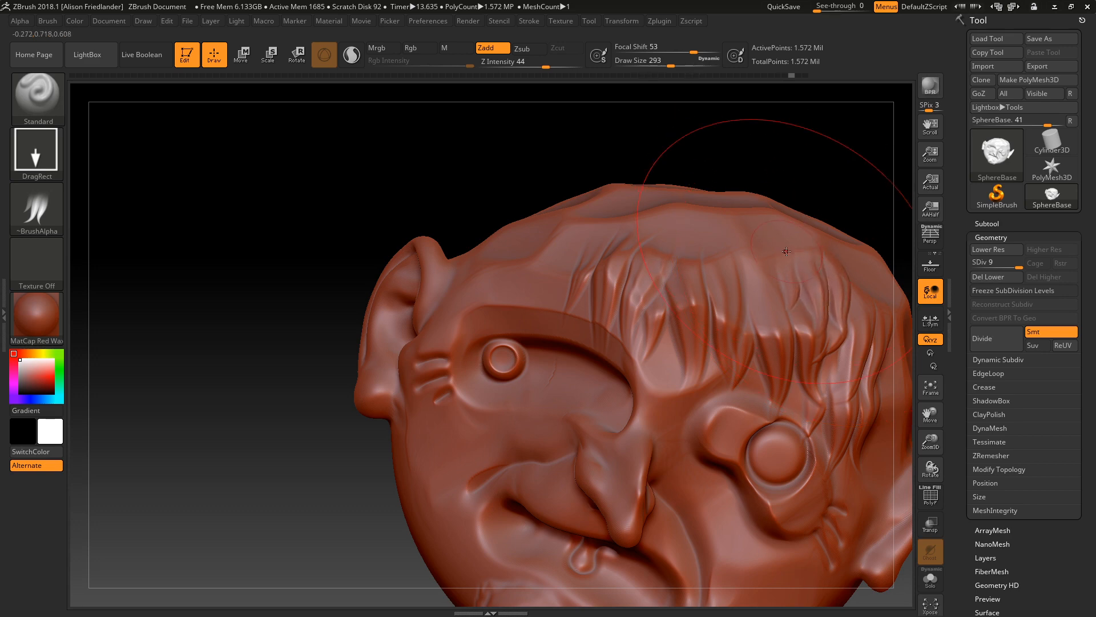
{"action": "mouse_move", "coordinate": [749, 260]}
{"action": "left_mouse_down"}
{"action": "mouse_move", "coordinate": [746, 166]}
{"action": "mouse_move", "coordinate": [731, 152]}
{"action": "left_mouse_up"}
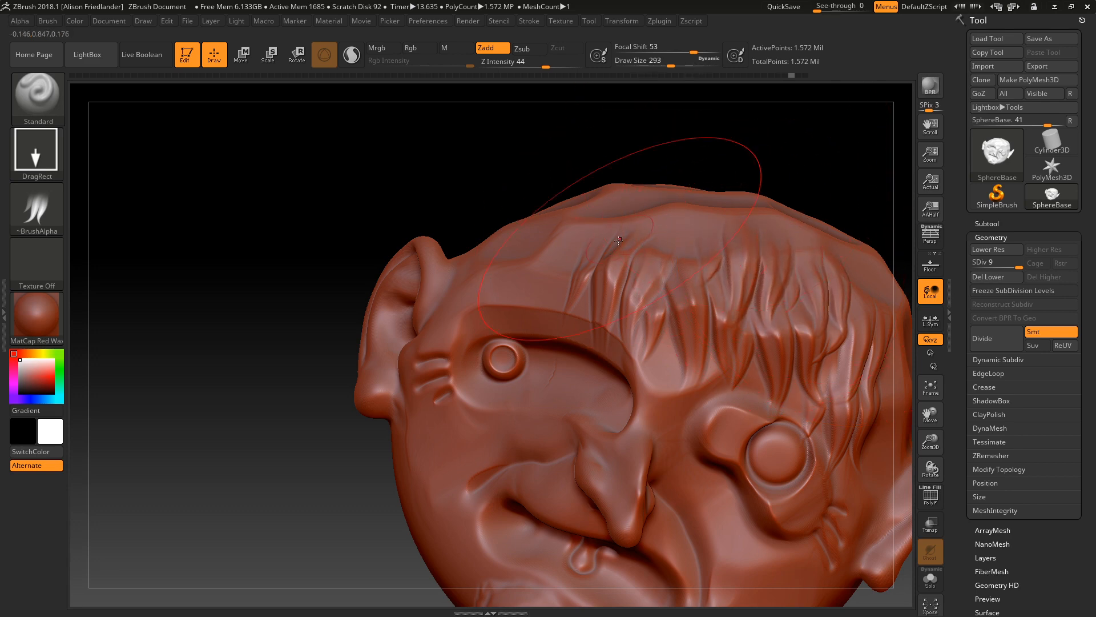
- Add more Fur_06 locks along the upper hairline and above the recessed eye towards the ear, checking the result from other angles
{"action": "mouse_move", "coordinate": [529, 205]}
{"action": "left_mouse_down"}
{"action": "mouse_move", "coordinate": [521, 189]}
{"action": "mouse_move", "coordinate": [594, 216]}
{"action": "left_mouse_up"}
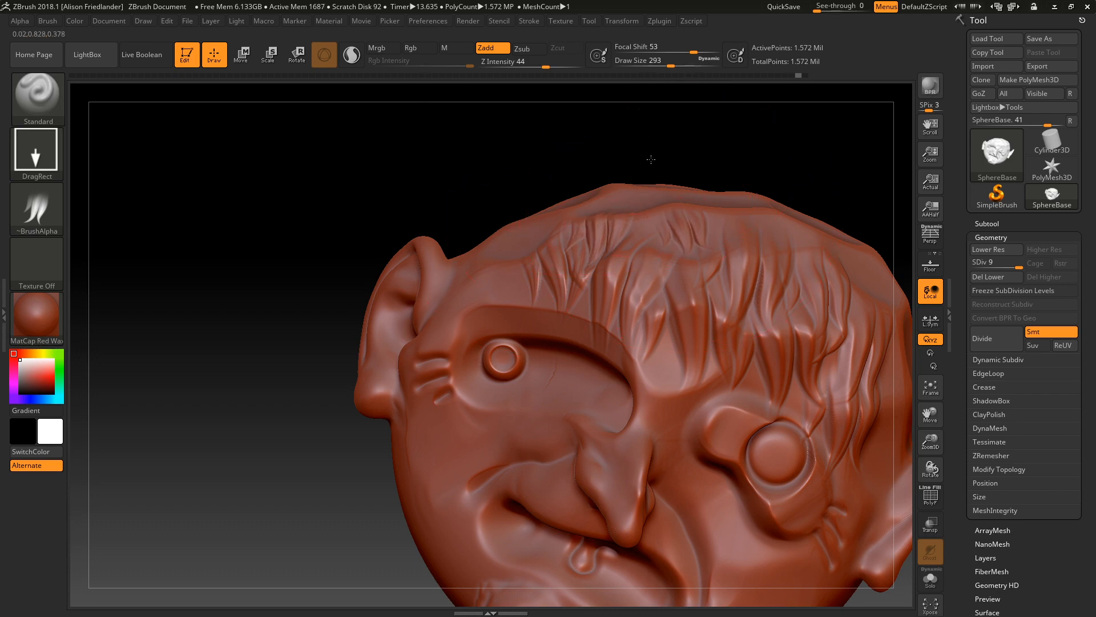
{"action": "left_click_drag", "start_coordinate": [651, 125], "coordinate": [652, 127]}
{"action": "mouse_move", "coordinate": [679, 259]}
{"action": "right_mouse_down", "text": "ctrl"}
{"action": "mouse_move", "coordinate": [452, 200]}
{"action": "mouse_move", "coordinate": [485, 232]}
{"action": "right_mouse_up", "text": "ctrl"}
{"action": "left_click_drag", "start_coordinate": [466, 234], "coordinate": [470, 270]}
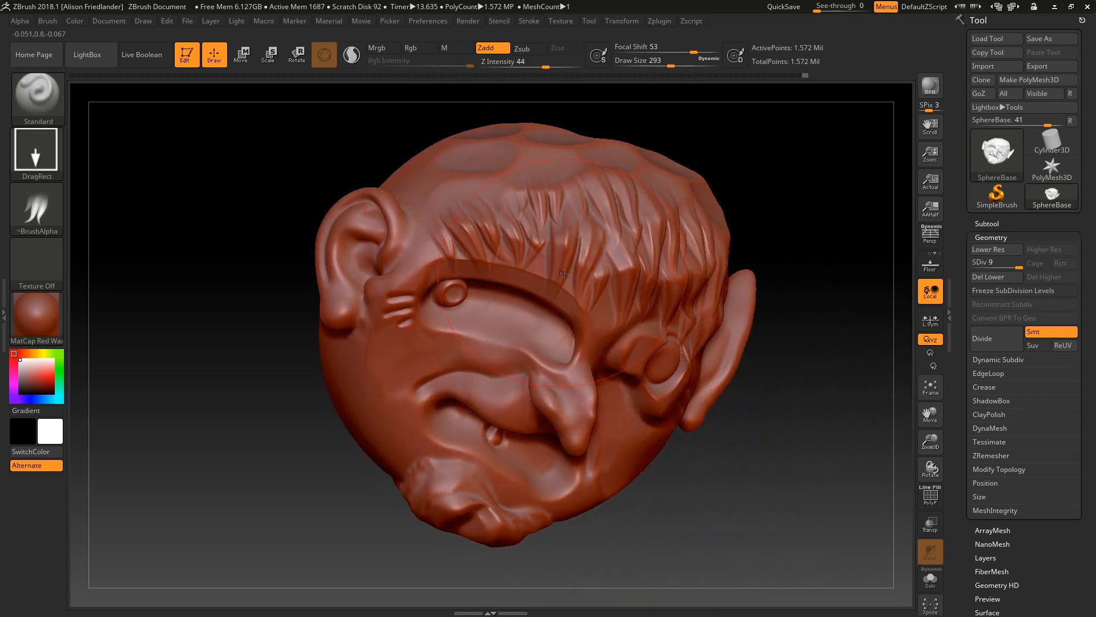
{"action": "right_click_drag", "start_coordinate": [517, 223], "coordinate": [483, 220]}
{"action": "mouse_move", "coordinate": [483, 220]}
{"action": "right_mouse_down", "text": "alt"}
{"action": "mouse_move", "coordinate": [534, 241]}
{"action": "mouse_move", "coordinate": [560, 161]}
{"action": "mouse_move", "coordinate": [558, 193]}
{"action": "mouse_move", "coordinate": [110, 146]}
{"action": "right_mouse_up", "text": "alt"}
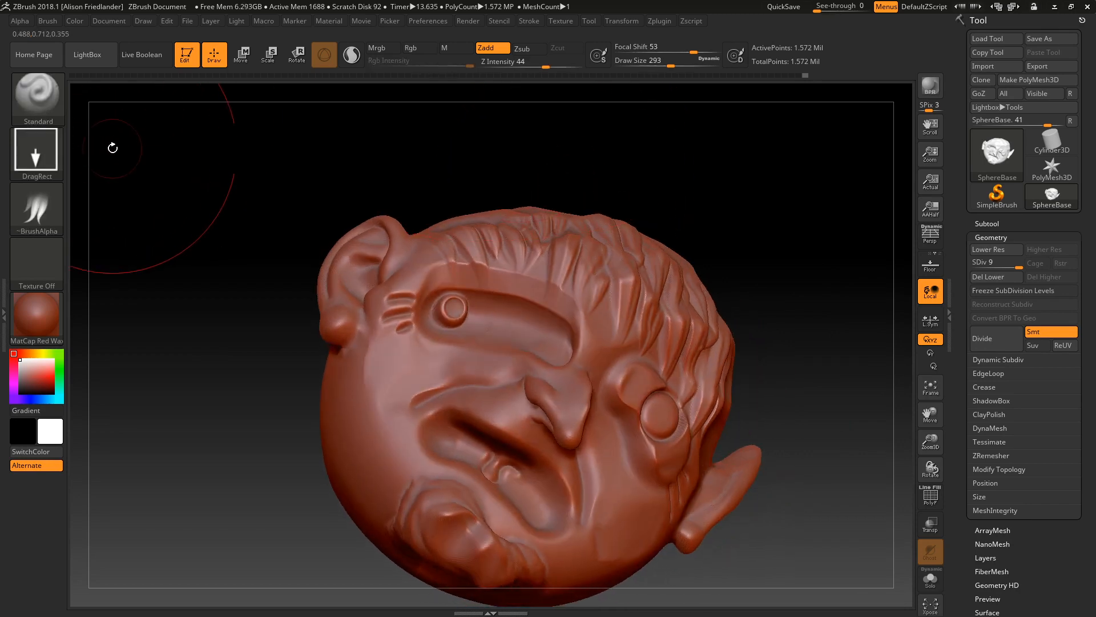
- Switch the stroke type from DragRect to Color Spray and try a Fur_06 spray on the back of the head
{"action": "left_click", "coordinate": [51, 146]}
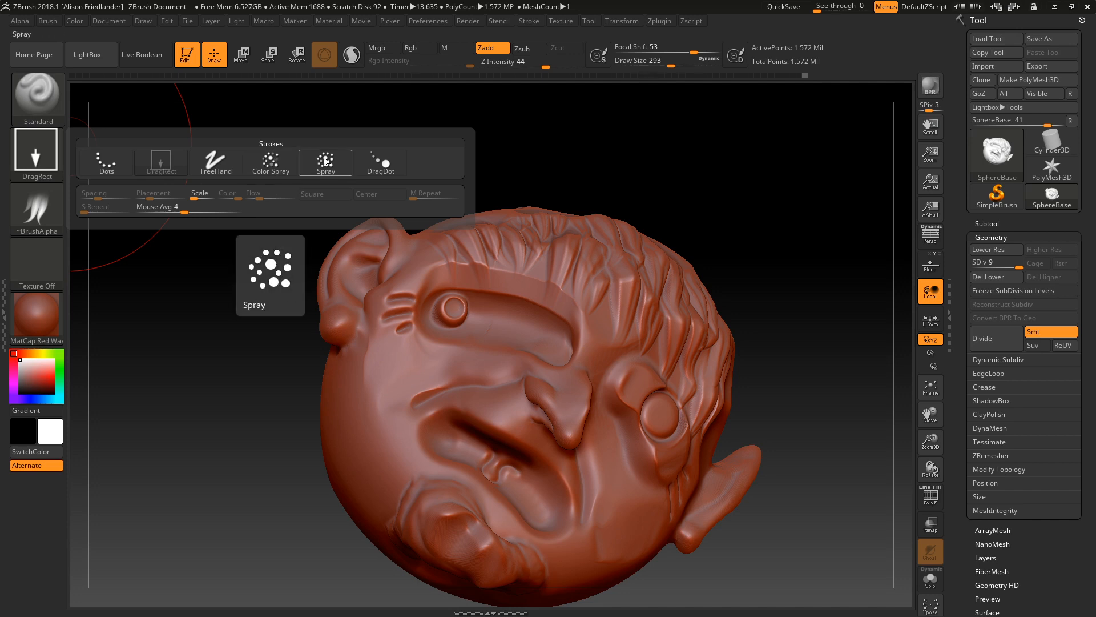
{"action": "left_click", "coordinate": [269, 171]}
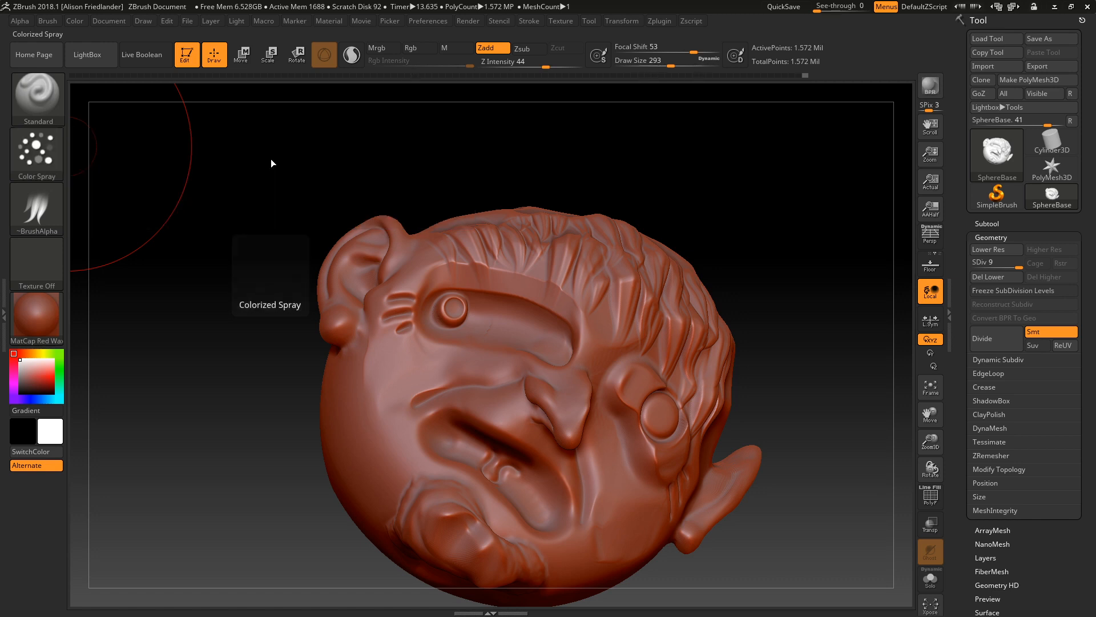
{"action": "left_click", "coordinate": [59, 158]}
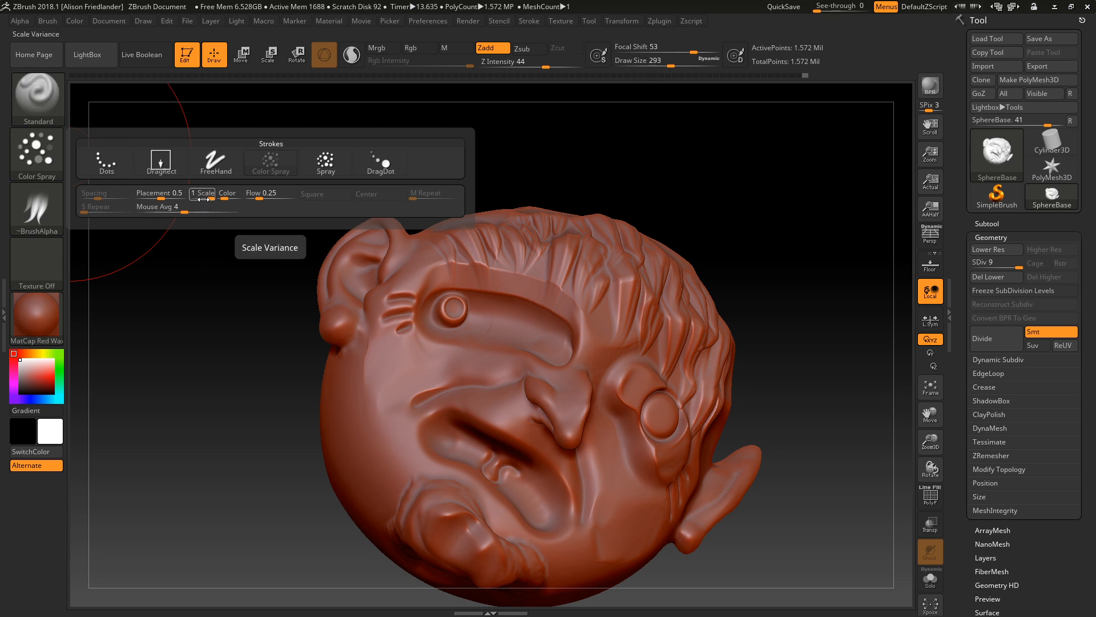
{"action": "left_click", "coordinate": [324, 163]}
{"action": "left_click", "coordinate": [57, 170]}
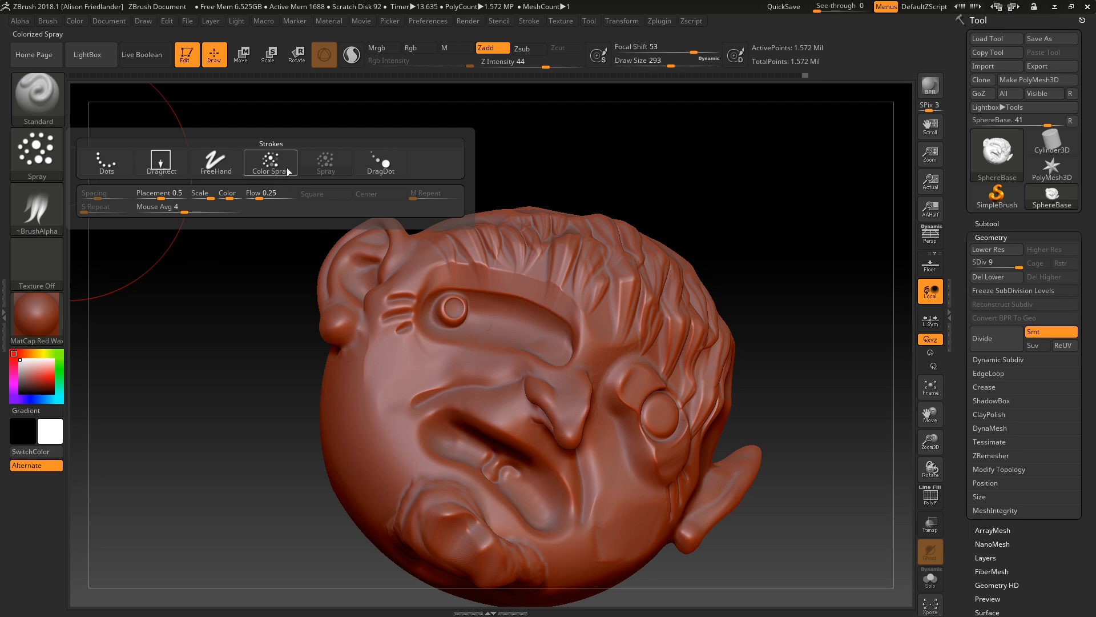
{"action": "left_click", "coordinate": [270, 161]}
{"action": "mouse_move", "coordinate": [274, 187]}
{"action": "left_mouse_down"}
{"action": "mouse_move", "coordinate": [468, 350]}
{"action": "mouse_move", "coordinate": [468, 320]}
{"action": "mouse_move", "coordinate": [482, 307]}
{"action": "left_mouse_up"}
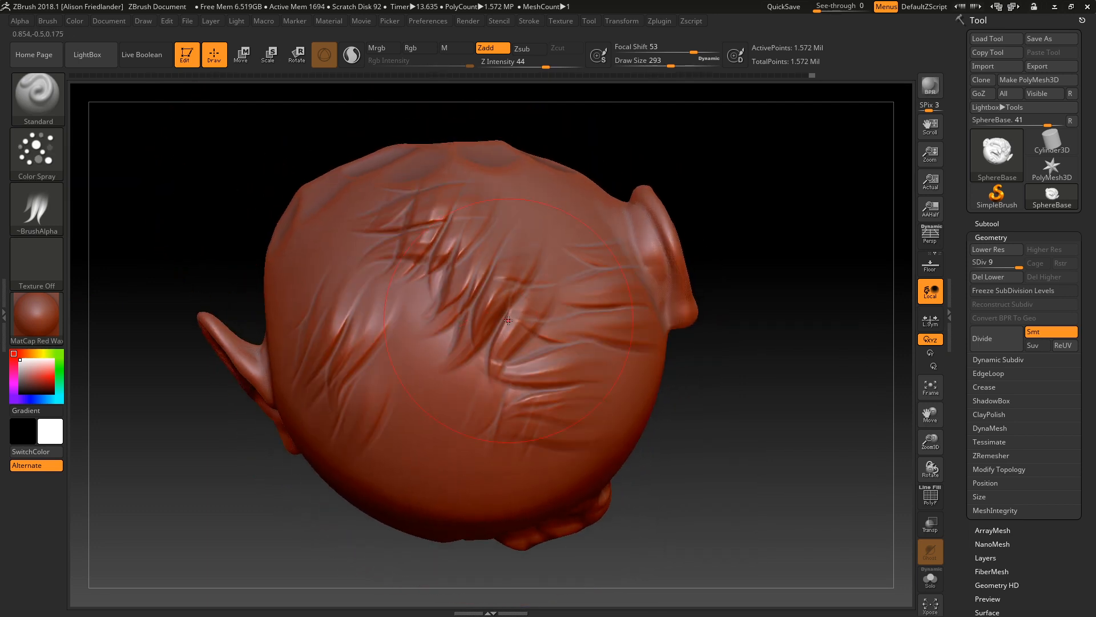
{"action": "key", "text": "ctrl+z"}
- Choose the Alpha 10 star, set Draw Size to 120 and spray a few test stars on the back of the head
{"action": "left_click", "coordinate": [45, 196]}
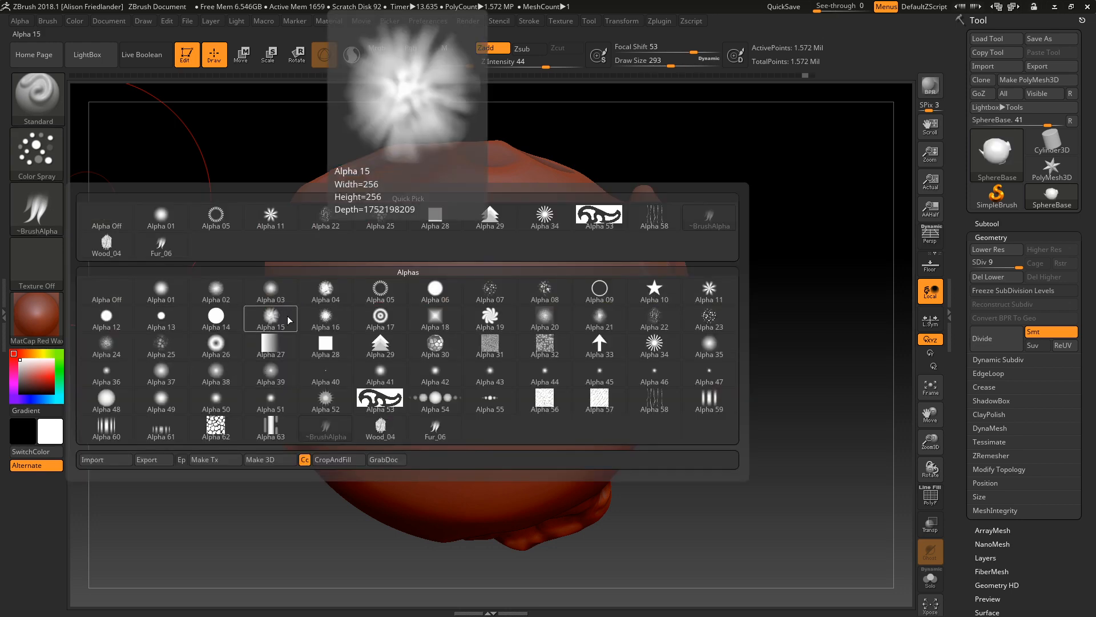
{"action": "left_click", "coordinate": [654, 289]}
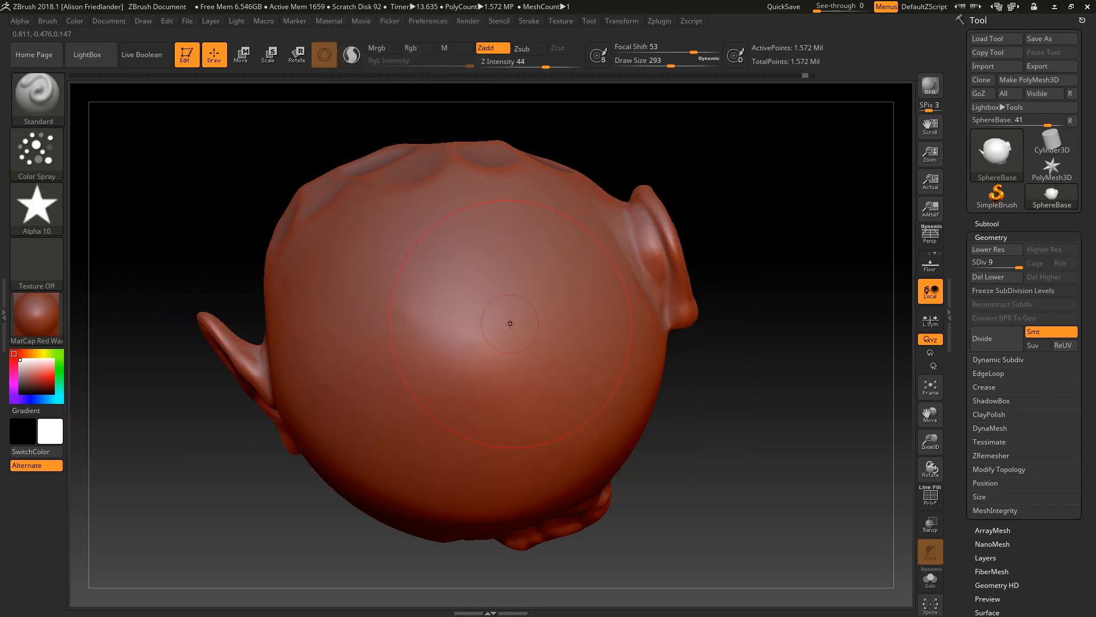
{"action": "key", "text": "space"}
{"action": "mouse_move", "coordinate": [488, 293]}
{"action": "left_mouse_down"}
{"action": "mouse_move", "coordinate": [470, 291]}
{"action": "mouse_move", "coordinate": [450, 314]}
{"action": "left_mouse_up"}
{"action": "key", "text": "ctrl+z"}
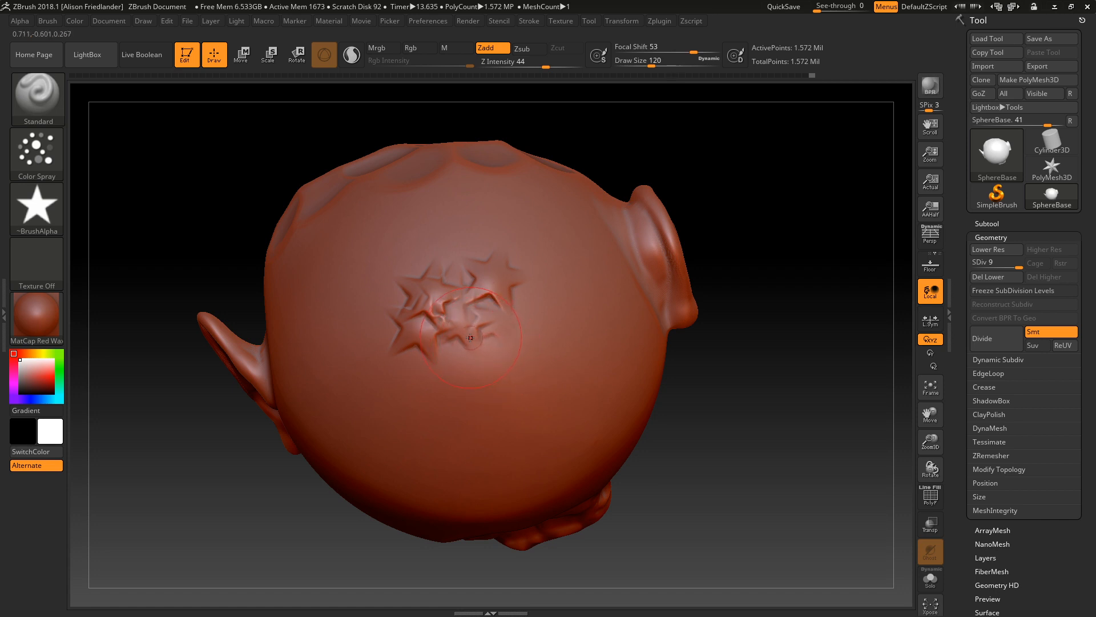
- Spray Alpha 10 stars widely across the back of the head, and undo all of these strokes
{"action": "mouse_move", "coordinate": [488, 300]}
{"action": "left_mouse_down"}
{"action": "mouse_move", "coordinate": [468, 365]}
{"action": "mouse_move", "coordinate": [342, 308]}
{"action": "mouse_move", "coordinate": [503, 320]}
{"action": "left_mouse_up"}
{"action": "key", "text": "ctrl+z"}
{"action": "mouse_move", "coordinate": [417, 339]}
{"action": "left_mouse_down"}
{"action": "mouse_move", "coordinate": [451, 399]}
{"action": "mouse_move", "coordinate": [576, 297]}
{"action": "mouse_move", "coordinate": [548, 242]}
{"action": "mouse_move", "coordinate": [463, 211]}
{"action": "mouse_move", "coordinate": [382, 257]}
{"action": "mouse_move", "coordinate": [375, 398]}
{"action": "left_mouse_up"}
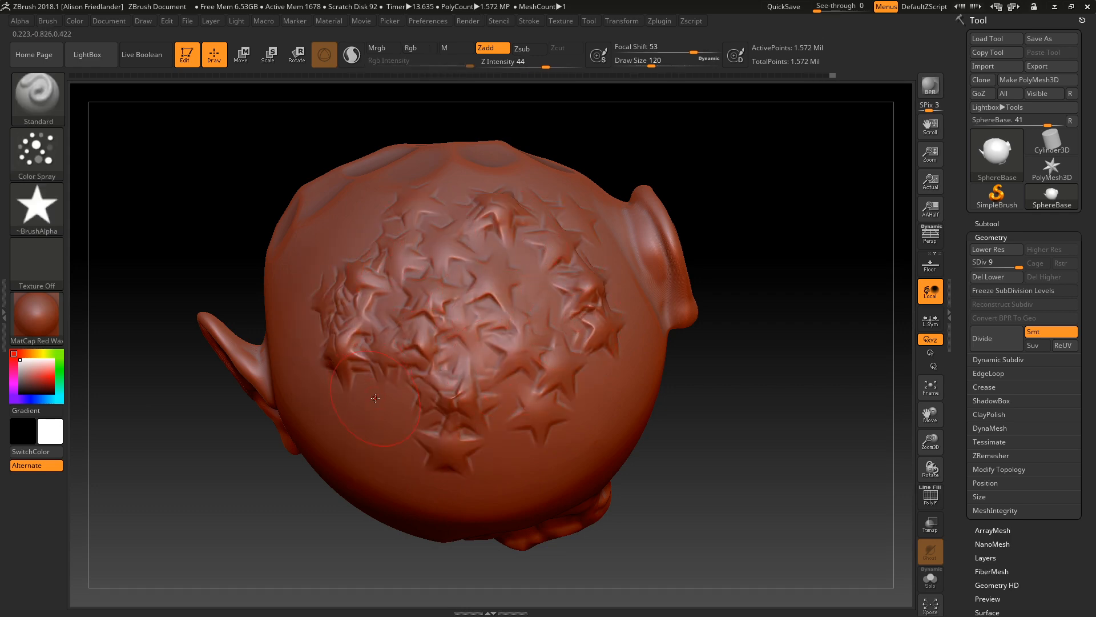
{"action": "key", "text": "ctrl+z"}
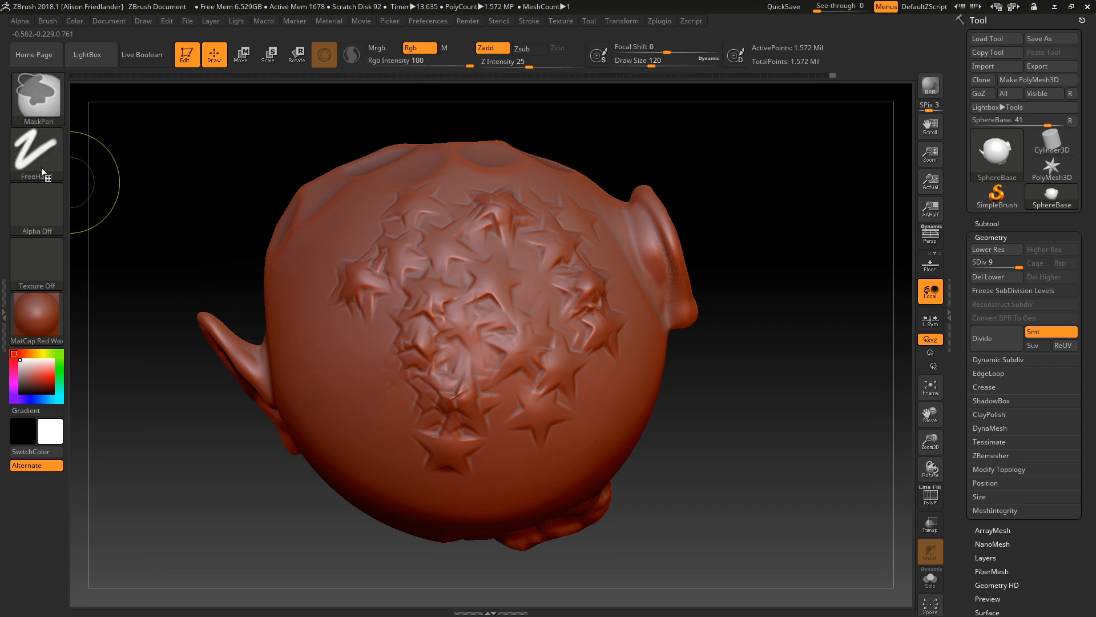
{"action": "key", "text": "ctrl+z"}
{"action": "key", "text": "ctrl+z"}
{"action": "key", "text": "ctrl+z"}
{"action": "key", "text": "ctrl+z"}
{"action": "key", "text": "ctrl+z"}
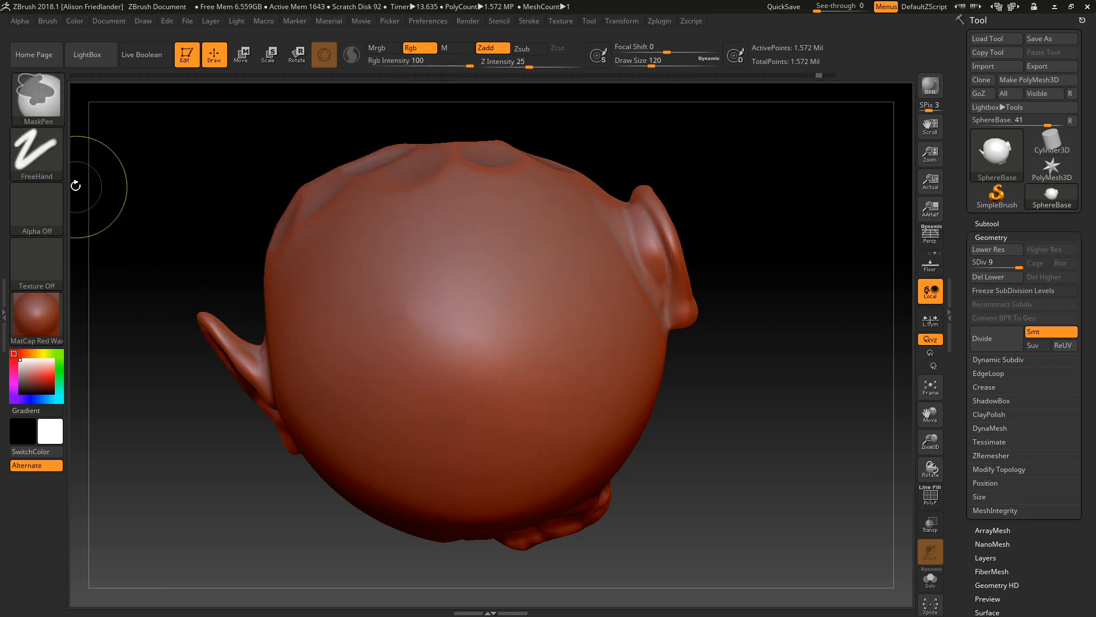
- Set the Color Spray stroke's Color variance to 1 and test it with star sprays on the back of the head
{"action": "left_click", "coordinate": [39, 161]}
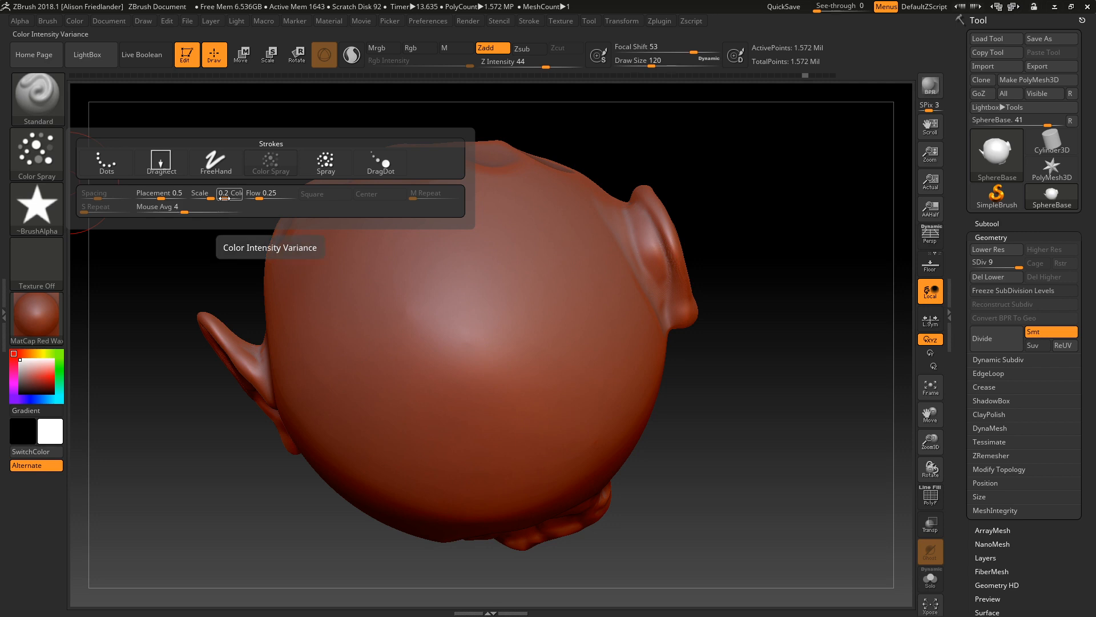
{"action": "left_click_drag", "start_coordinate": [224, 198], "coordinate": [230, 197]}
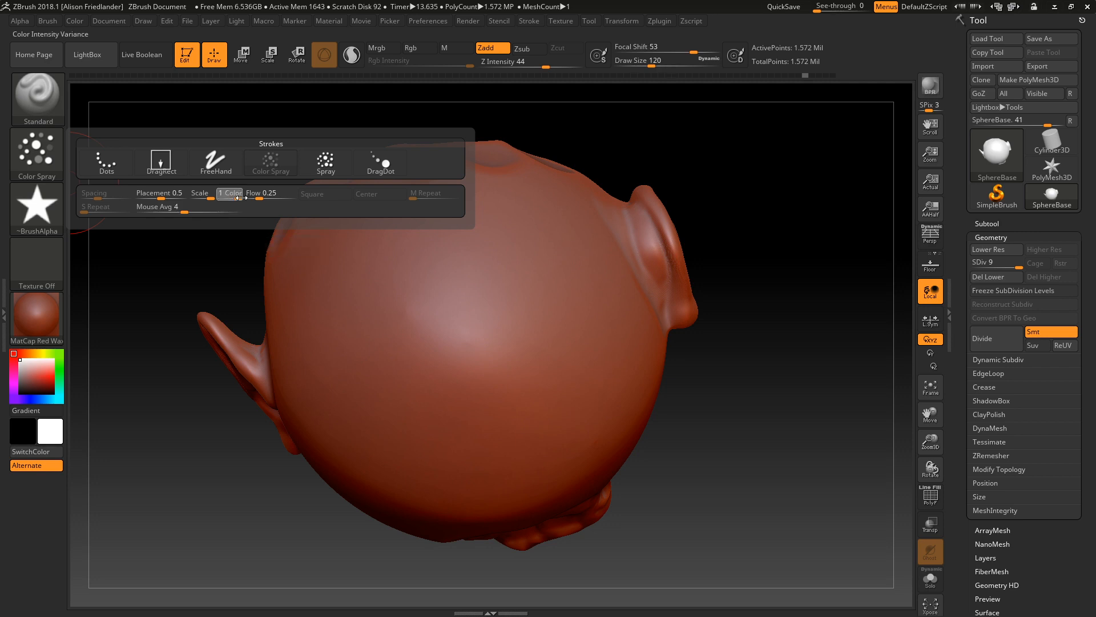
{"action": "left_click_drag", "start_coordinate": [400, 293], "coordinate": [419, 314]}
{"action": "left_click_drag", "start_coordinate": [552, 407], "coordinate": [553, 368]}
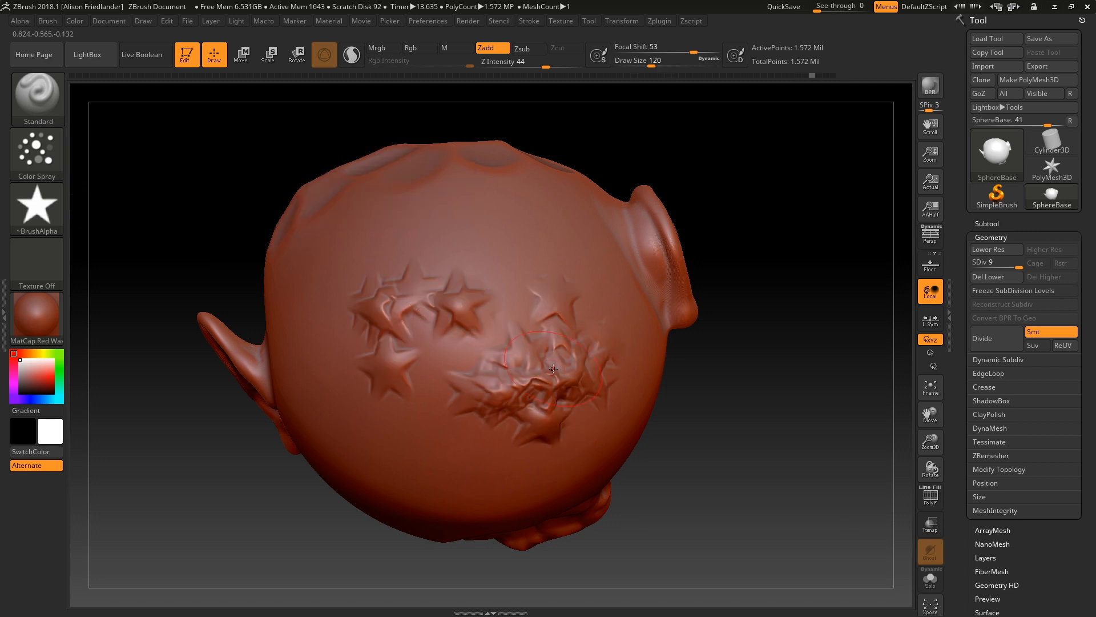
{"action": "right_click_drag", "start_coordinate": [553, 368], "coordinate": [543, 323]}
{"action": "key", "text": "ctrl+z"}
- Lower Focal Shift to -83 and on to -93, spraying test stars on the back of the head at each value
{"action": "left_click_drag", "start_coordinate": [642, 49], "coordinate": [623, 49]}
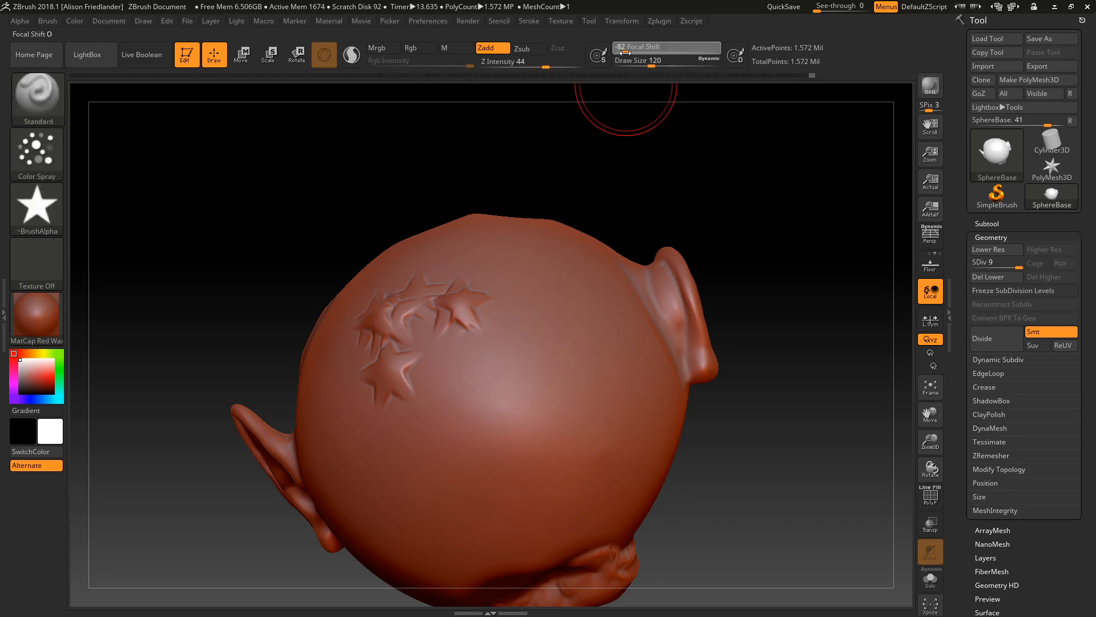
{"action": "left_click_drag", "start_coordinate": [528, 343], "coordinate": [535, 321]}
{"action": "right_click_drag", "start_coordinate": [512, 394], "coordinate": [550, 358]}
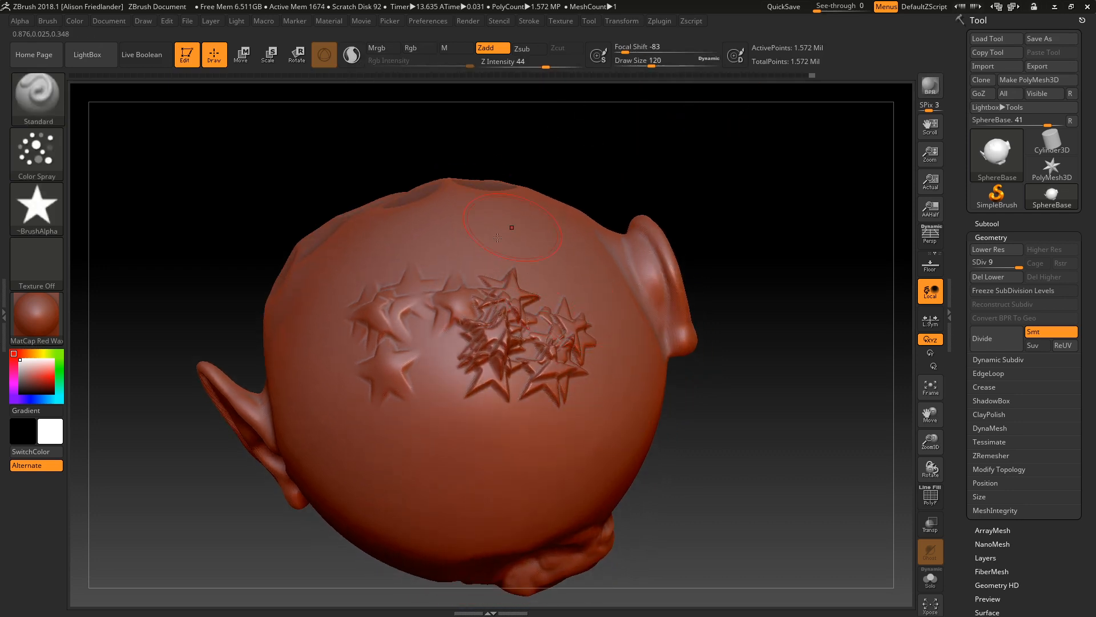
{"action": "key", "text": "ctrl+z"}
{"action": "key", "text": "ctrl+z"}
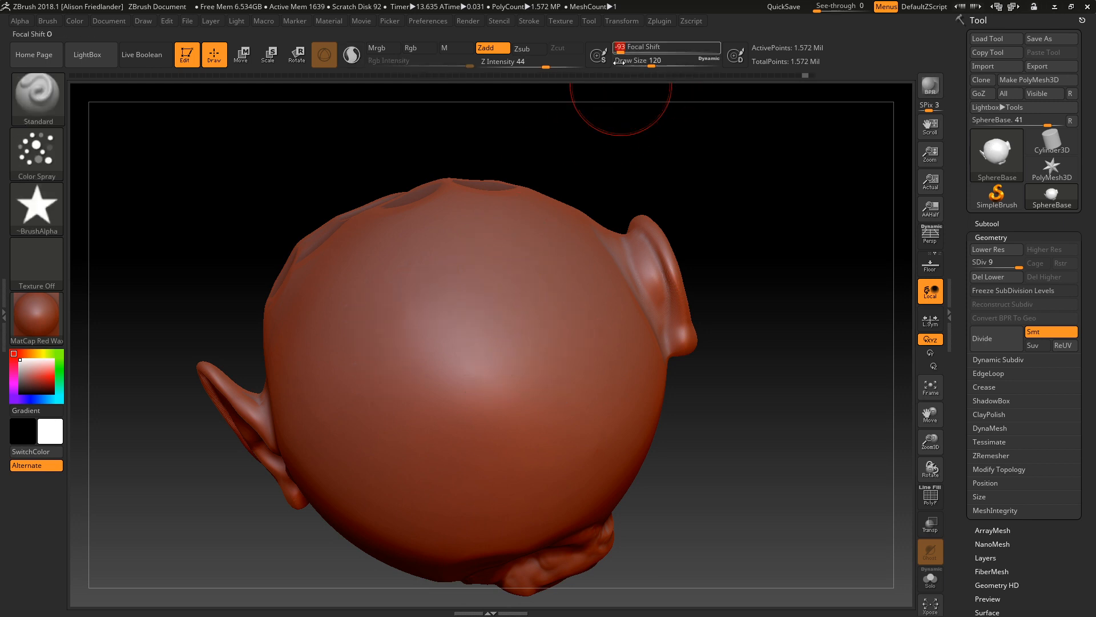
{"action": "left_click_drag", "start_coordinate": [481, 349], "coordinate": [486, 352]}
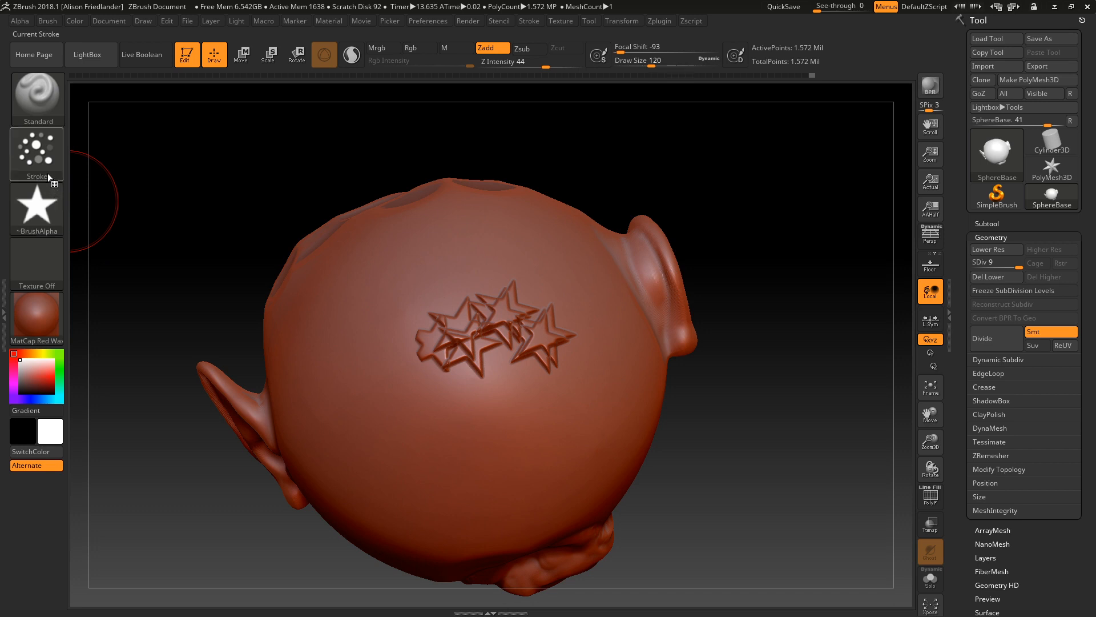
- Set the Color Spray Placement variance to 1 and scatter Alpha 10 stars around the back and side of the head
{"action": "left_click", "coordinate": [62, 133]}
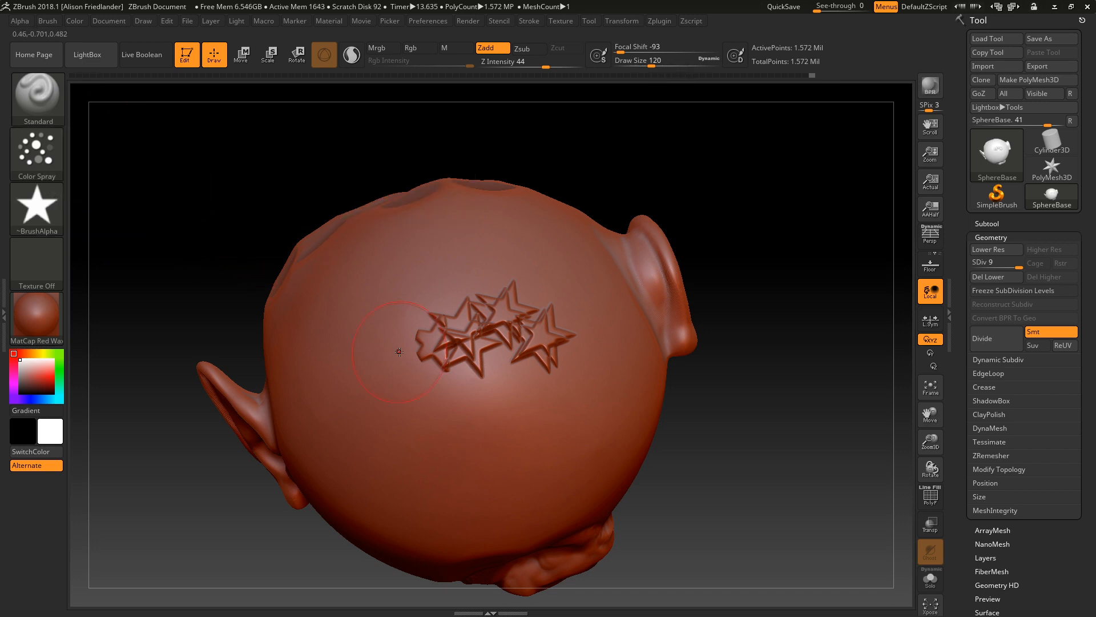
{"action": "left_click", "coordinate": [343, 314]}
{"action": "left_click_drag", "start_coordinate": [239, 228], "coordinate": [331, 234]}
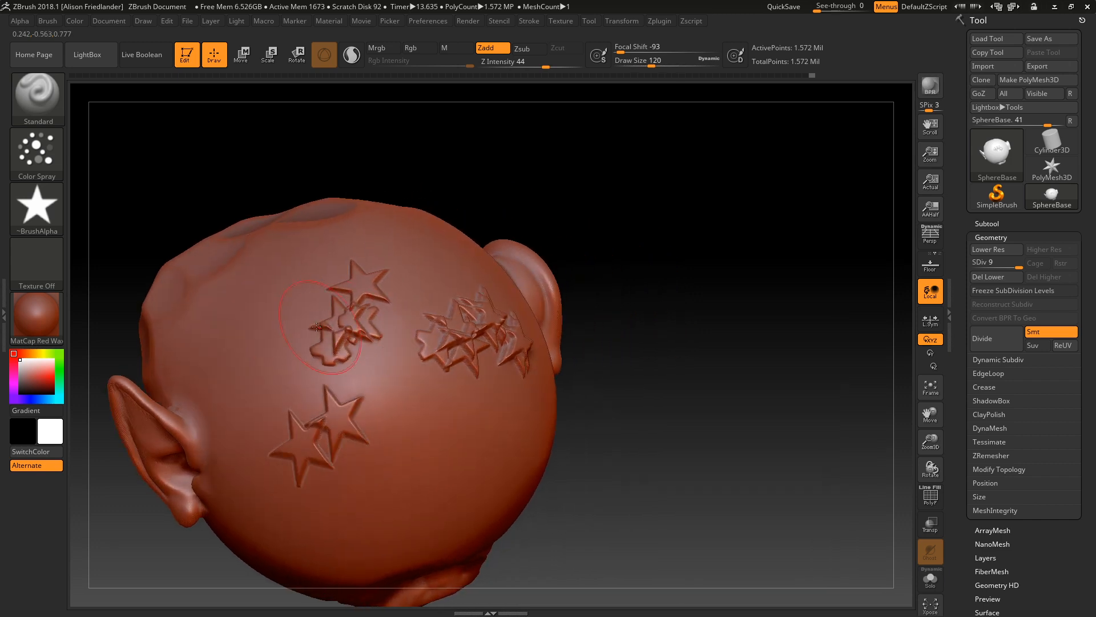
{"action": "left_click", "coordinate": [294, 337]}
{"action": "left_click_drag", "start_coordinate": [461, 452], "coordinate": [468, 459]}
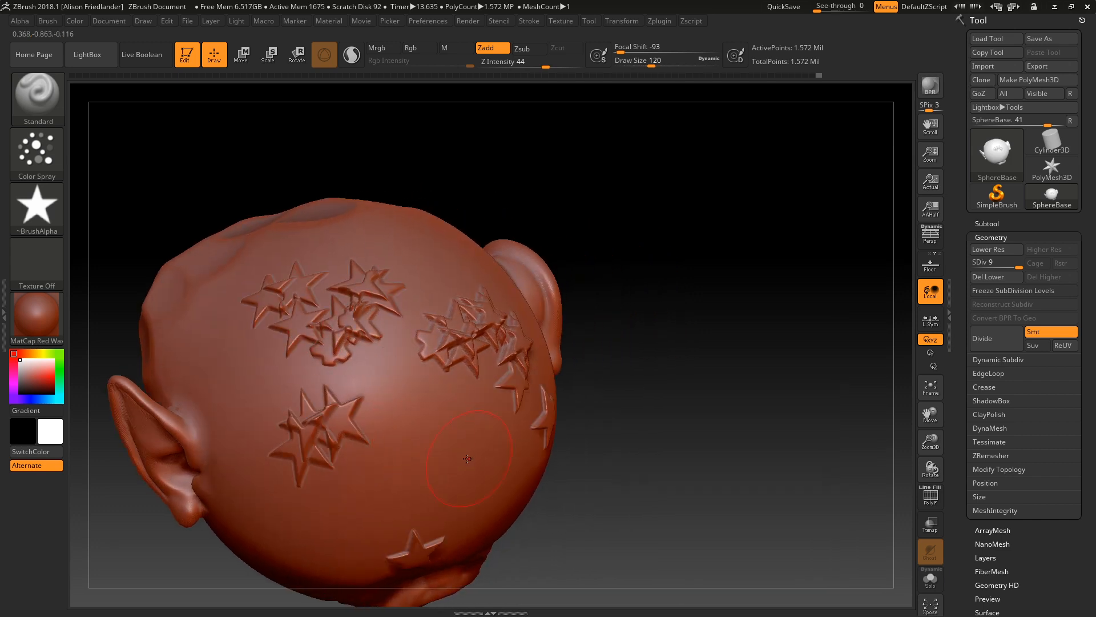
{"action": "right_click_drag", "start_coordinate": [467, 459], "coordinate": [408, 451]}
{"action": "left_click_drag", "start_coordinate": [457, 443], "coordinate": [464, 458]}
{"action": "left_click", "coordinate": [474, 468]}
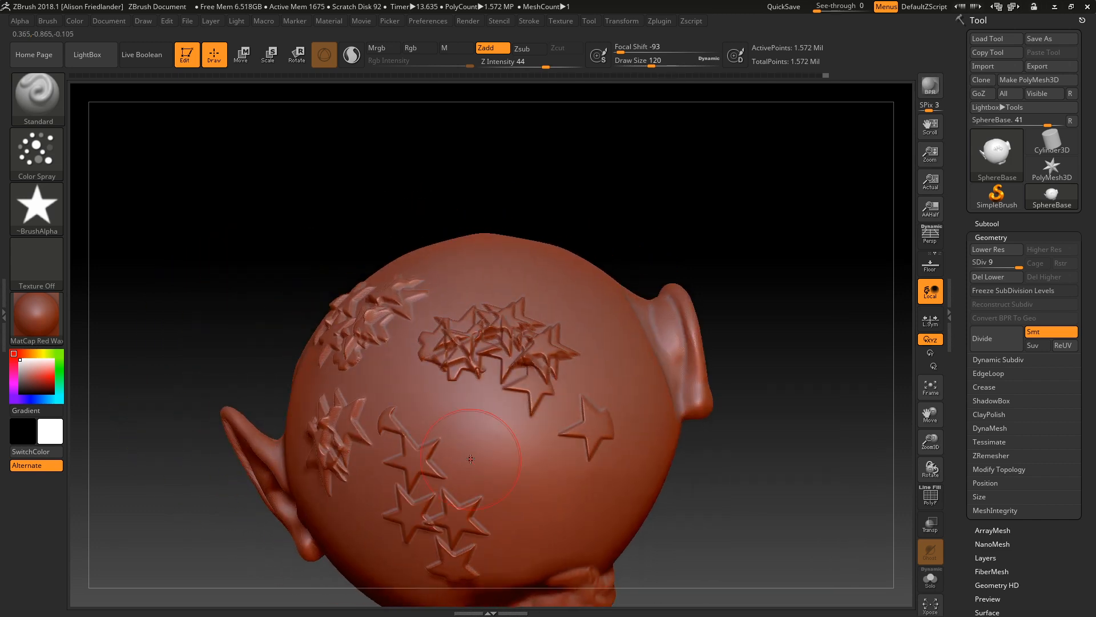
{"action": "left_click", "coordinate": [511, 469]}
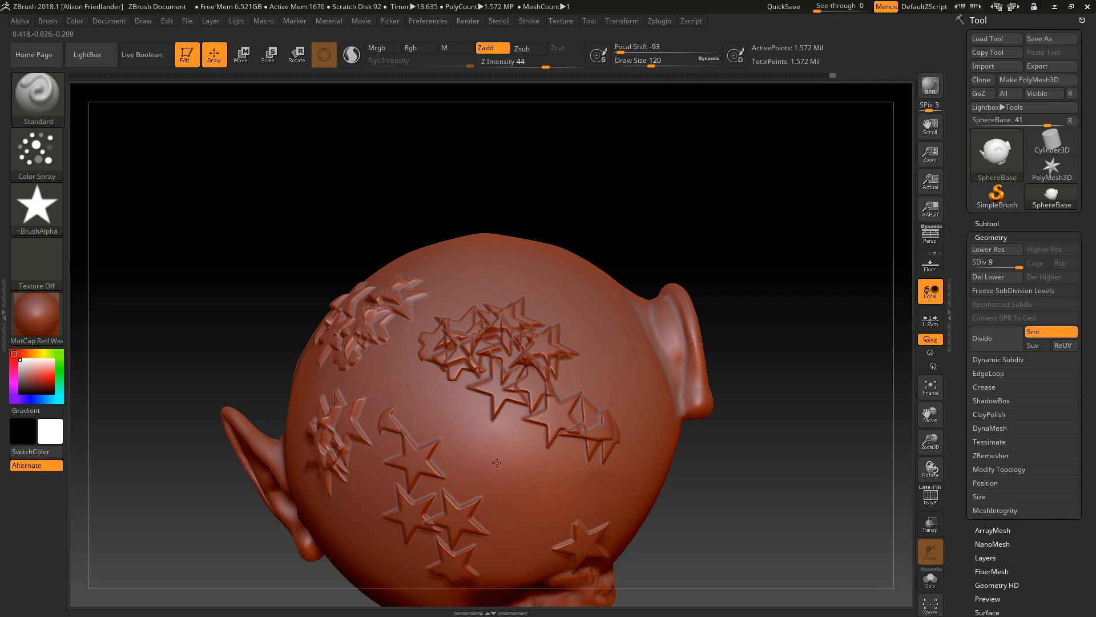
{"action": "left_click_drag", "start_coordinate": [497, 463], "coordinate": [508, 476]}
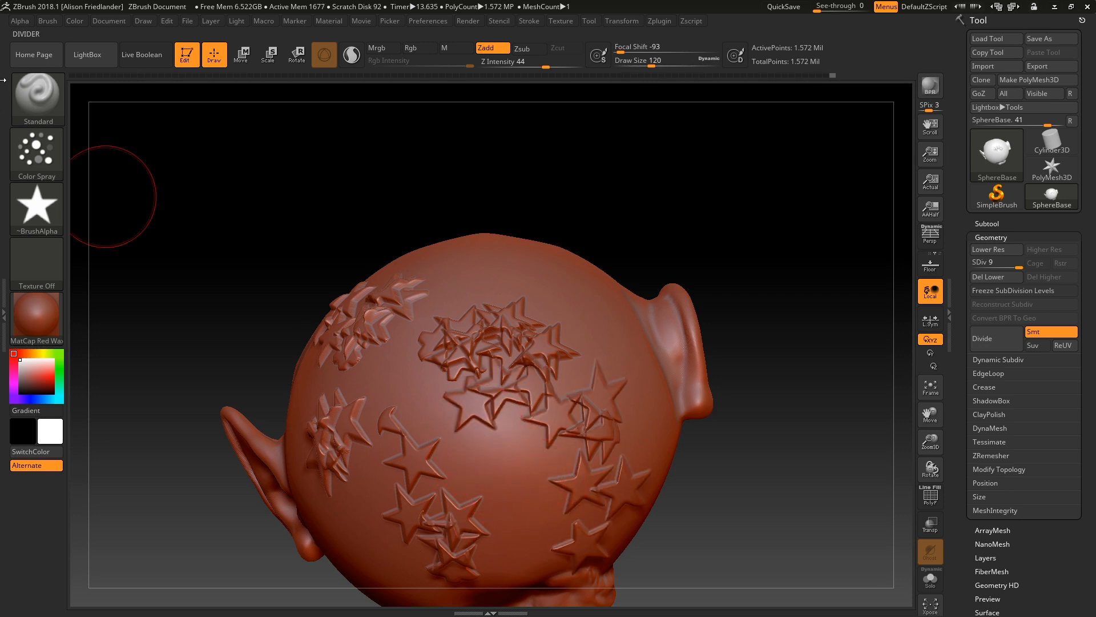
- Raise the Color Spray Flow variance to 0.67948 and undo the earlier star sprays on the back of the head
{"action": "left_click", "coordinate": [53, 152]}
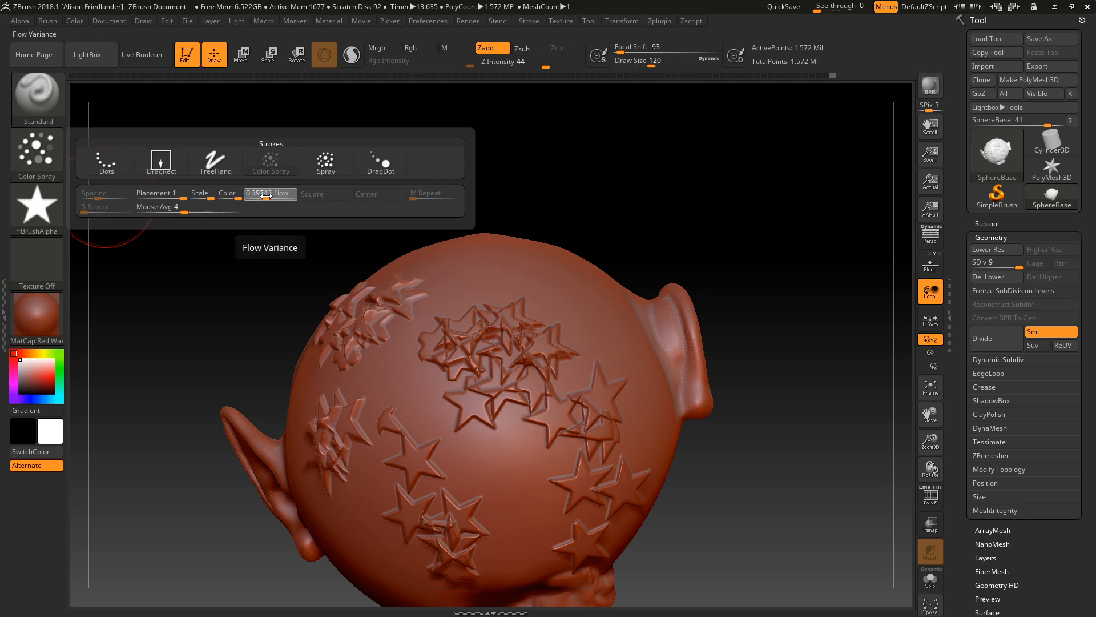
{"action": "left_click_drag", "start_coordinate": [417, 388], "coordinate": [521, 290]}
{"action": "key", "text": "ctrl+z"}
{"action": "key", "text": "ctrl+z"}
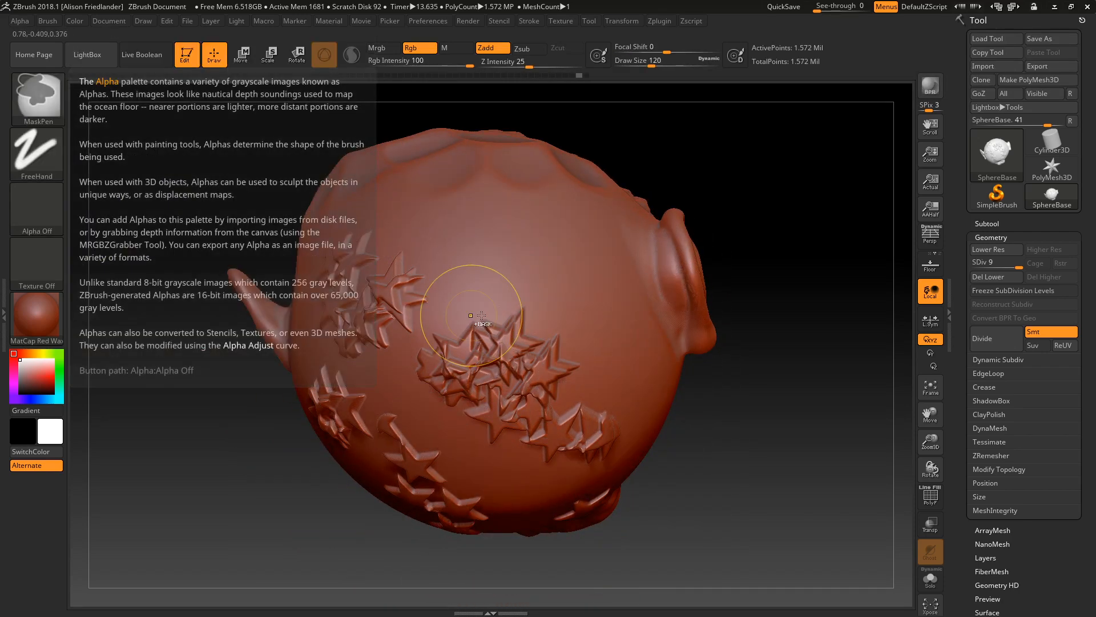
{"action": "key", "text": "ctrl+z"}
{"action": "key", "text": "ctrl+z"}
{"action": "key", "text": "ctrl+z"}
{"action": "key", "text": "ctrl+z"}
{"action": "key", "text": "ctrl+z"}
{"action": "key", "text": "ctrl+z"}
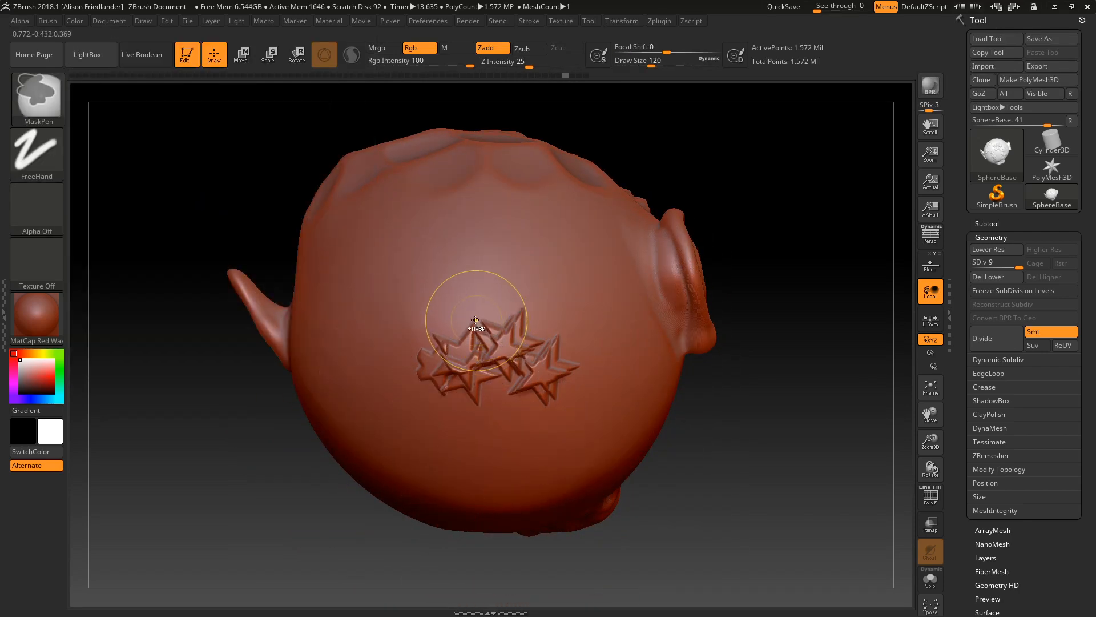
{"action": "key", "text": "ctrl+z"}
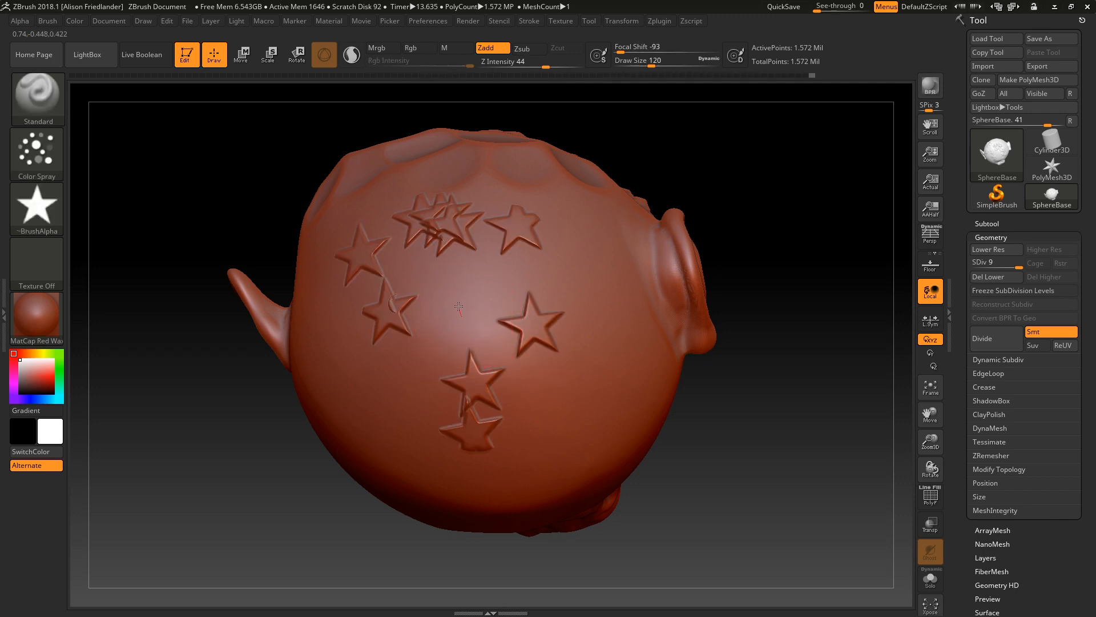
- Spray Alpha 10 stars over the cleared back of the head, check the stroke settings and undo the spray
{"action": "key", "text": "ctrl+shift+z"}
{"action": "left_click", "coordinate": [54, 153]}
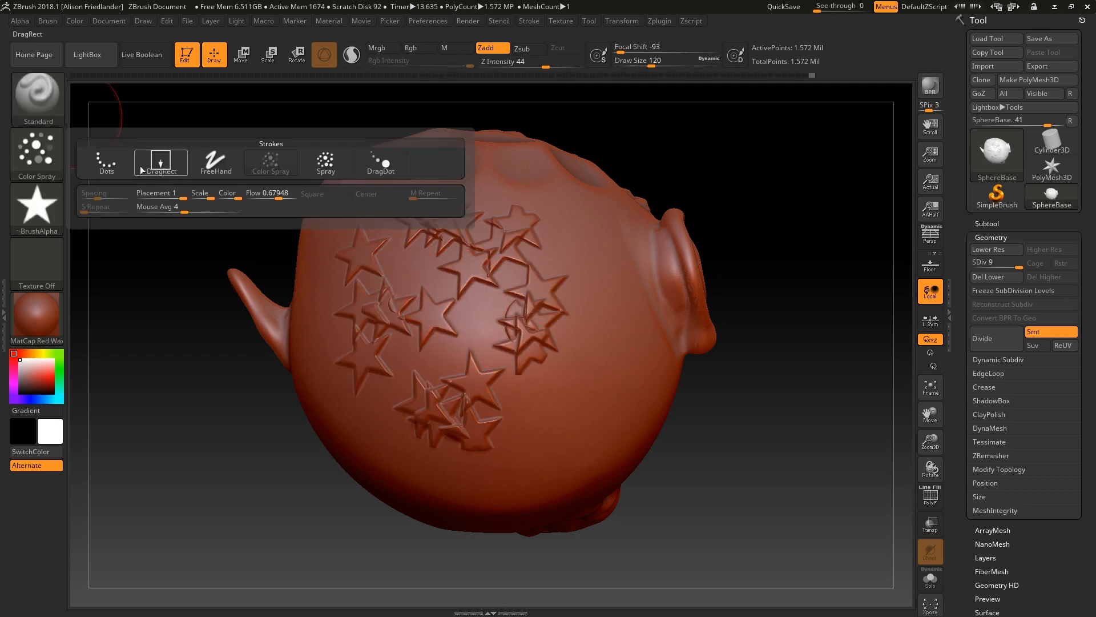
{"action": "key", "text": "ctrl+z"}
{"action": "key", "text": "ctrl+z"}
{"action": "key", "text": "ctrl+z"}
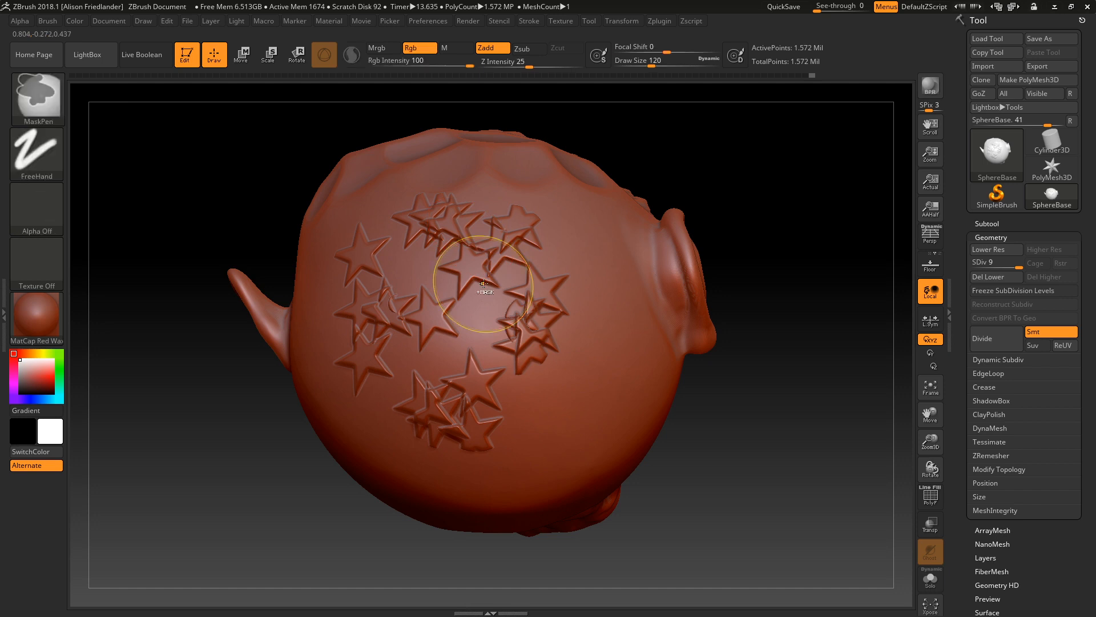
- Switch the alpha to Alpha 07 and try a dense spray over the back of the head
{"action": "left_click", "coordinate": [40, 228]}
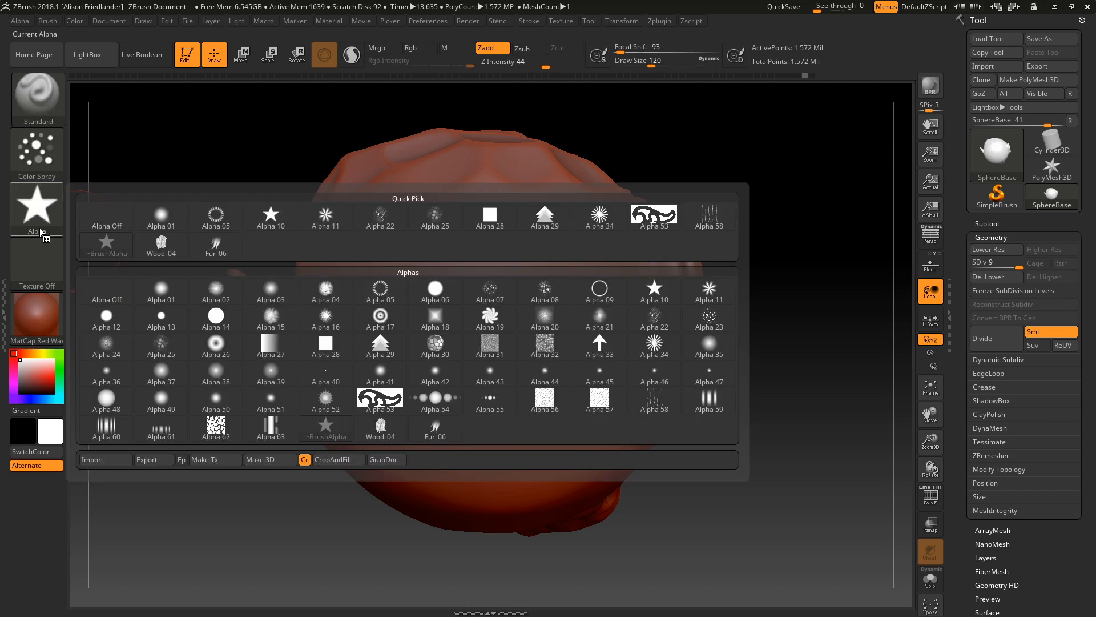
{"action": "left_click", "coordinate": [497, 289]}
{"action": "mouse_move", "coordinate": [508, 247]}
{"action": "left_mouse_down"}
{"action": "mouse_move", "coordinate": [481, 330]}
{"action": "mouse_move", "coordinate": [434, 399]}
{"action": "mouse_move", "coordinate": [400, 320]}
{"action": "left_mouse_up"}
{"action": "left_click_drag", "start_coordinate": [495, 321], "coordinate": [382, 316]}
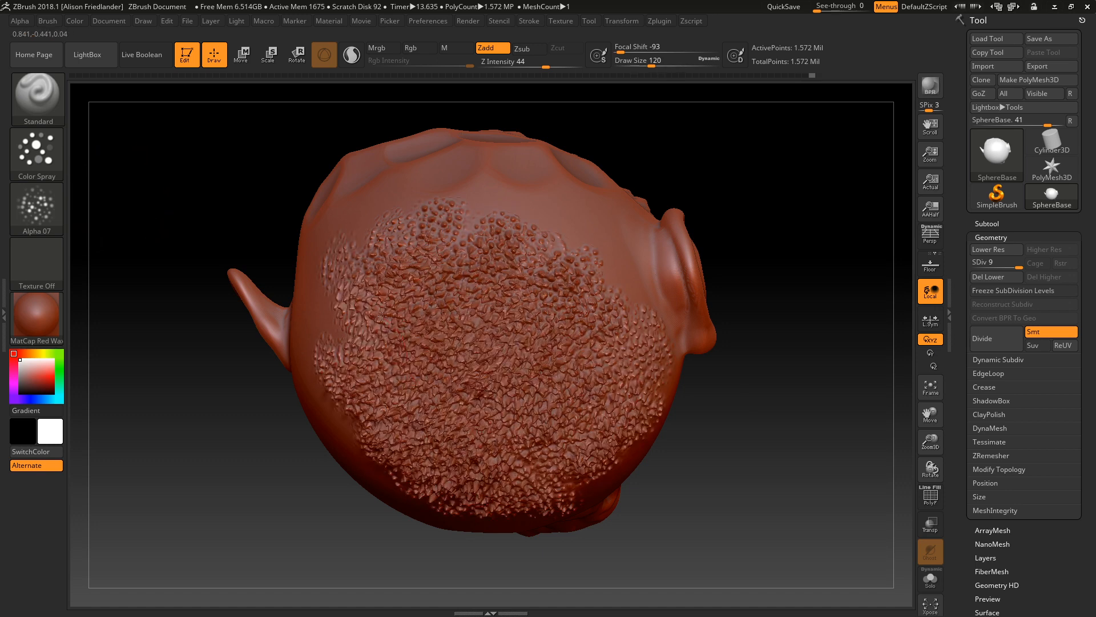
{"action": "key", "text": "ctrl+z"}
- Review the Color Spray settings, try another Alpha 07 spray on the back of the head and undo it
{"action": "left_click", "coordinate": [53, 163]}
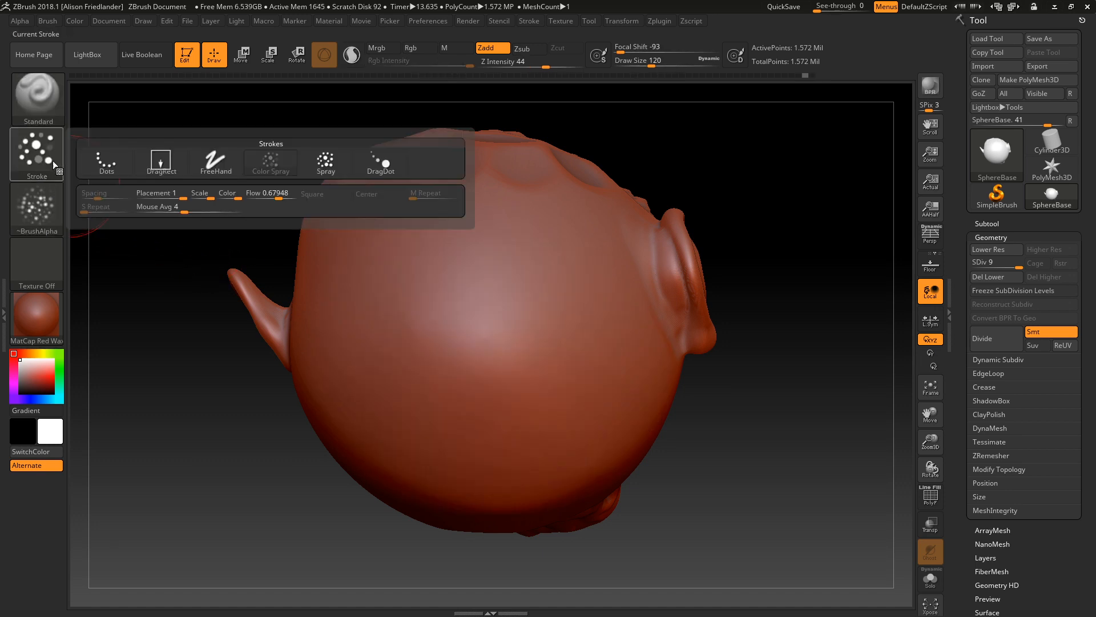
{"action": "mouse_move", "coordinate": [444, 294]}
{"action": "left_mouse_down"}
{"action": "mouse_move", "coordinate": [437, 280]}
{"action": "mouse_move", "coordinate": [463, 391]}
{"action": "mouse_move", "coordinate": [565, 354]}
{"action": "mouse_move", "coordinate": [552, 308]}
{"action": "left_mouse_up"}
{"action": "mouse_move", "coordinate": [552, 319]}
{"action": "right_mouse_down"}
{"action": "mouse_move", "coordinate": [565, 238]}
{"action": "mouse_move", "coordinate": [522, 400]}
{"action": "right_mouse_up"}
{"action": "mouse_move", "coordinate": [523, 400]}
{"action": "left_mouse_down", "text": "shift"}
{"action": "mouse_move", "coordinate": [485, 320]}
{"action": "mouse_move", "coordinate": [435, 390]}
{"action": "mouse_move", "coordinate": [428, 385]}
{"action": "left_mouse_up", "text": "shift"}
{"action": "key", "text": "ctrl+z"}
- Set Z Intensity to 11 and spray a subtle Alpha 07 skin texture across the back and side of the head
{"action": "left_click_drag", "start_coordinate": [577, 62], "coordinate": [511, 63]}
{"action": "mouse_move", "coordinate": [416, 350]}
{"action": "left_mouse_down"}
{"action": "mouse_move", "coordinate": [445, 434]}
{"action": "mouse_move", "coordinate": [394, 313]}
{"action": "mouse_move", "coordinate": [400, 286]}
{"action": "mouse_move", "coordinate": [468, 451]}
{"action": "mouse_move", "coordinate": [299, 371]}
{"action": "mouse_move", "coordinate": [489, 519]}
{"action": "mouse_move", "coordinate": [566, 331]}
{"action": "left_mouse_up"}
{"action": "mouse_move", "coordinate": [205, 399]}
{"action": "left_mouse_down"}
{"action": "mouse_move", "coordinate": [461, 381]}
{"action": "mouse_move", "coordinate": [310, 292]}
{"action": "mouse_move", "coordinate": [274, 319]}
{"action": "mouse_move", "coordinate": [445, 313]}
{"action": "left_mouse_up"}
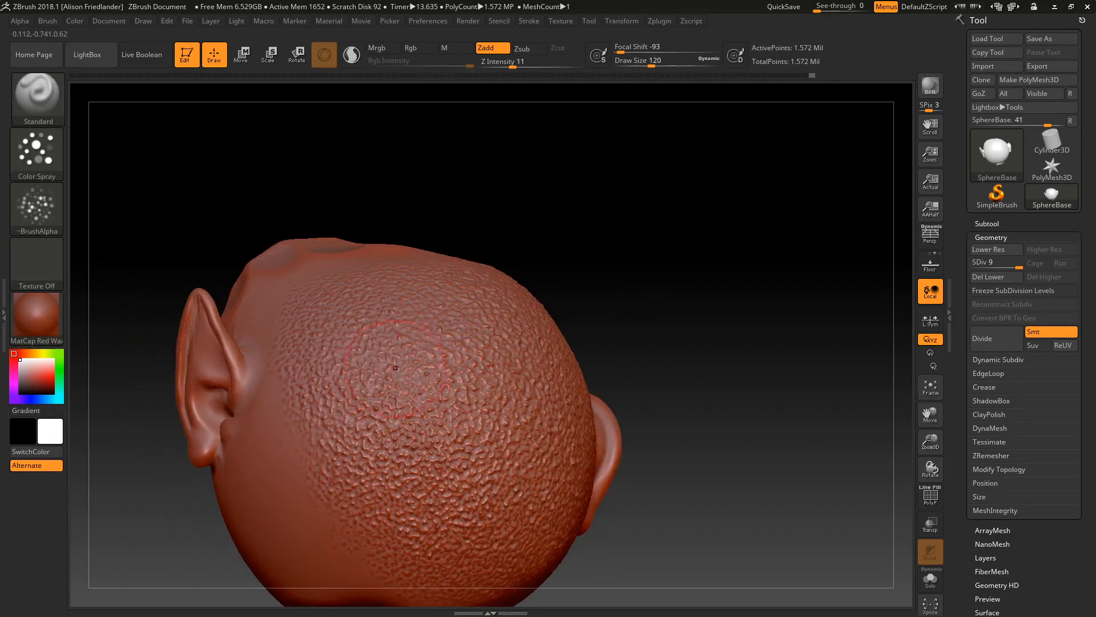
{"action": "mouse_move", "coordinate": [394, 367]}
{"action": "left_mouse_down"}
{"action": "mouse_move", "coordinate": [393, 272]}
{"action": "mouse_move", "coordinate": [302, 317]}
{"action": "mouse_move", "coordinate": [122, 445]}
{"action": "mouse_move", "coordinate": [408, 380]}
{"action": "left_mouse_up"}
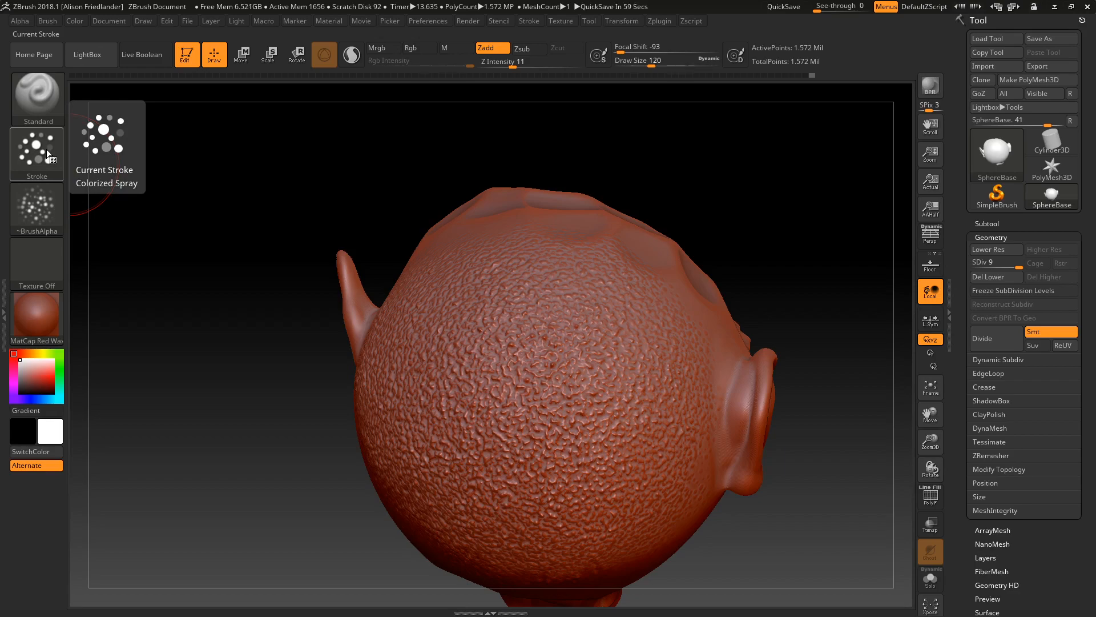
- Switch the Standard brush to the DragDot stroke with Alpha 10 and face the back of the head
{"action": "mouse_move", "coordinate": [200, 220]}
{"action": "left_mouse_down"}
{"action": "mouse_move", "coordinate": [438, 343]}
{"action": "mouse_move", "coordinate": [539, 343]}
{"action": "mouse_move", "coordinate": [488, 345]}
{"action": "mouse_move", "coordinate": [440, 276]}
{"action": "left_mouse_up"}
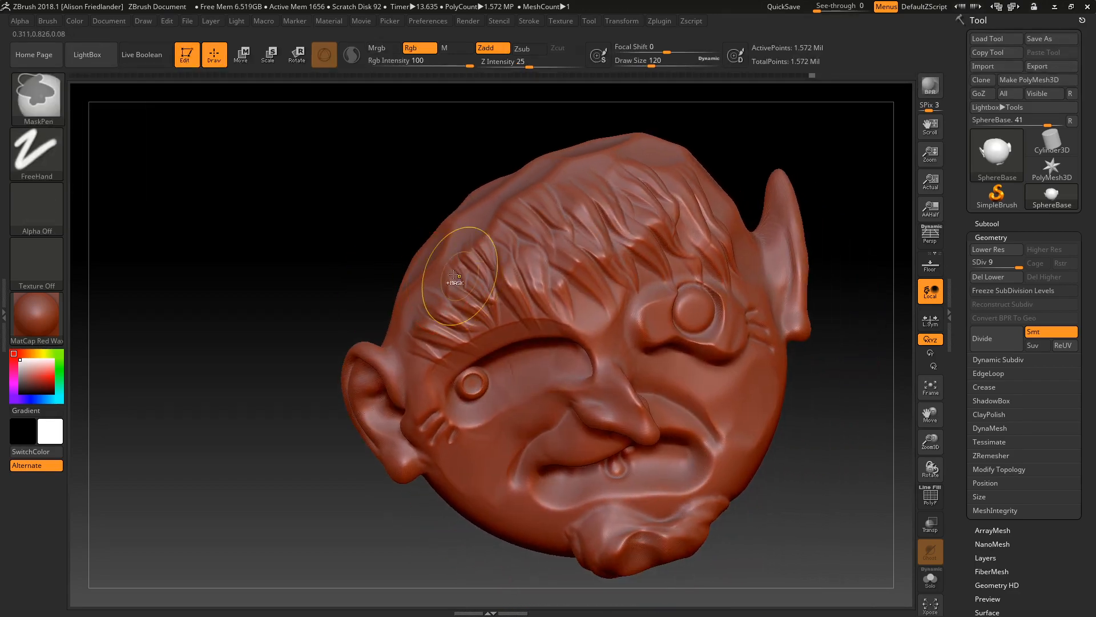
{"action": "left_click", "coordinate": [29, 163]}
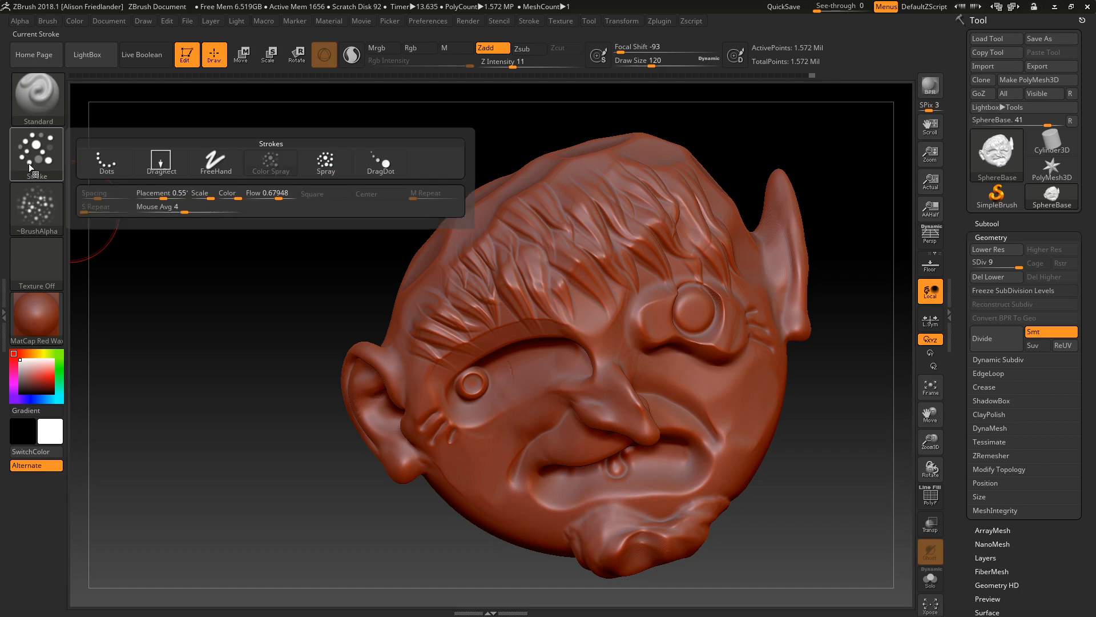
{"action": "left_click", "coordinate": [380, 162]}
{"action": "left_click_drag", "start_coordinate": [378, 220], "coordinate": [152, 215]}
{"action": "left_click", "coordinate": [60, 216]}
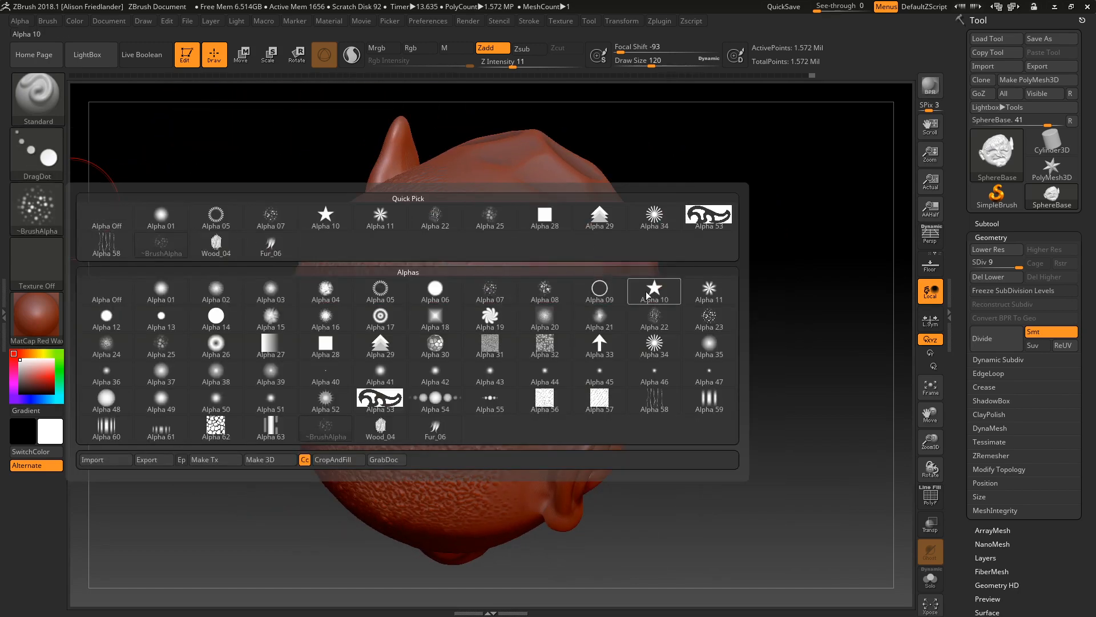
{"action": "left_click", "coordinate": [655, 290]}
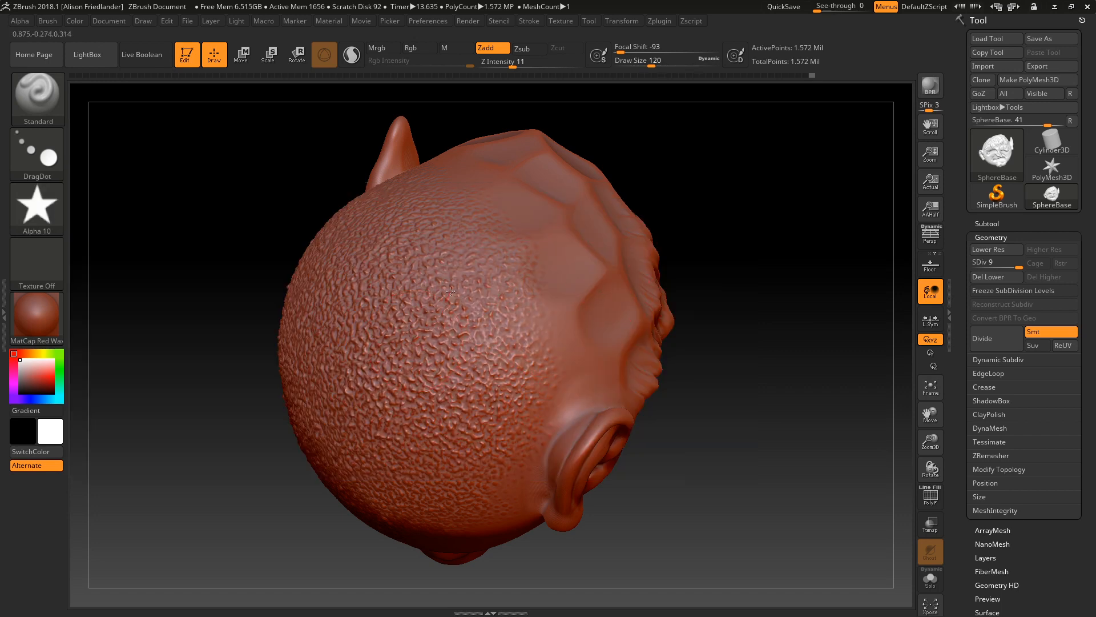
- Set Z Intensity to 100, then stamp a trial star on the back of the head and undo it
{"action": "left_click_drag", "start_coordinate": [514, 63], "coordinate": [579, 64]}
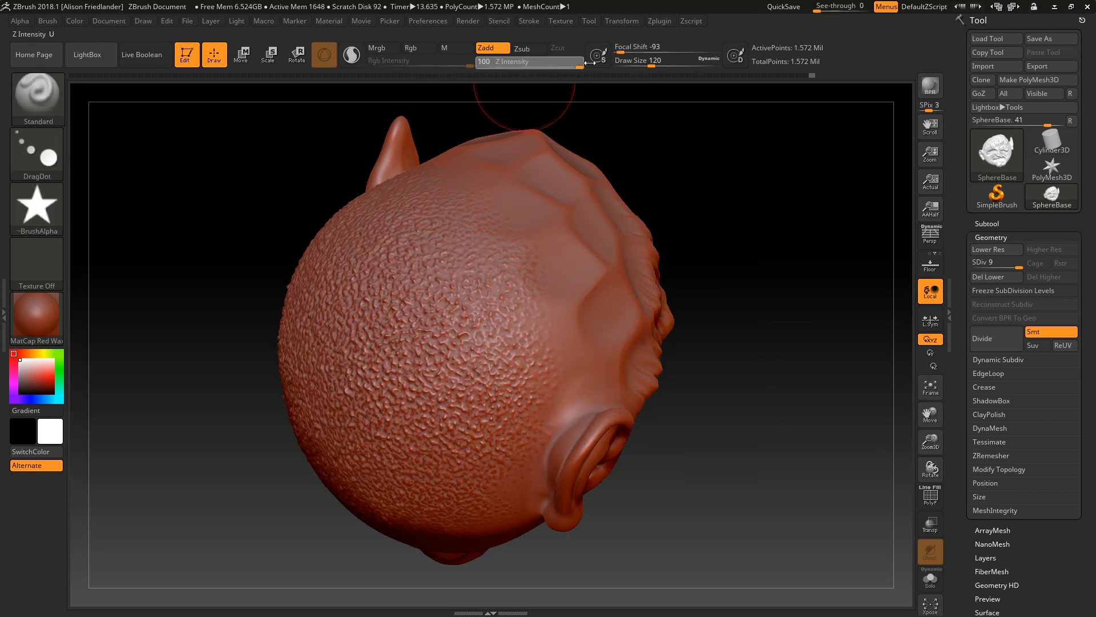
{"action": "mouse_move", "coordinate": [396, 444]}
{"action": "left_mouse_down"}
{"action": "mouse_move", "coordinate": [385, 454]}
{"action": "mouse_move", "coordinate": [415, 383]}
{"action": "left_mouse_up"}
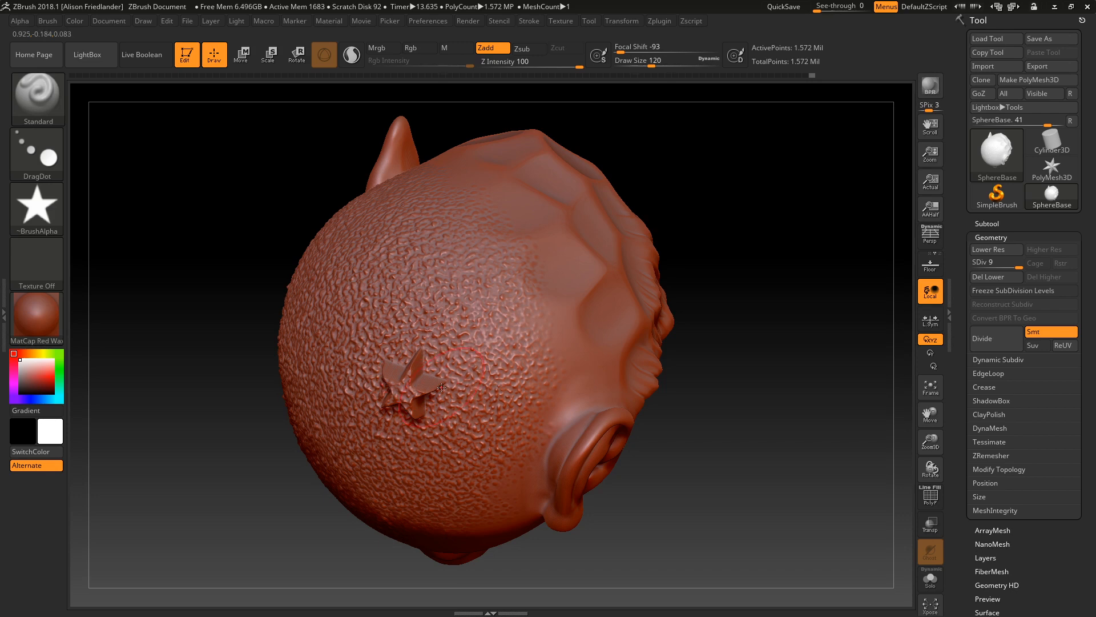
{"action": "key", "text": "ctrl+z"}
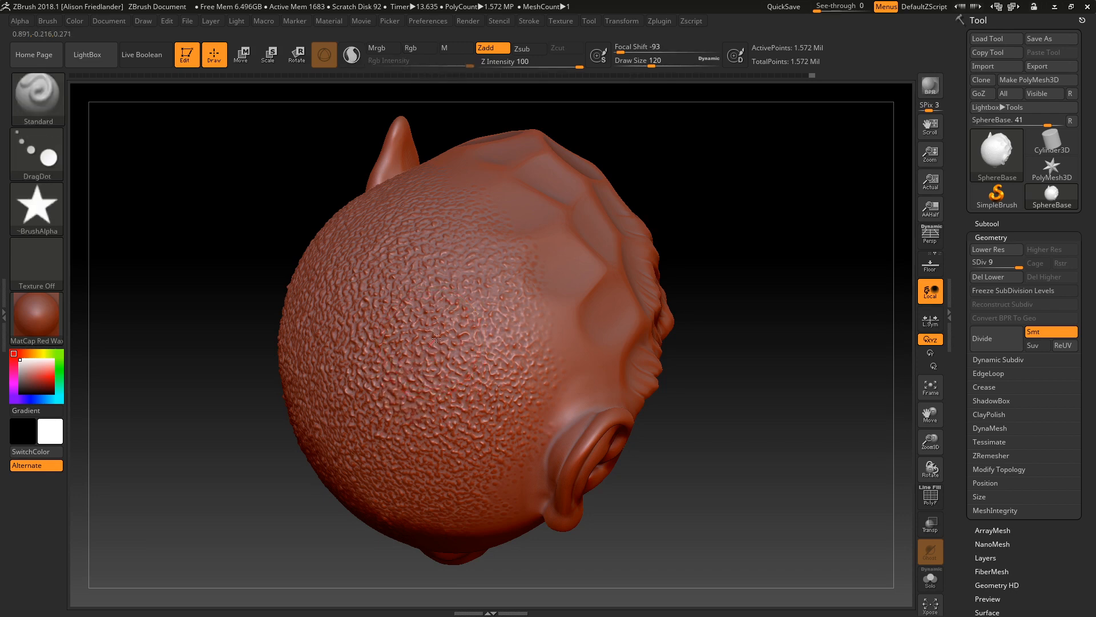
- Place five Alpha 10 stars in a curved row across the textured back of the head
{"action": "mouse_move", "coordinate": [436, 338]}
{"action": "left_mouse_down"}
{"action": "mouse_move", "coordinate": [421, 318]}
{"action": "mouse_move", "coordinate": [420, 245]}
{"action": "mouse_move", "coordinate": [367, 265]}
{"action": "mouse_move", "coordinate": [389, 296]}
{"action": "mouse_move", "coordinate": [360, 302]}
{"action": "mouse_move", "coordinate": [428, 351]}
{"action": "mouse_move", "coordinate": [482, 328]}
{"action": "mouse_move", "coordinate": [503, 372]}
{"action": "mouse_move", "coordinate": [441, 394]}
{"action": "mouse_move", "coordinate": [508, 331]}
{"action": "mouse_move", "coordinate": [492, 334]}
{"action": "mouse_move", "coordinate": [519, 325]}
{"action": "mouse_move", "coordinate": [482, 331]}
{"action": "mouse_move", "coordinate": [483, 368]}
{"action": "mouse_move", "coordinate": [474, 333]}
{"action": "left_mouse_up"}
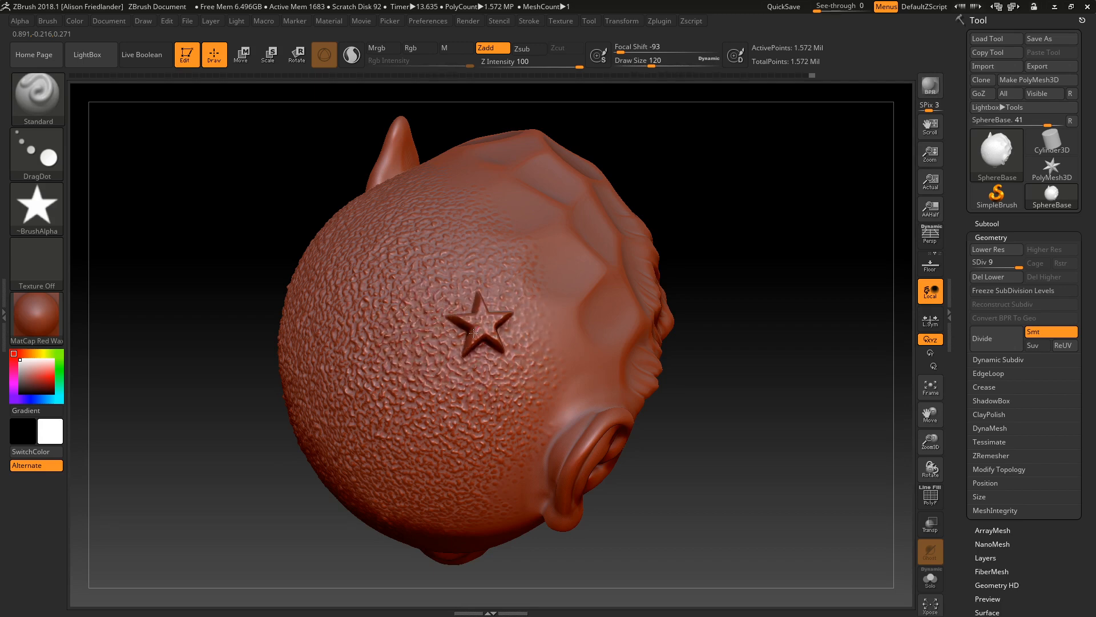
{"action": "mouse_move", "coordinate": [480, 401]}
{"action": "left_mouse_down"}
{"action": "mouse_move", "coordinate": [449, 405]}
{"action": "mouse_move", "coordinate": [461, 375]}
{"action": "mouse_move", "coordinate": [480, 405]}
{"action": "mouse_move", "coordinate": [484, 382]}
{"action": "mouse_move", "coordinate": [488, 399]}
{"action": "left_mouse_up"}
{"action": "left_click_drag", "start_coordinate": [490, 457], "coordinate": [491, 471]}
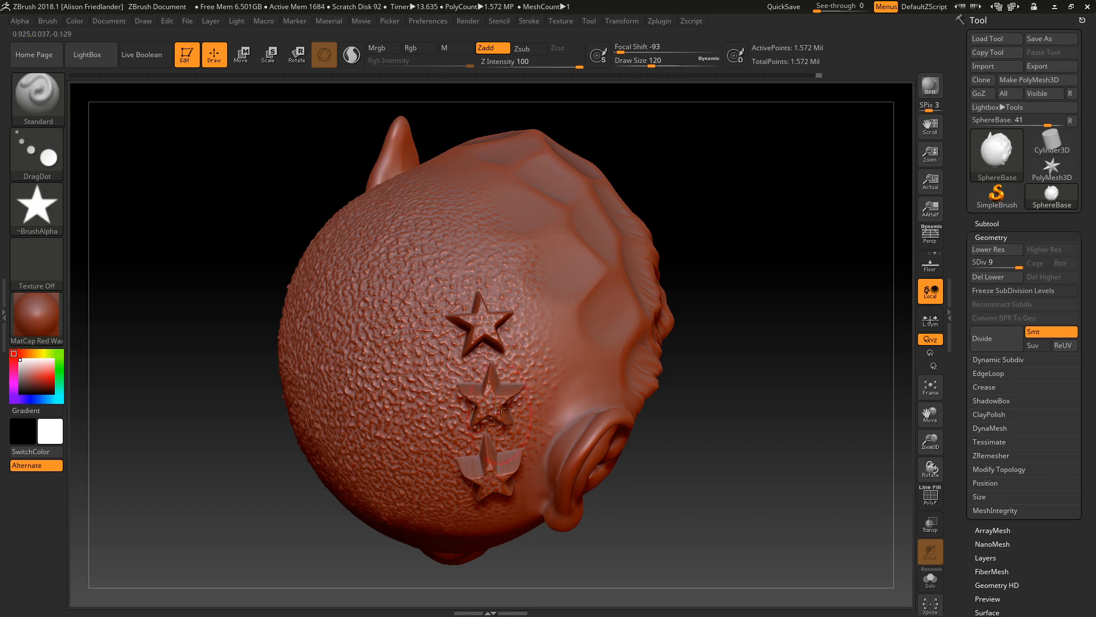
{"action": "mouse_move", "coordinate": [501, 409]}
{"action": "right_mouse_down"}
{"action": "mouse_move", "coordinate": [530, 394]}
{"action": "mouse_move", "coordinate": [548, 365]}
{"action": "mouse_move", "coordinate": [455, 249]}
{"action": "right_mouse_up"}
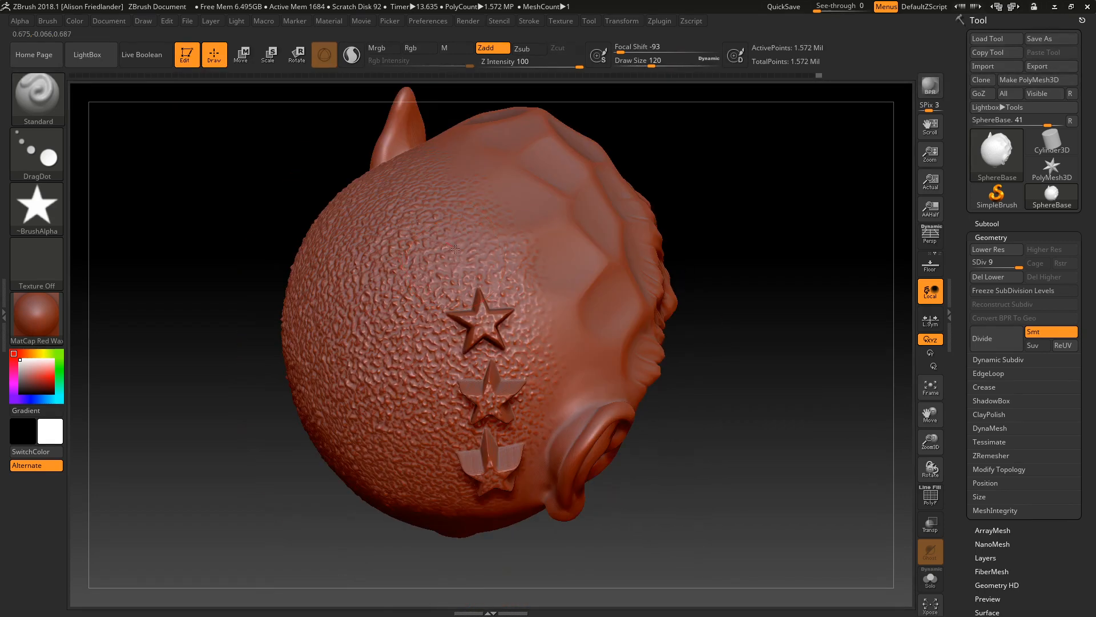
{"action": "left_click_drag", "start_coordinate": [455, 249], "coordinate": [465, 259]}
{"action": "left_click_drag", "start_coordinate": [398, 212], "coordinate": [406, 221]}
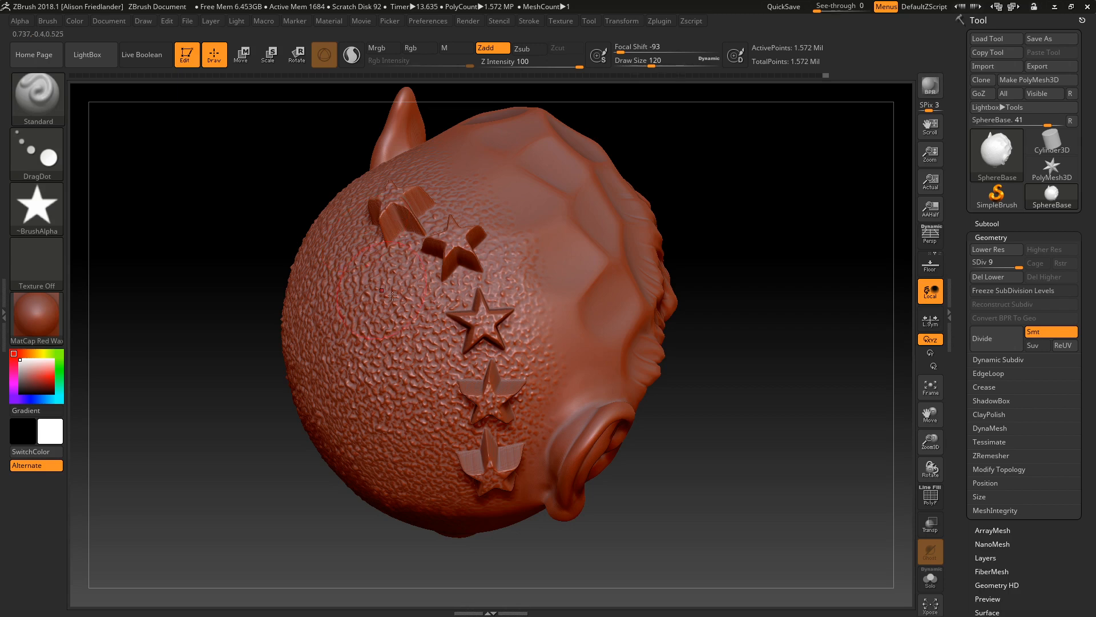
{"action": "right_click_drag", "start_coordinate": [392, 295], "coordinate": [457, 263]}
{"action": "key", "text": "shift"}
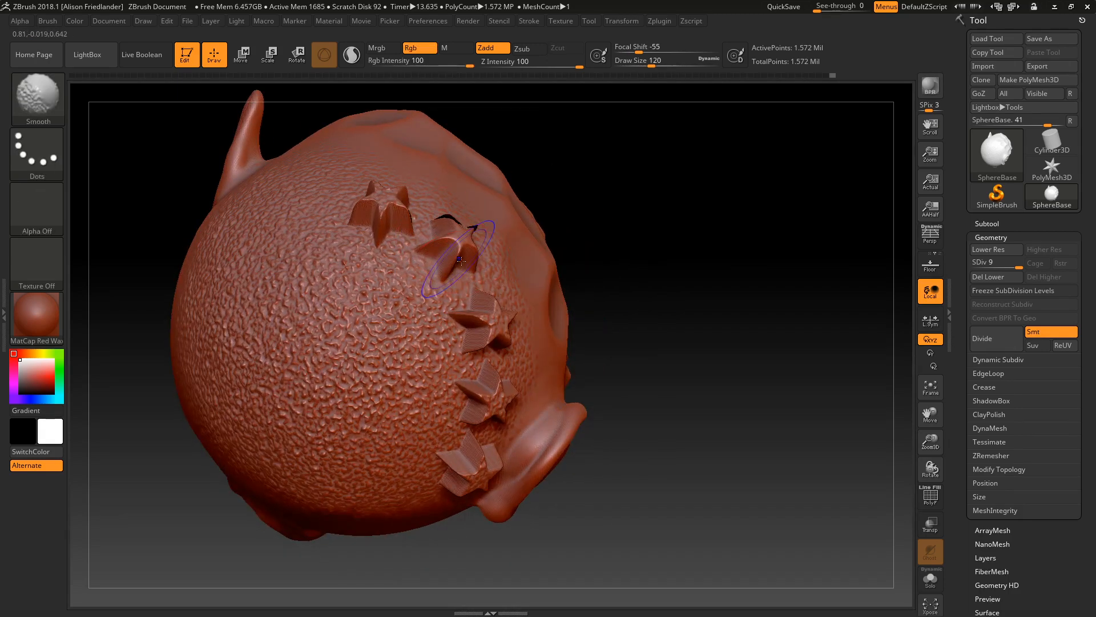
- Undo the stars on the back of the head one by one
{"action": "right_click_drag", "start_coordinate": [550, 365], "coordinate": [524, 393]}
{"action": "key", "text": "ctrl+z"}
{"action": "key", "text": "ctrl+z"}
{"action": "key", "text": "ctrl+z"}
{"action": "key", "text": "ctrl+z"}
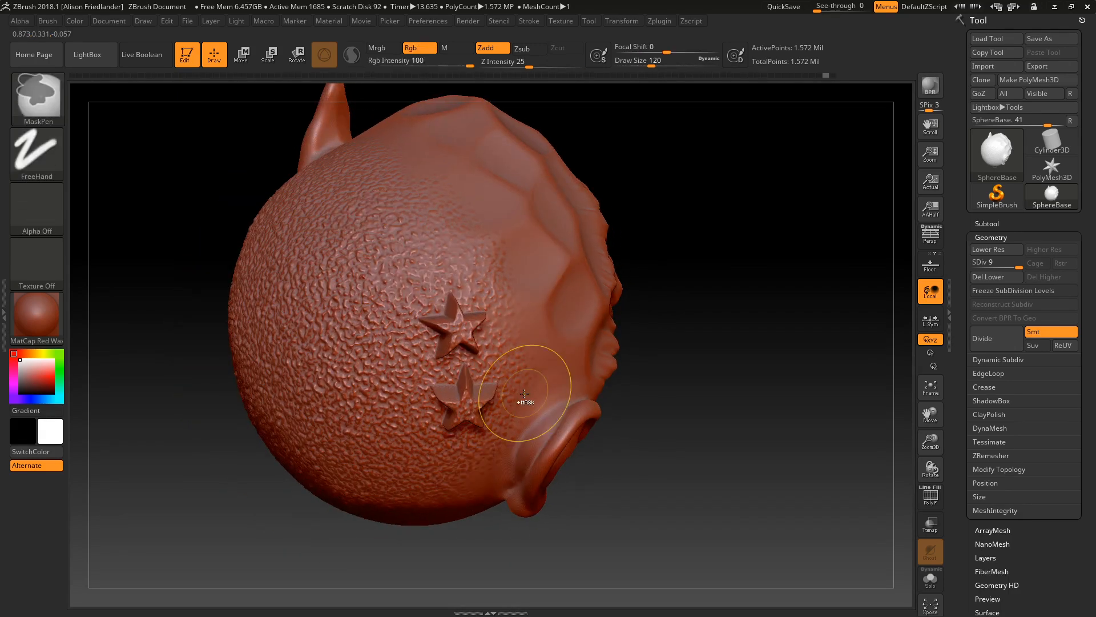
{"action": "key", "text": "ctrl+z"}
{"action": "key", "text": "ctrl+z"}
- Scrub back through the undo history, then return to the latest state so the stars are restored
{"action": "mouse_move", "coordinate": [631, 413]}
{"action": "right_mouse_down"}
{"action": "mouse_move", "coordinate": [592, 370]}
{"action": "mouse_move", "coordinate": [415, 341]}
{"action": "right_mouse_up"}
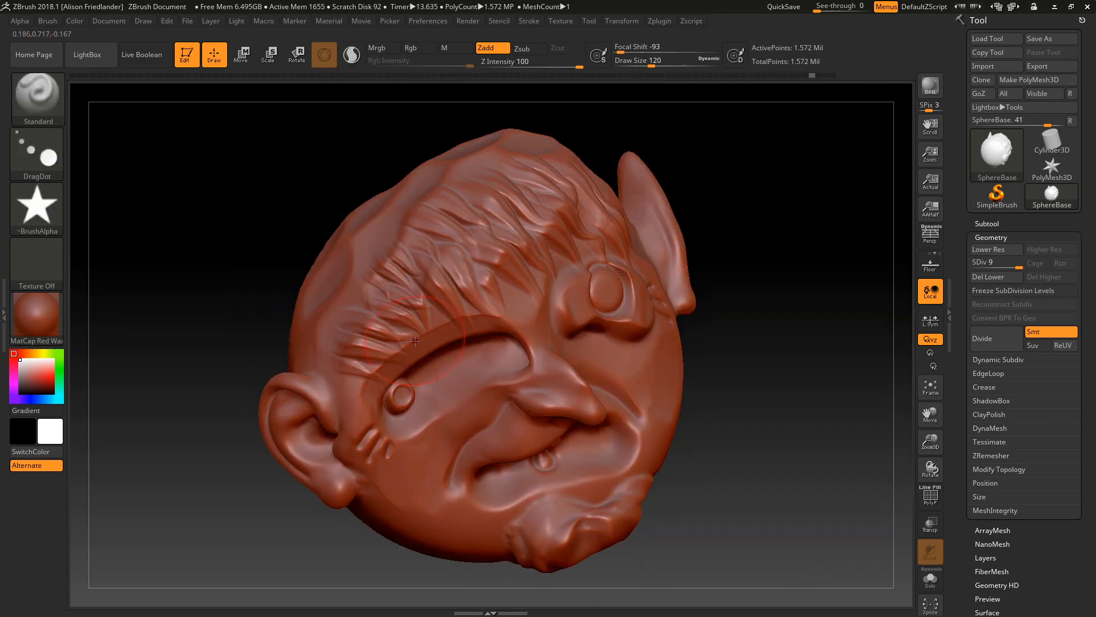
{"action": "mouse_move", "coordinate": [803, 343]}
{"action": "right_mouse_down"}
{"action": "mouse_move", "coordinate": [773, 350]}
{"action": "mouse_move", "coordinate": [708, 307]}
{"action": "mouse_move", "coordinate": [743, 303]}
{"action": "right_mouse_up"}
{"action": "mouse_move", "coordinate": [768, 351]}
{"action": "right_mouse_down"}
{"action": "mouse_move", "coordinate": [694, 276]}
{"action": "mouse_move", "coordinate": [721, 303]}
{"action": "right_mouse_up"}
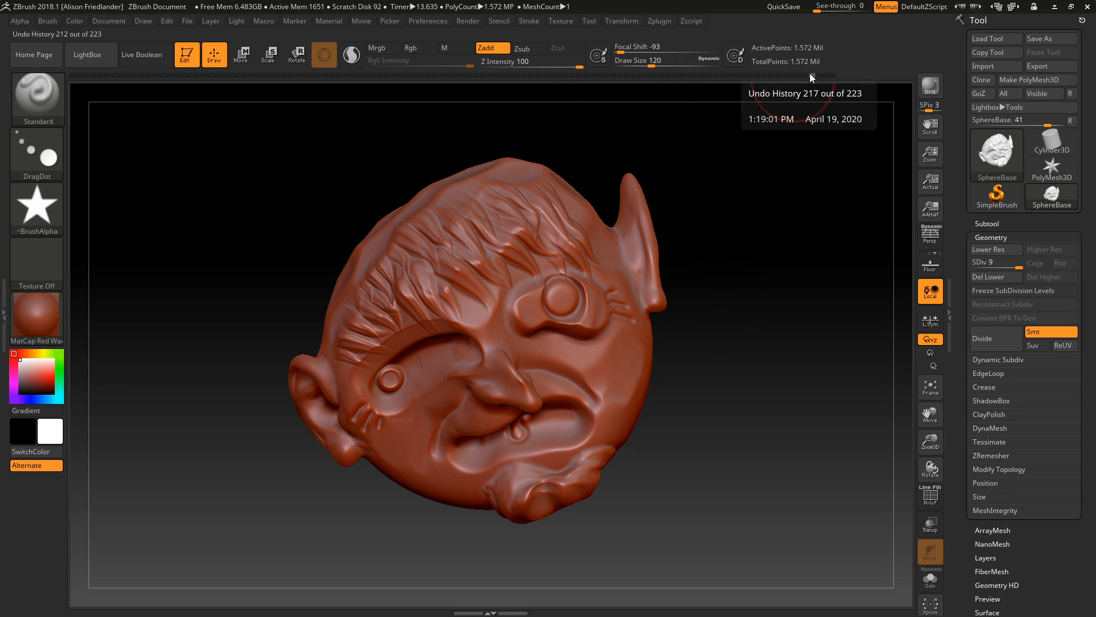
{"action": "mouse_move", "coordinate": [766, 77]}
{"action": "left_mouse_down"}
{"action": "mouse_move", "coordinate": [327, 57]}
{"action": "mouse_move", "coordinate": [99, 69]}
{"action": "mouse_move", "coordinate": [148, 73]}
{"action": "left_mouse_up"}
{"action": "mouse_move", "coordinate": [299, 114]}
{"action": "left_mouse_down"}
{"action": "mouse_move", "coordinate": [717, 150]}
{"action": "mouse_move", "coordinate": [875, 135]}
{"action": "left_mouse_up"}
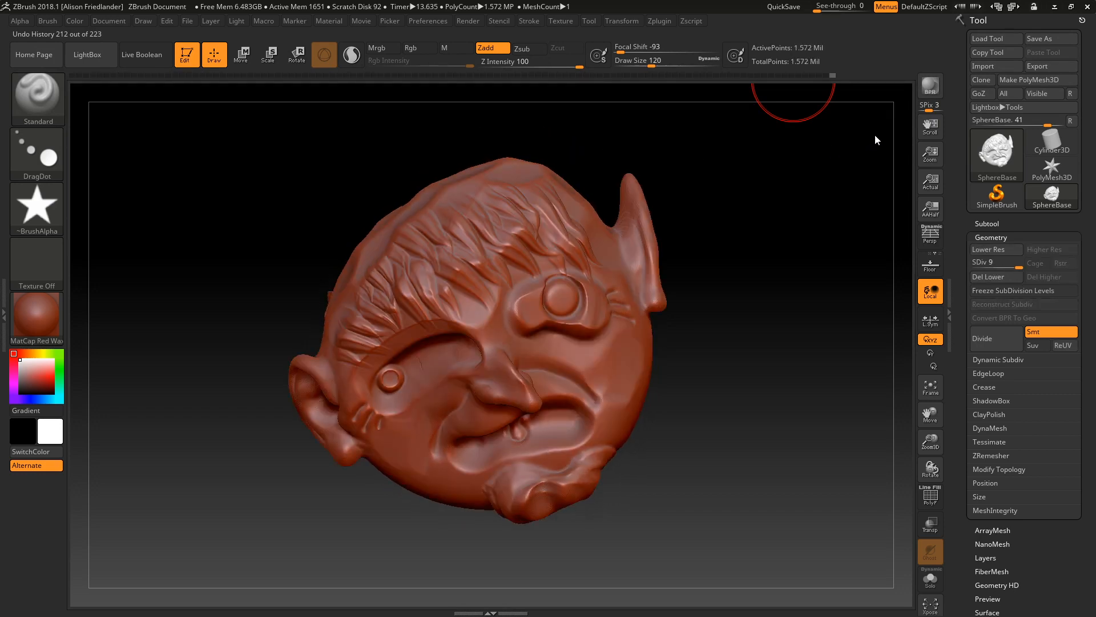
{"action": "left_click", "coordinate": [168, 22]}
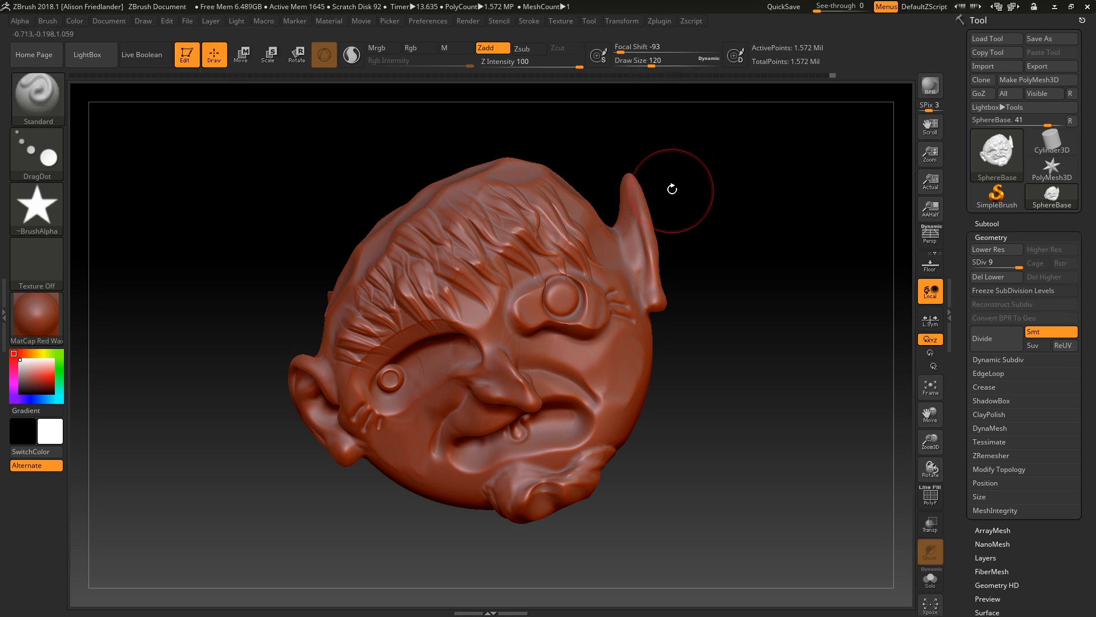
{"action": "key", "text": "shift"}
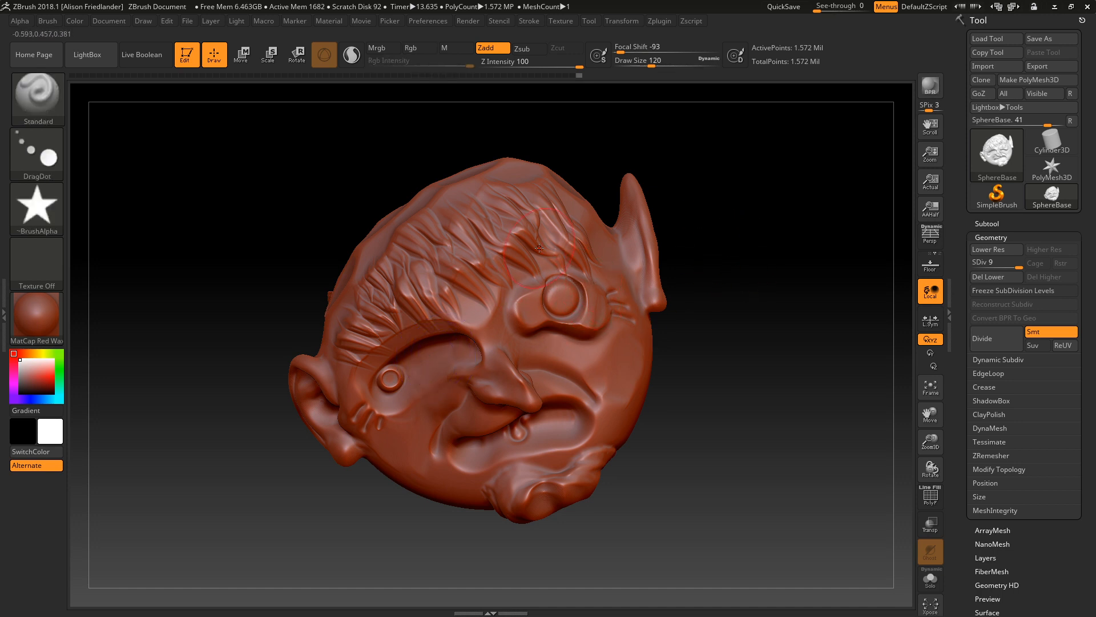
- Pre-process the current head in Decimation Master
{"action": "left_click", "coordinate": [659, 22]}
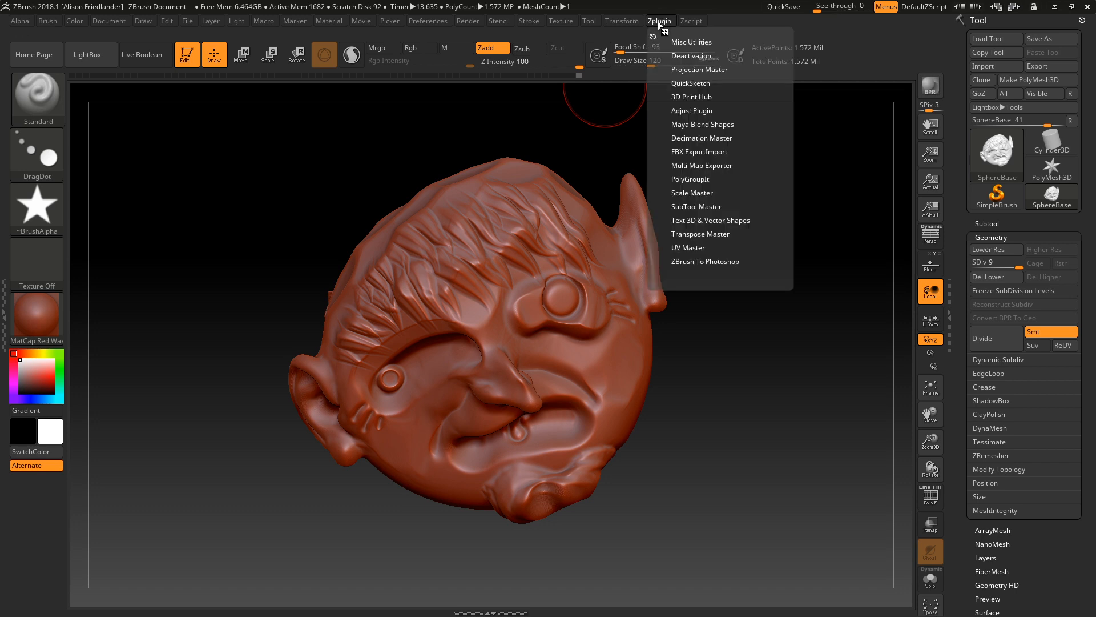
{"action": "left_click", "coordinate": [702, 138]}
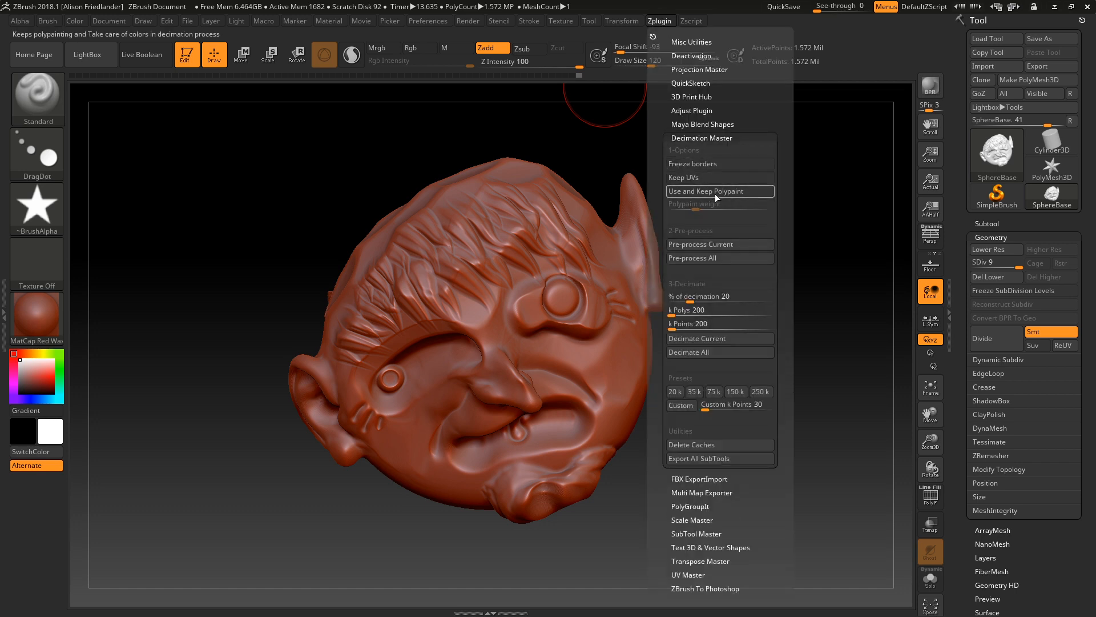
{"action": "left_click", "coordinate": [710, 244]}
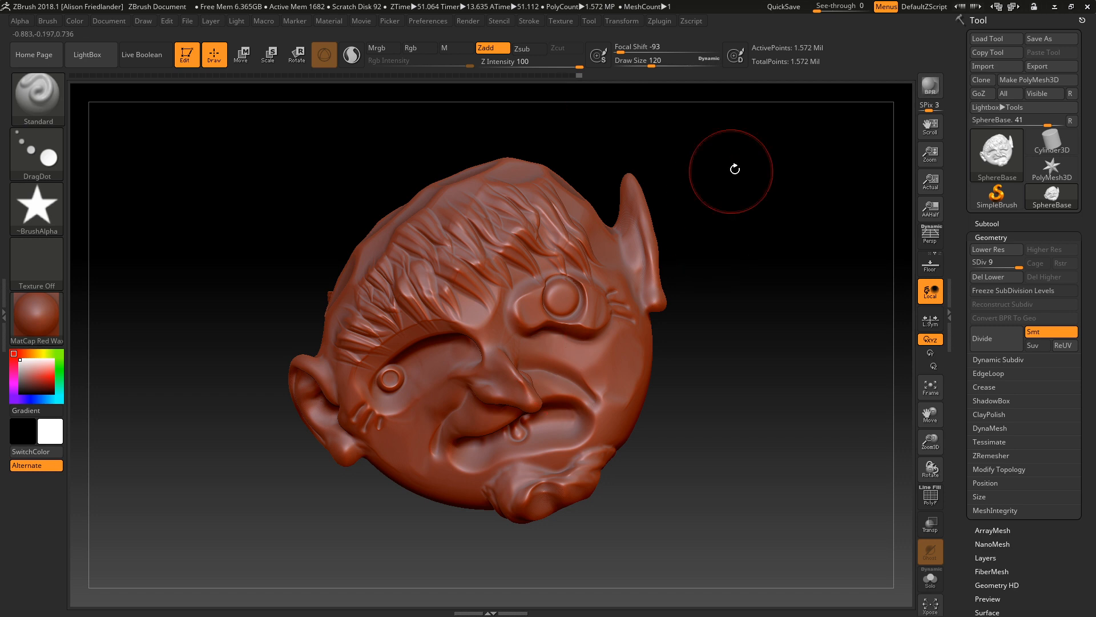
- Decimate the pre-processed head at 20 percent
{"action": "left_click", "coordinate": [653, 22]}
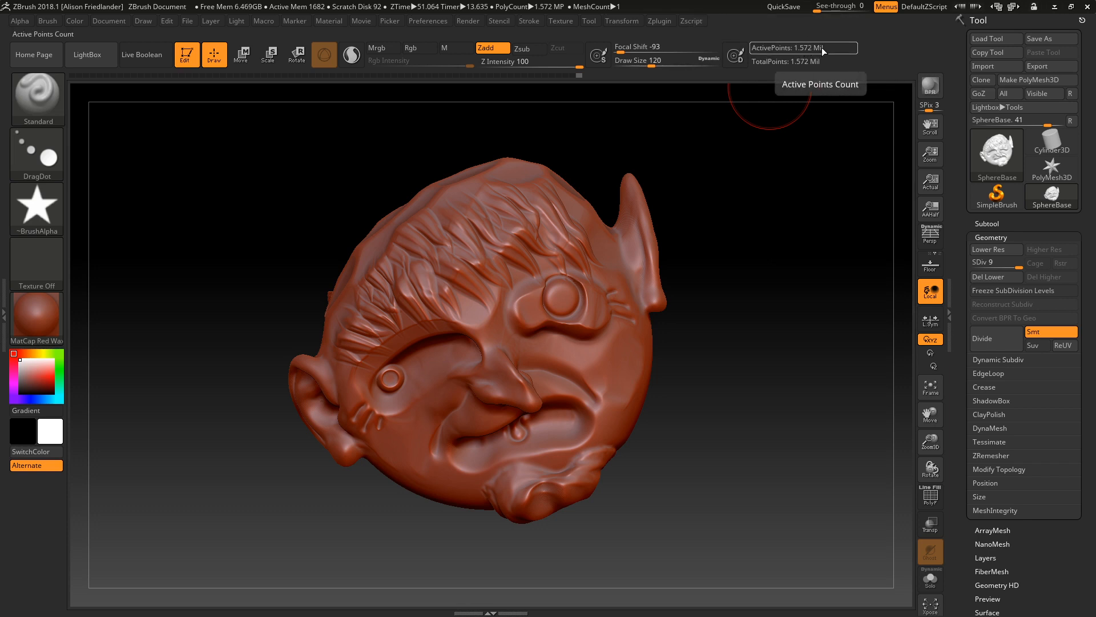
{"action": "left_click", "coordinate": [658, 21]}
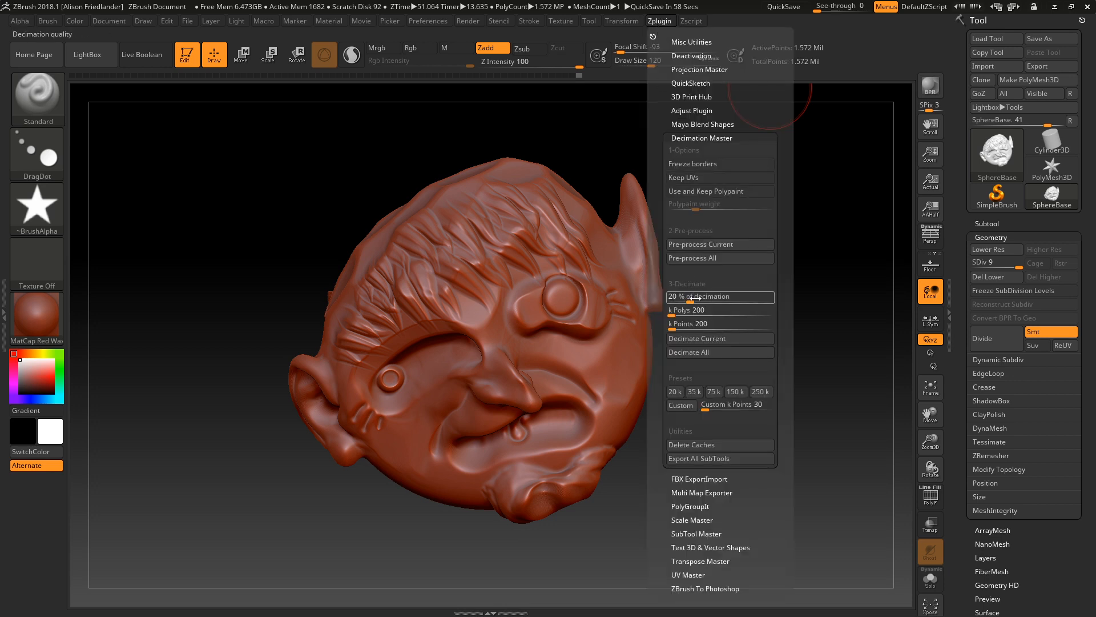
{"action": "left_click", "coordinate": [693, 343]}
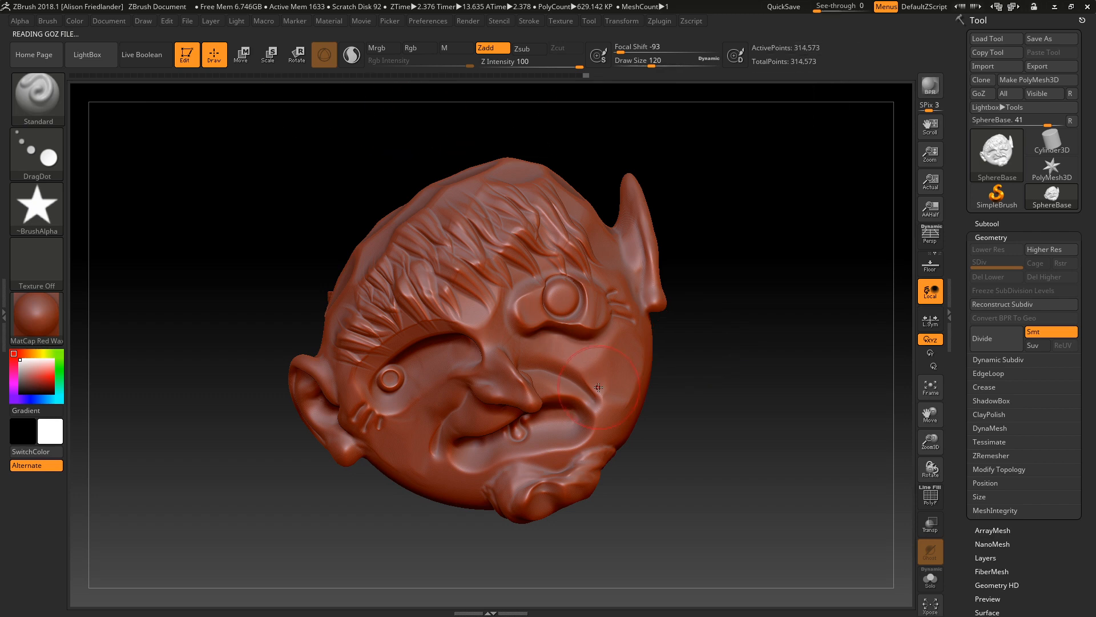
- Undo the decimation and display the polygon wireframe on a close-up of the face
{"action": "key", "text": "ctrl+d"}
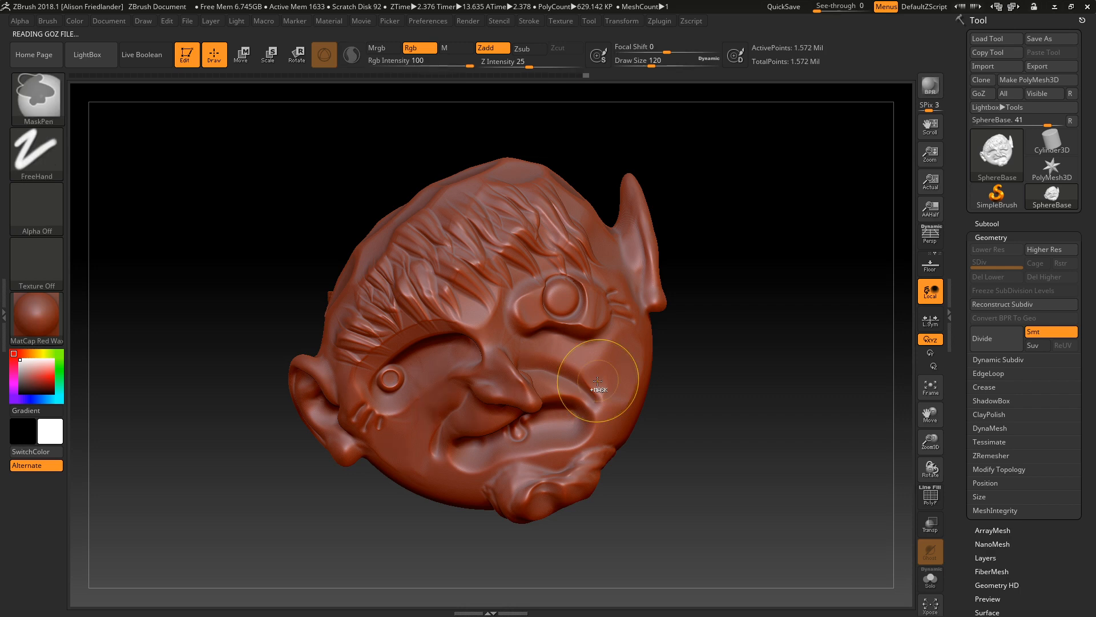
{"action": "right_click_drag", "start_coordinate": [583, 379], "coordinate": [681, 382], "text": "ctrl"}
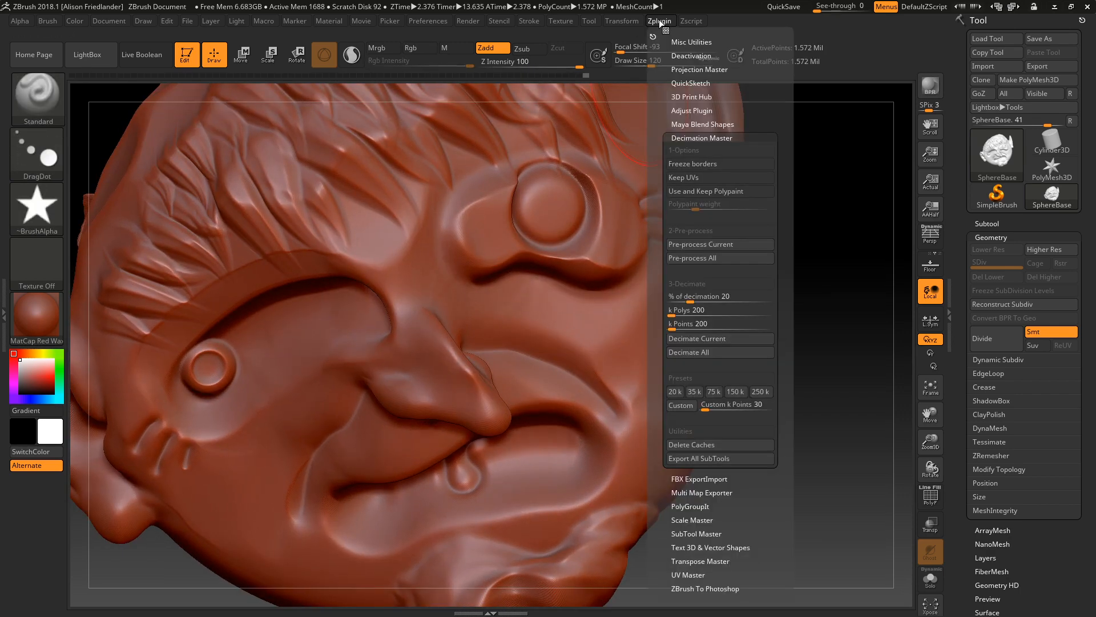
{"action": "key", "text": "shift+f"}
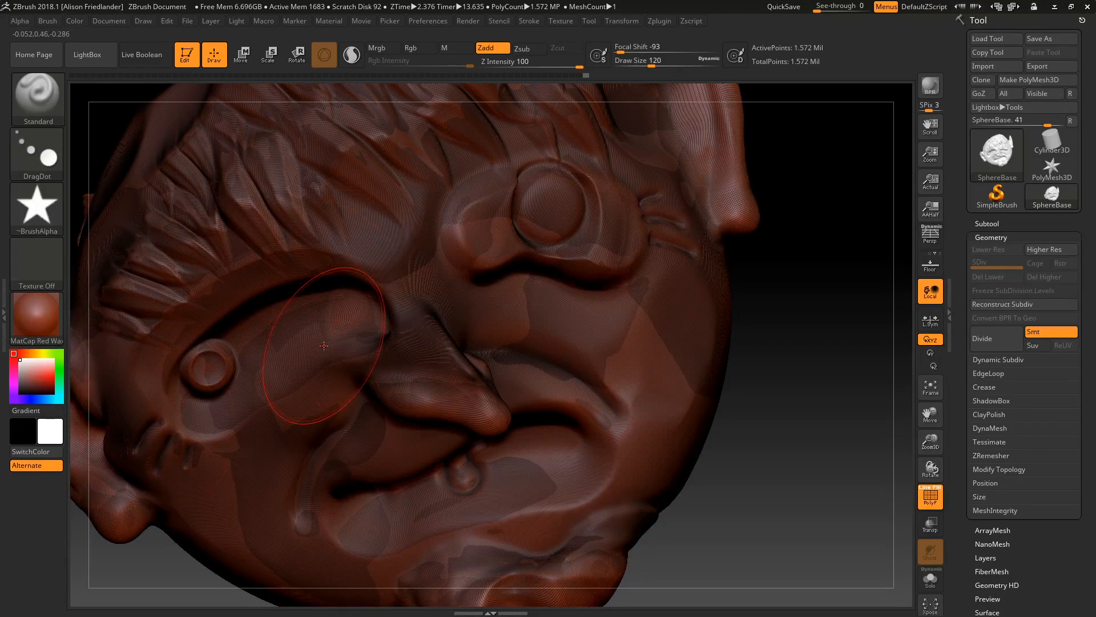
{"action": "left_click", "coordinate": [663, 21]}
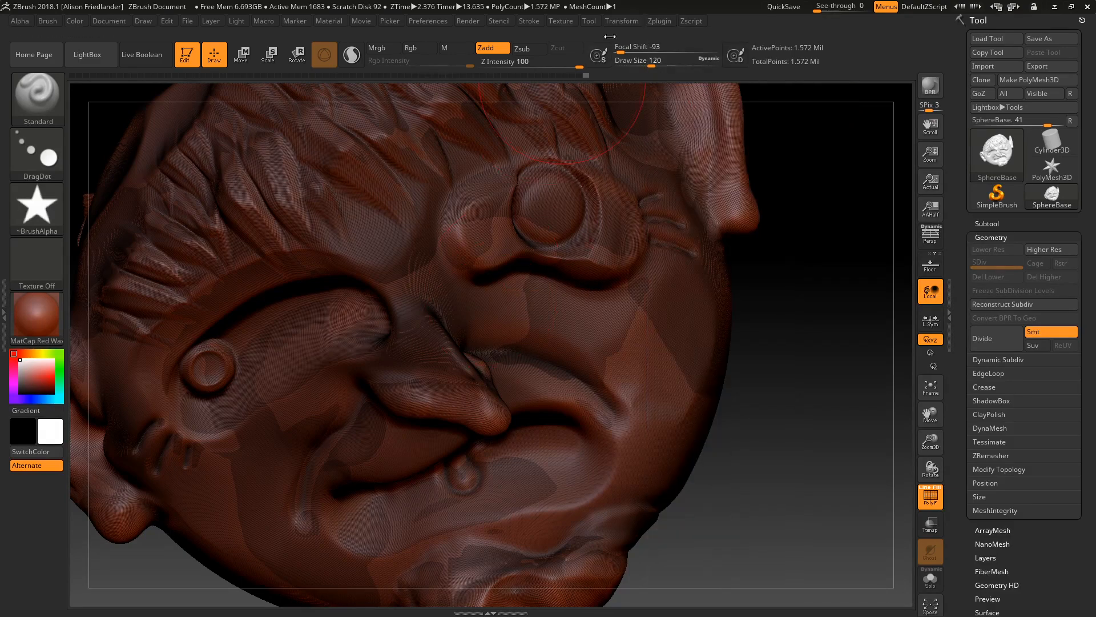
- Decimate the head at 20 percent again, inspect the triangulated mesh around the nose and cheek, and hide the wireframe
{"action": "left_click", "coordinate": [658, 21]}
{"action": "left_click", "coordinate": [695, 339]}
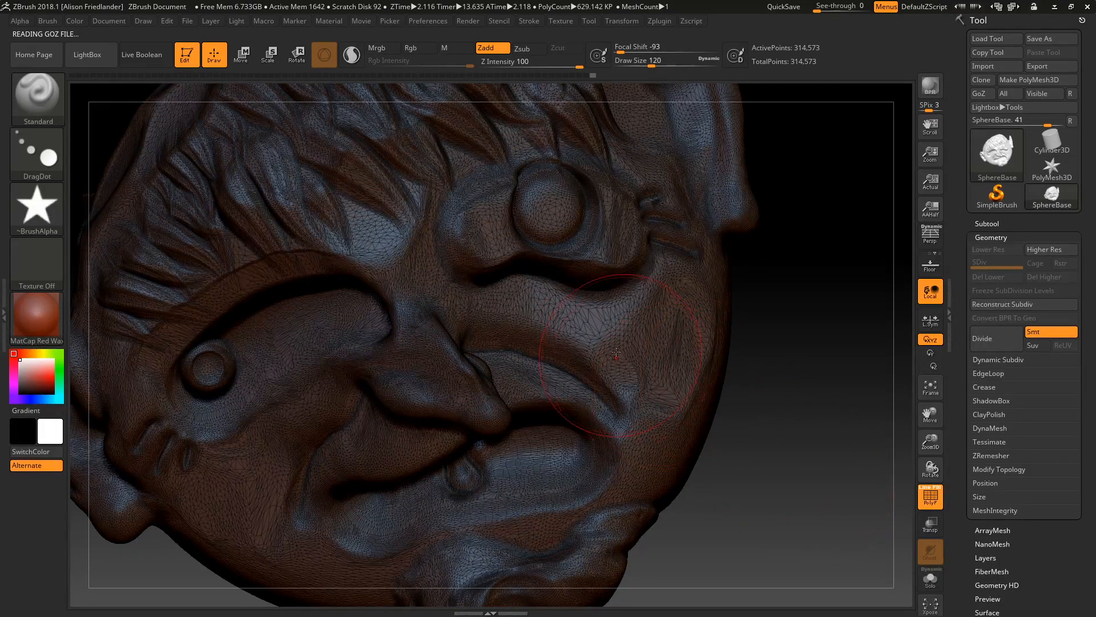
{"action": "right_click_drag", "start_coordinate": [477, 314], "coordinate": [646, 318], "text": "ctrl"}
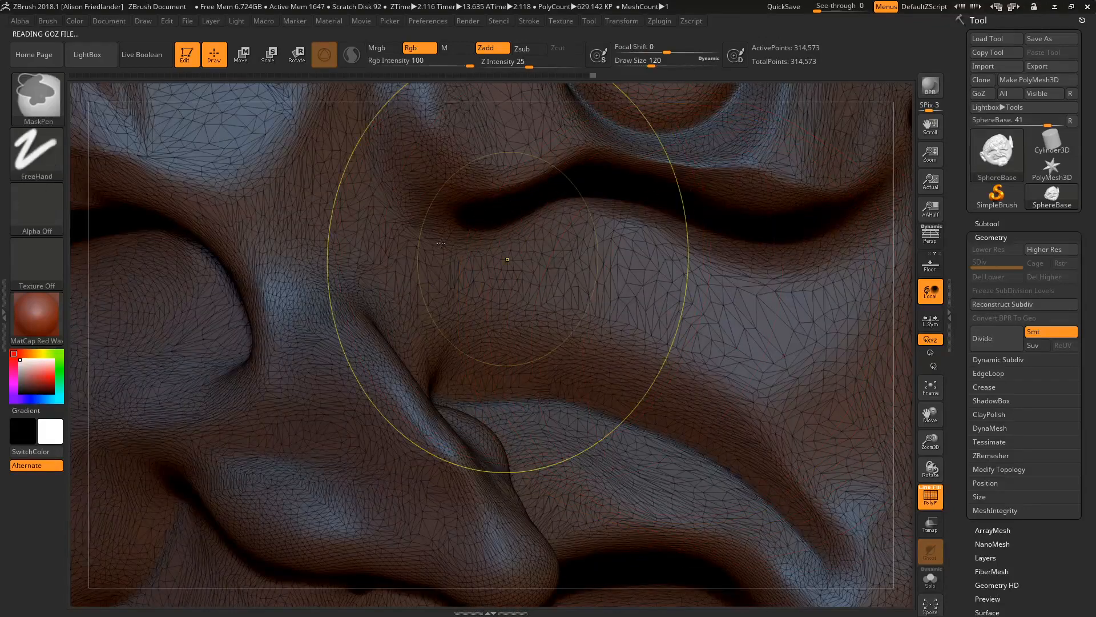
{"action": "mouse_move", "coordinate": [476, 259]}
{"action": "right_mouse_down", "text": "ctrl"}
{"action": "mouse_move", "coordinate": [225, 213]}
{"action": "mouse_move", "coordinate": [433, 299]}
{"action": "mouse_move", "coordinate": [599, 394]}
{"action": "mouse_move", "coordinate": [546, 343]}
{"action": "mouse_move", "coordinate": [320, 286]}
{"action": "mouse_move", "coordinate": [367, 214]}
{"action": "mouse_move", "coordinate": [335, 301]}
{"action": "right_mouse_up", "text": "ctrl"}
{"action": "key", "text": "shift+f"}
{"action": "key", "text": "ctrl"}
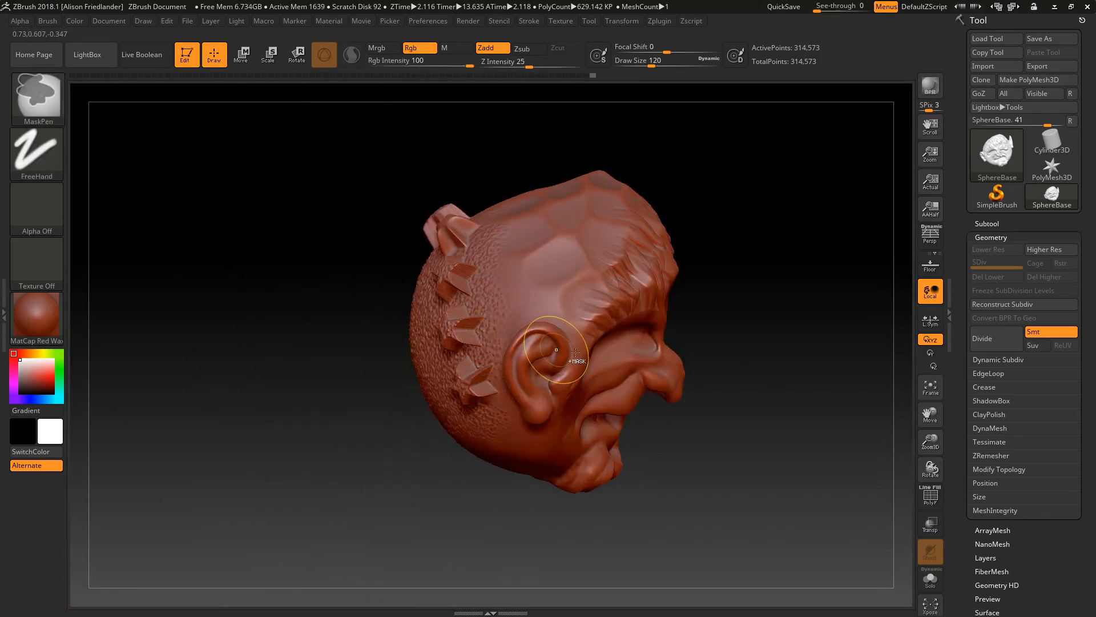
- Decimate the original full-resolution head at about 5.7 percent and show the wireframe over the textured back
{"action": "mouse_move", "coordinate": [700, 357]}
{"action": "right_mouse_down"}
{"action": "mouse_move", "coordinate": [648, 318]}
{"action": "mouse_move", "coordinate": [675, 225]}
{"action": "right_mouse_up"}
{"action": "left_click", "coordinate": [654, 21]}
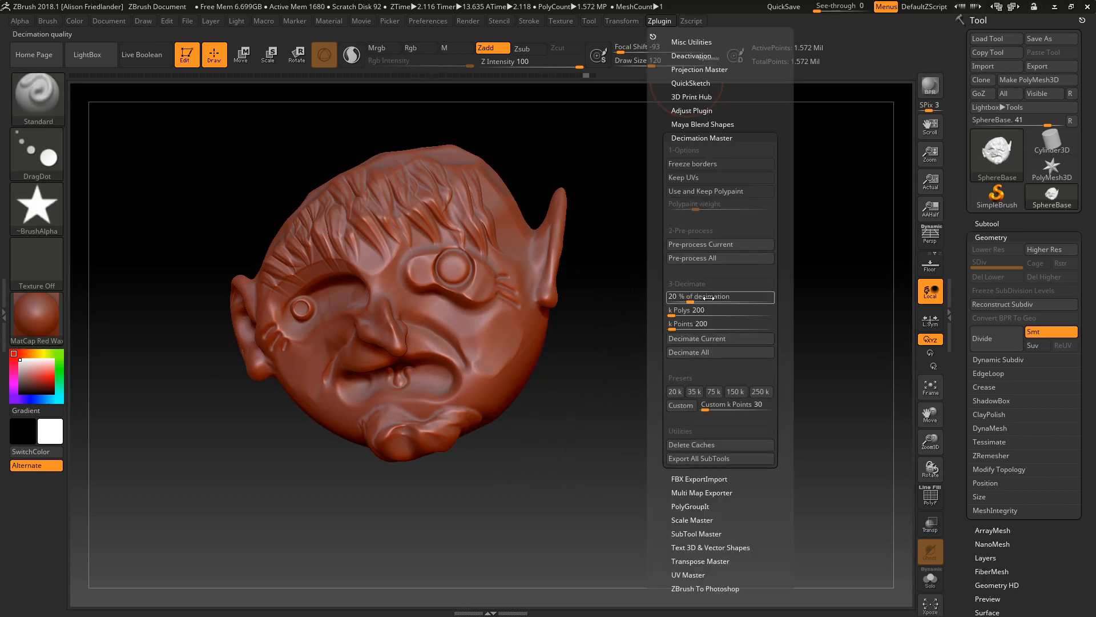
{"action": "left_click_drag", "start_coordinate": [699, 296], "coordinate": [677, 295]}
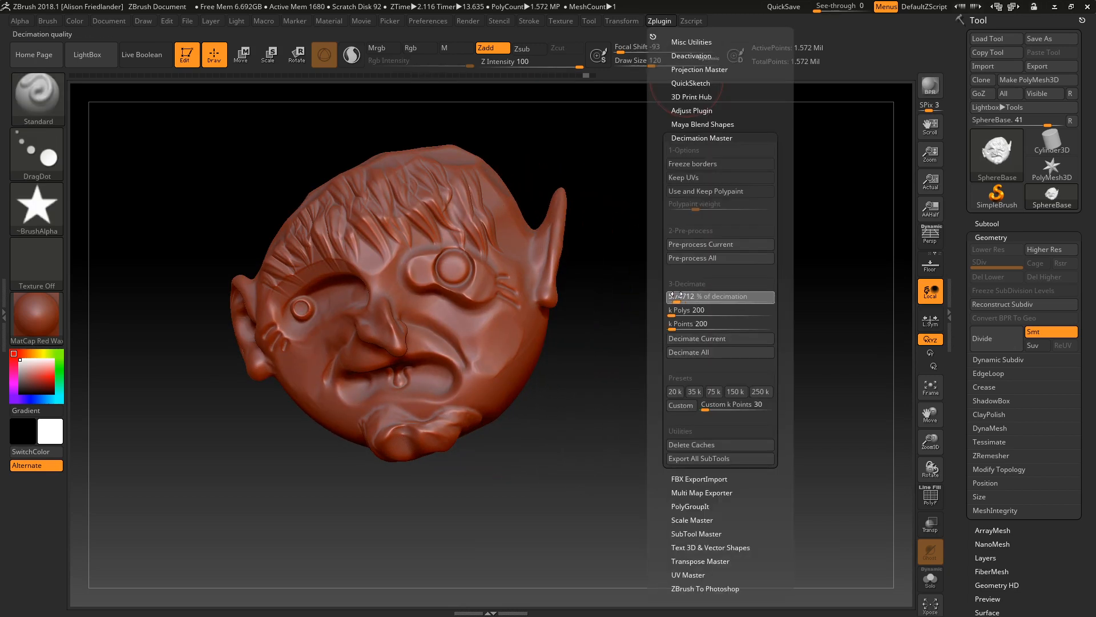
{"action": "left_click", "coordinate": [692, 339]}
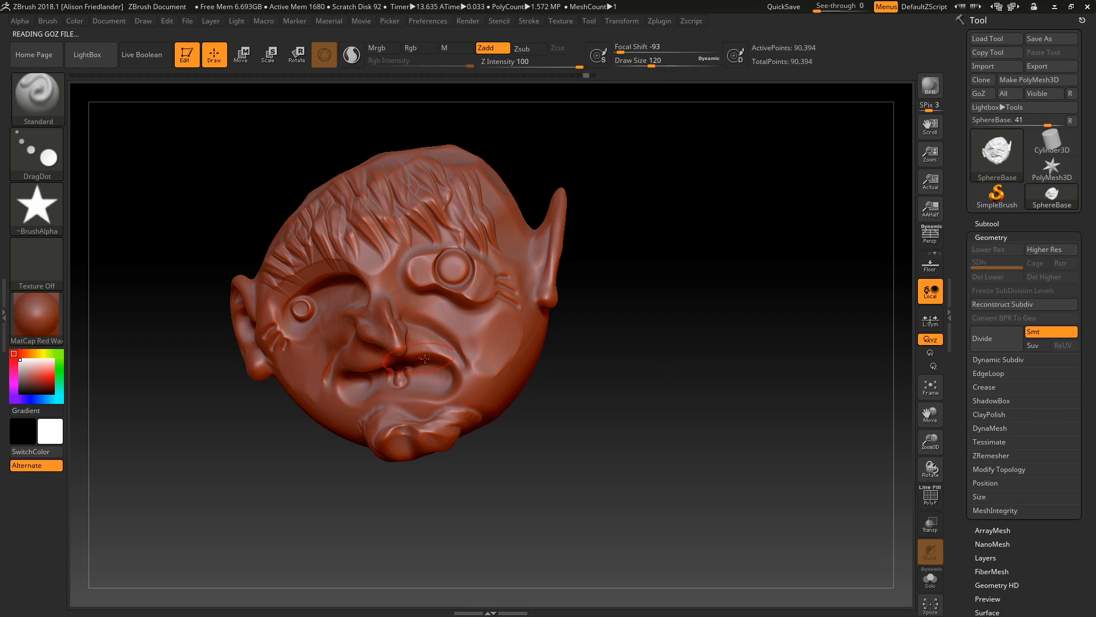
{"action": "mouse_move", "coordinate": [434, 342]}
{"action": "right_mouse_down", "text": "ctrl"}
{"action": "mouse_move", "coordinate": [538, 274]}
{"action": "mouse_move", "coordinate": [572, 275]}
{"action": "mouse_move", "coordinate": [505, 306]}
{"action": "mouse_move", "coordinate": [326, 268]}
{"action": "mouse_move", "coordinate": [481, 353]}
{"action": "mouse_move", "coordinate": [394, 316]}
{"action": "right_mouse_up", "text": "ctrl"}
{"action": "key", "text": "shift+f"}
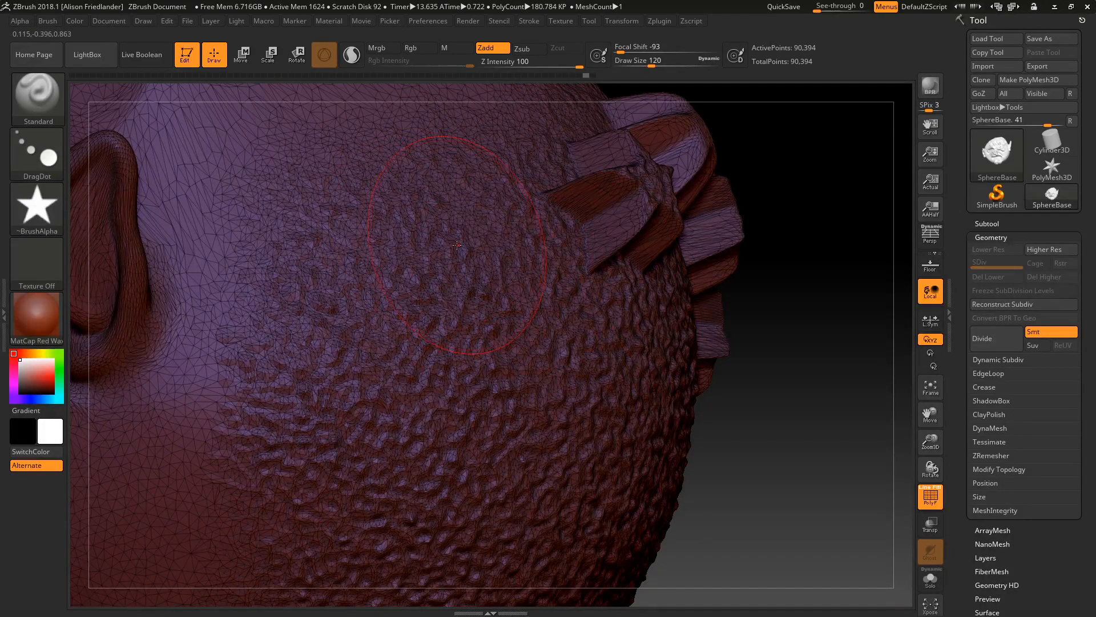
- Inspect the decimated mesh around the ear and textured back, and hide the polygon wireframe with the whole head in view
{"action": "mouse_move", "coordinate": [454, 242]}
{"action": "right_mouse_down", "text": "ctrl"}
{"action": "mouse_move", "coordinate": [293, 182]}
{"action": "mouse_move", "coordinate": [222, 247]}
{"action": "right_mouse_up", "text": "ctrl"}
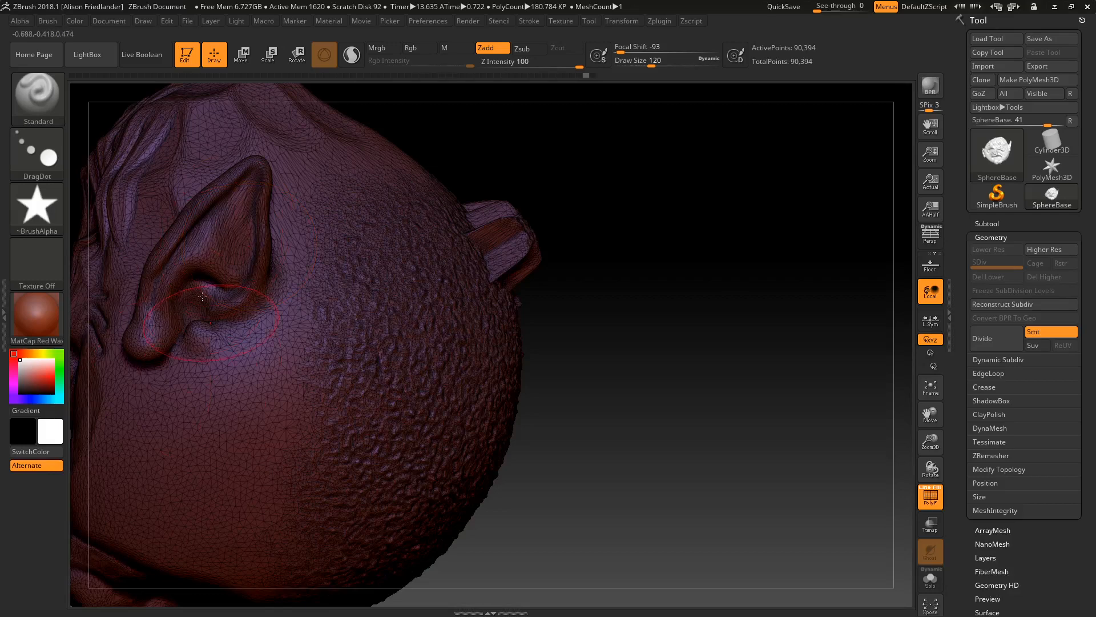
{"action": "key", "text": "ctrl"}
{"action": "mouse_move", "coordinate": [461, 278]}
{"action": "right_mouse_down", "text": "ctrl"}
{"action": "mouse_move", "coordinate": [489, 281]}
{"action": "mouse_move", "coordinate": [434, 257]}
{"action": "mouse_move", "coordinate": [614, 343]}
{"action": "right_mouse_up", "text": "ctrl"}
{"action": "key", "text": "shift+f"}
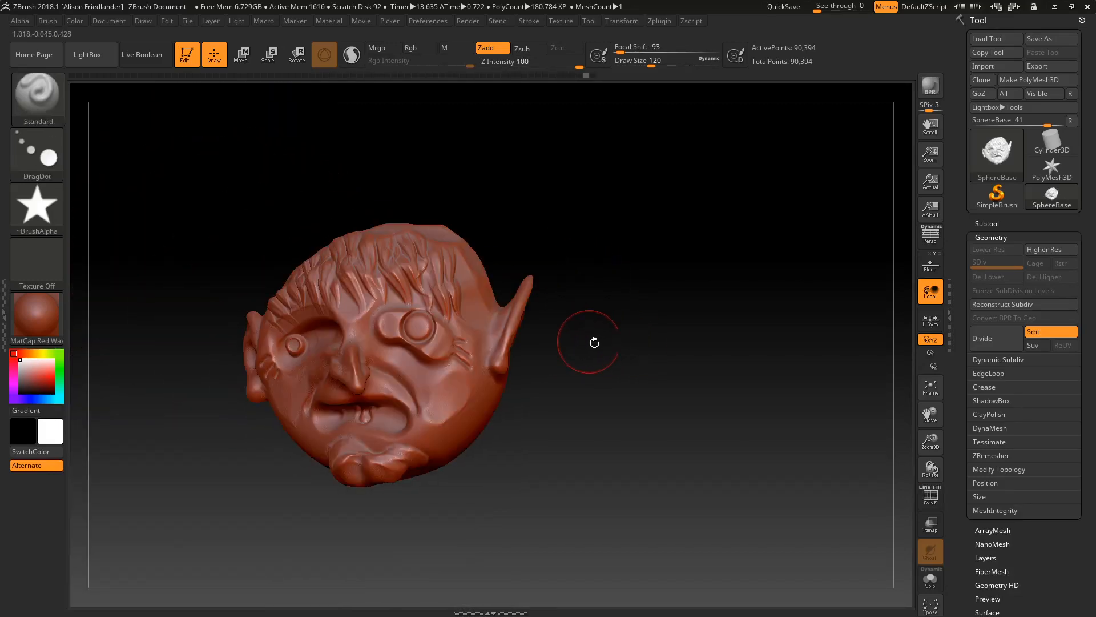
- Export the decimated head in OBJ format to the Downloads folder under the file name WeirdDemoFace
{"action": "left_click", "coordinate": [1061, 67]}
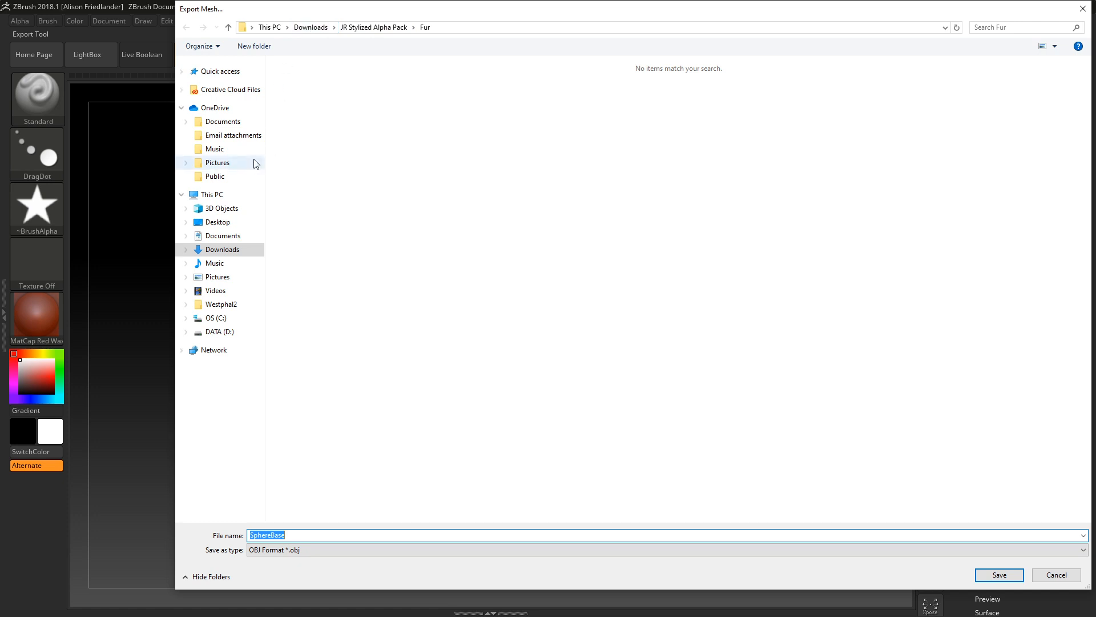
{"action": "left_click", "coordinate": [228, 251]}
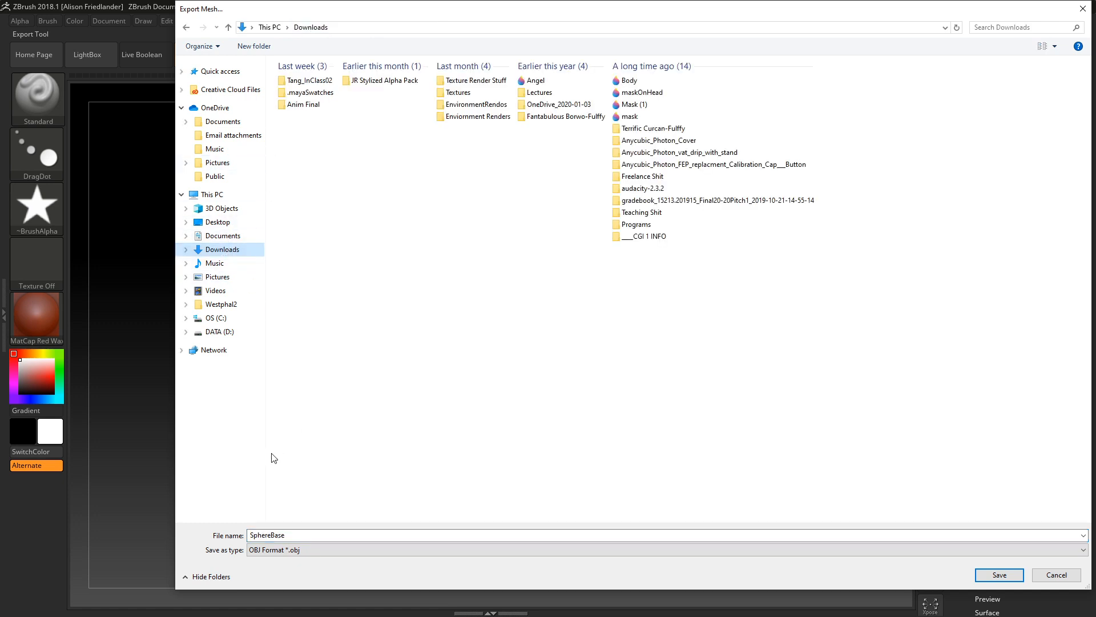
{"action": "left_click", "coordinate": [290, 534]}
{"action": "type", "text": "Weird"}
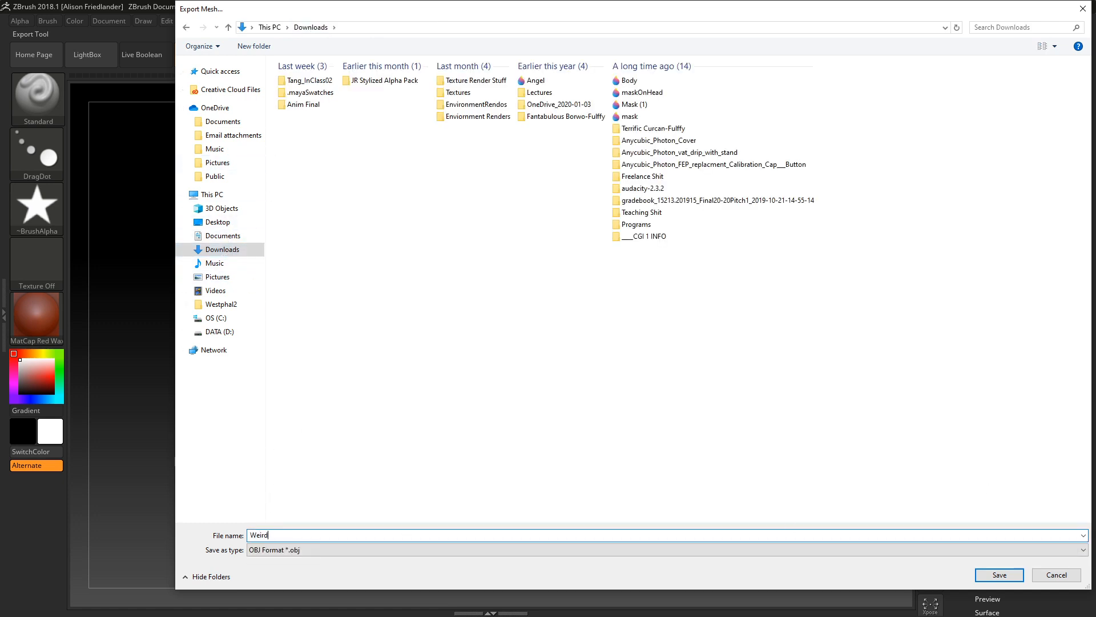
{"action": "type", "text": "DemoFace"}
{"action": "key", "text": "Return"}
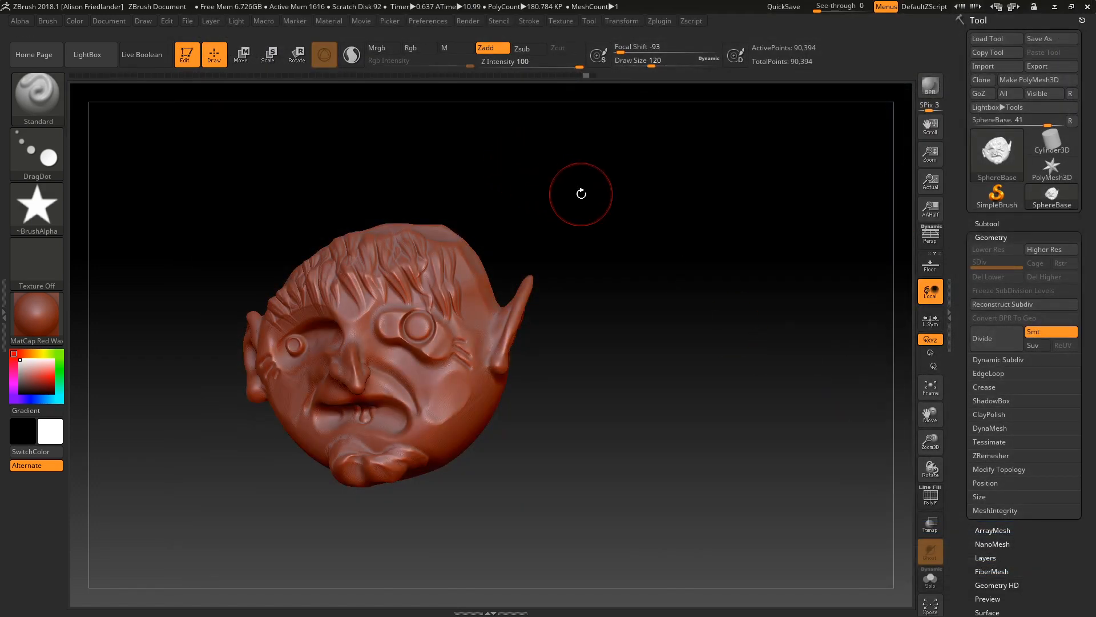
- Undo the decimation to restore the full-resolution head with its subdivision levels
{"action": "mouse_move", "coordinate": [581, 193]}
{"action": "left_mouse_down"}
{"action": "mouse_move", "coordinate": [607, 228]}
{"action": "mouse_move", "coordinate": [625, 229]}
{"action": "left_mouse_up"}
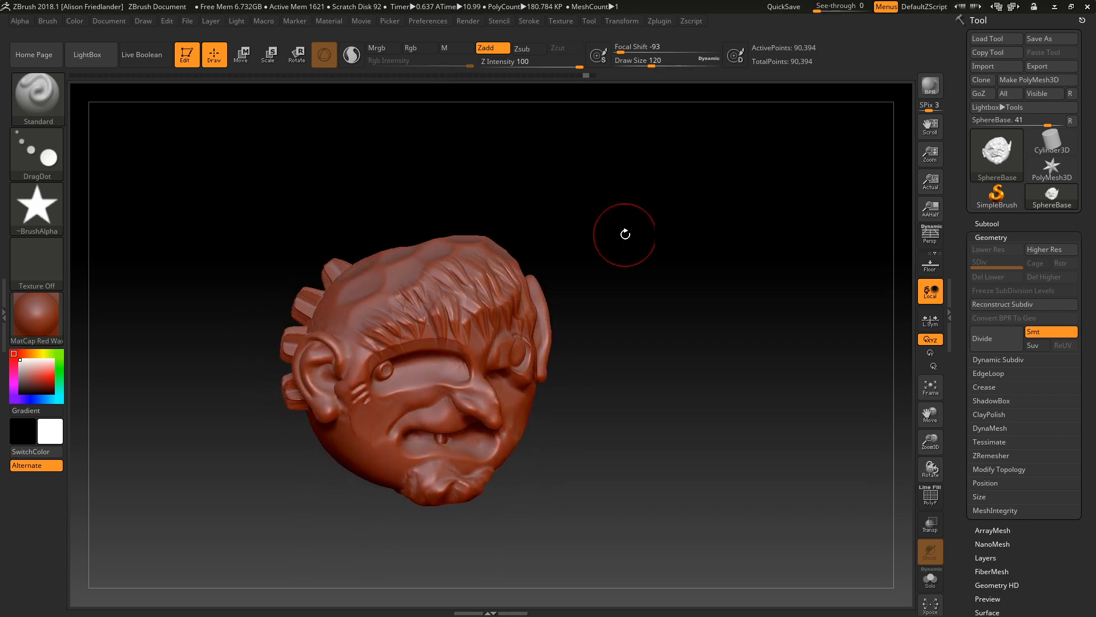
{"action": "key", "text": "ctrl"}
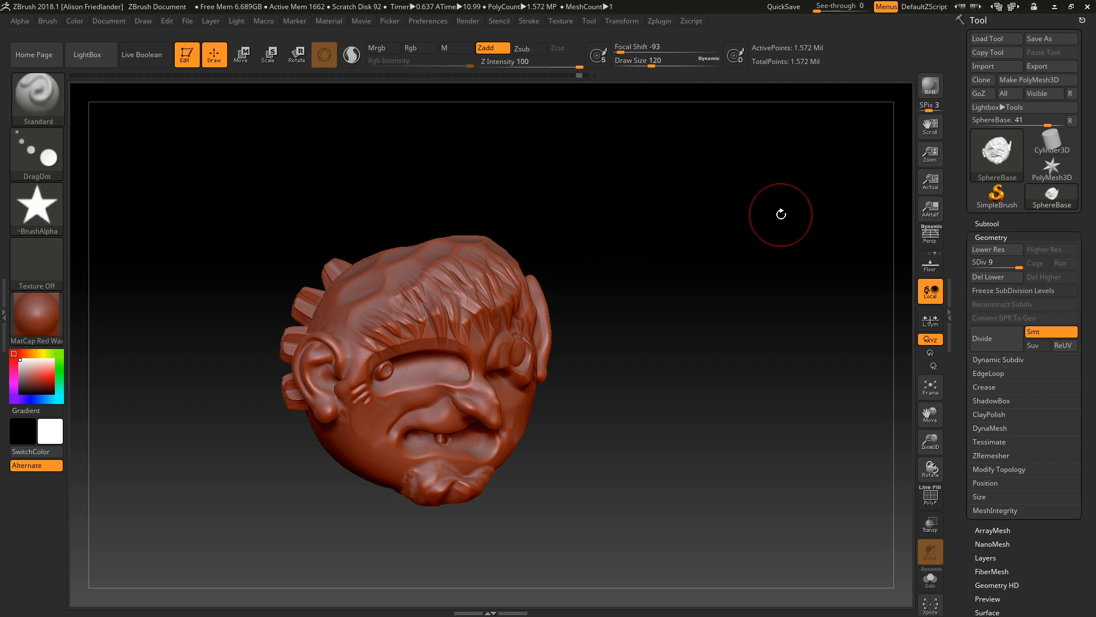